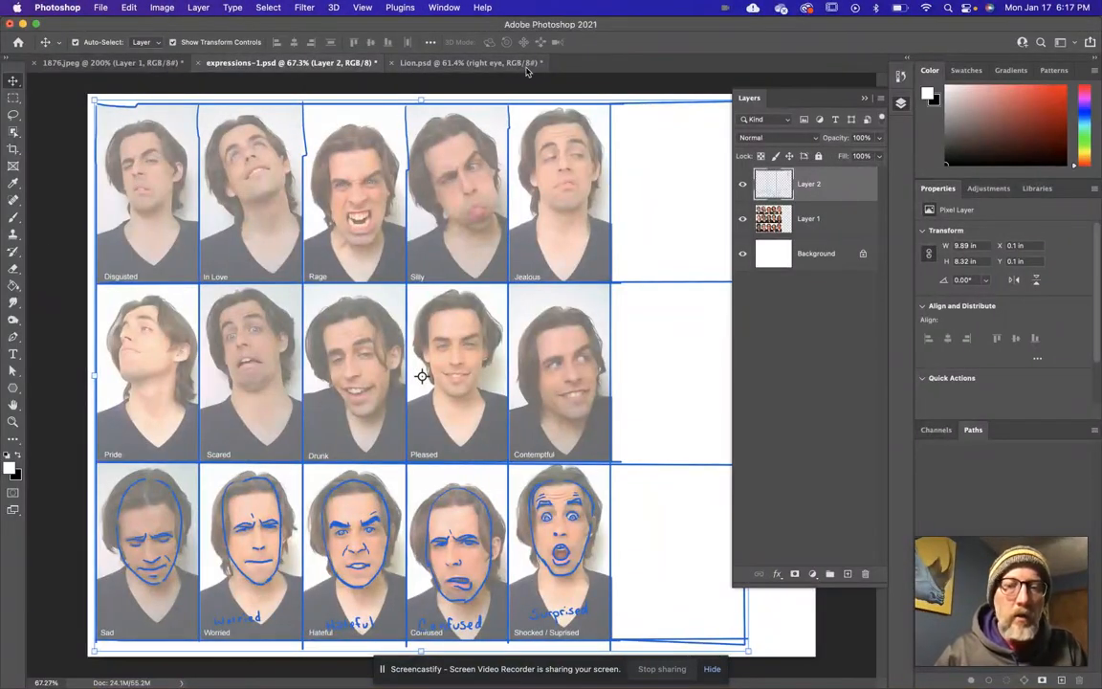
Create a new 8 x 10 in, 300 ppi document named "Shapes your name" with white background contents.
left_click(101, 8)
left_click(108, 26)
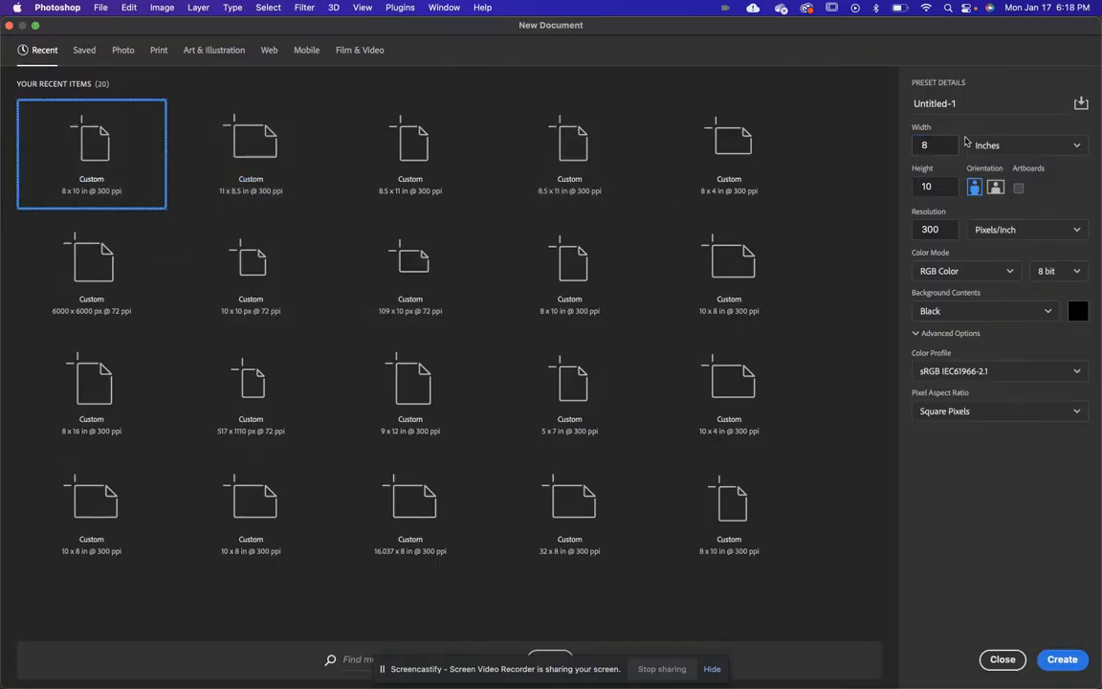
double_click(994, 105)
left_click_drag(993, 105, 922, 113)
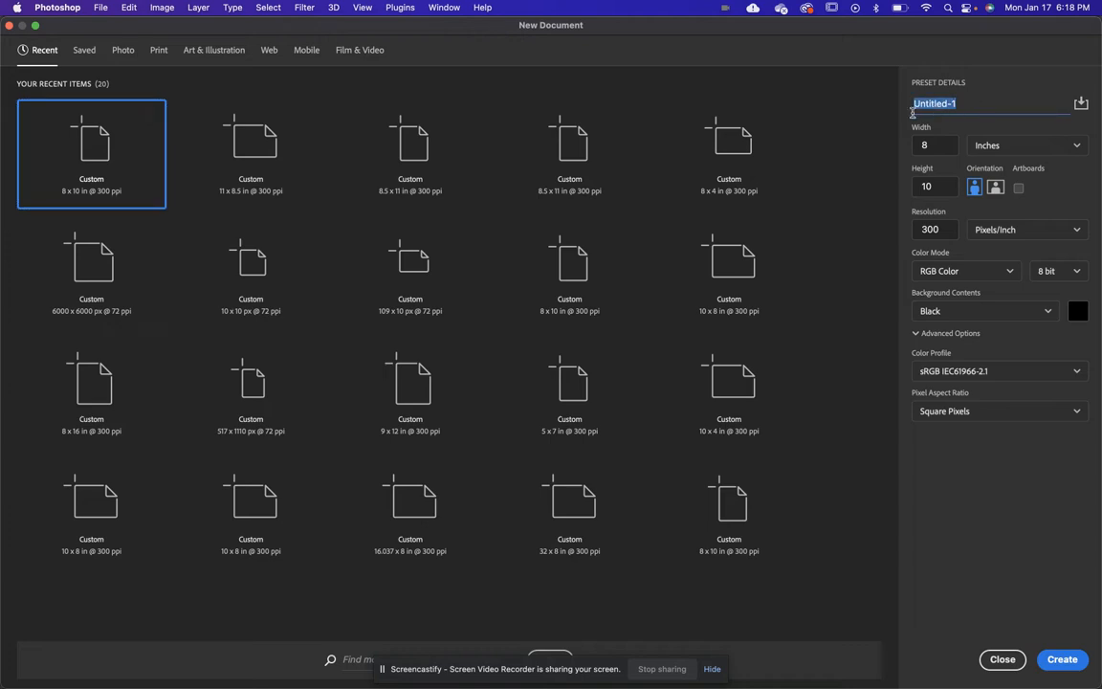
type("Shapes your name")
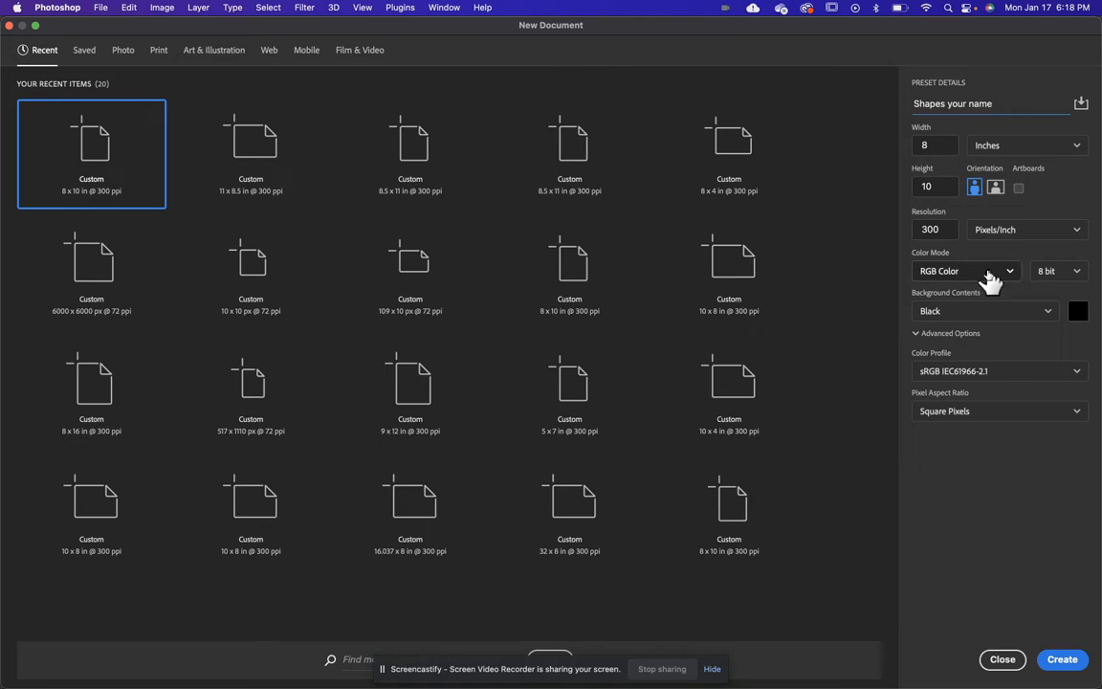
left_click(1052, 316)
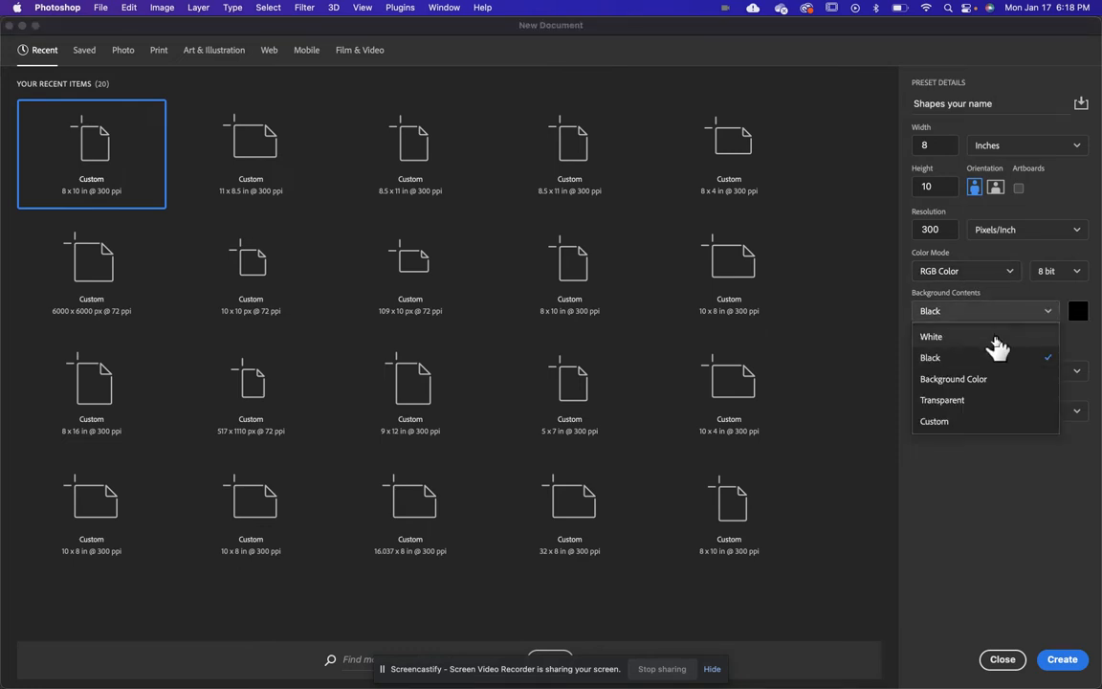
left_click(993, 336)
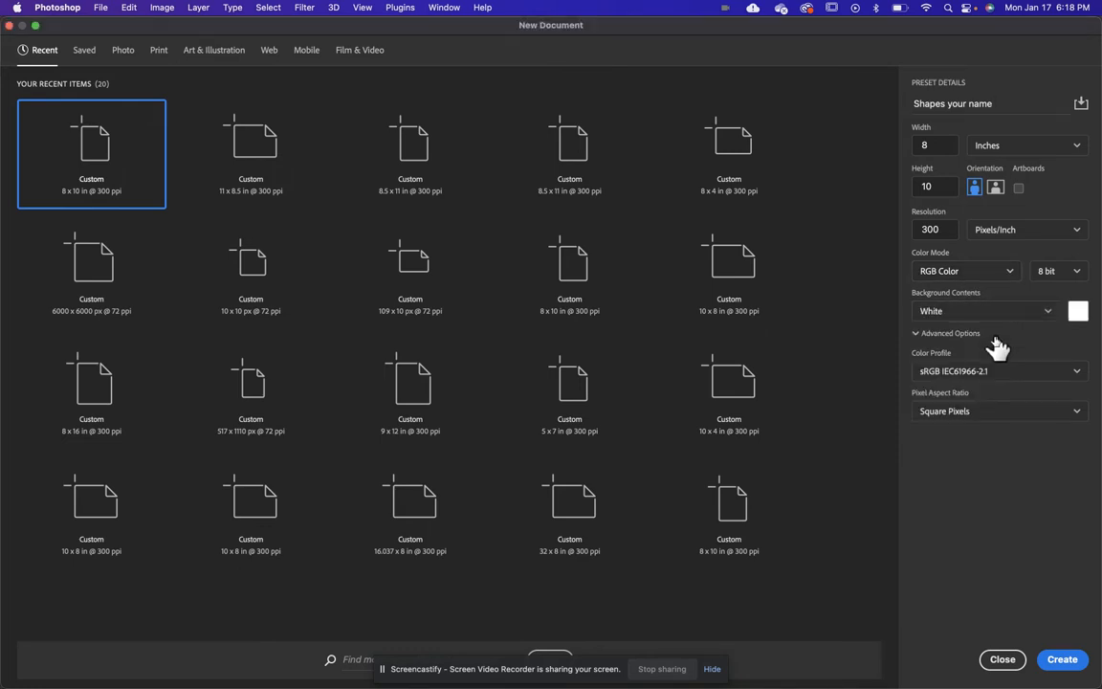
left_click(1064, 659)
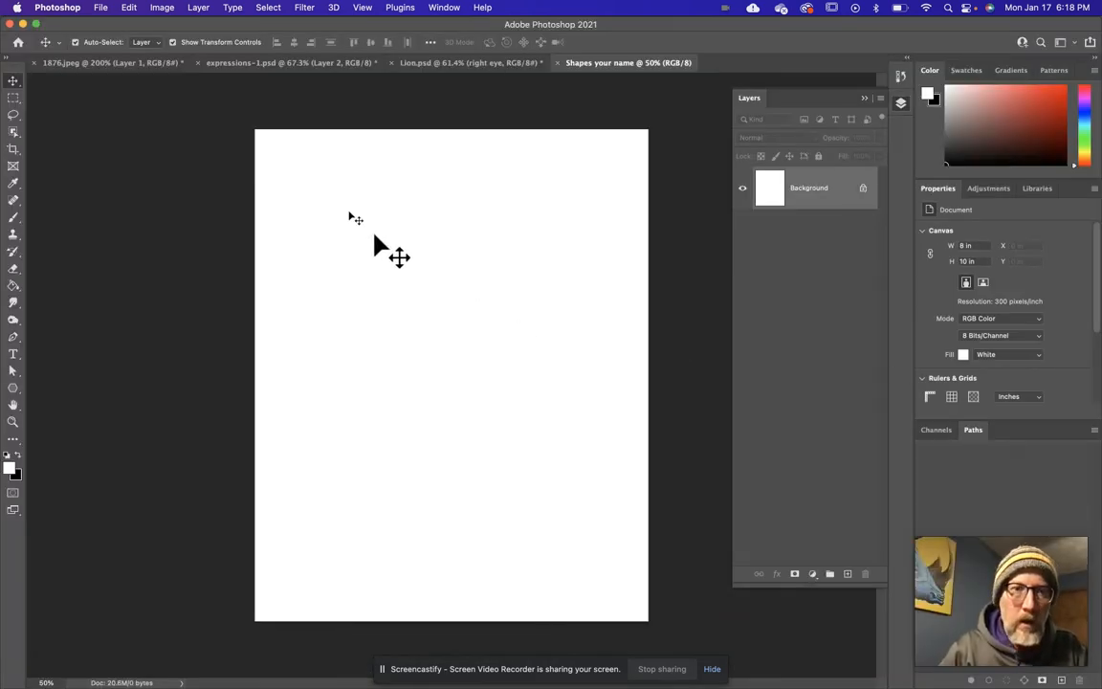
Rotate the blank canvas 90° clockwise to landscape orientation and fit it in the window.
left_click(162, 8)
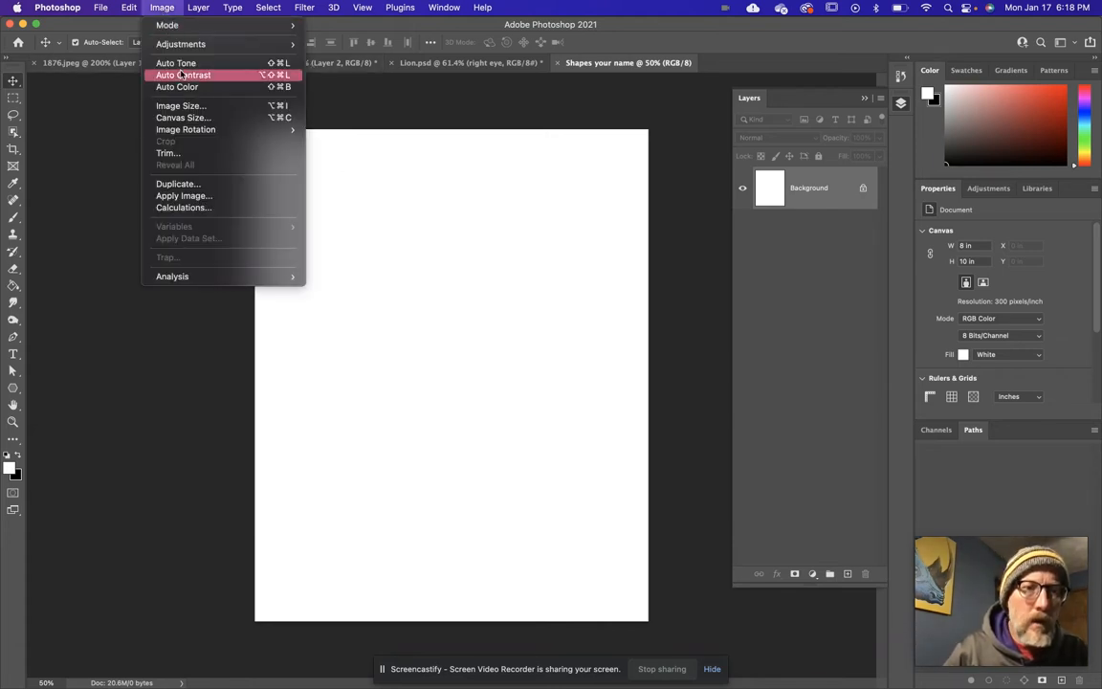
mouse_move(190, 132)
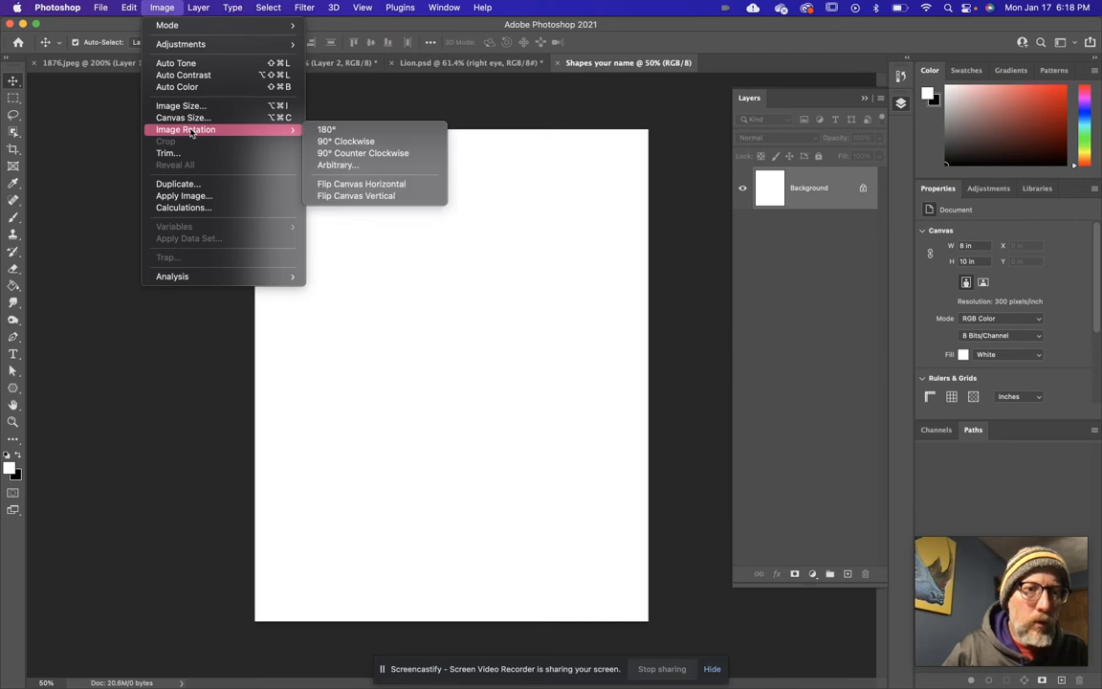
left_click(341, 142)
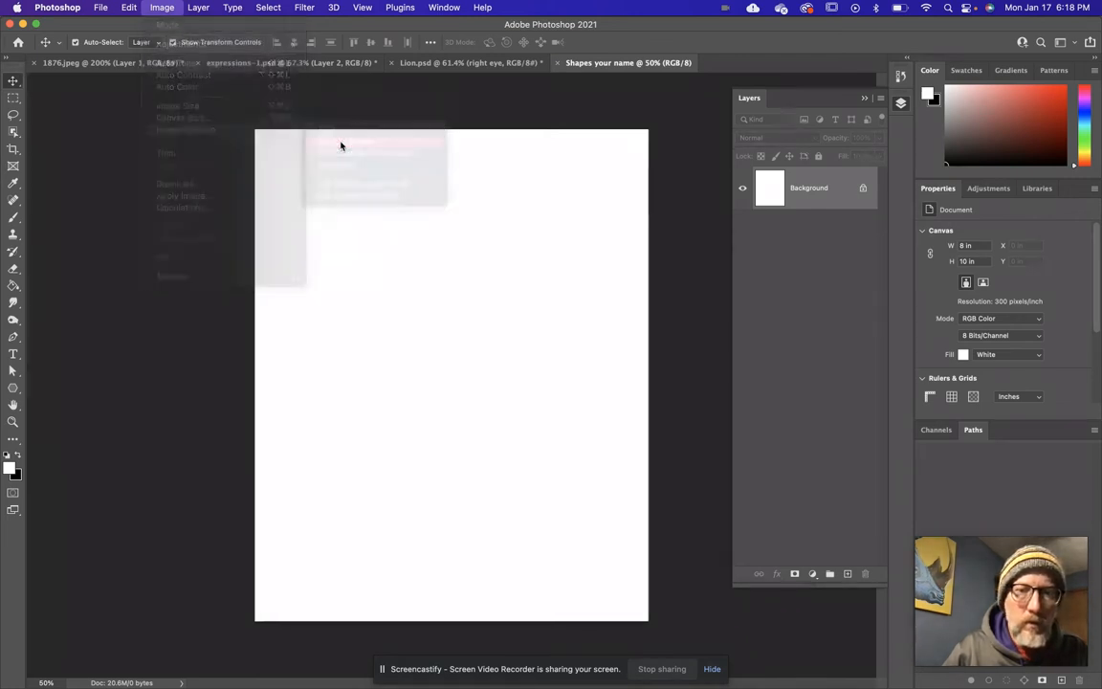
key("super+0")
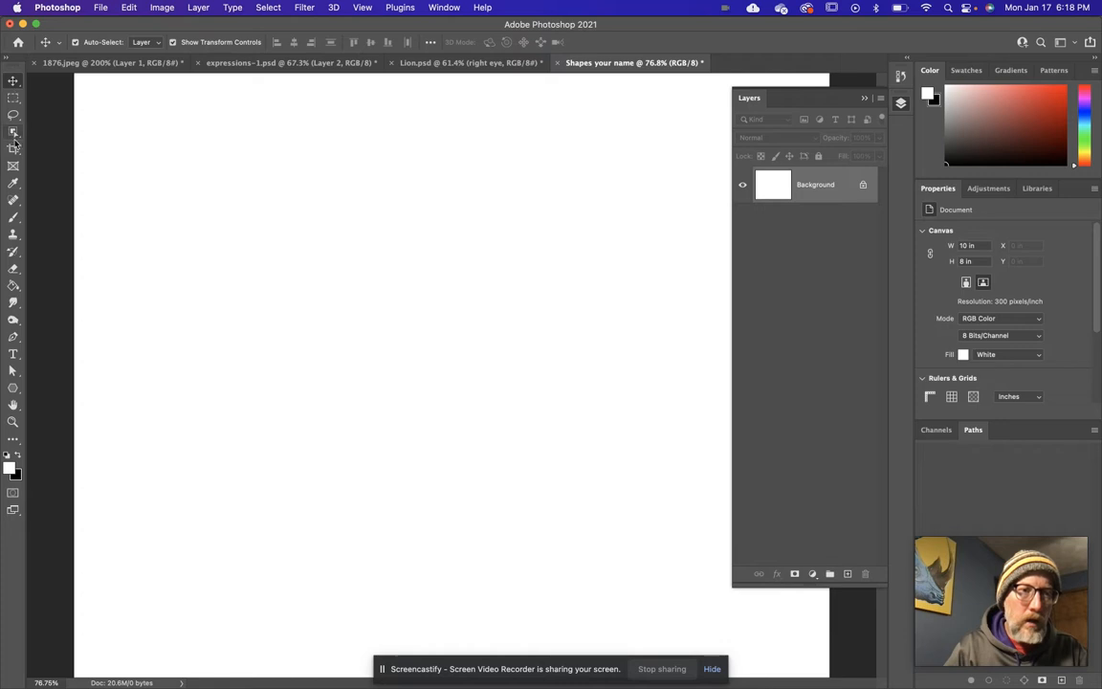
Draw a square outline about 1.93 in on each side with the Rectangle tool in the canvas's upper-left area.
left_click(13, 389)
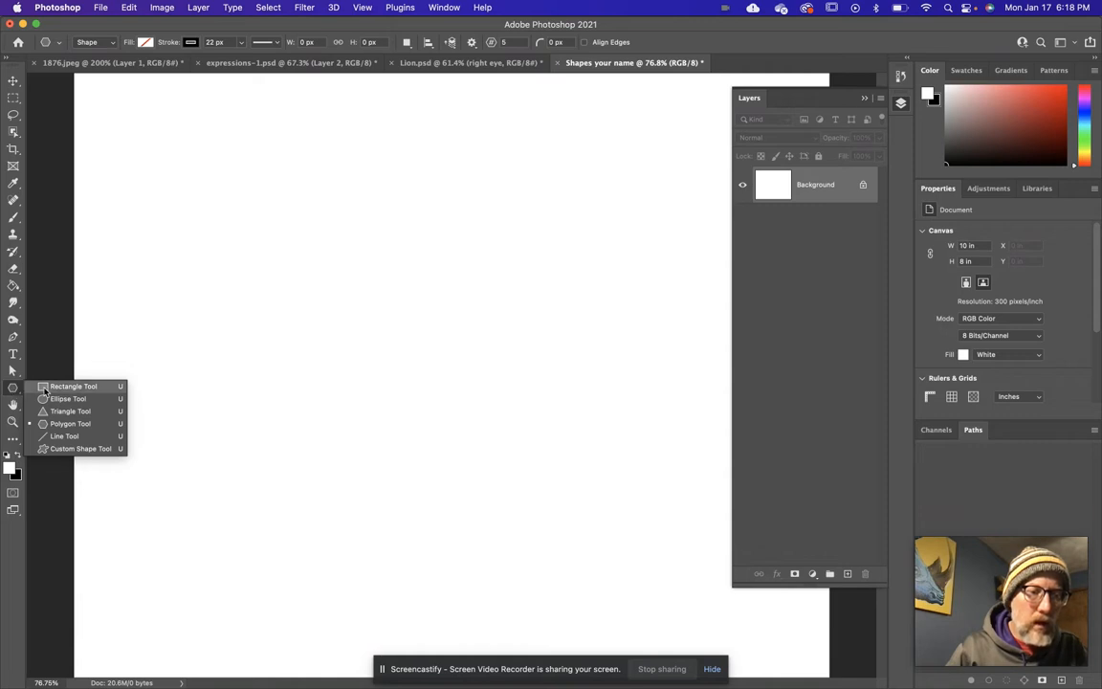
left_click(57, 386)
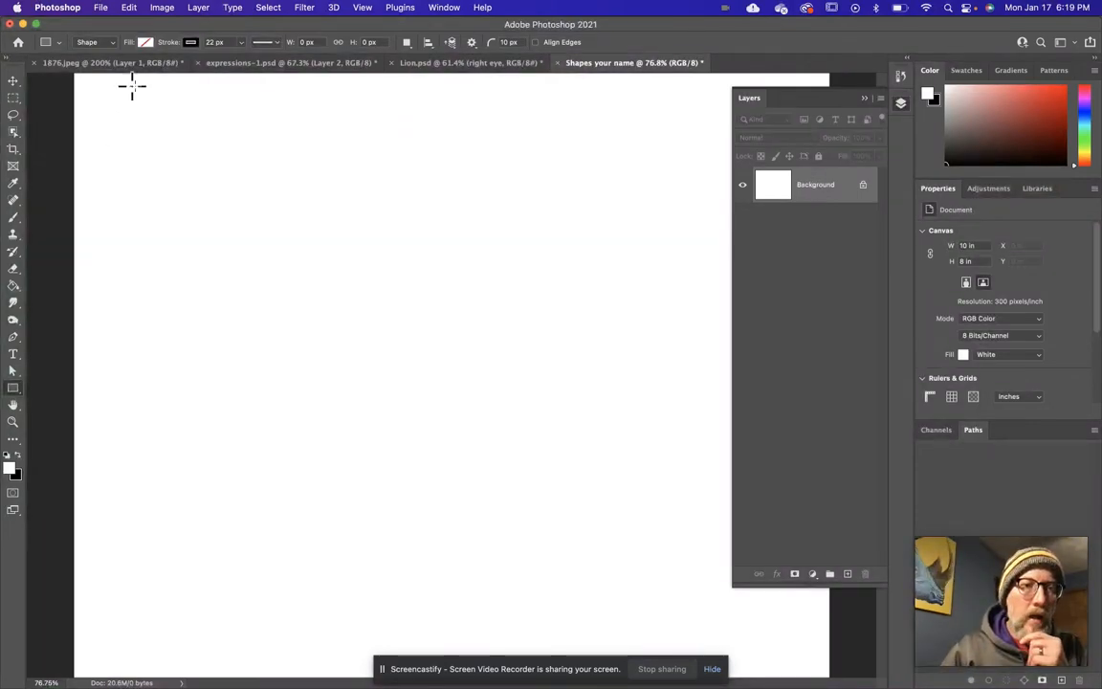
left_click_drag(134, 133, 276, 265)
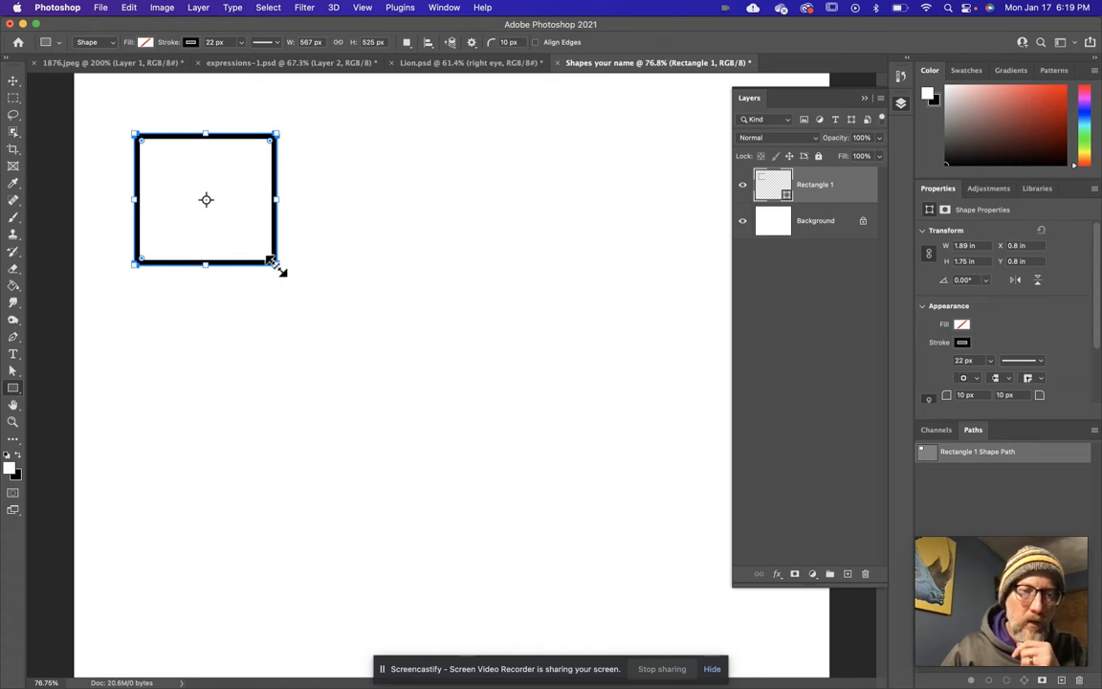
key("super+z")
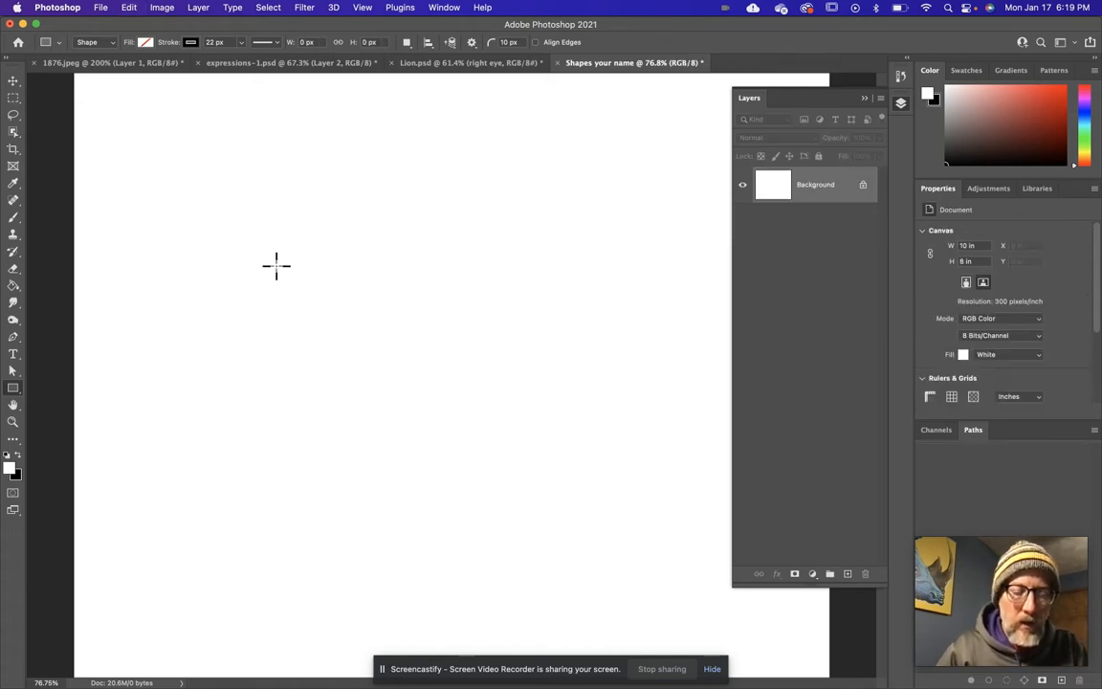
left_click_drag(116, 134, 247, 287)
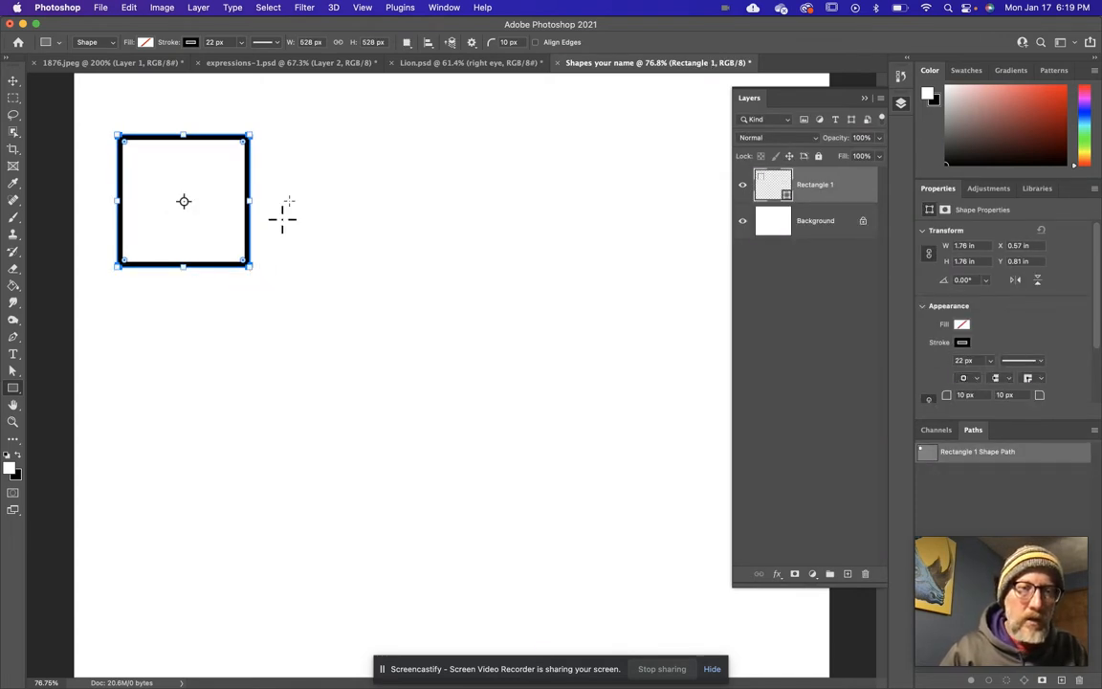
key("super+z")
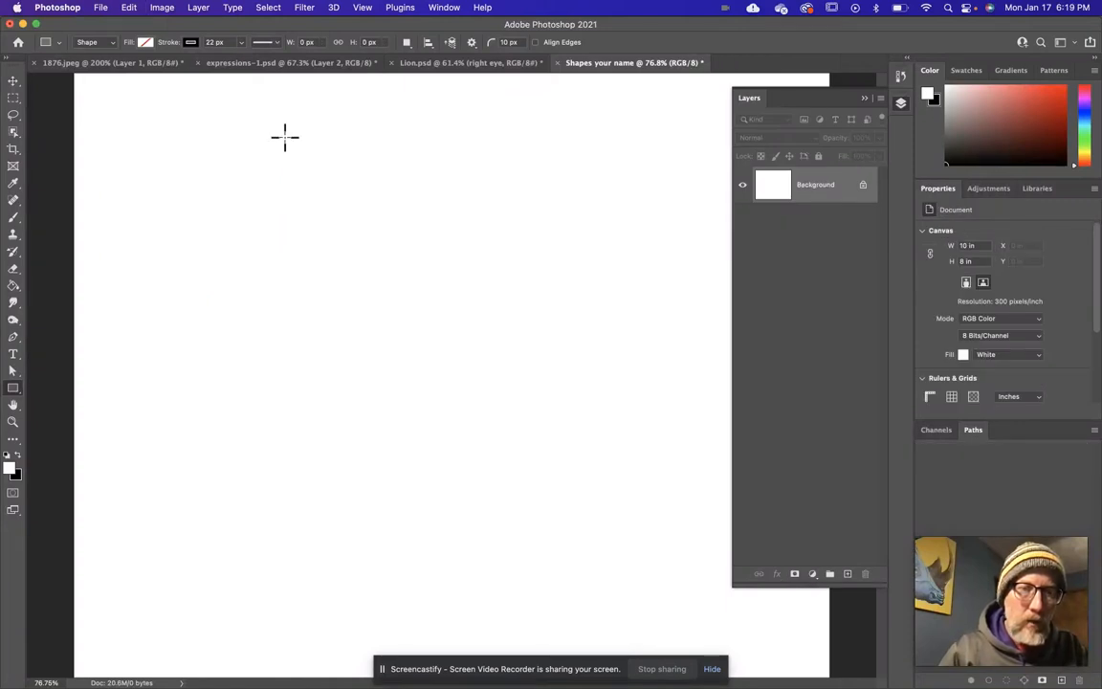
left_click_drag(141, 148, 351, 292)
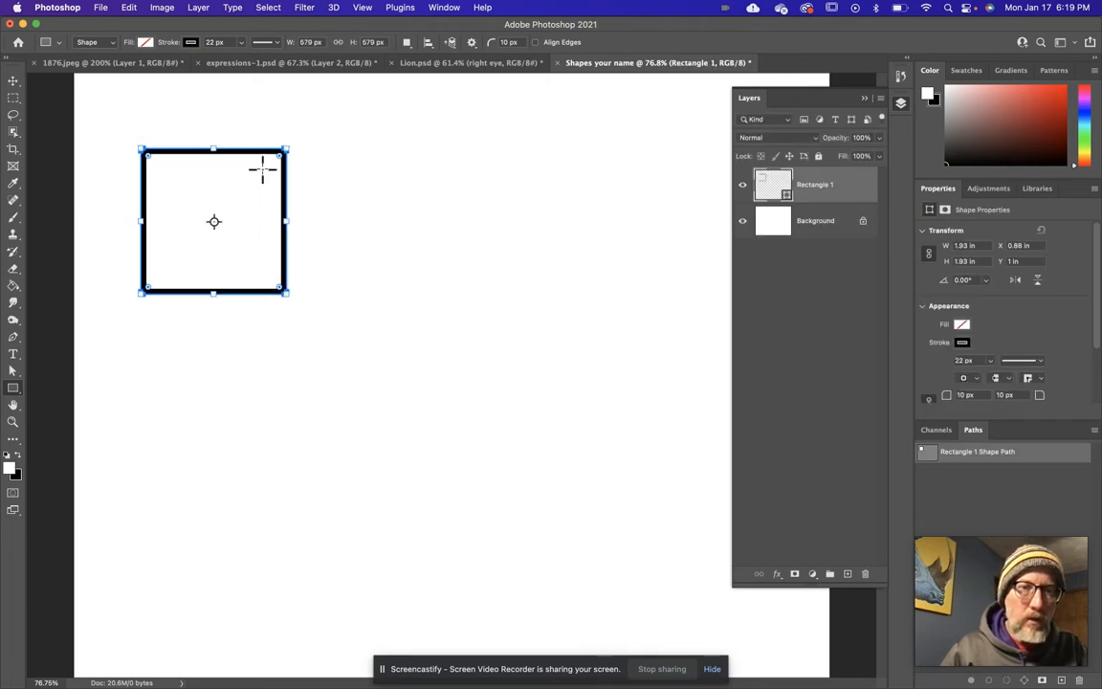
Draw a perfect circle outline about 2.05 in in diameter with the Ellipse tool, to the right of the square.
right_click(13, 389)
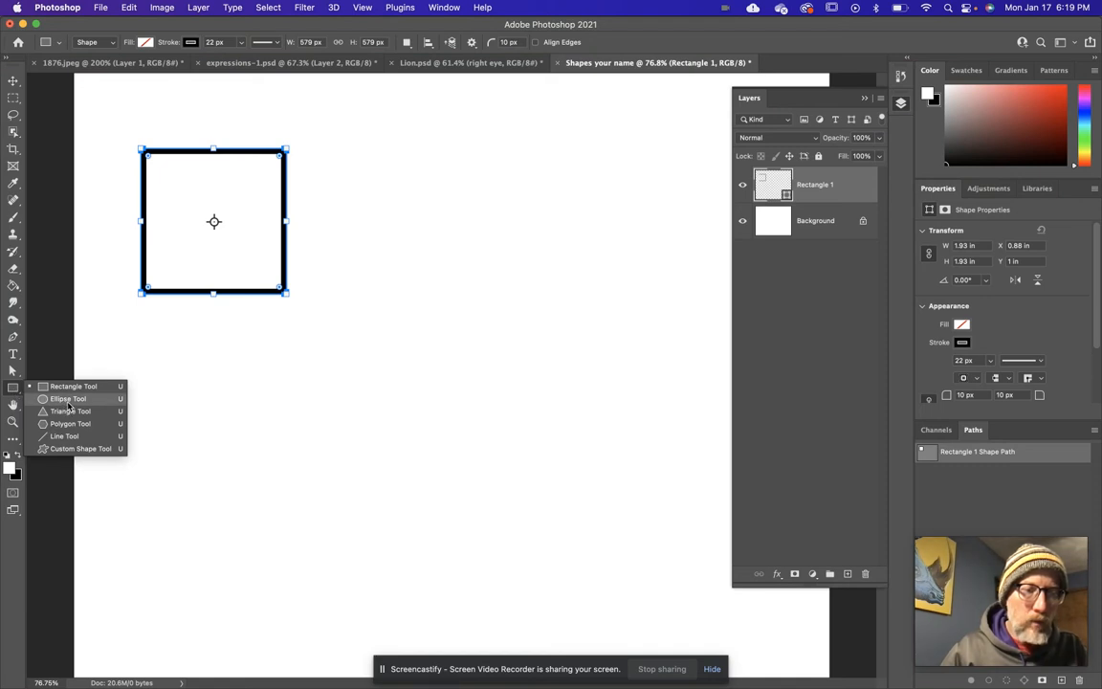
left_click(66, 399)
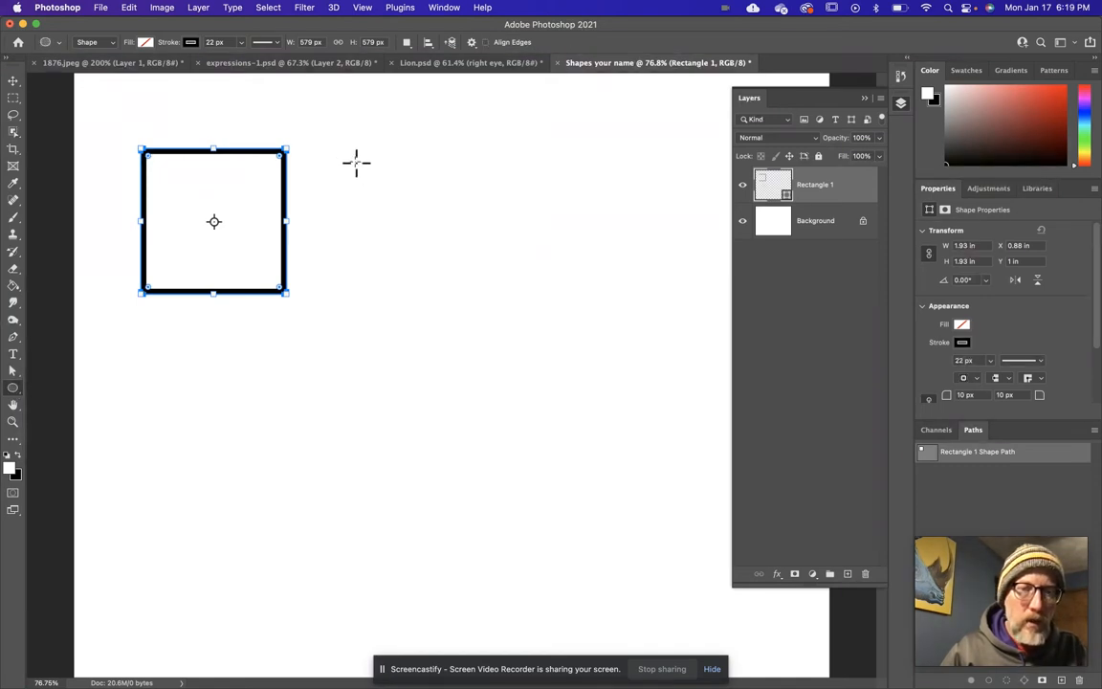
left_click_drag(347, 152, 493, 340)
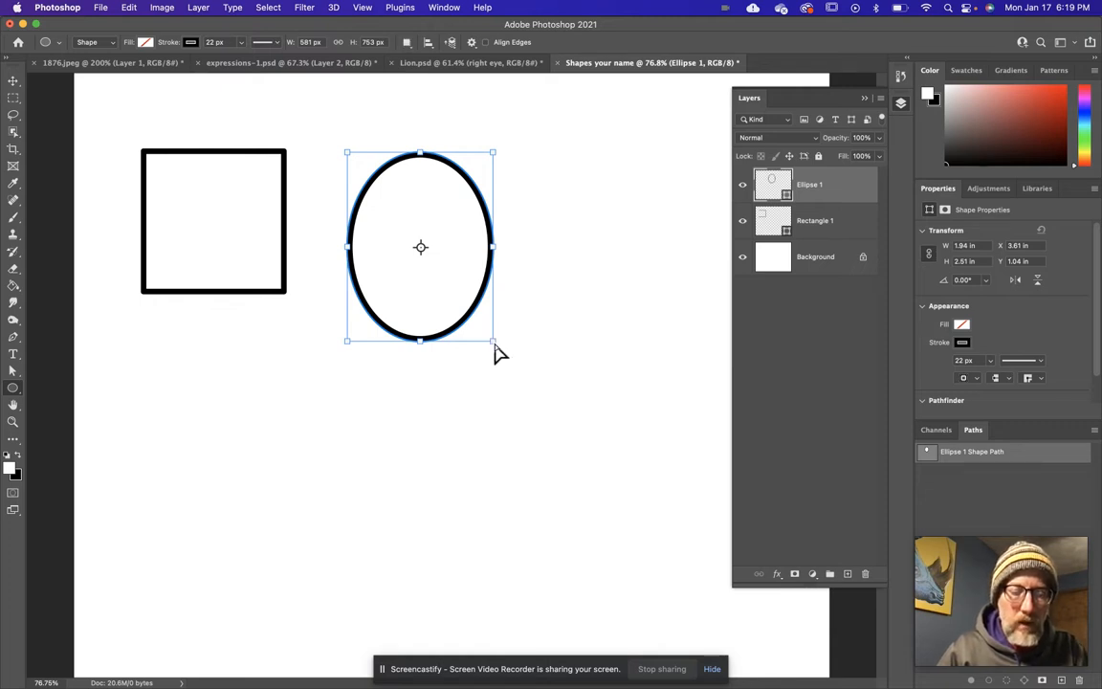
key("super+z")
mouse_move(340, 143)
left_mouse_down()
mouse_move(449, 253)
mouse_move(516, 299)
left_mouse_up()
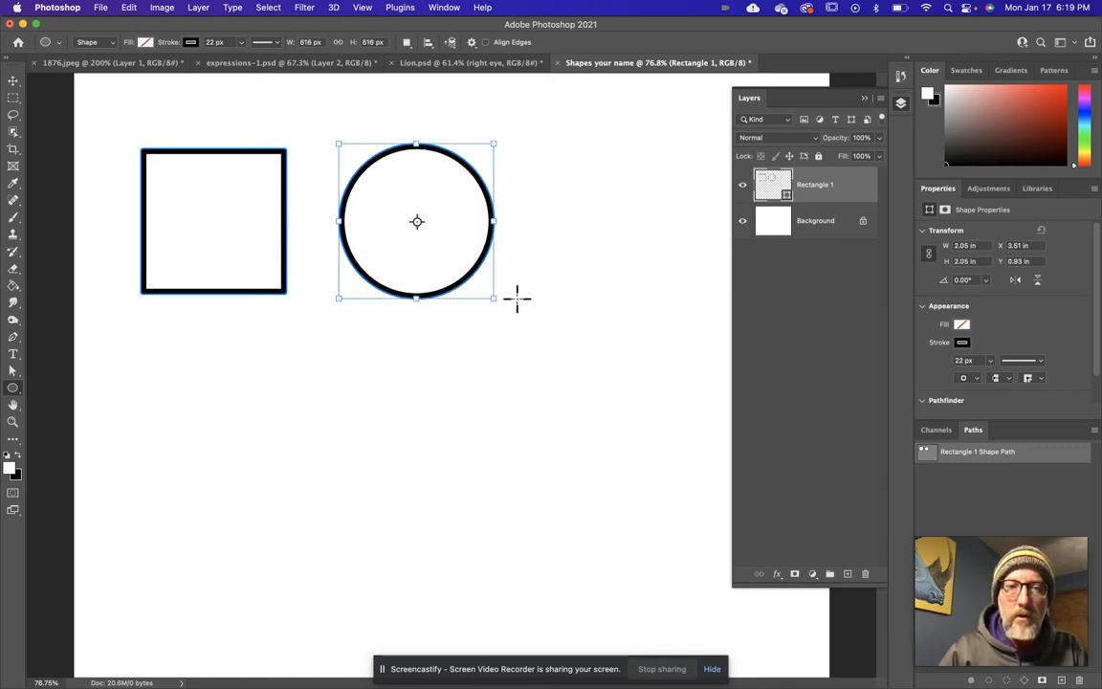
Draw a triangle outline about 1.92 x 1.66 in and move it next to the circle, with its base level with the circle's bottom.
right_click(13, 392)
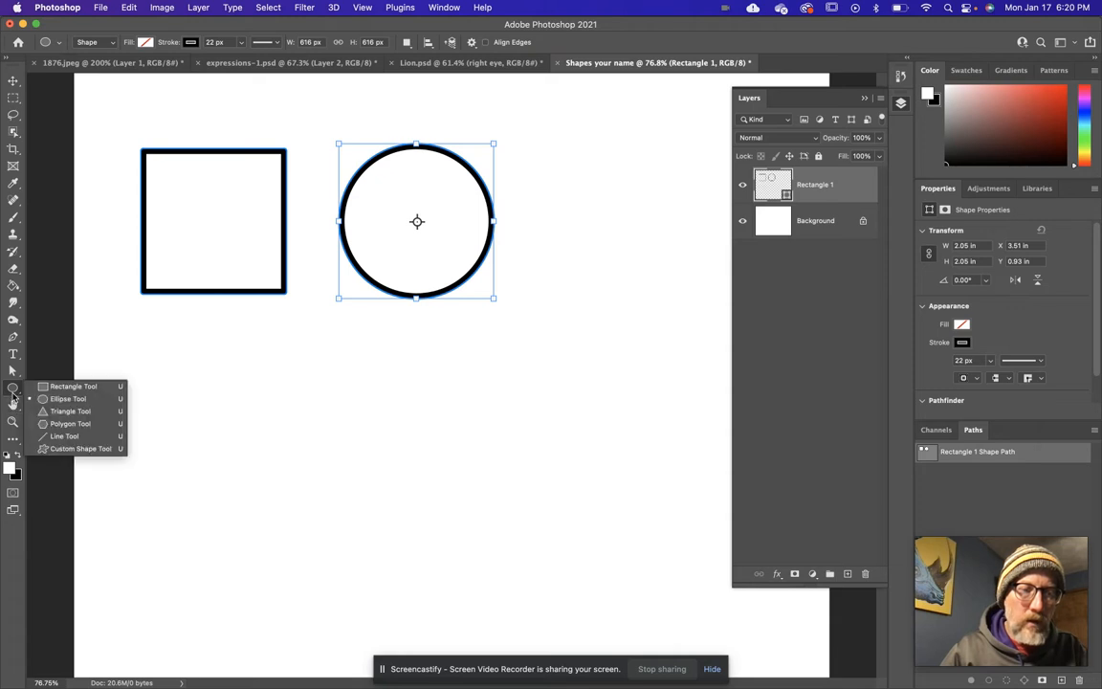
left_click(60, 411)
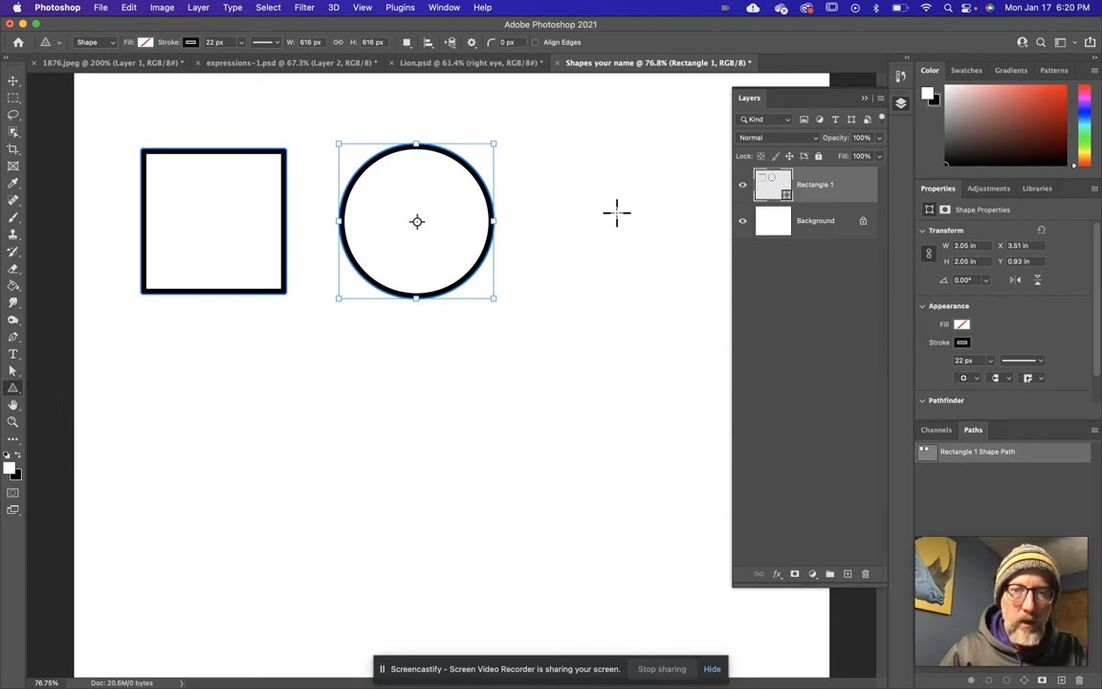
left_click_drag(588, 151, 755, 357)
key("v")
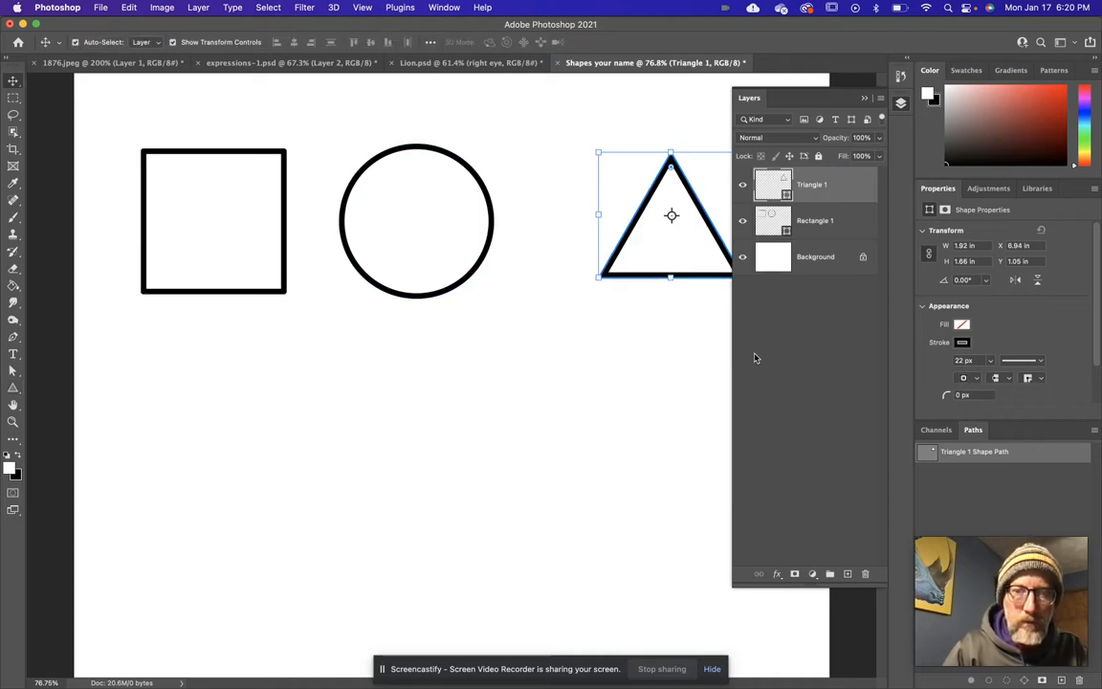
left_click_drag(629, 241, 558, 251)
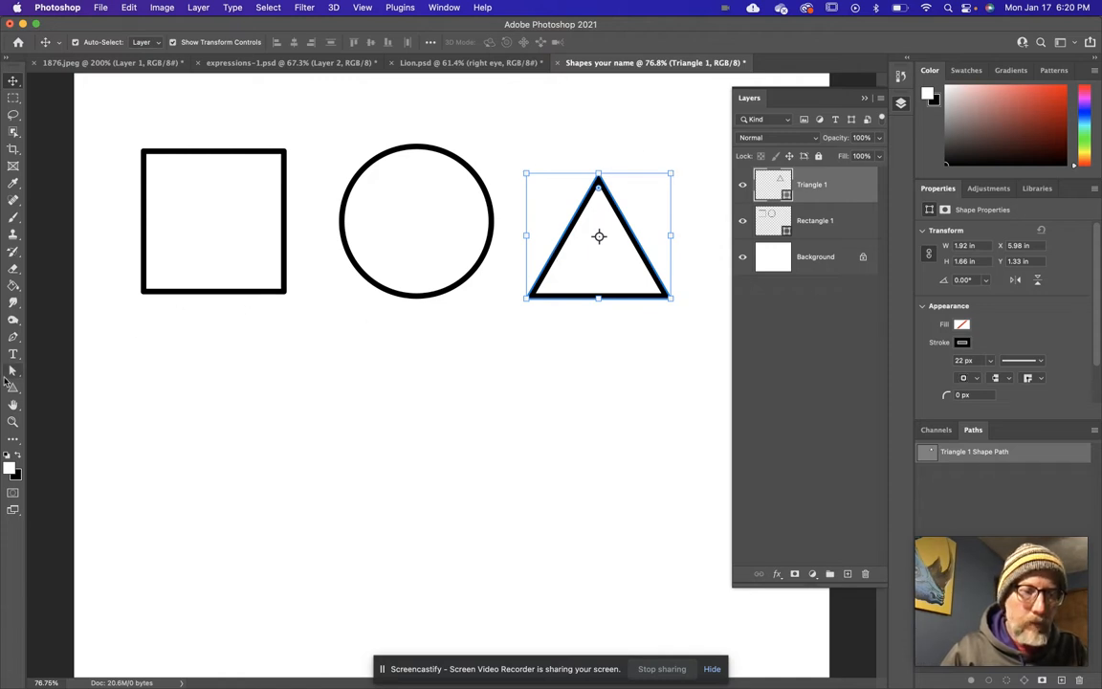
Draw a five-sided polygon outline about 1.98 x 1.88 in below the square.
left_click(13, 386)
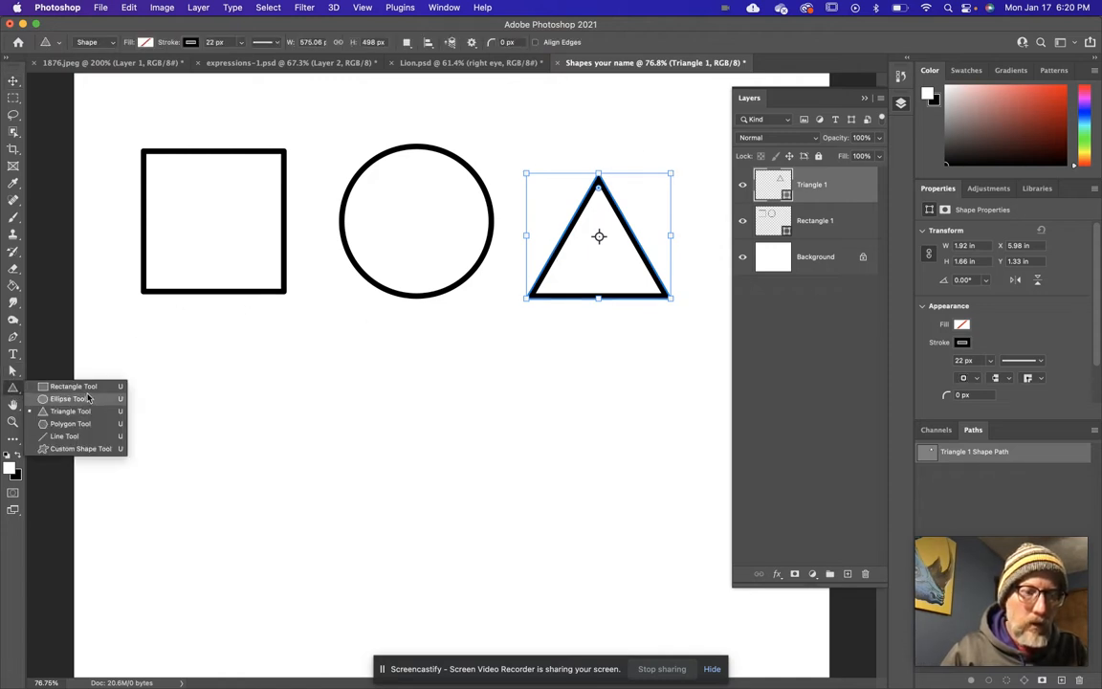
left_click(69, 423)
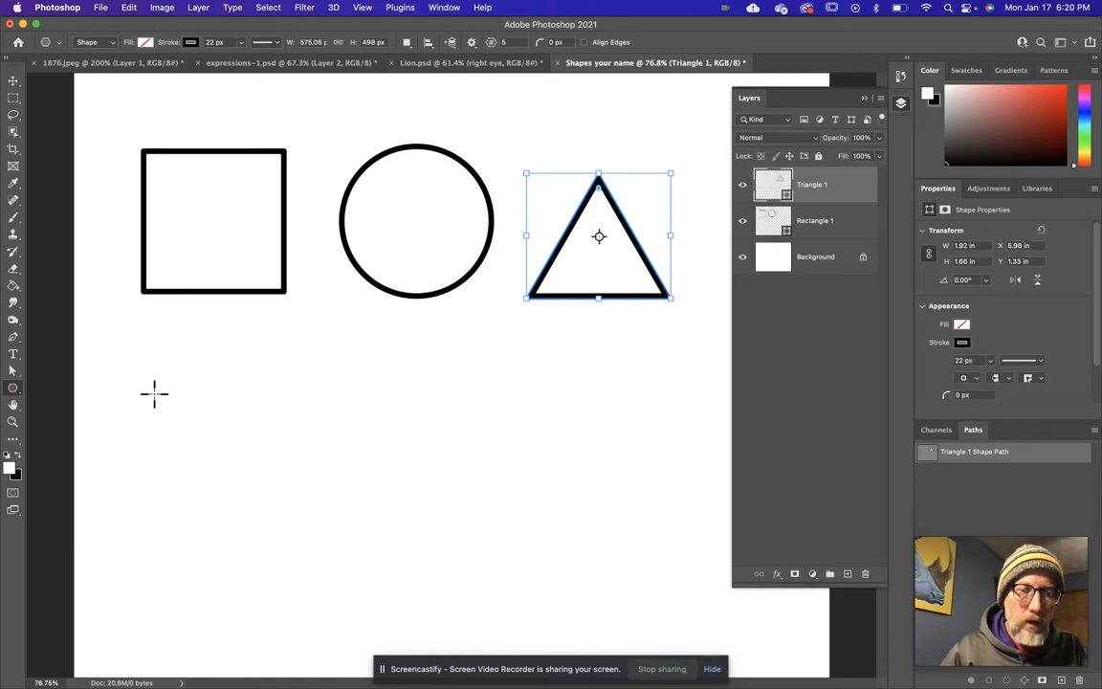
left_click_drag(157, 360, 313, 555)
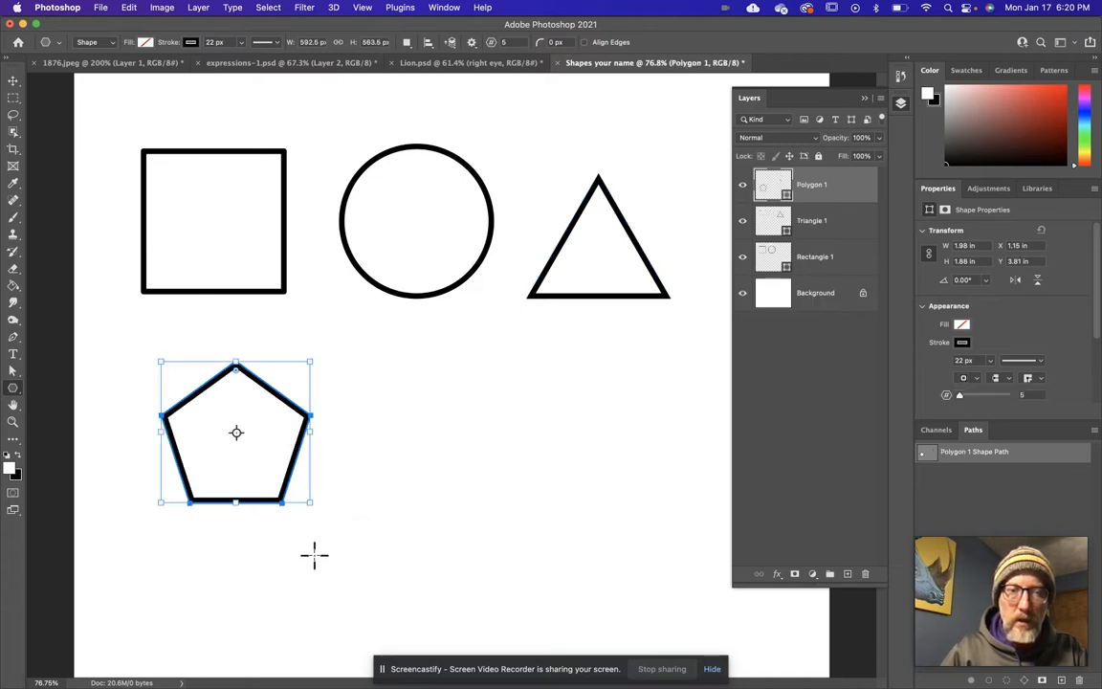
Draw a nearly vertical line about 2.9 in long with the Line tool, to the right of the pentagon.
right_click(13, 388)
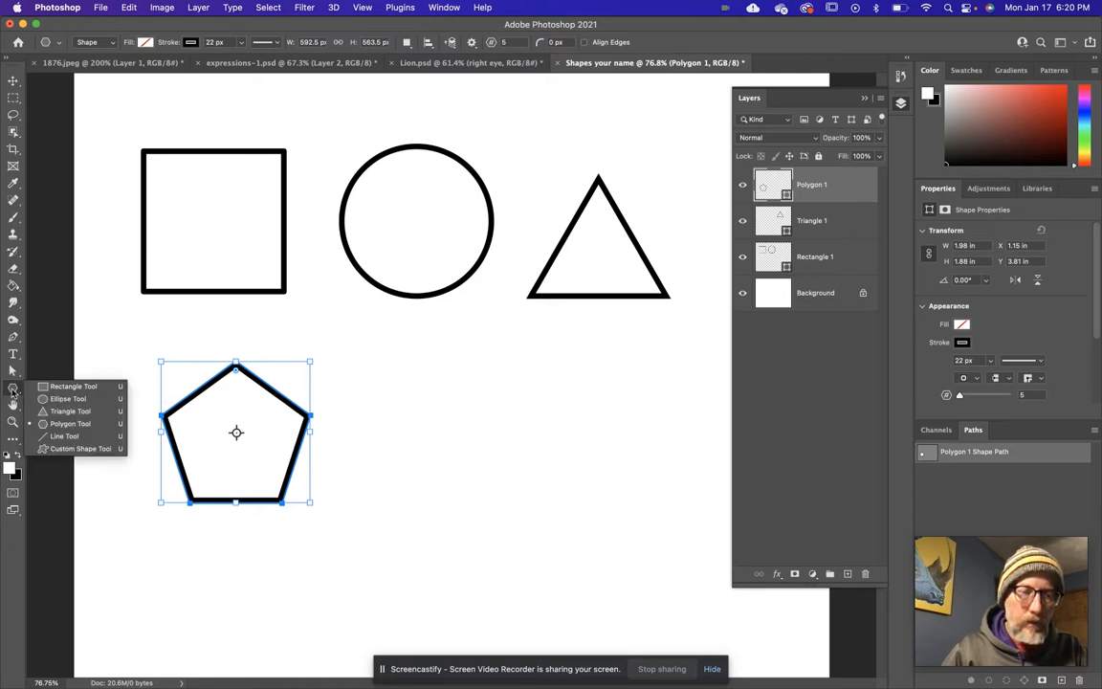
left_click(74, 438)
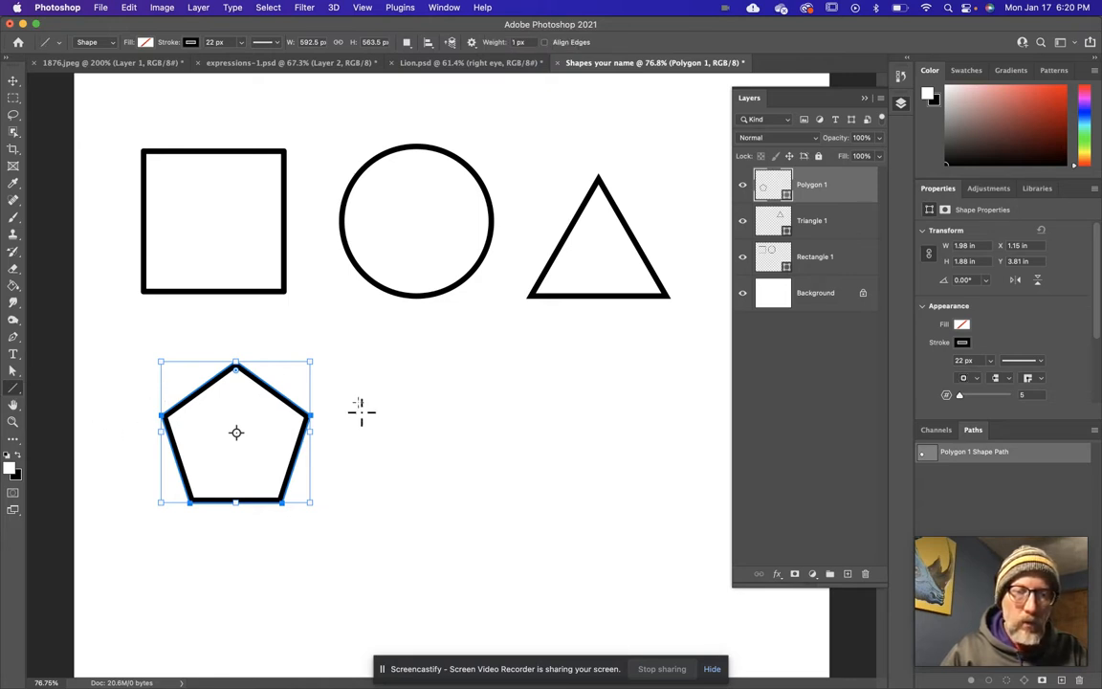
left_click_drag(383, 338, 388, 559)
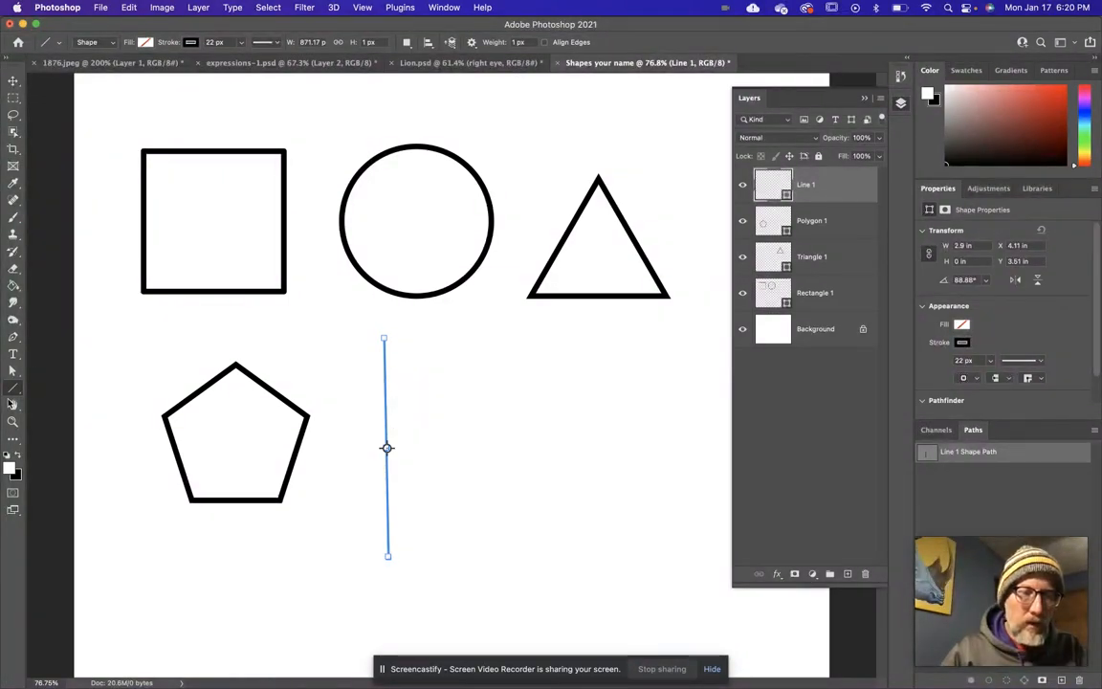
Draw the 3 masted sailboat custom shape about 2.25 x 1.82 in and move it below the triangle, clear of the line.
left_click(12, 390)
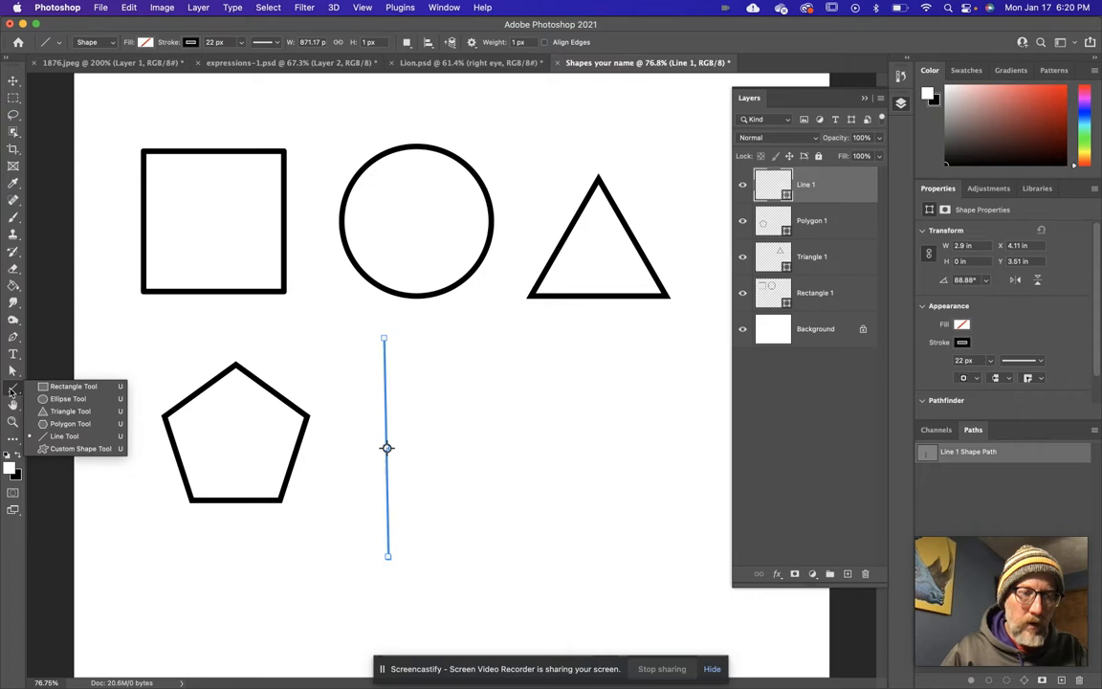
left_click(65, 449)
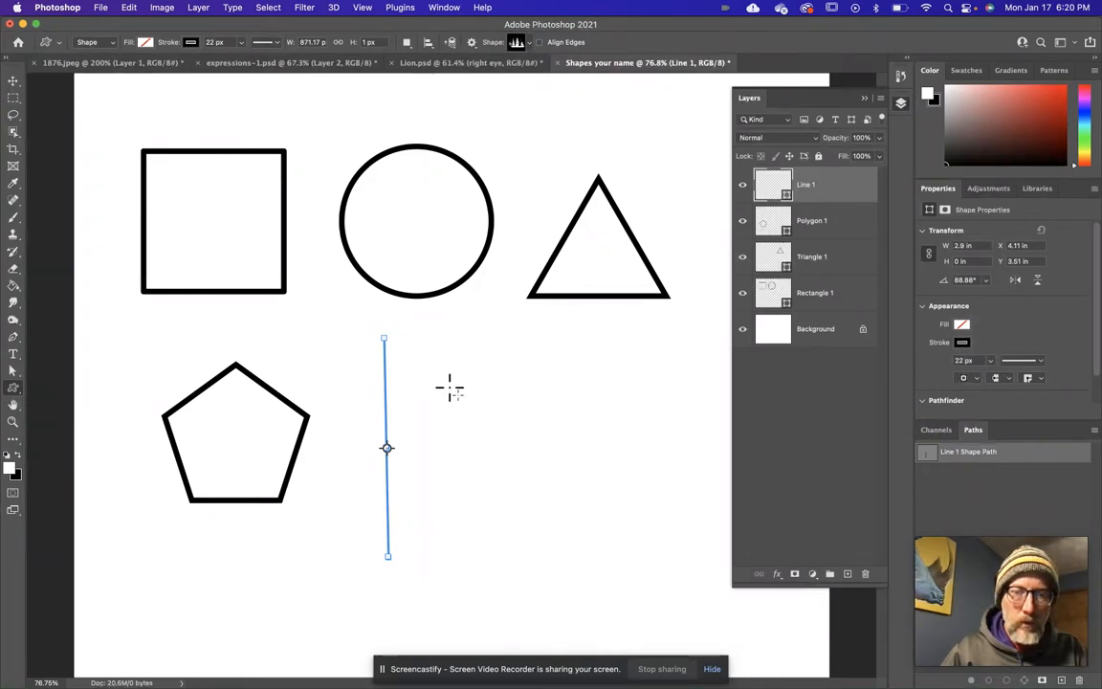
mouse_move(483, 395)
left_mouse_down()
mouse_move(570, 505)
mouse_move(583, 500)
mouse_move(529, 457)
mouse_move(578, 457)
mouse_move(567, 466)
left_mouse_up()
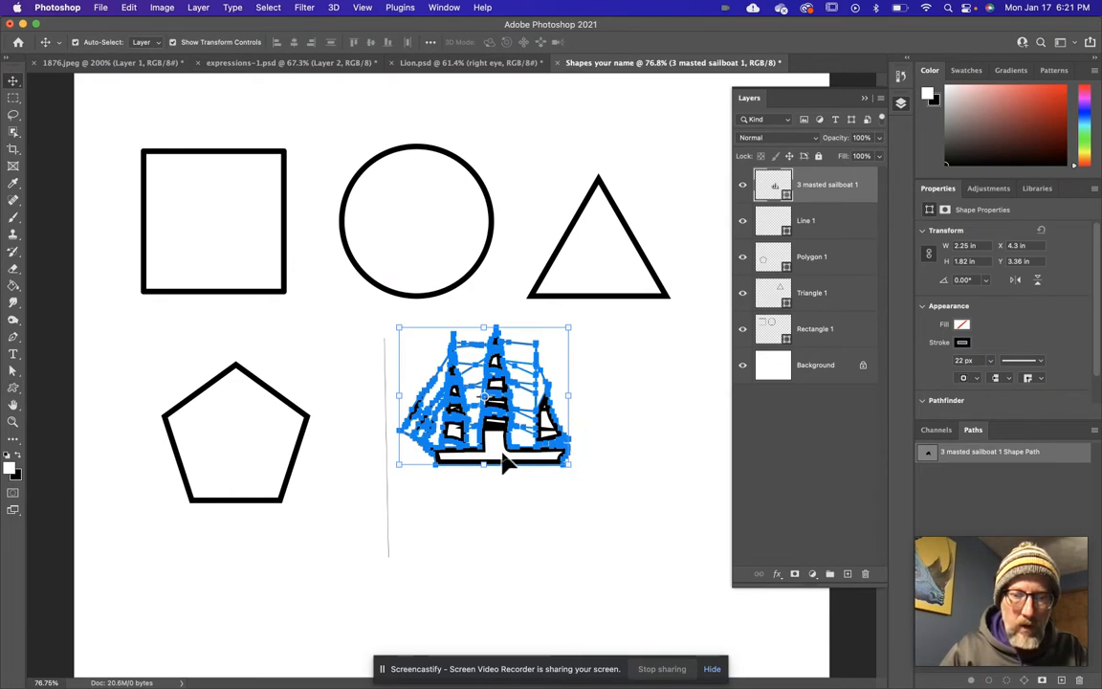
key("v")
left_click_drag(526, 478, 606, 546)
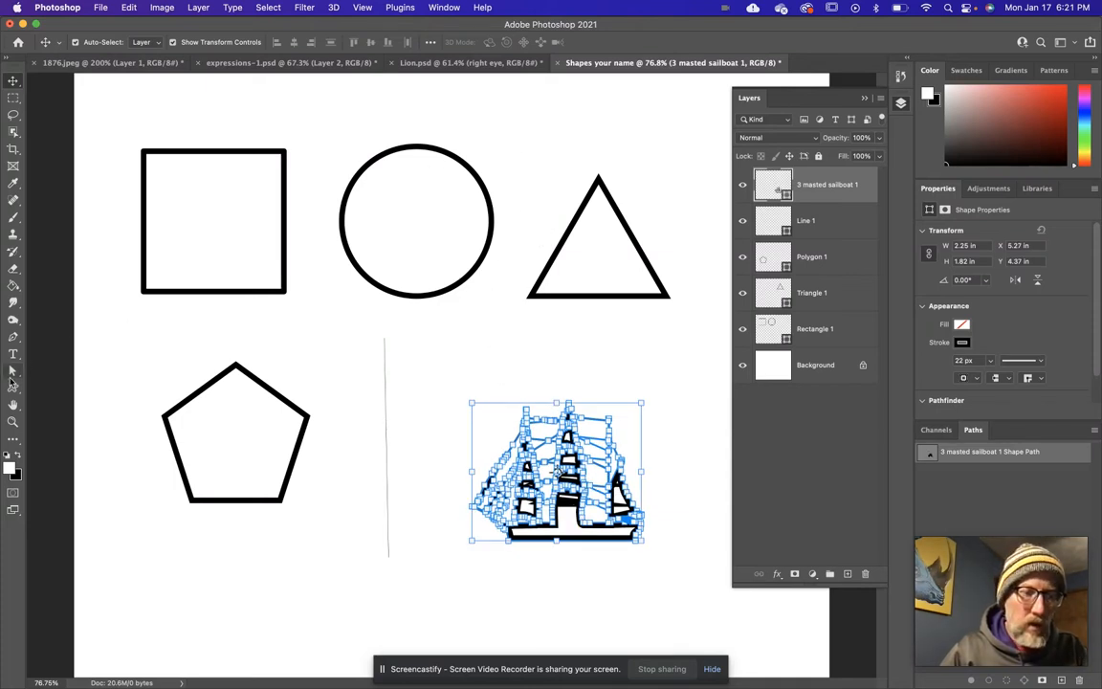
Expand the Leaf Trees, Wild Animals, Boats and Flowers groups of the Custom Shape tool and examine their shapes.
left_click(11, 390)
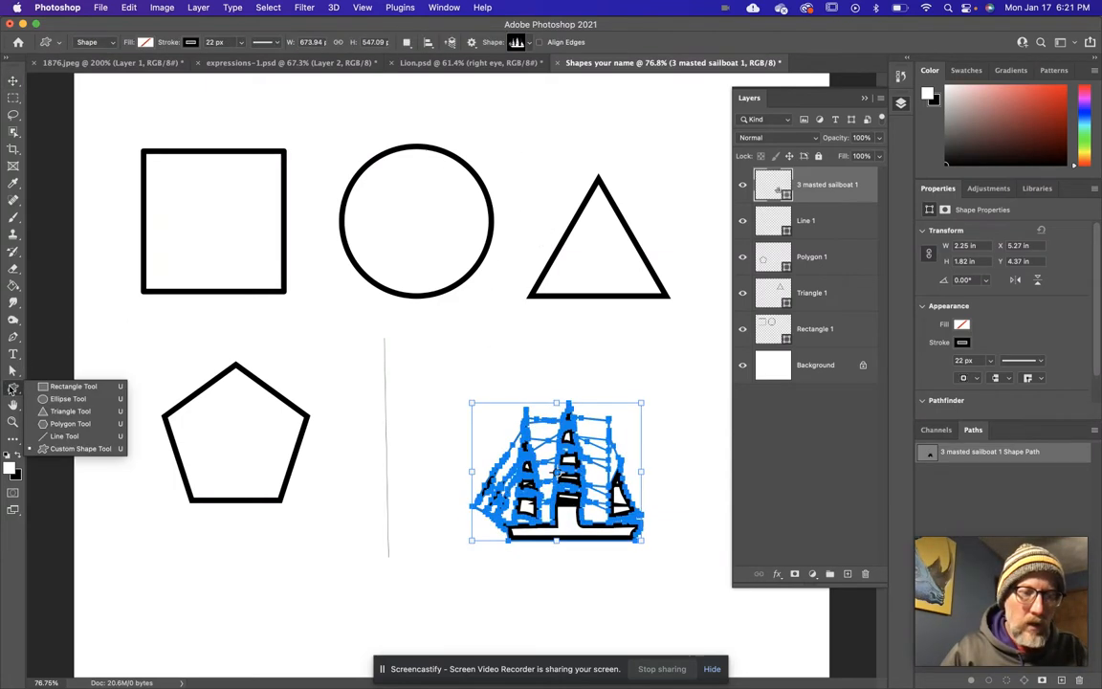
left_click(61, 453)
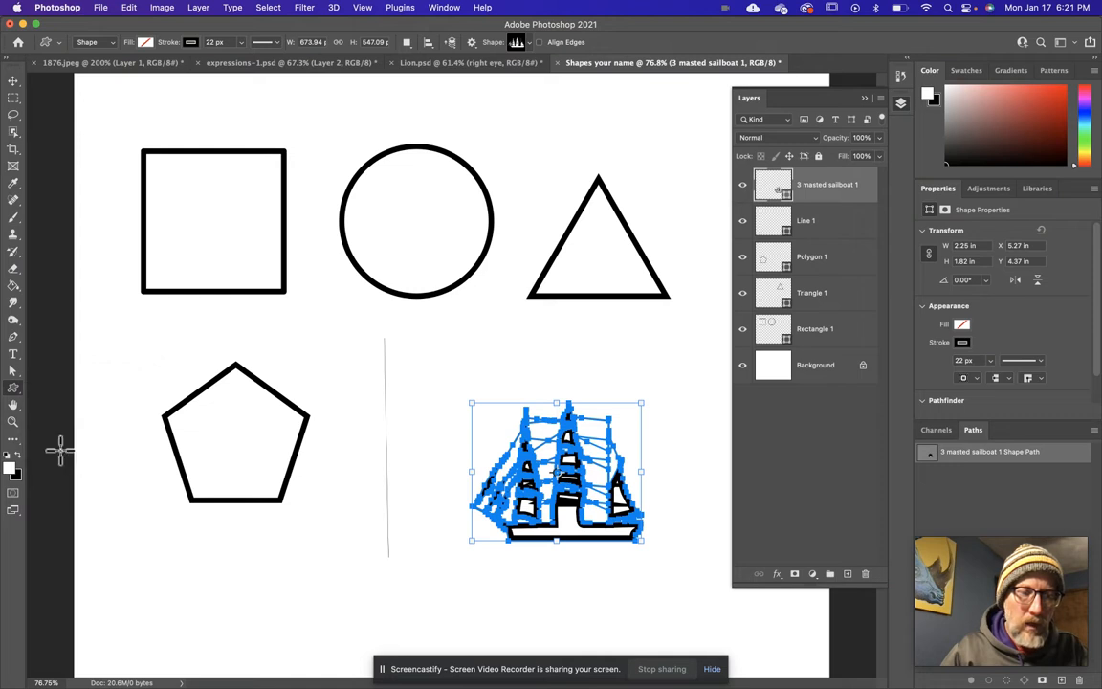
left_click(530, 44)
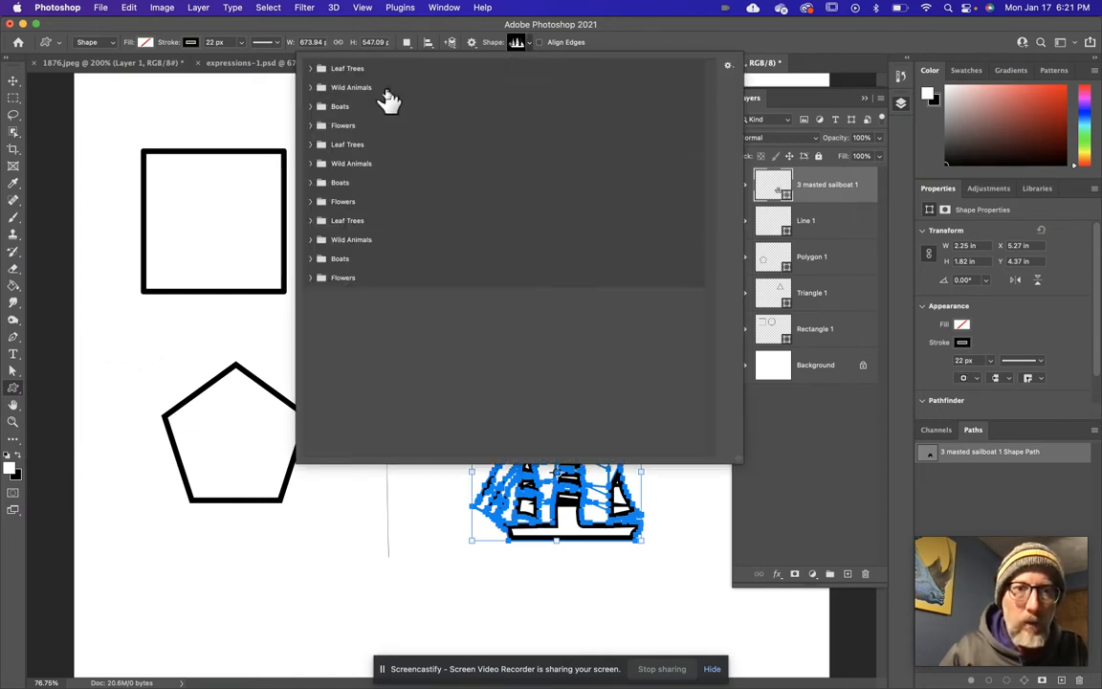
left_click(309, 68)
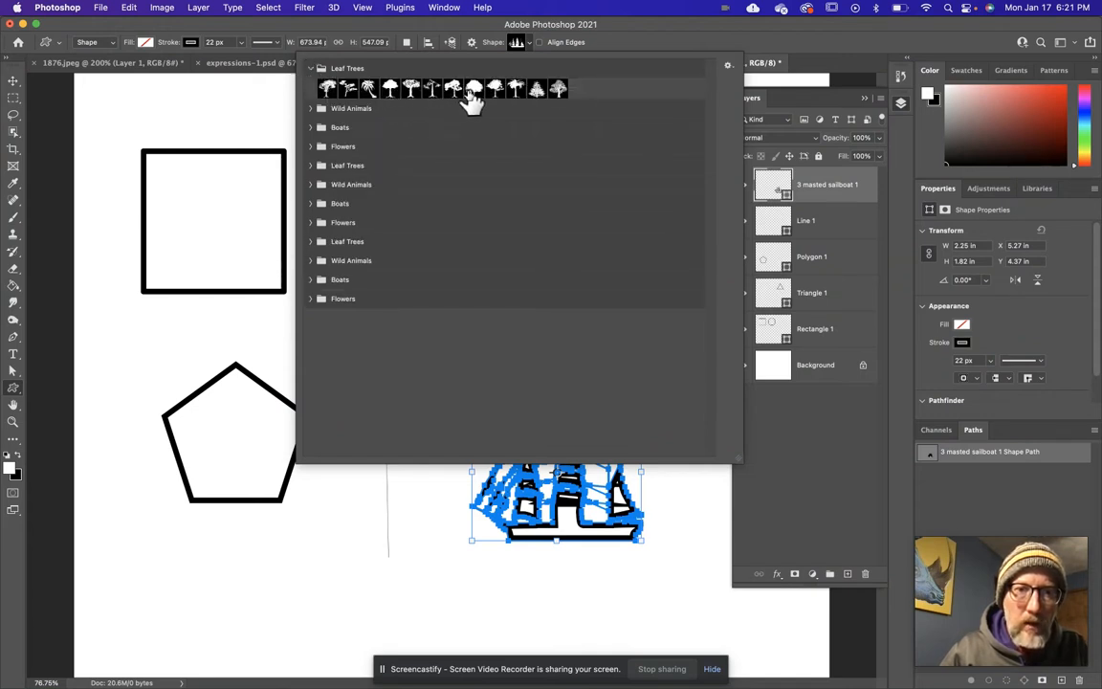
left_click(312, 109)
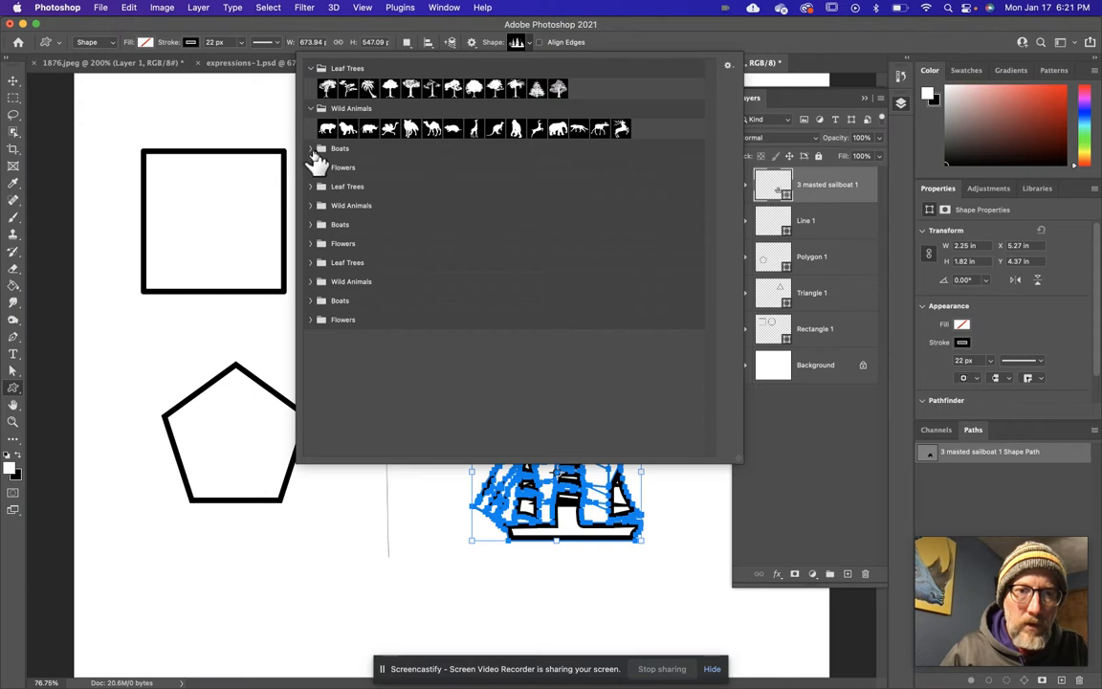
left_click(309, 148)
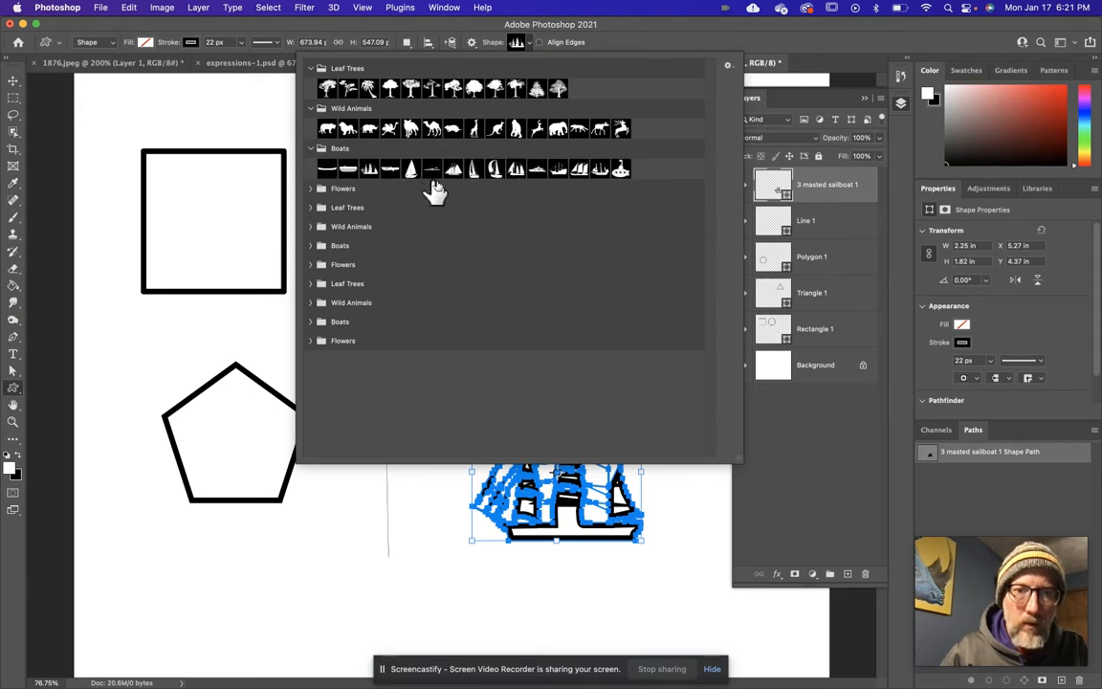
left_click(310, 189)
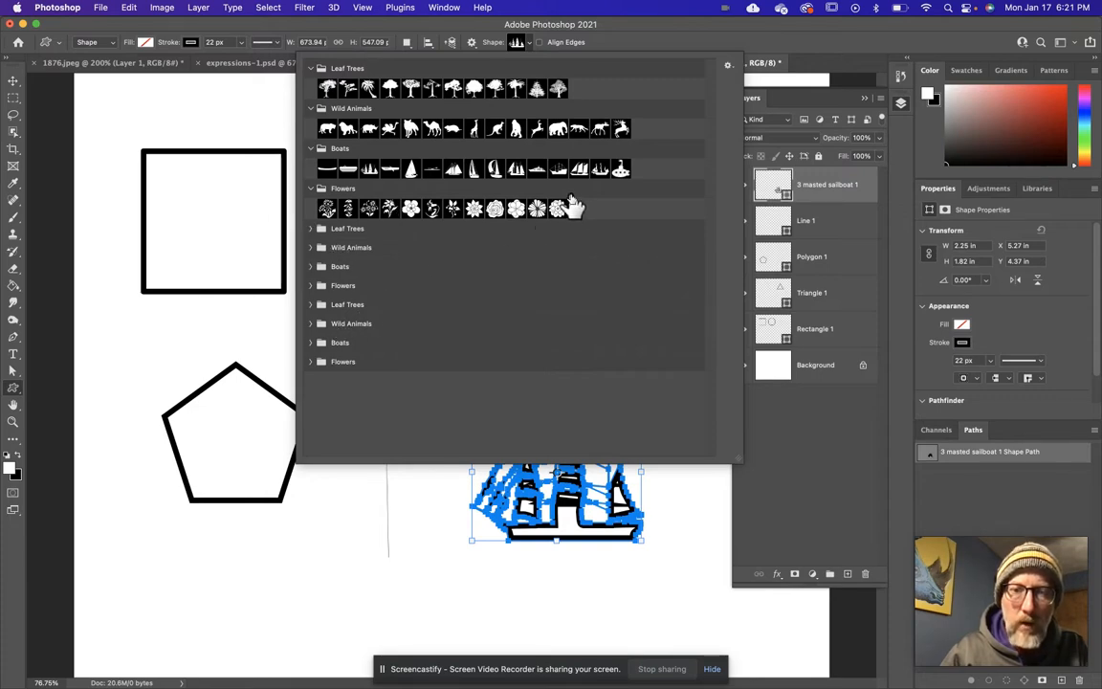
Draw a many-petalled flower custom shape about 1.92 x 2.02 in over the sailboat's lower part and move it below the pentagon.
left_click(536, 208)
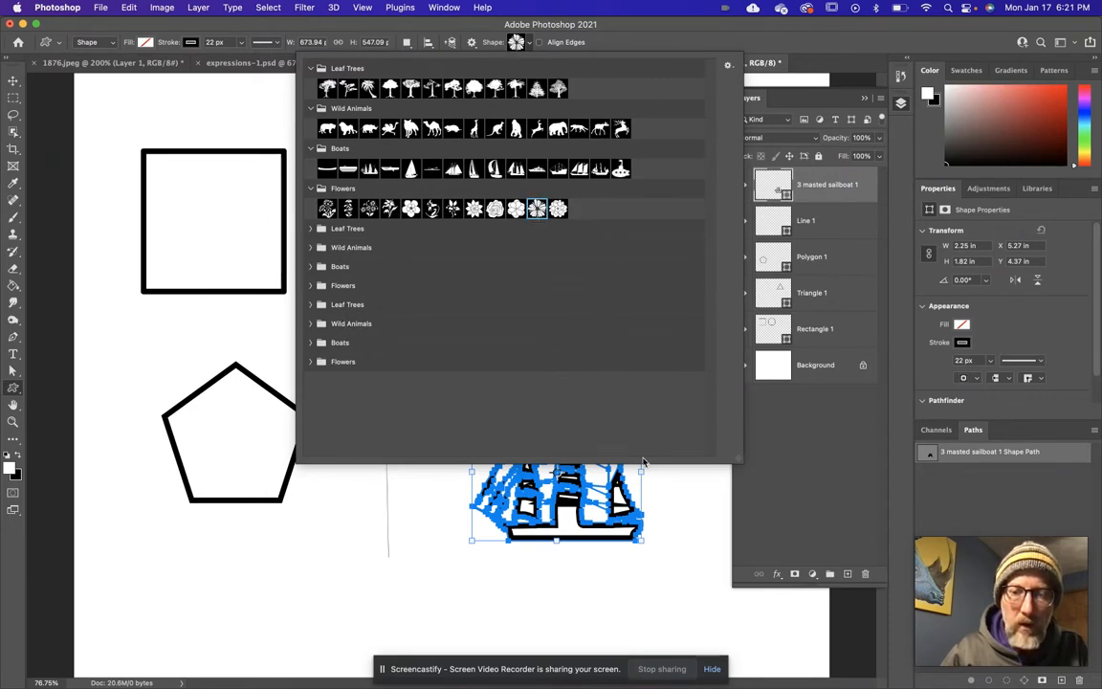
left_click(528, 44)
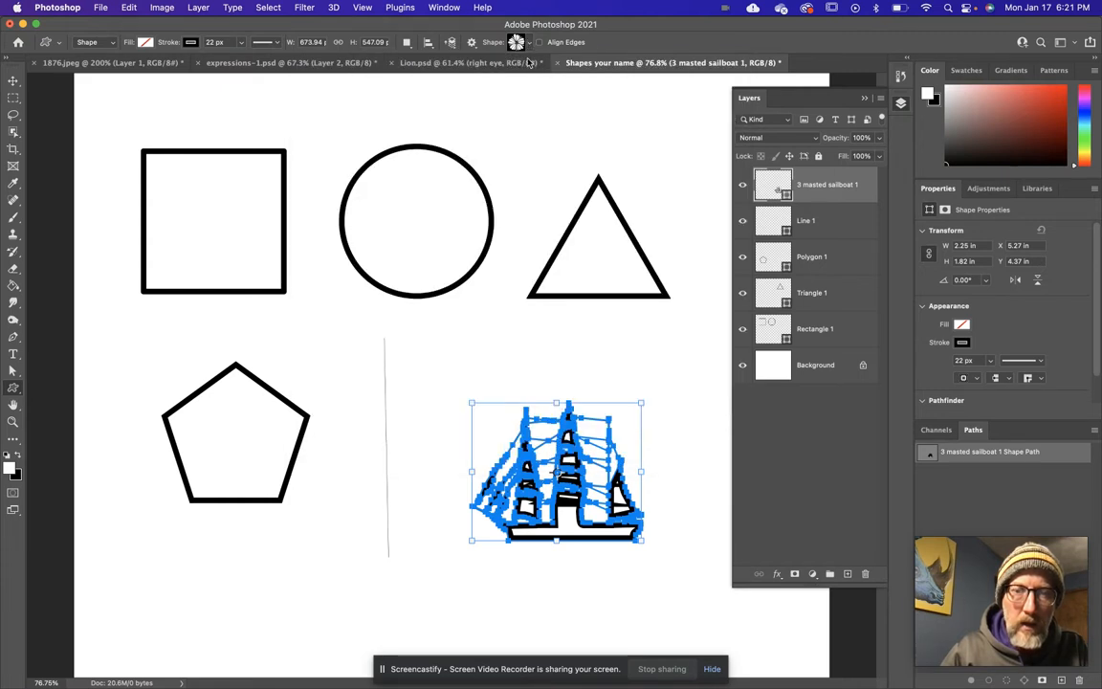
left_click_drag(531, 571, 604, 645)
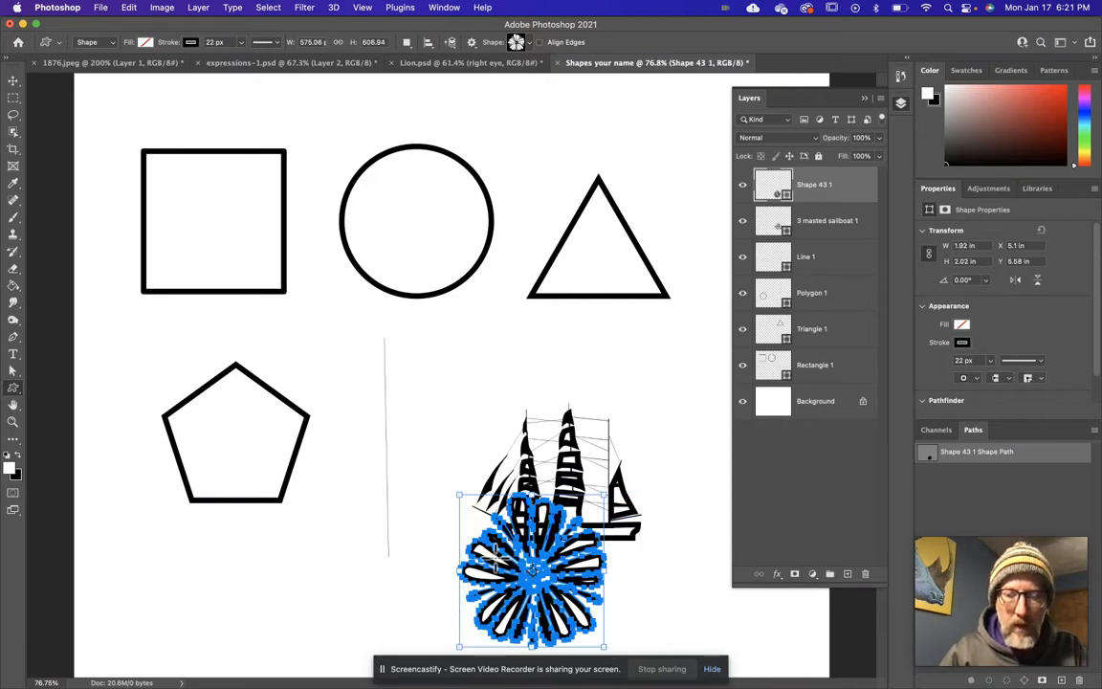
left_click(13, 81)
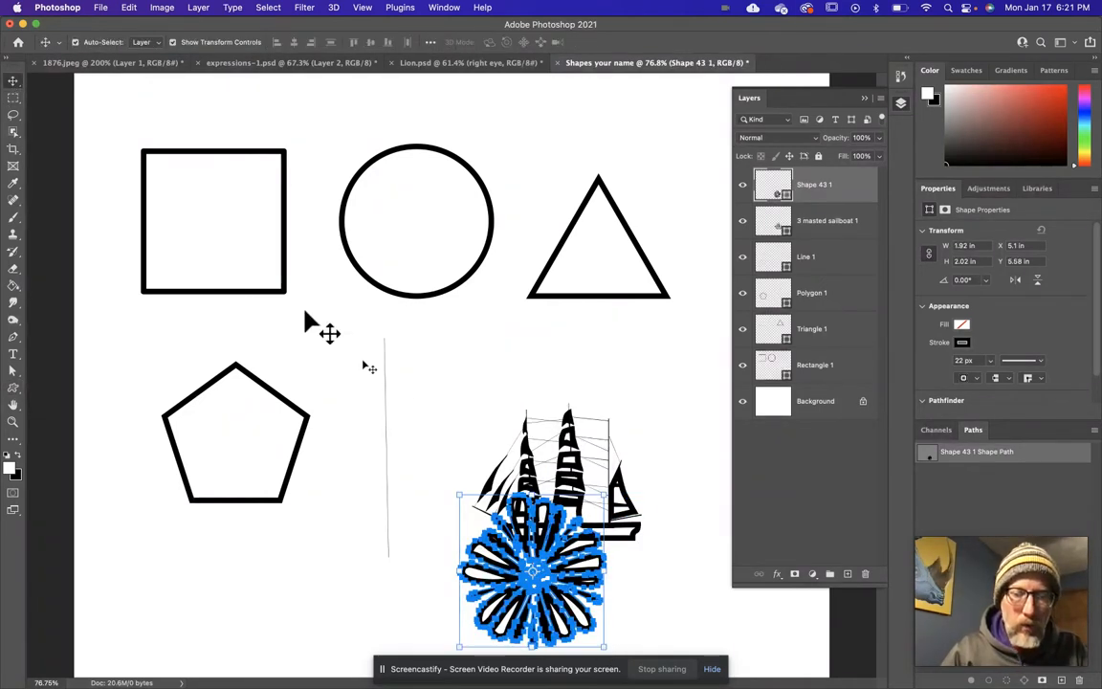
left_click(421, 513)
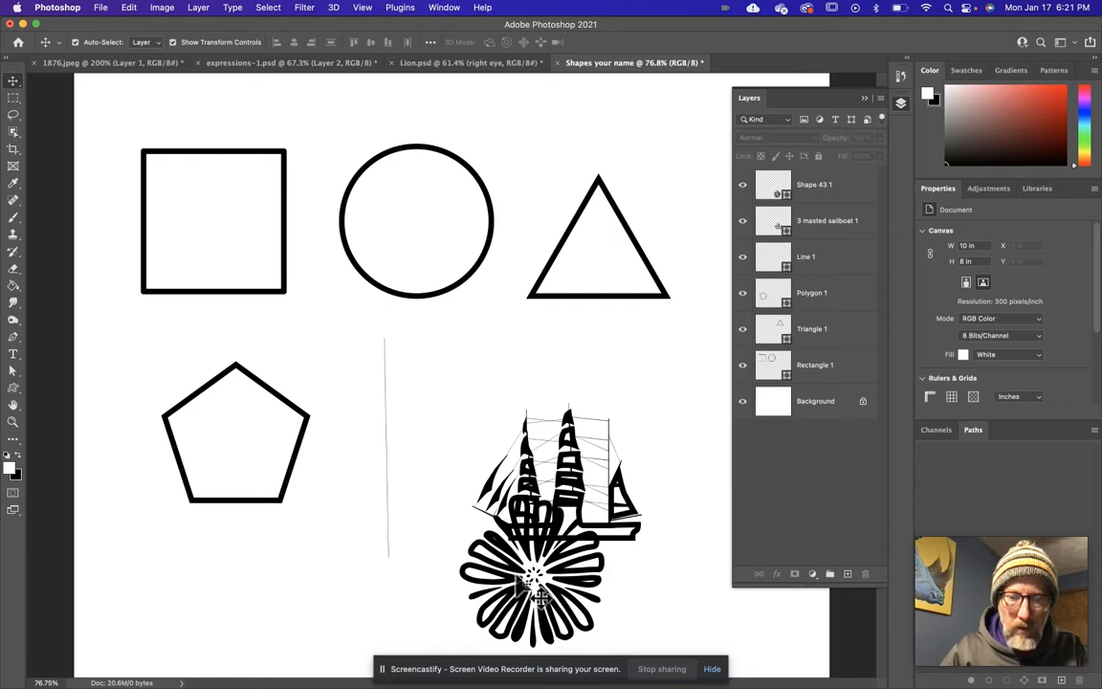
left_click_drag(526, 577, 256, 612)
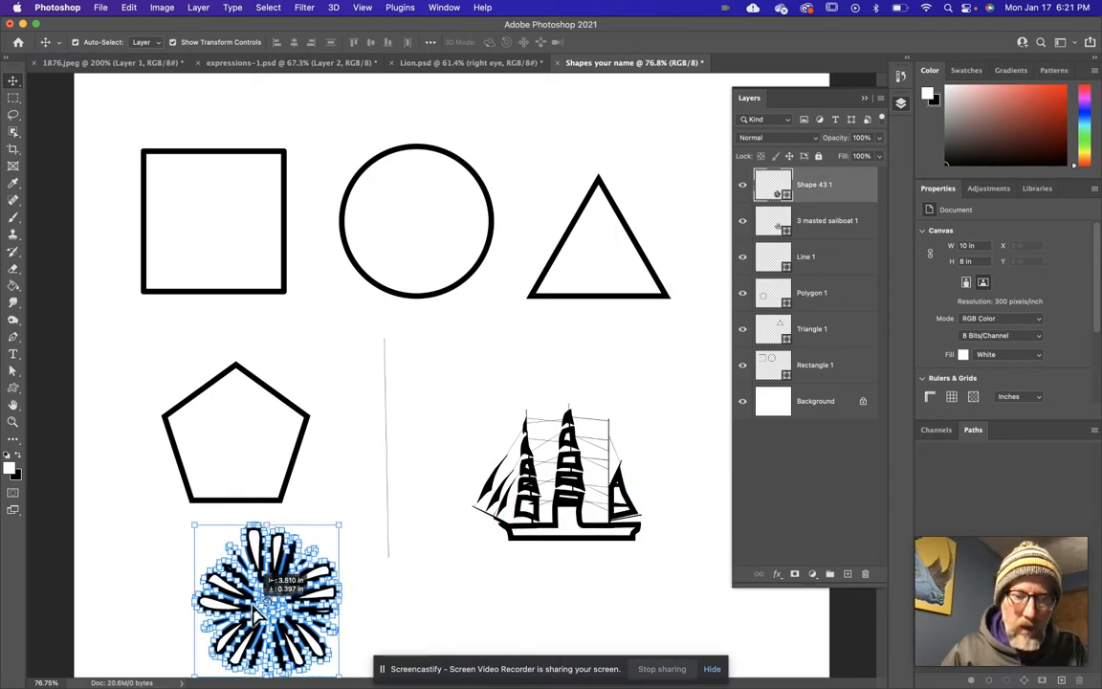
left_click(380, 609)
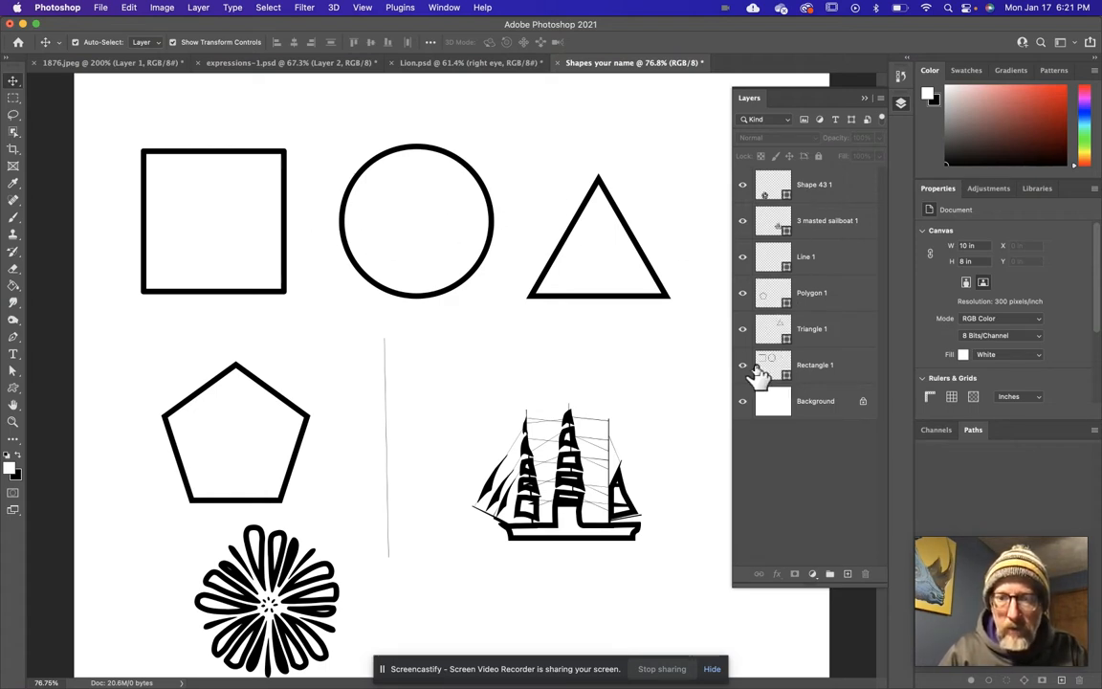
Hide and reshow the flower and sailboat layers one at a time, and move the Line 1 layer above the sailboat layer.
left_click(743, 186)
left_click(743, 185)
left_click(743, 221)
left_click(742, 221)
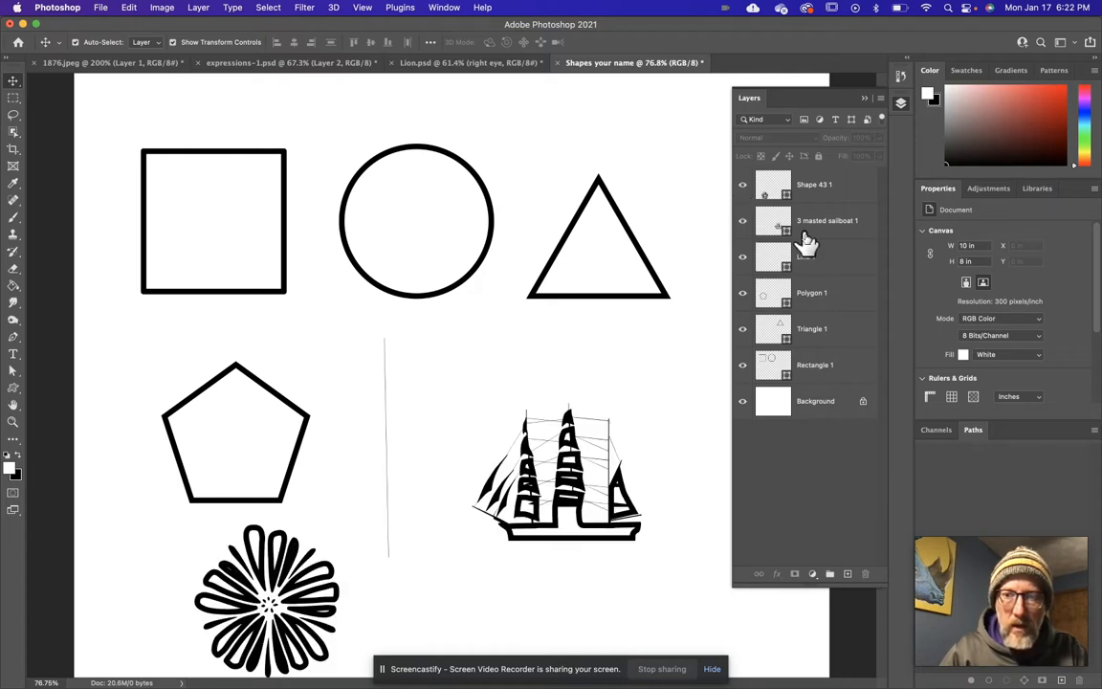
left_click_drag(816, 260, 817, 217)
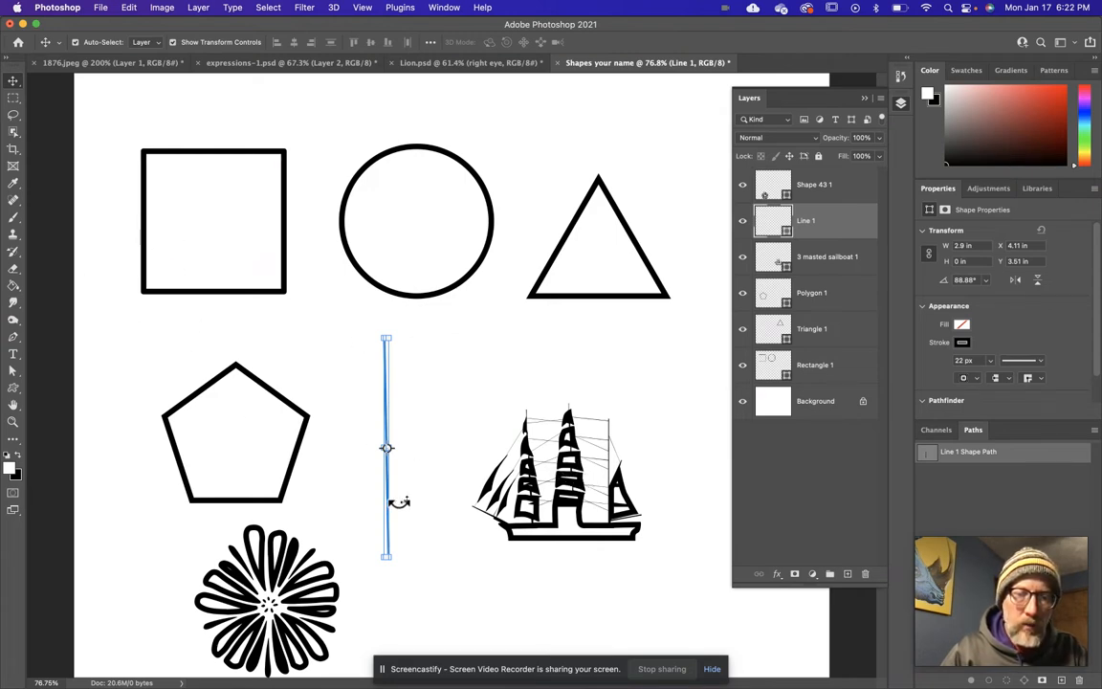
Delete the sailboat shape and the flower shape from the canvas.
left_click(563, 487)
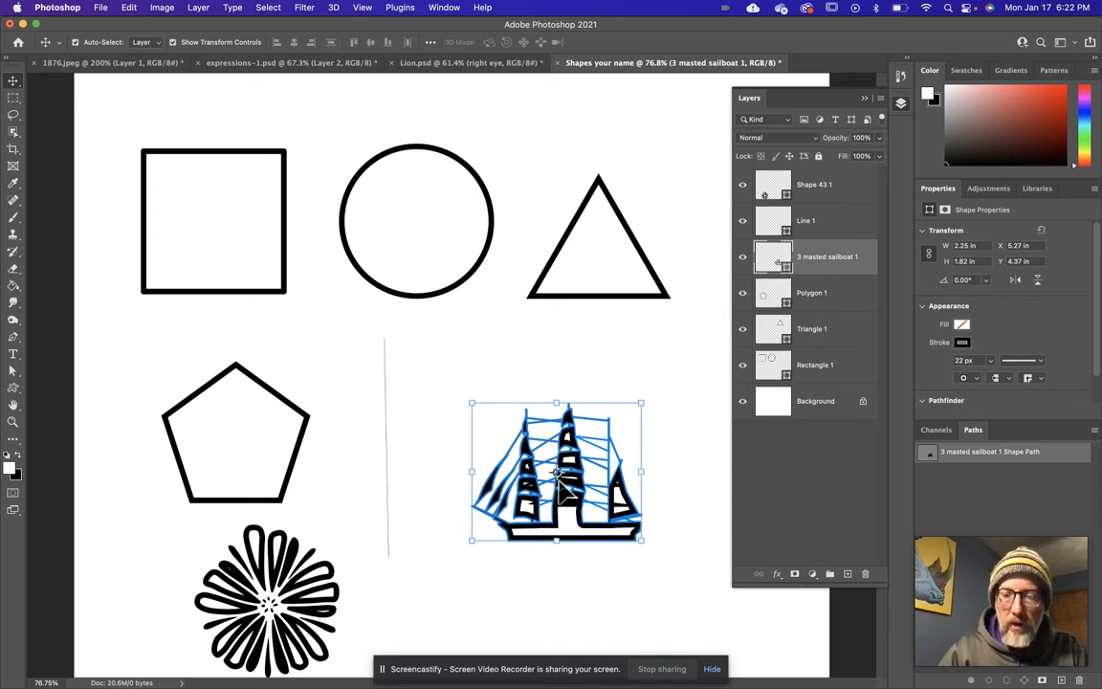
key("BackSpace")
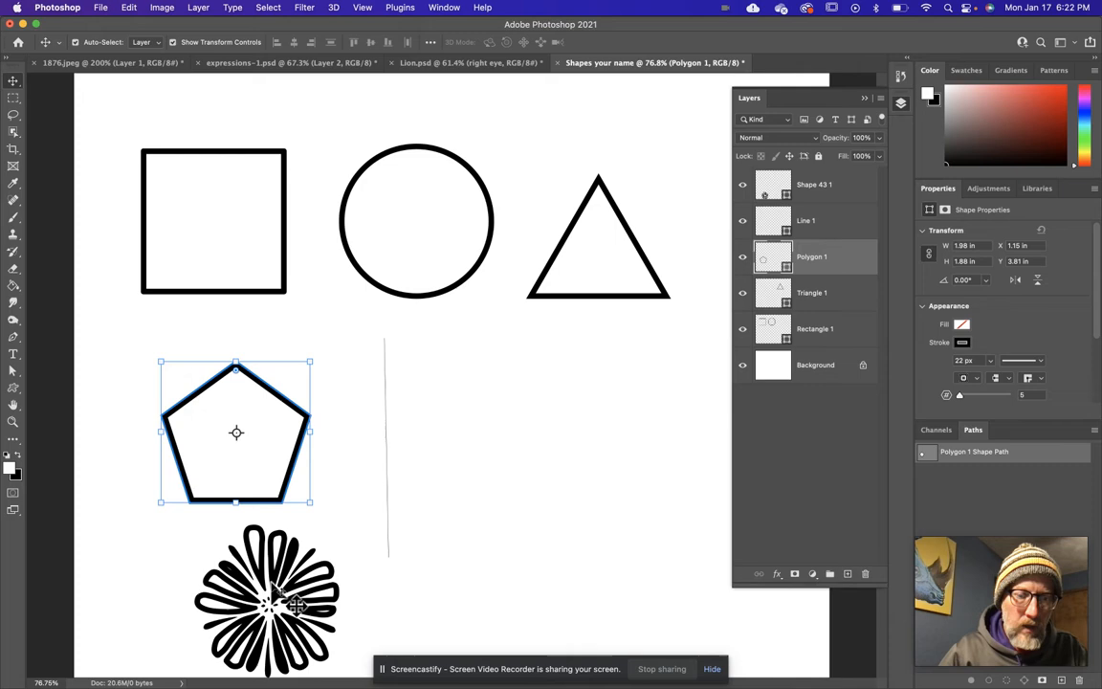
left_click(273, 591)
key("BackSpace")
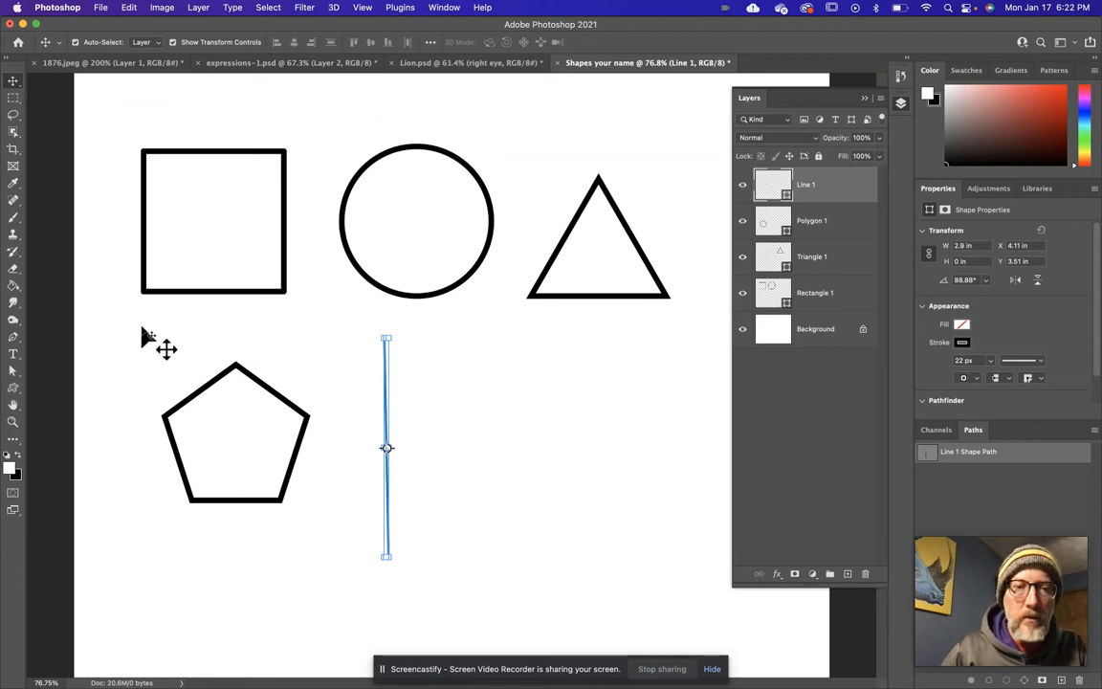
Delete the whole circle path from the Rectangle 1 layer, keeping the square.
left_click(284, 275)
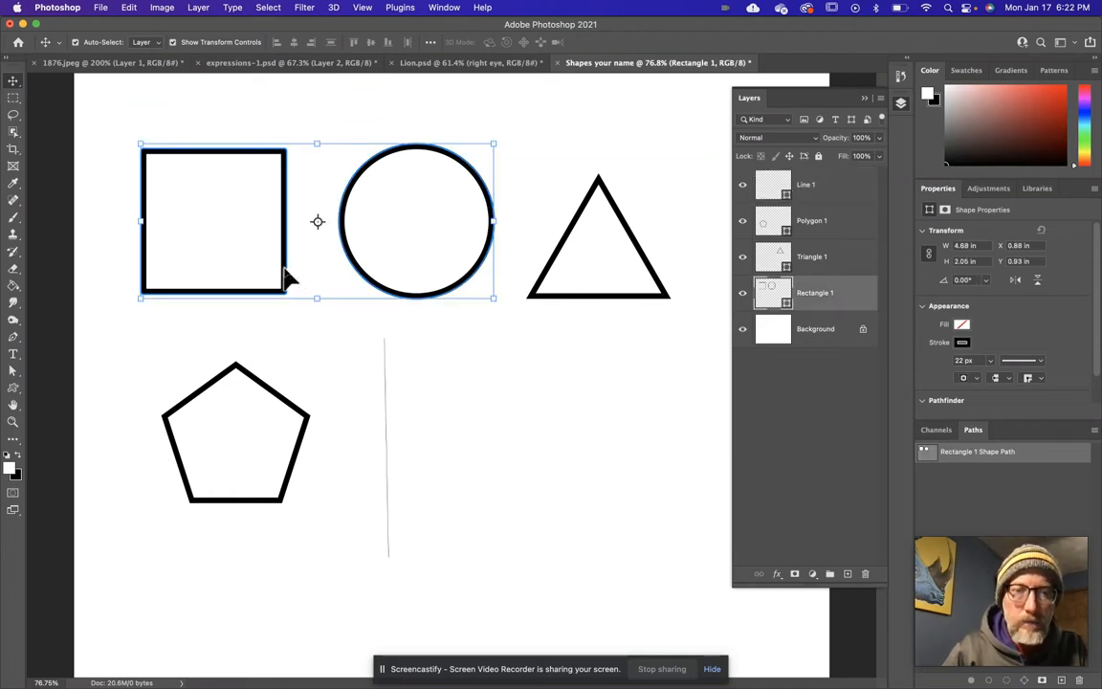
left_click(13, 372)
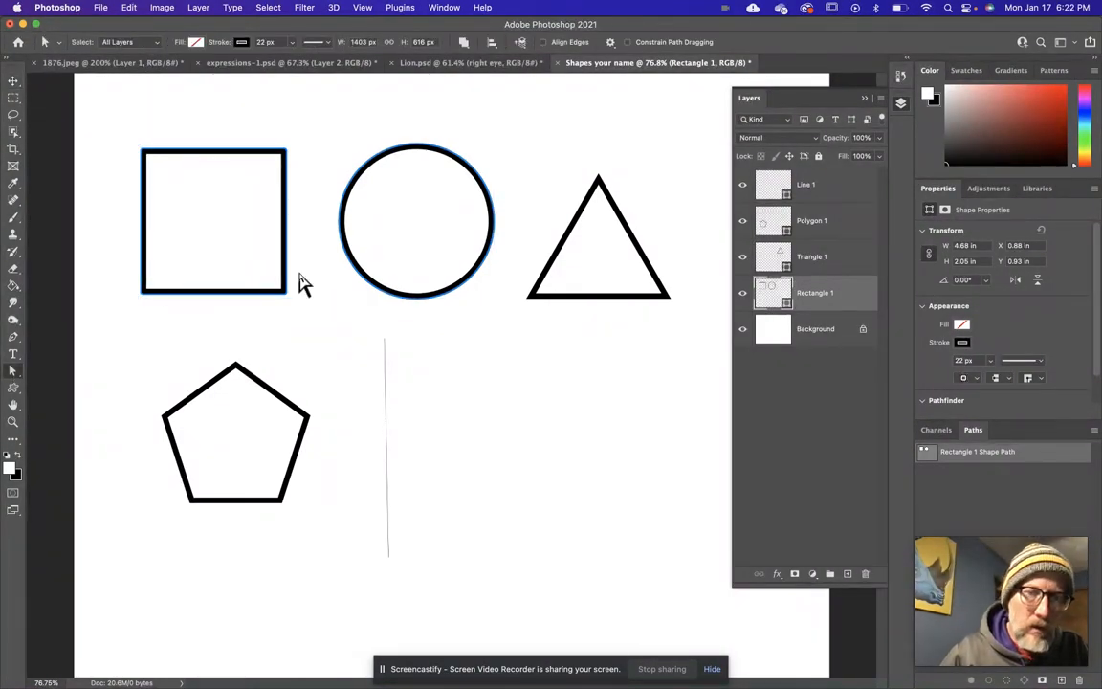
left_click(345, 245)
key("Delete")
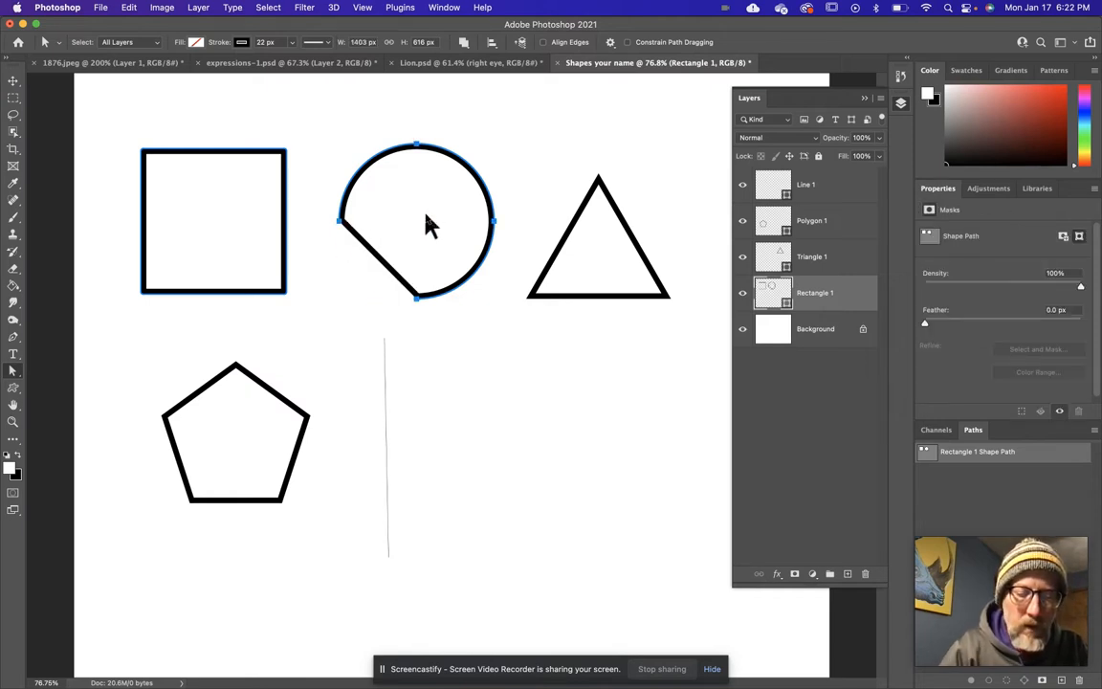
key("super+z")
left_click_drag(318, 111, 505, 330)
key("Delete")
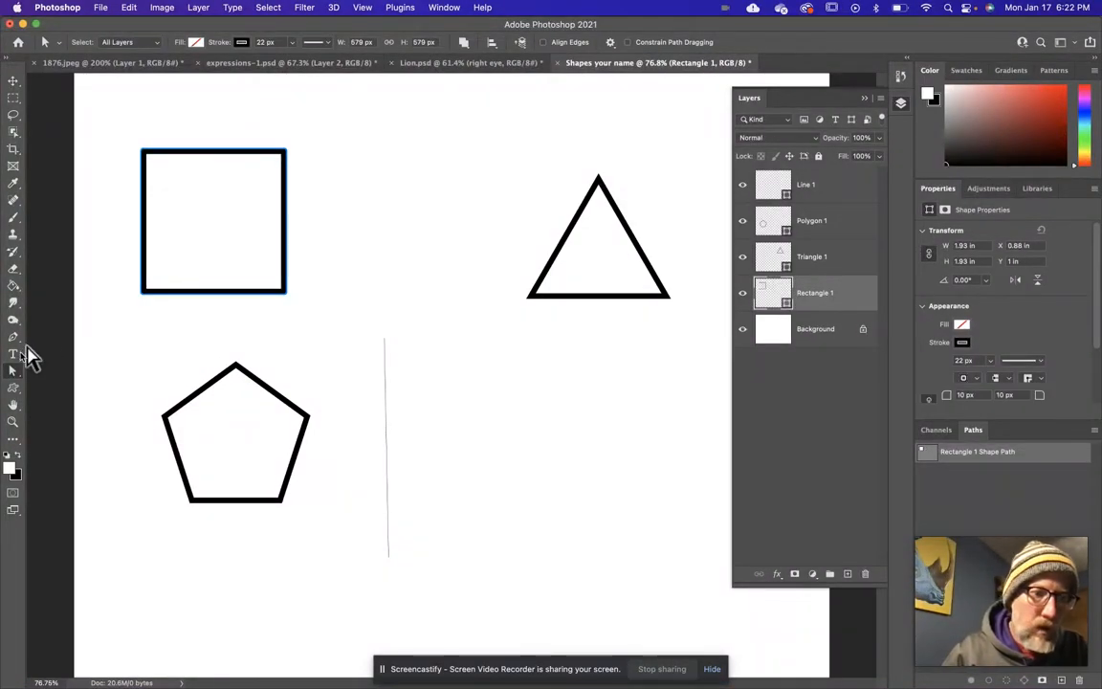
Draw a circle about 1.92 in across on the square's layer and move both shapes up together to Y 0.69 in.
left_click(13, 387)
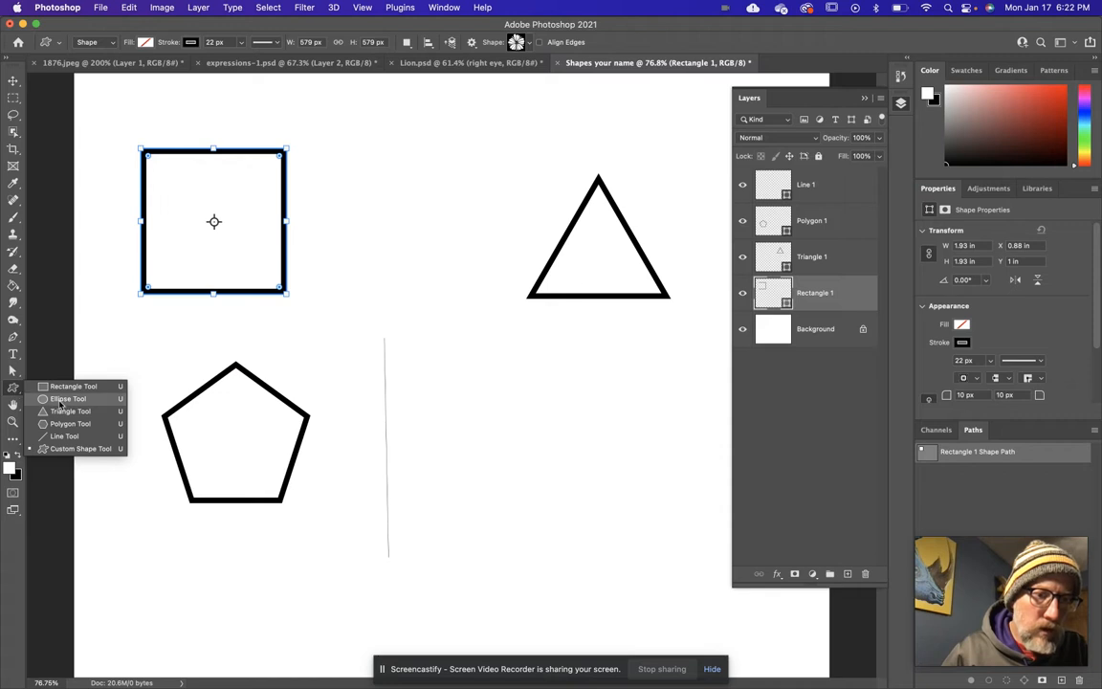
left_click(61, 398)
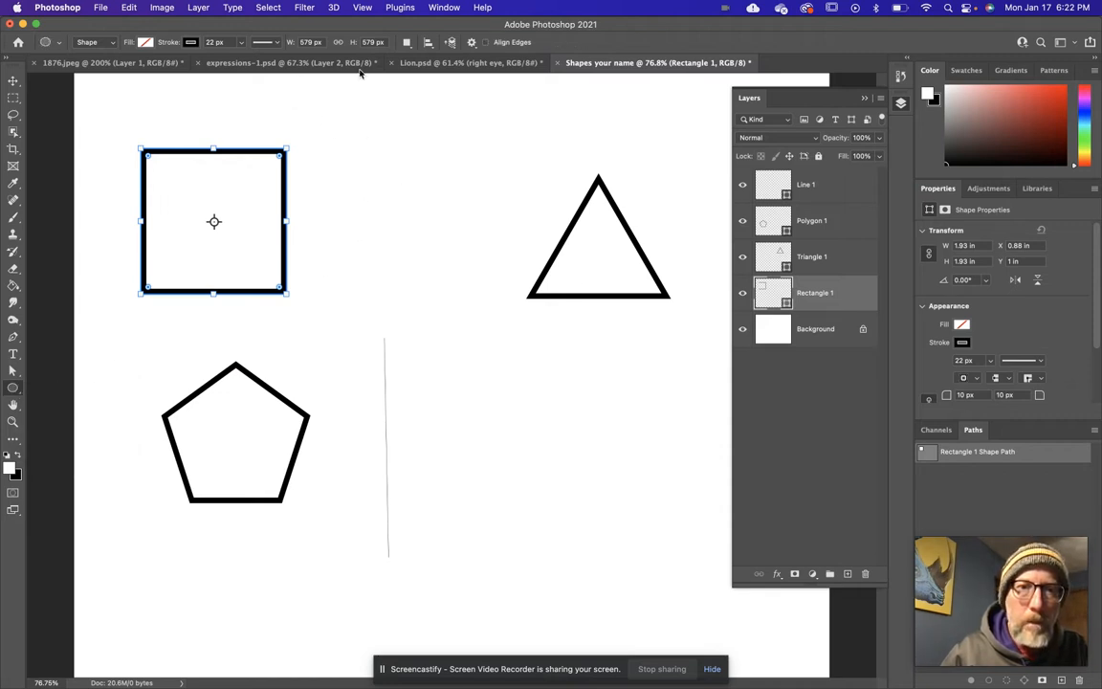
left_click(406, 42)
left_click(440, 47)
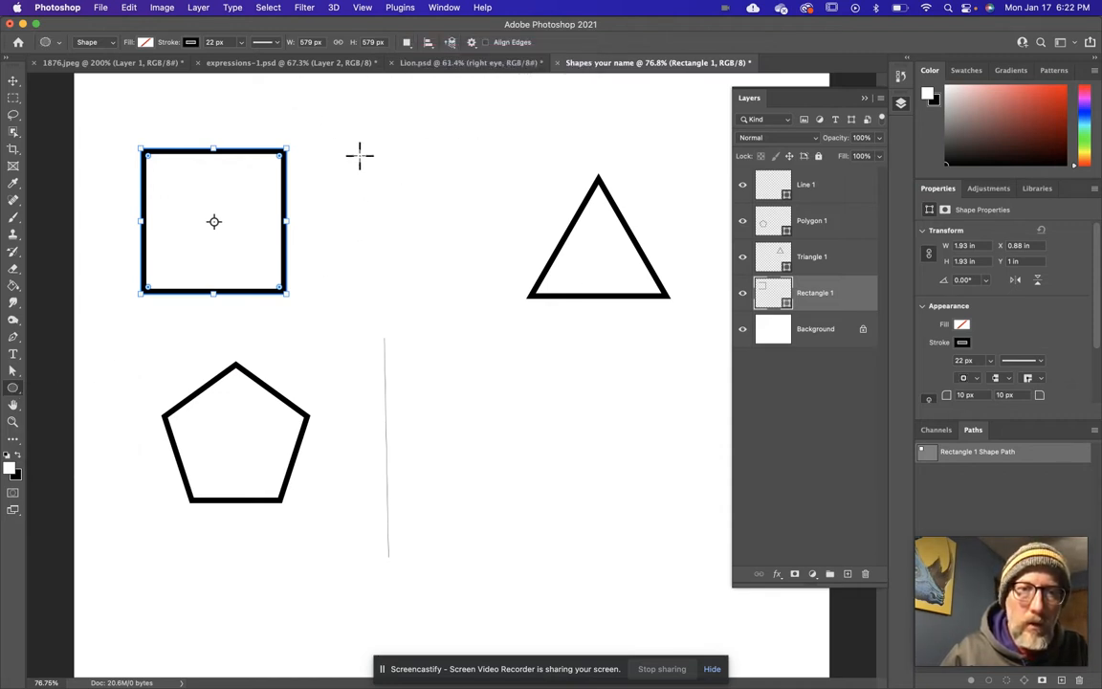
left_click_drag(352, 165, 507, 310)
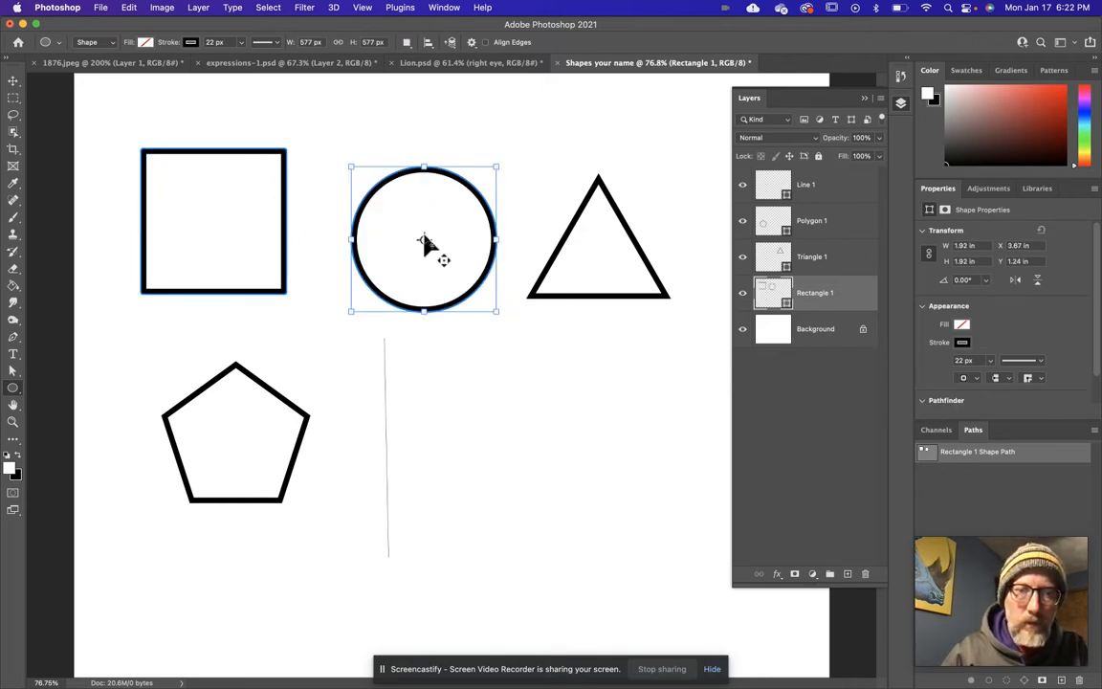
left_click(14, 83)
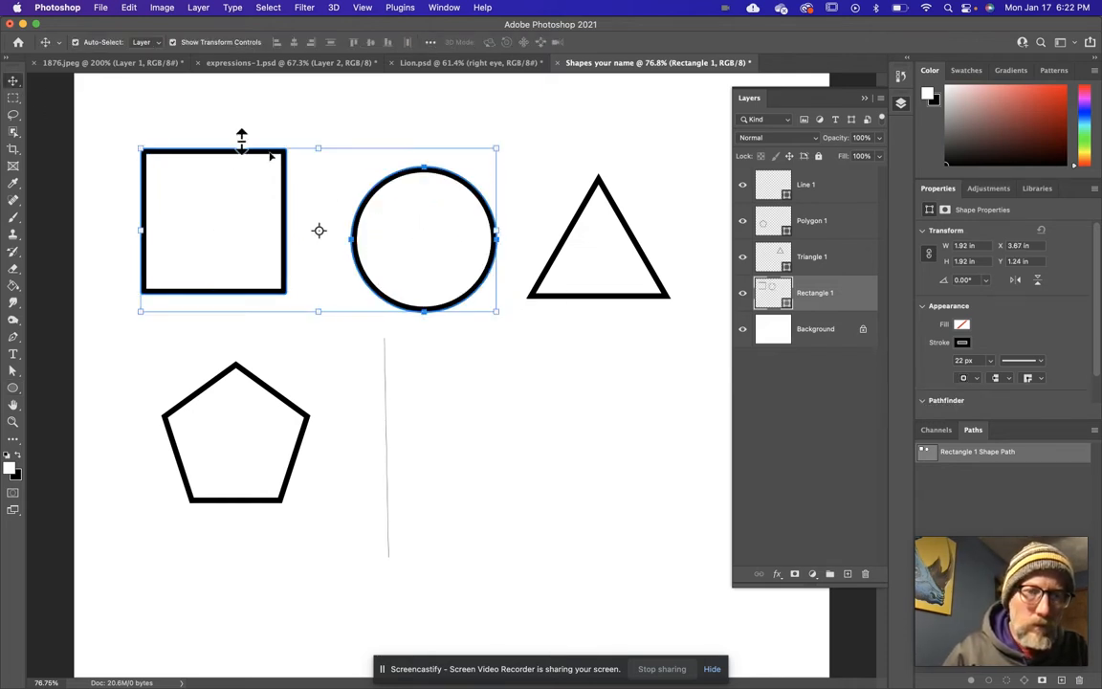
left_click_drag(371, 195, 372, 175)
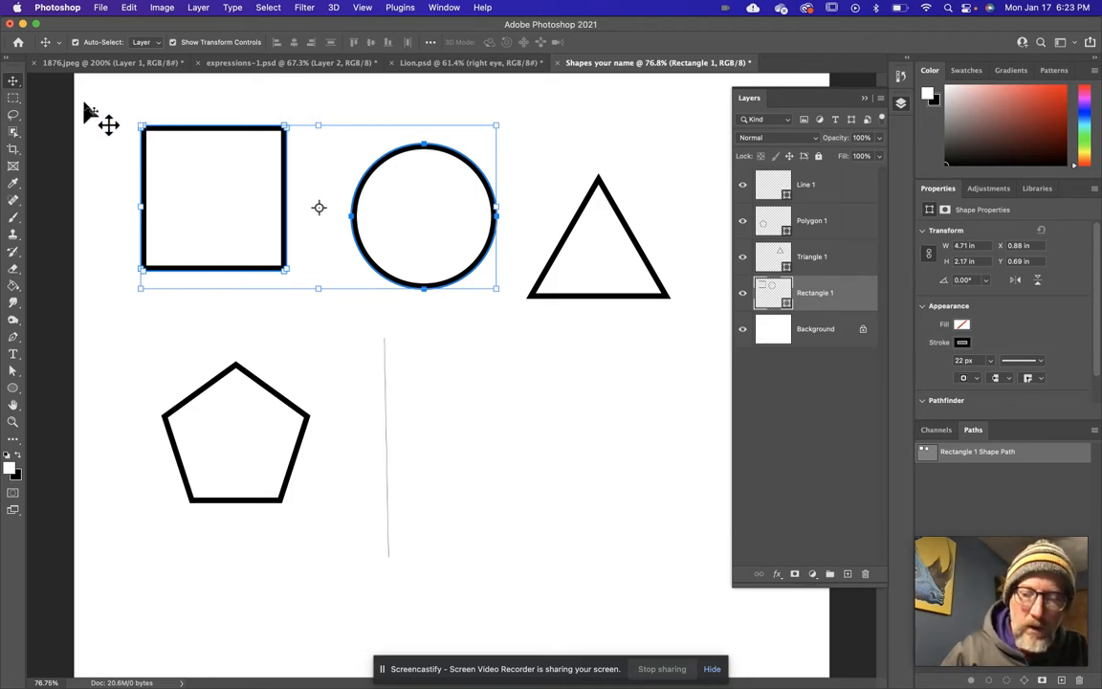
Delete the combined square and circle layer, and draw a new square outline about 1.84 x 1.84 in up and left of the pentagon.
key("BackSpace")
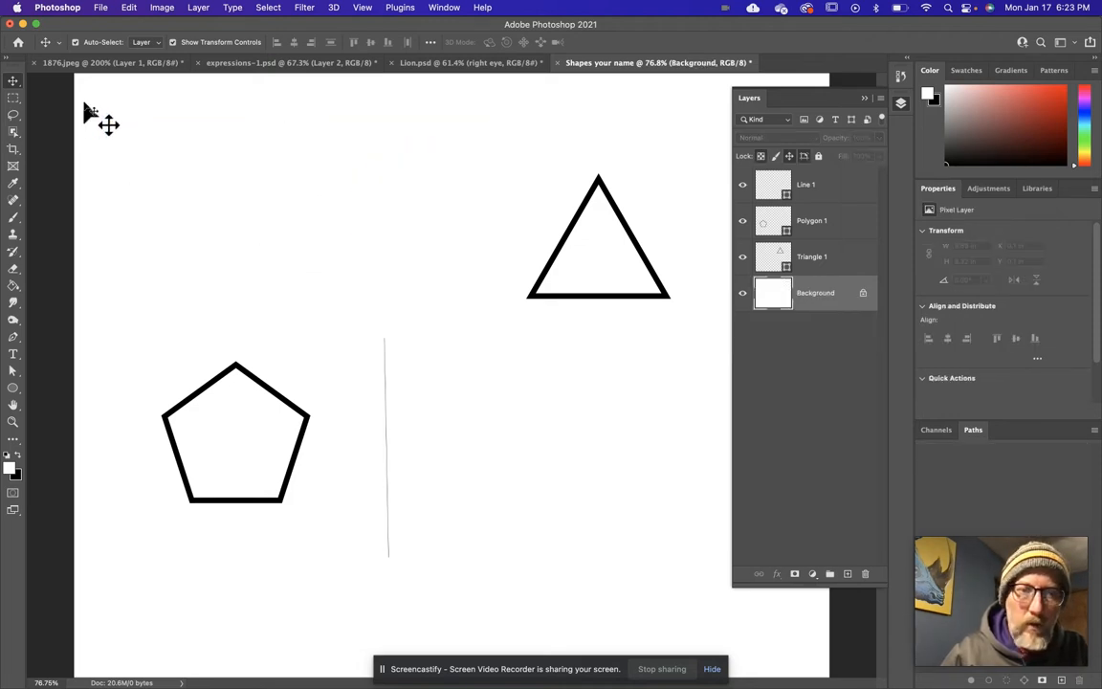
left_click(13, 389)
left_click(67, 386)
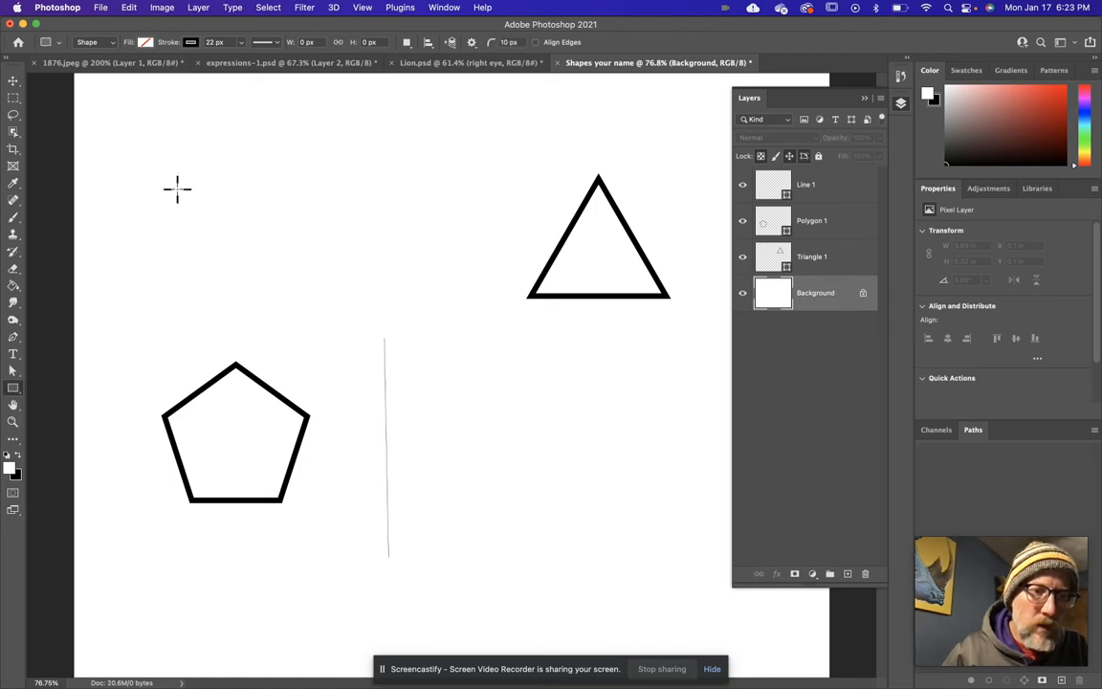
mouse_move(109, 141)
left_mouse_down()
mouse_move(173, 219)
mouse_move(263, 262)
mouse_move(234, 276)
mouse_move(256, 279)
left_mouse_up()
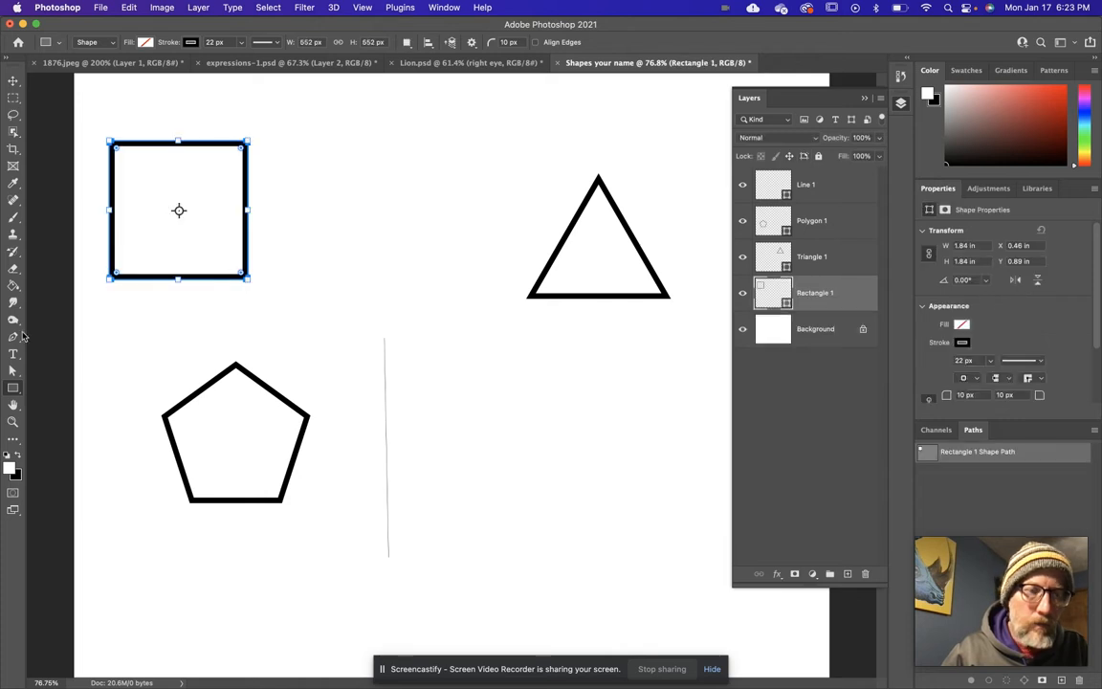
Draw a circle outline about 1.91 in across on its own new layer, between the square and the triangle.
right_click(13, 387)
left_click(62, 395)
left_click_drag(330, 143, 463, 309)
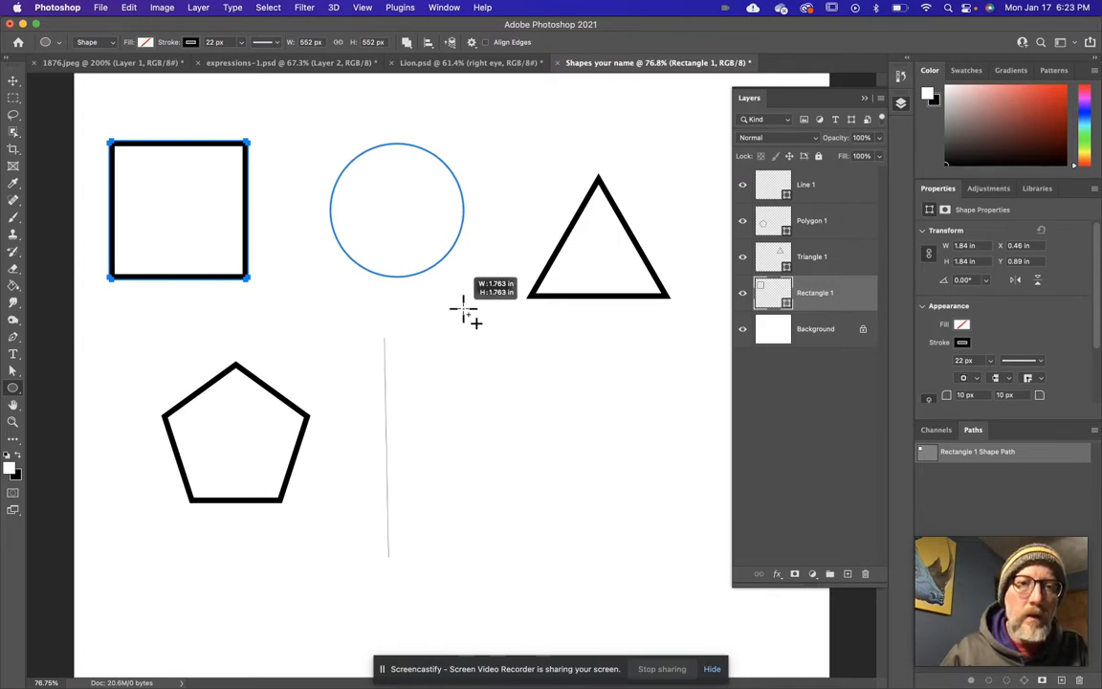
left_click_drag(463, 309, 463, 308)
key("super+z")
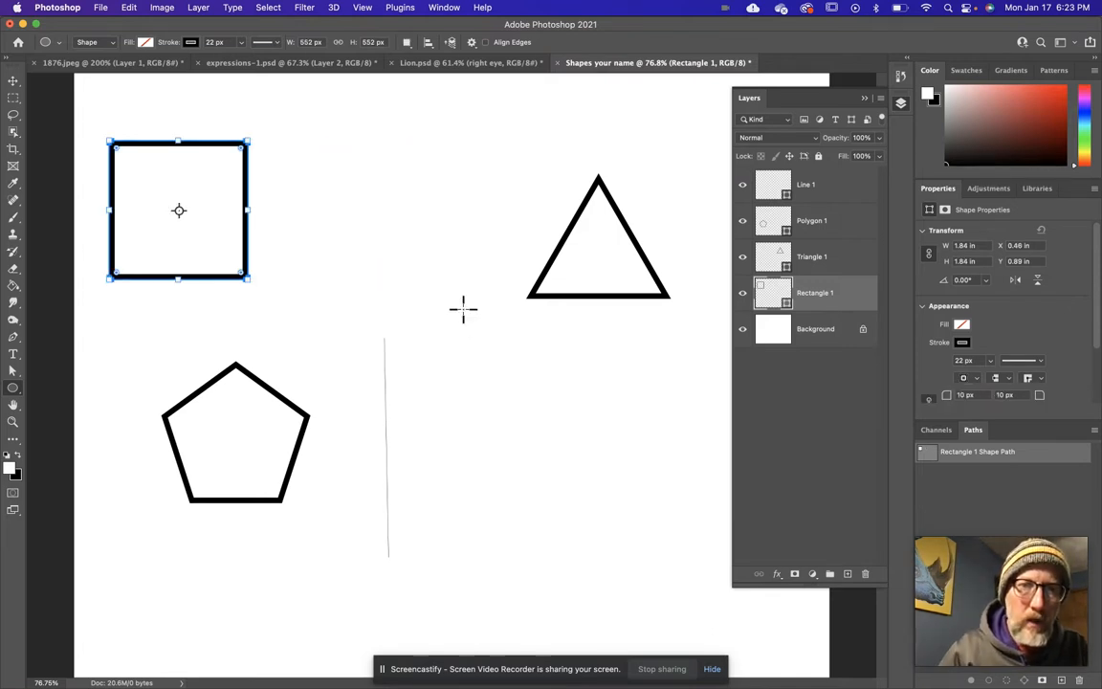
left_click_drag(315, 138, 463, 280)
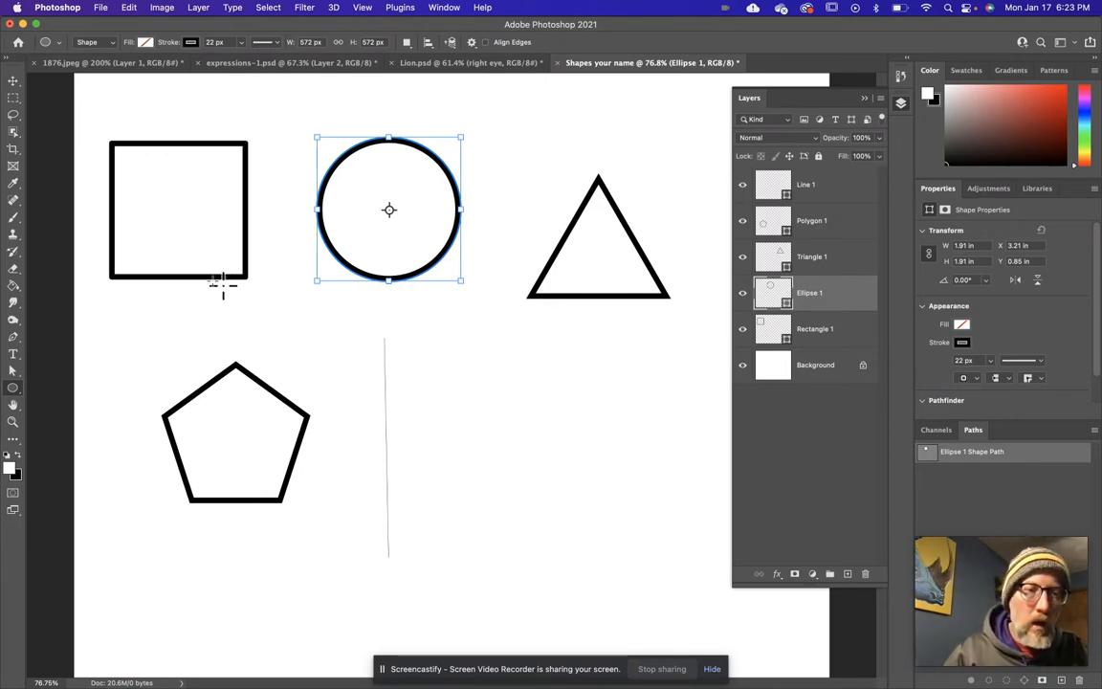
Scale the square outline down to 95%, about 1.75 x 1.75 in.
key("v")
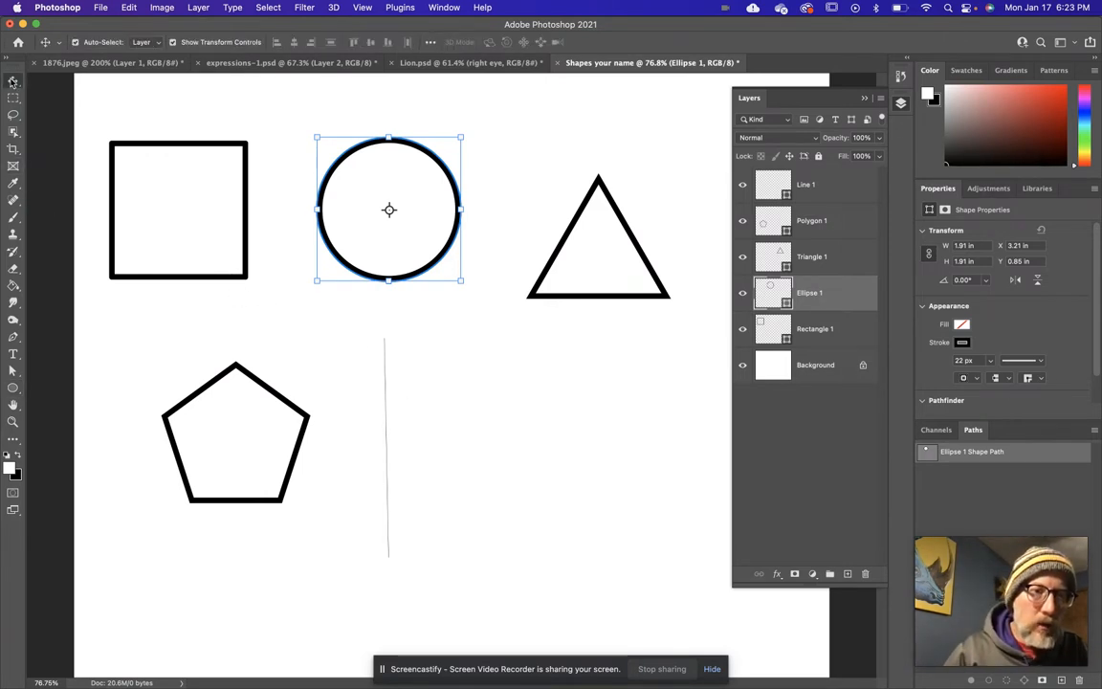
left_click(140, 153)
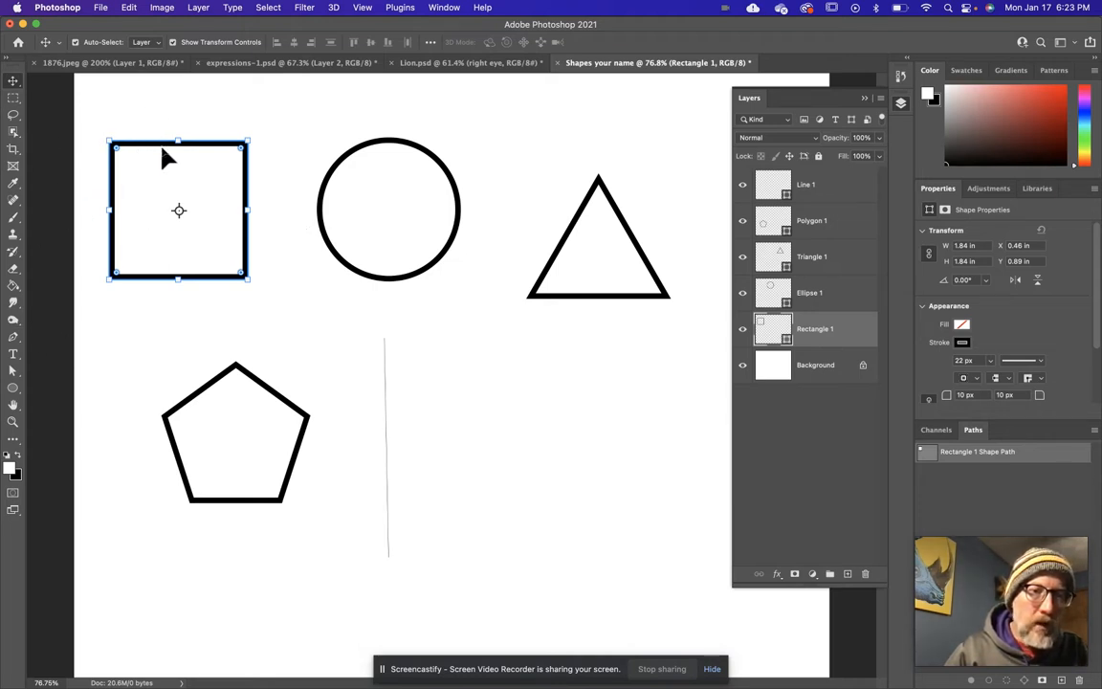
mouse_move(178, 134)
left_mouse_down()
mouse_move(180, 116)
mouse_move(184, 177)
mouse_move(190, 148)
left_mouse_up()
mouse_move(260, 141)
left_mouse_down()
mouse_move(259, 157)
mouse_move(256, 142)
left_mouse_up()
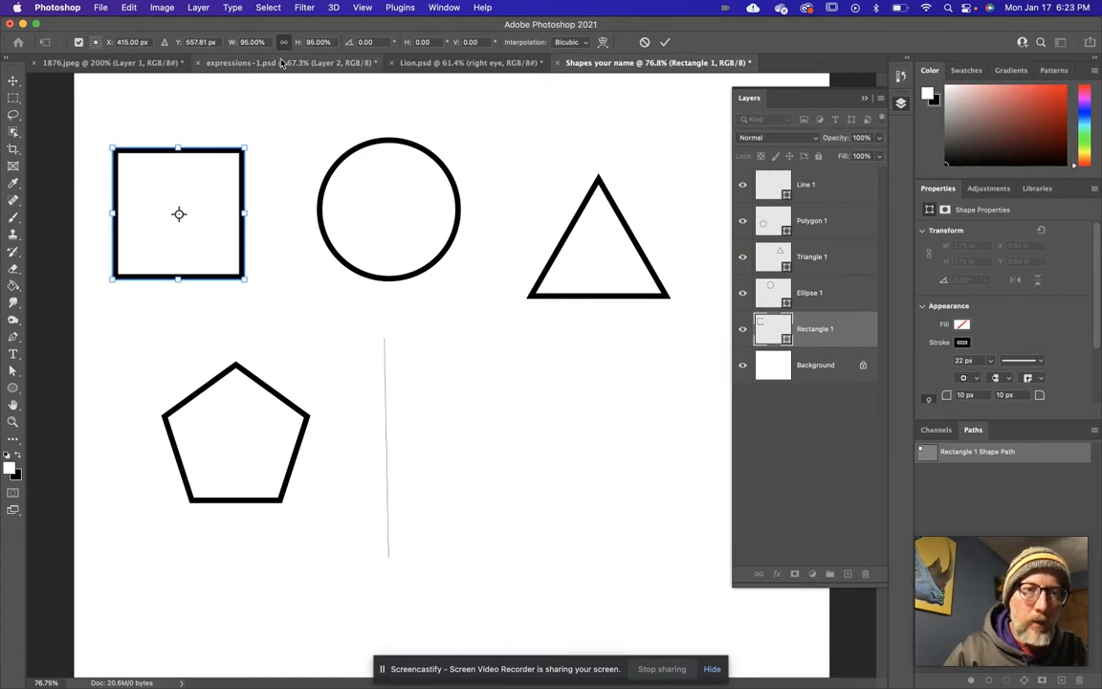
left_click(666, 41)
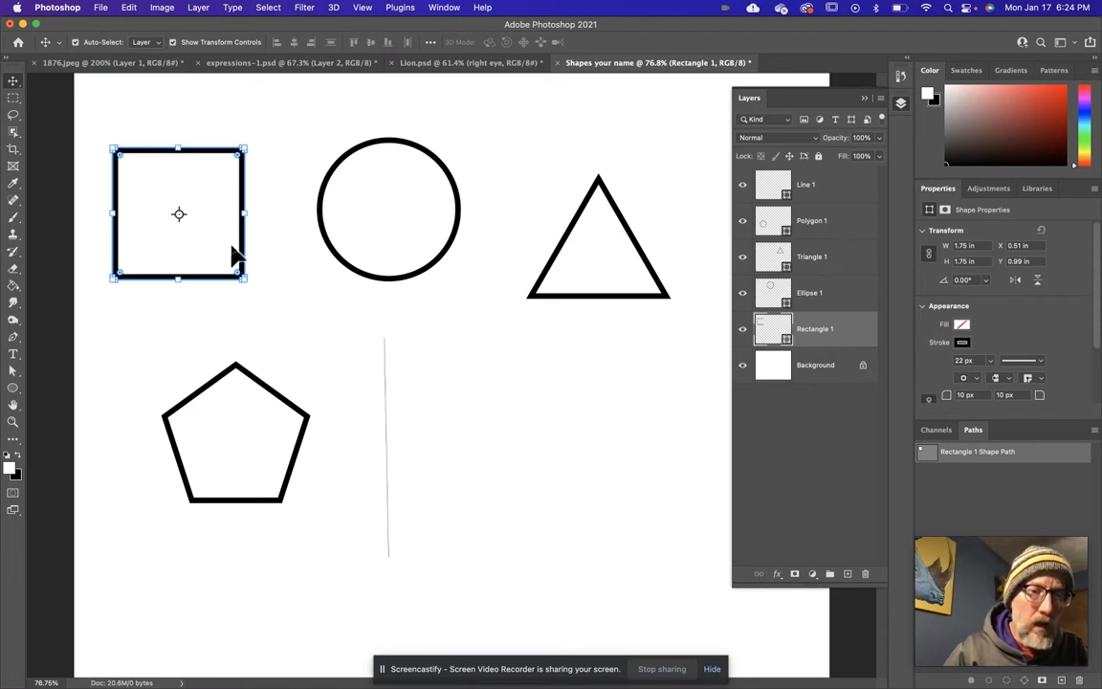
Set the square's stroke width to 44 px.
left_click(12, 388)
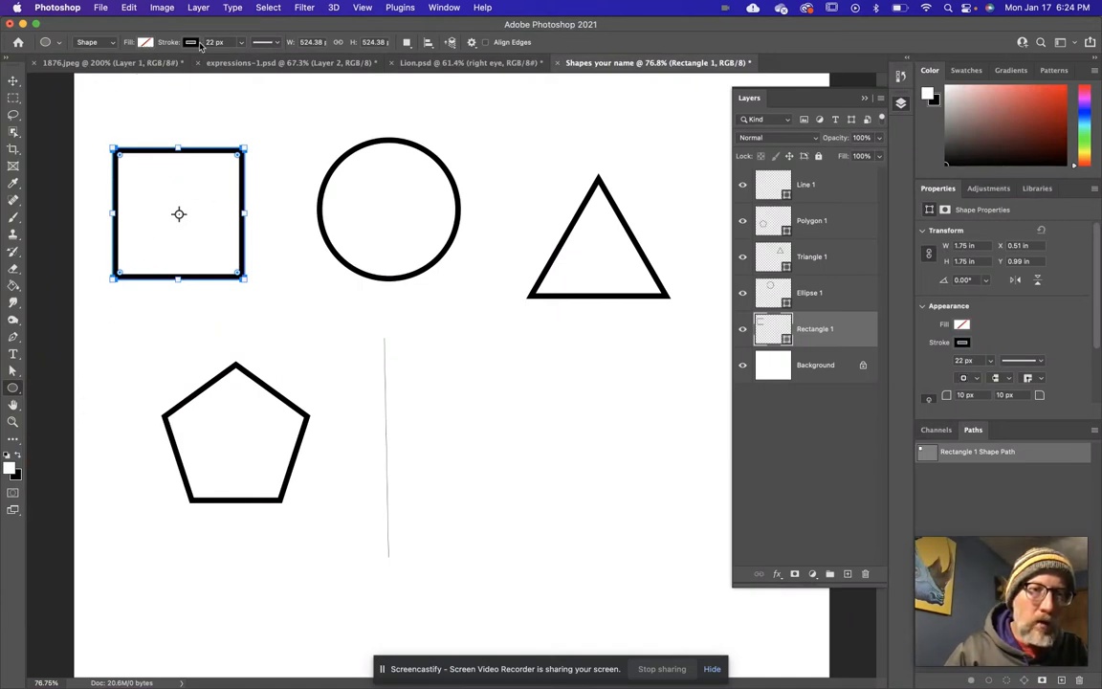
left_click(111, 44)
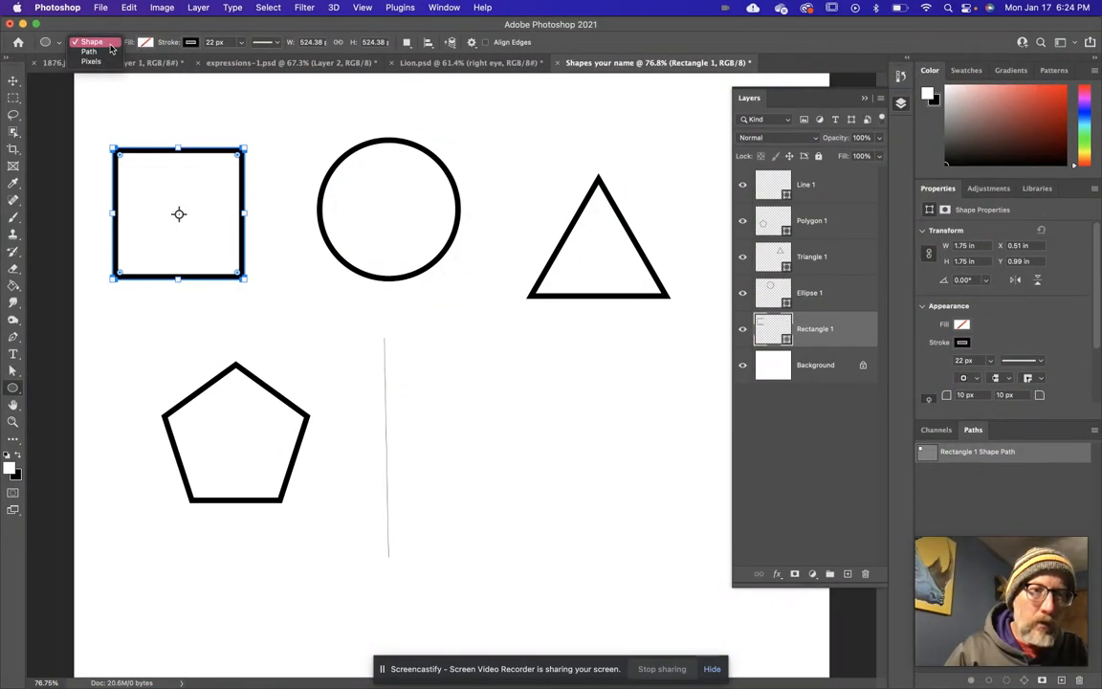
left_click(111, 46)
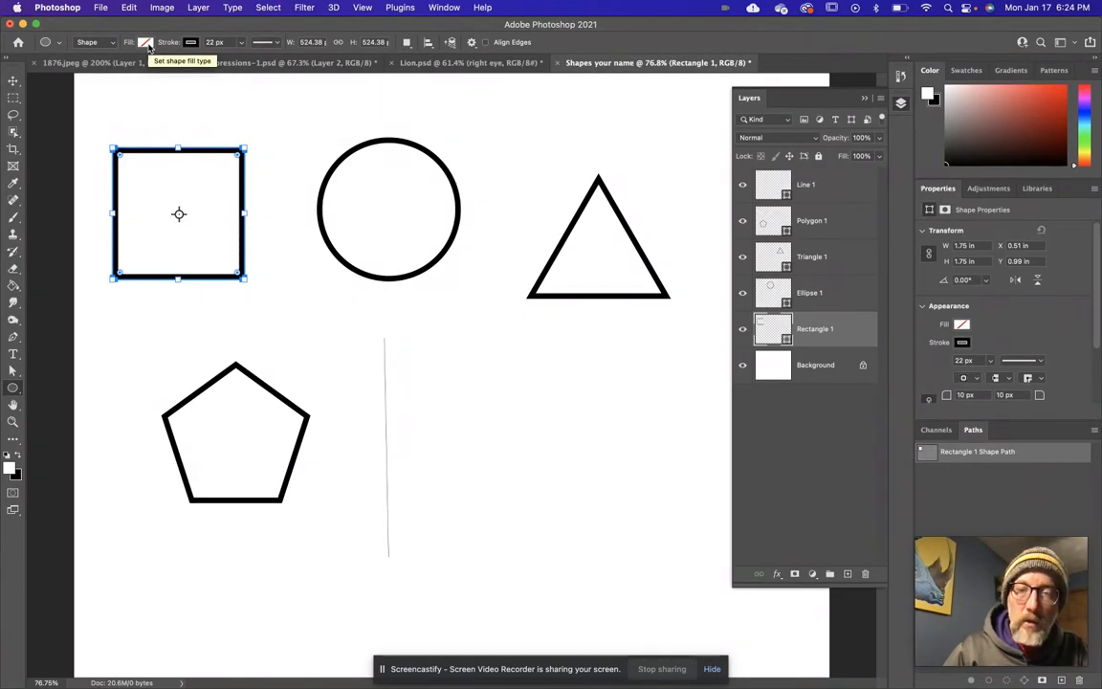
left_click(146, 43)
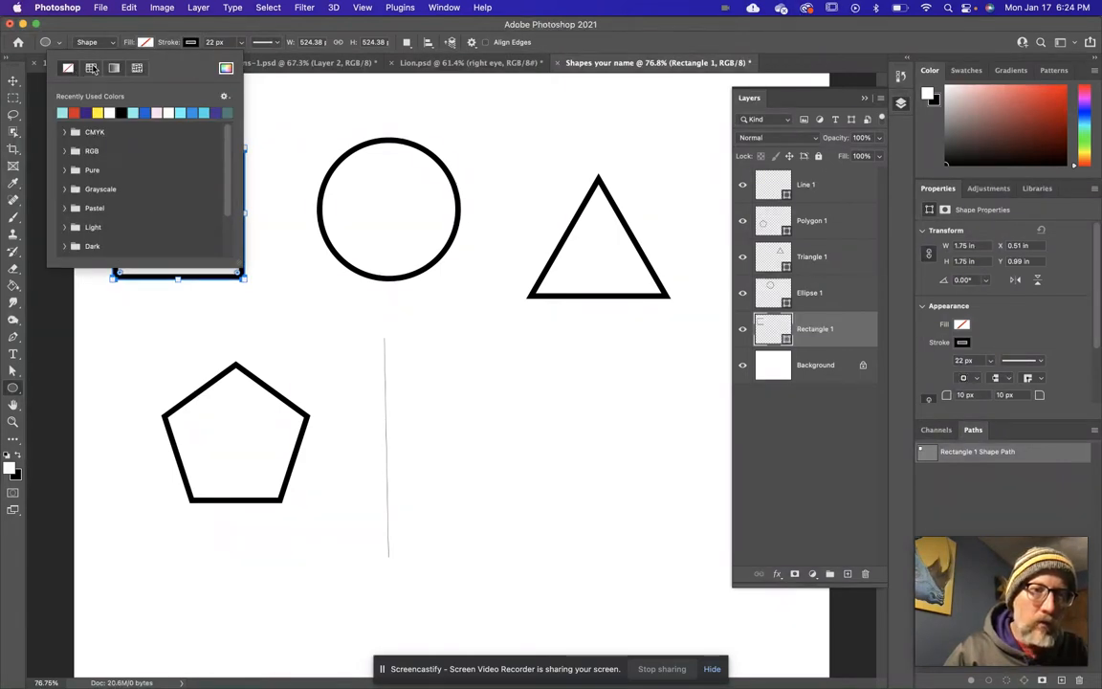
left_click(145, 42)
left_click(195, 44)
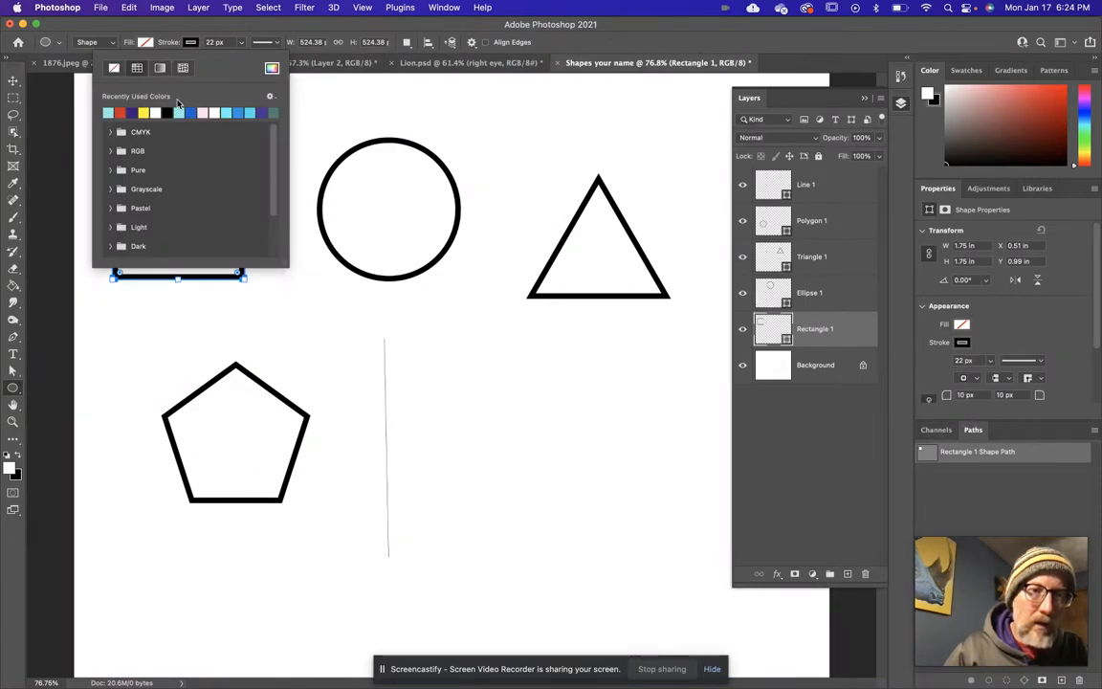
left_click(241, 43)
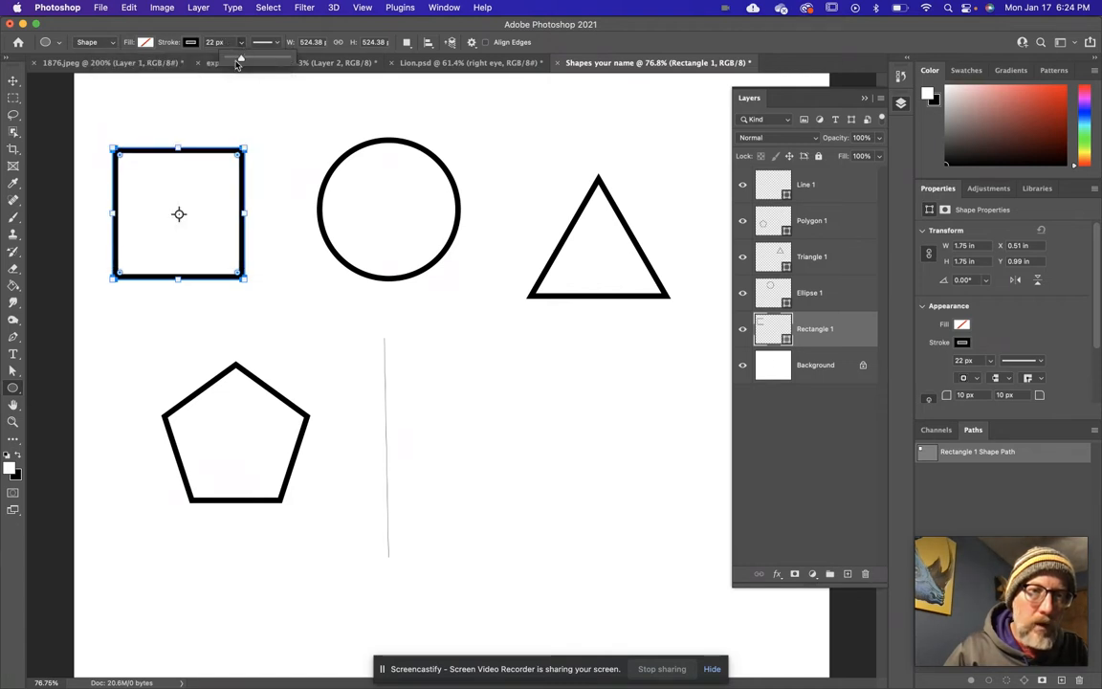
left_click(209, 42)
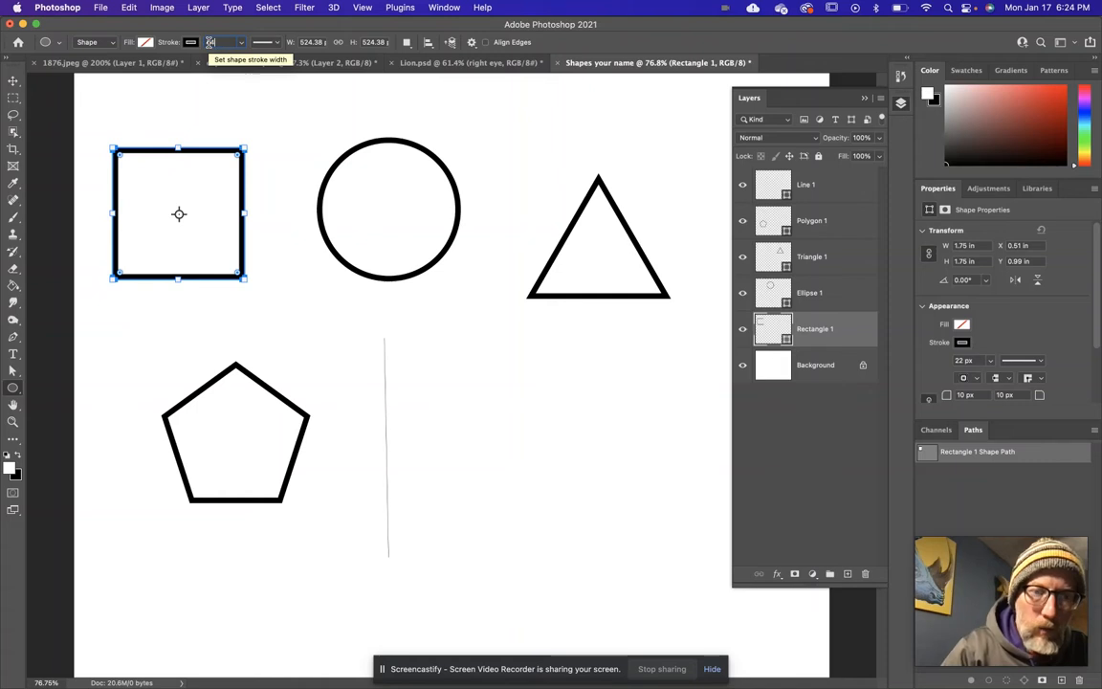
type("44")
key("Return")
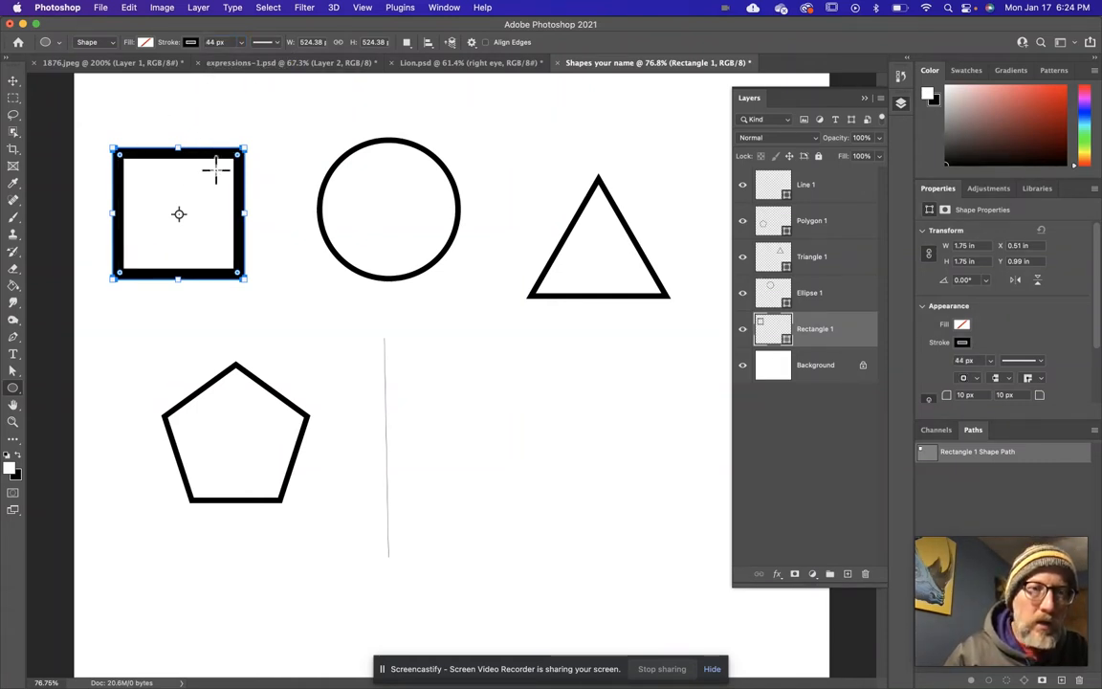
Fill the square with blue from the recently used colors.
left_click(145, 43)
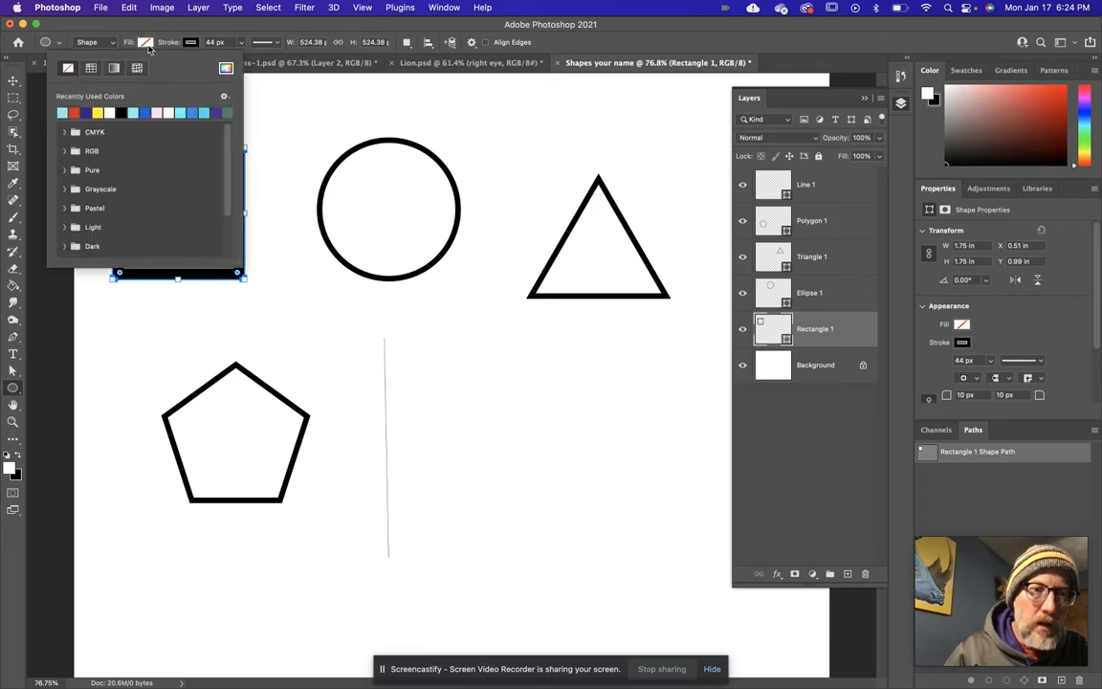
left_click(144, 113)
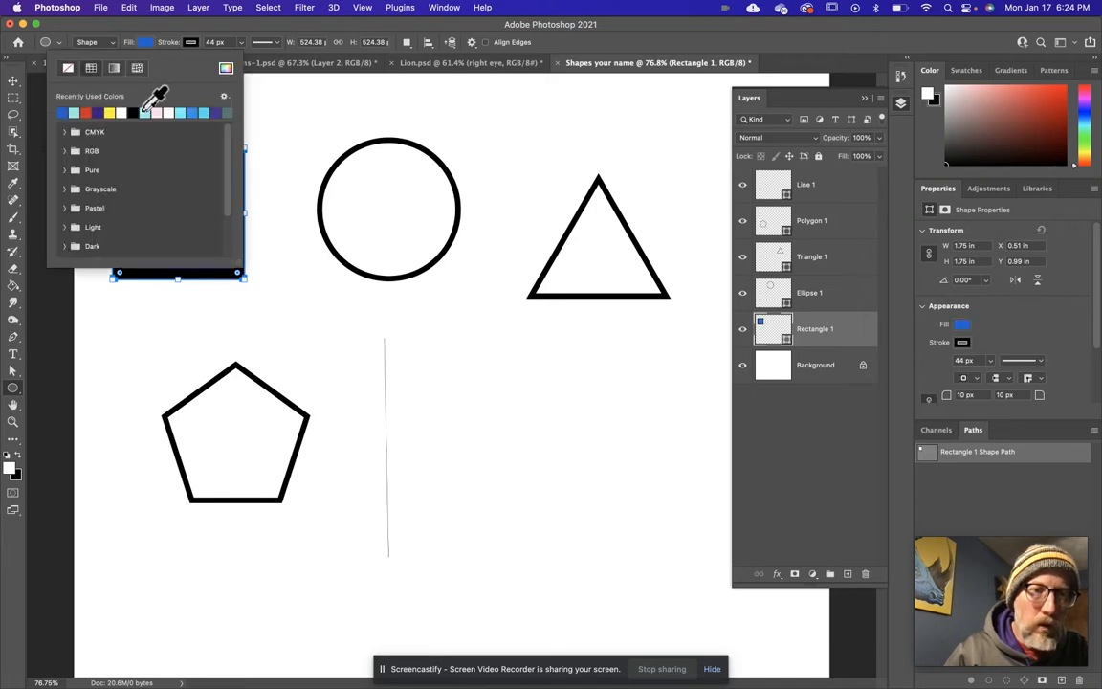
left_click(213, 35)
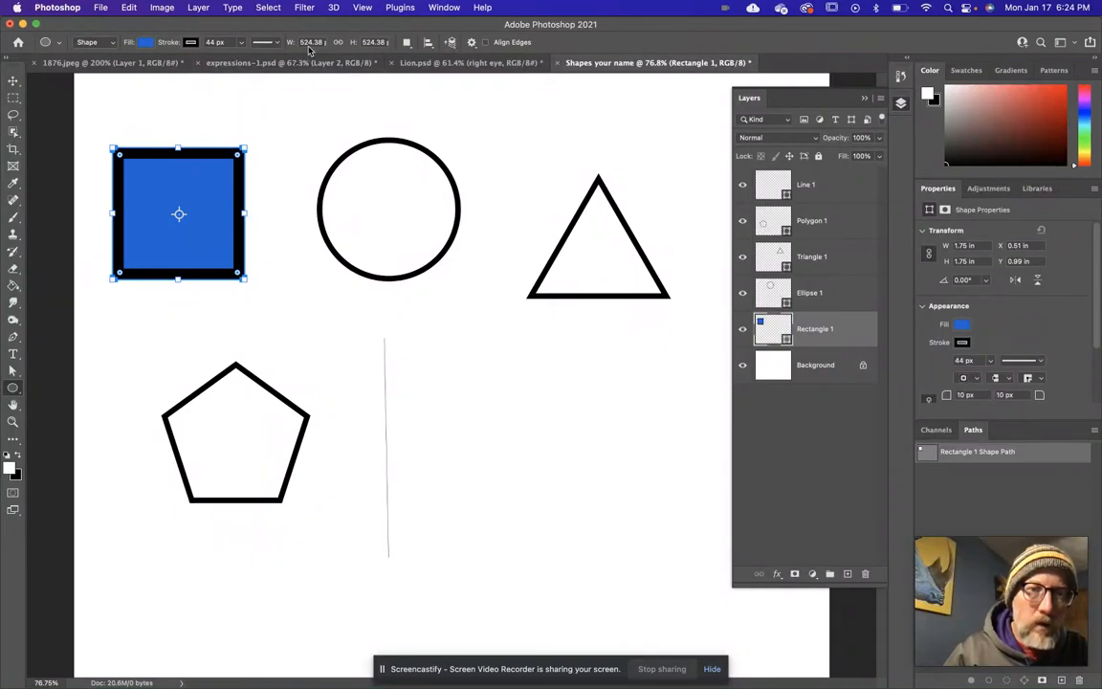
Give the circle a solid yellow fill from the recently used colors.
left_click(14, 80)
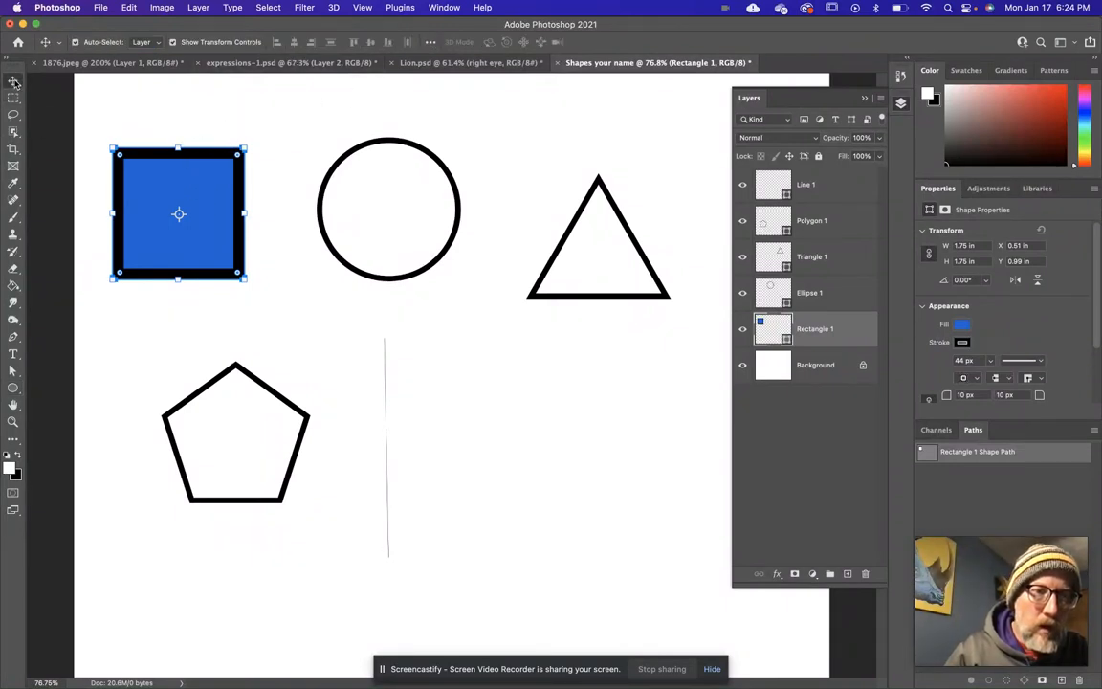
left_click(403, 144)
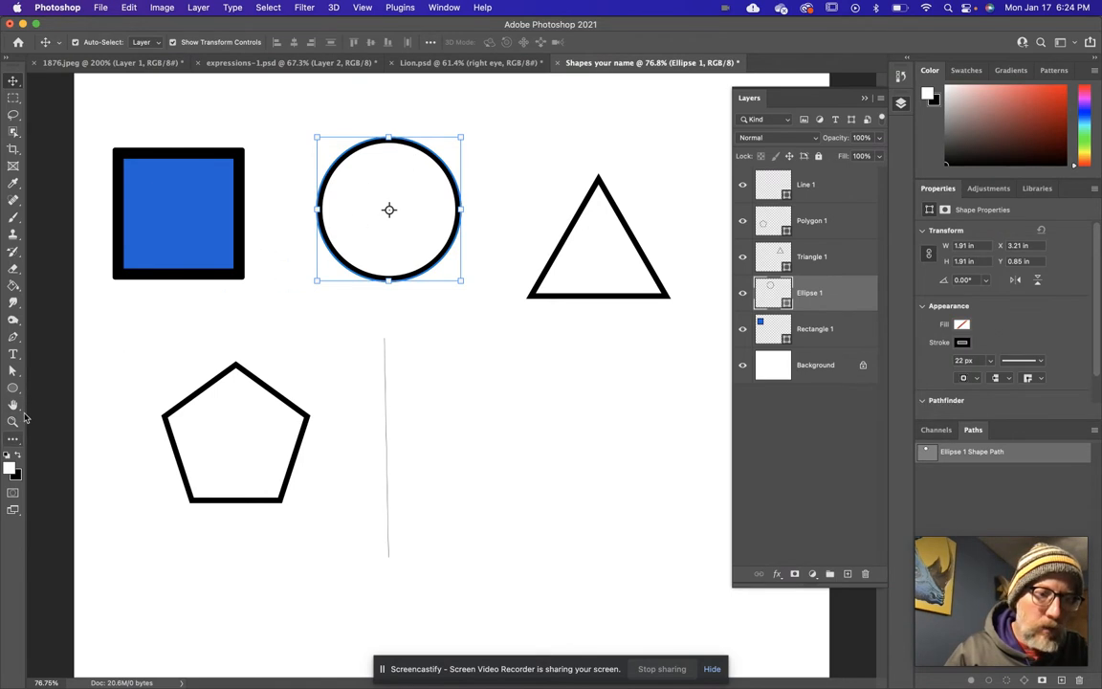
left_click(13, 389)
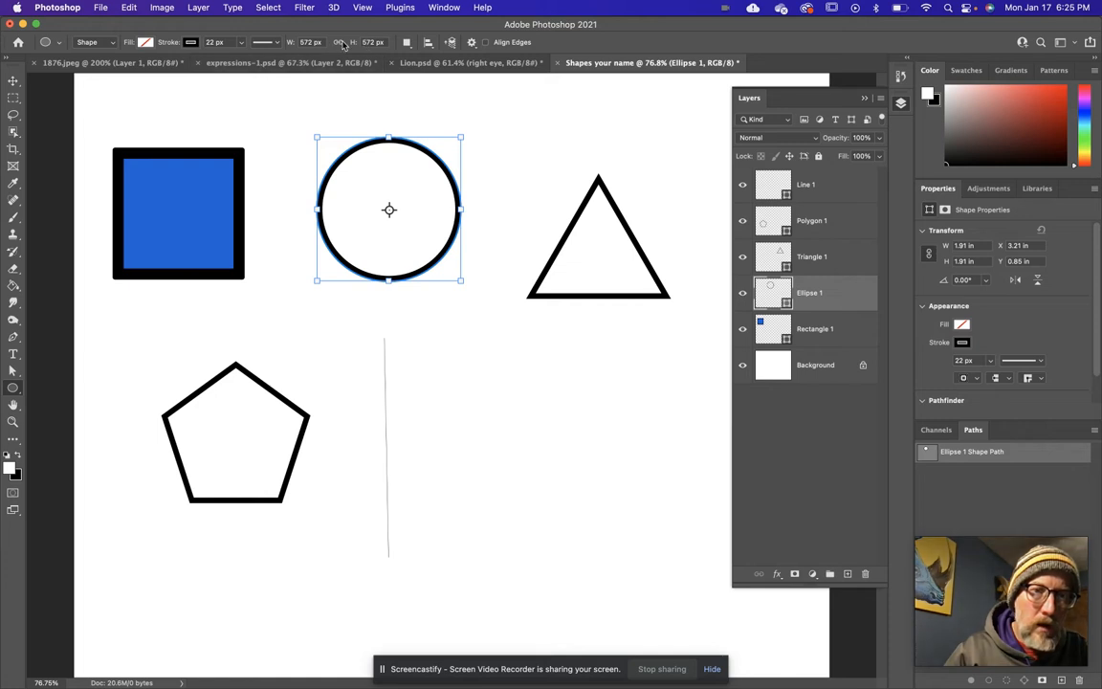
left_click(147, 44)
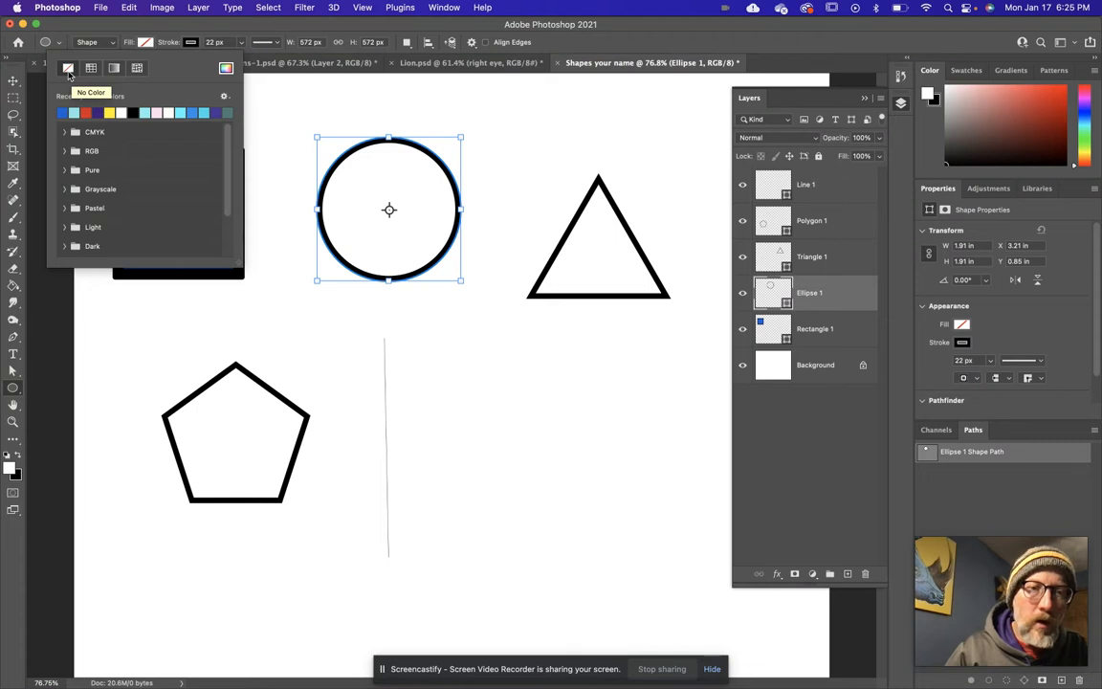
left_click(91, 69)
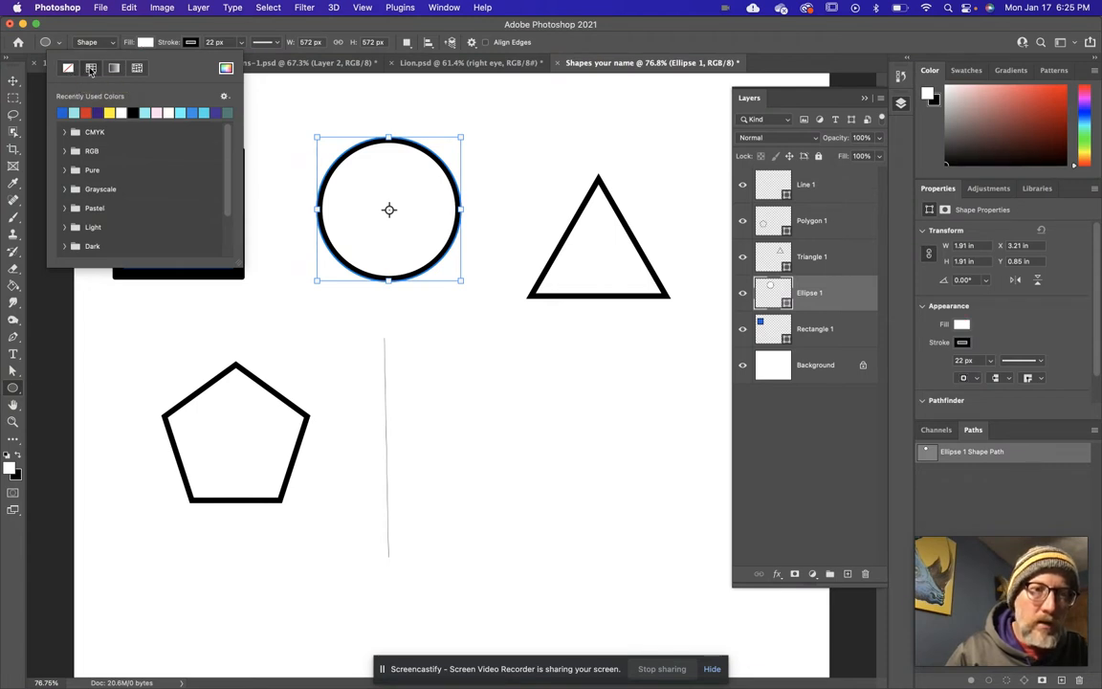
left_click(110, 113)
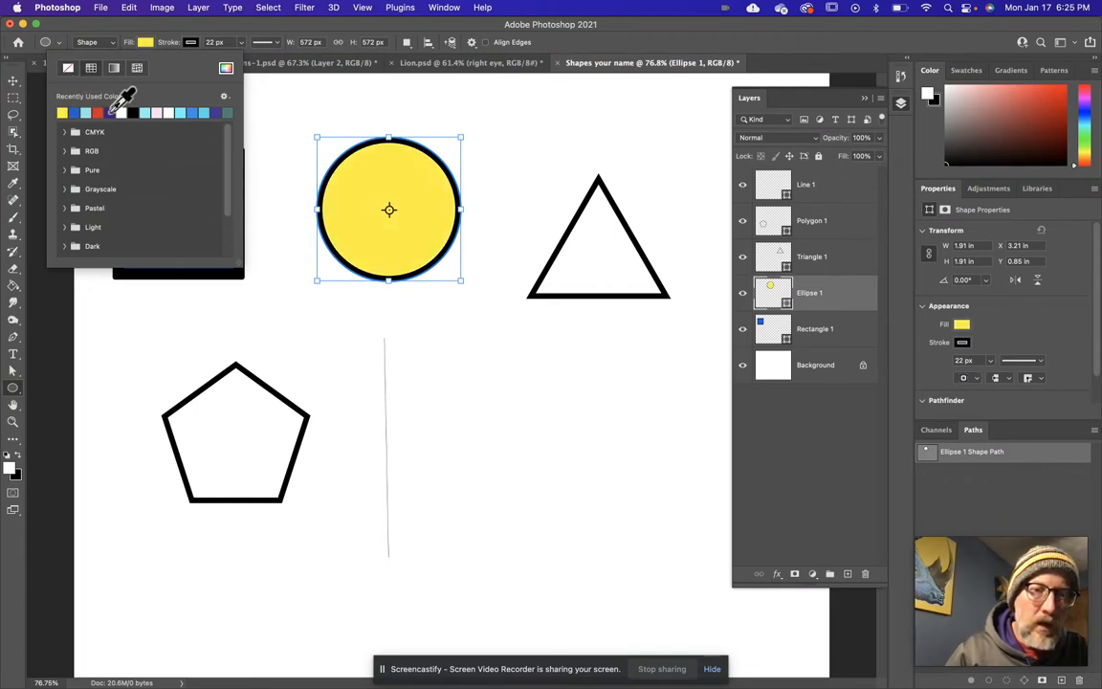
Change the circle's stroke color to the dark purple among the recently used colors.
left_click(195, 44)
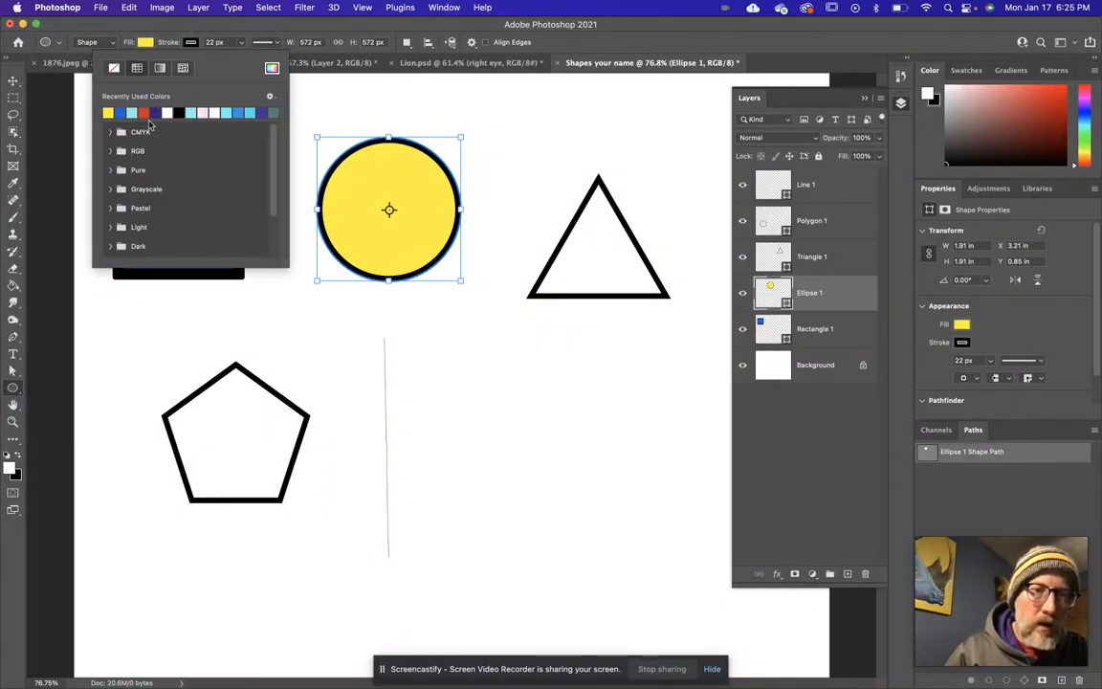
left_click(157, 113)
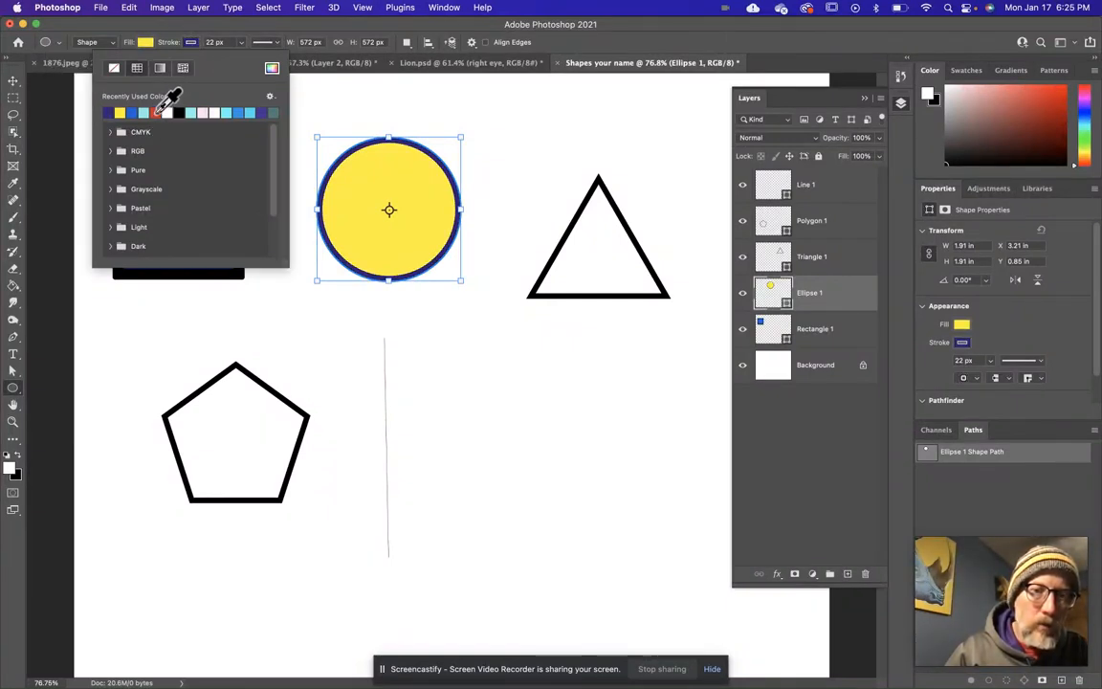
left_click(253, 31)
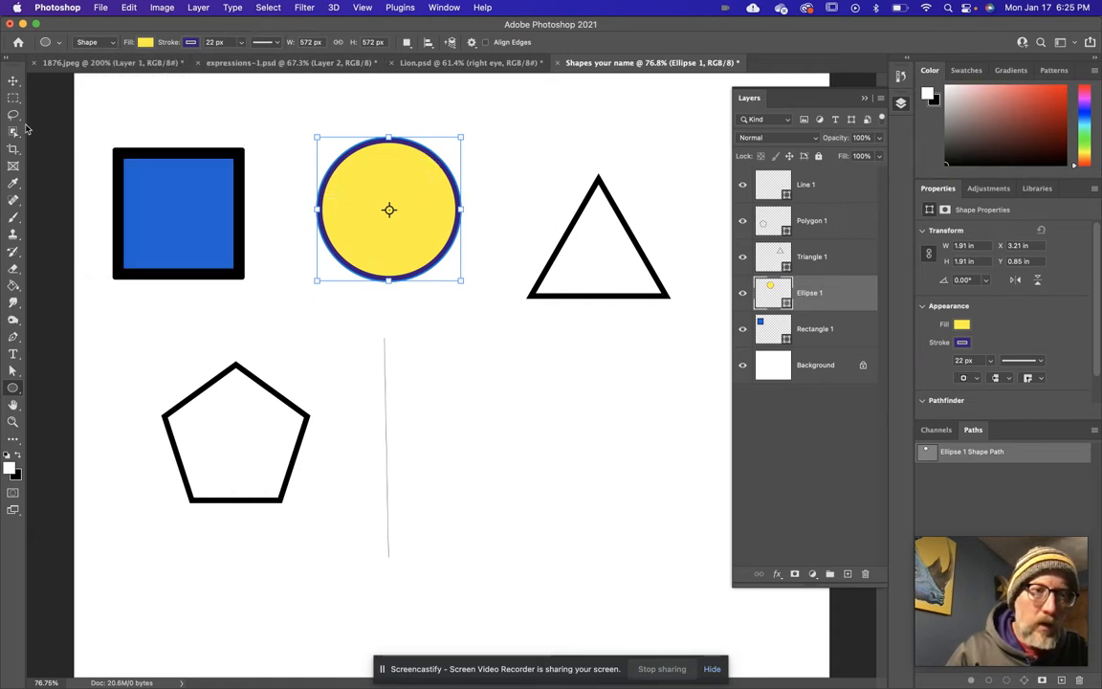
Fill the triangle with a linear gradient, using the dusty-pink-to-magenta preset.
left_click(14, 83)
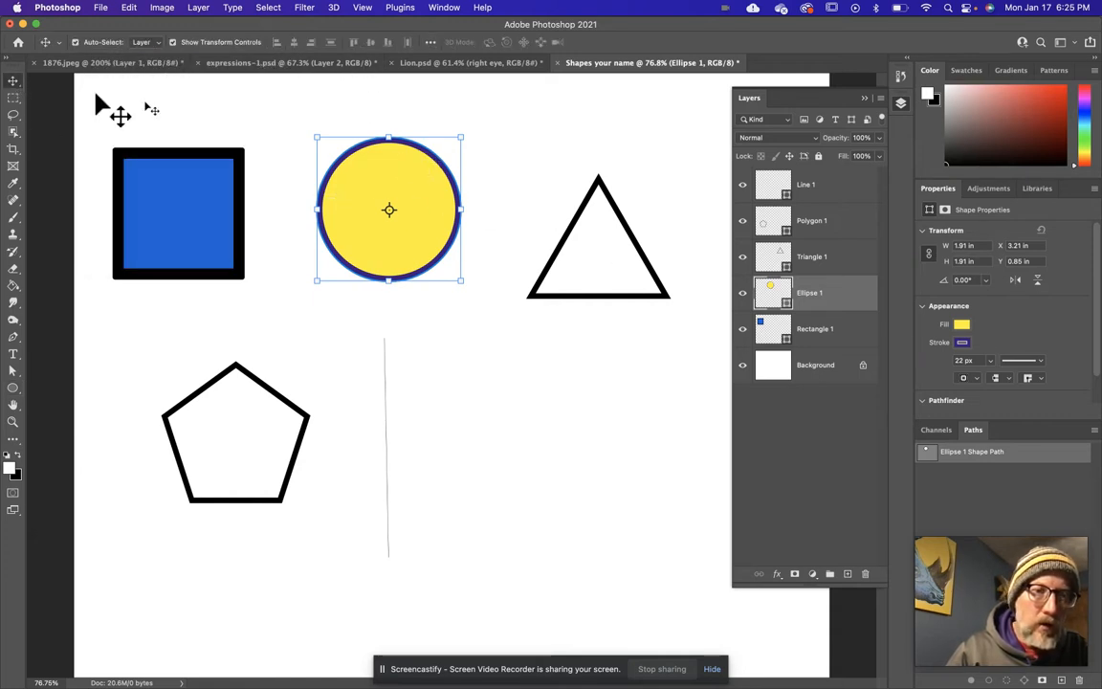
left_click(574, 234)
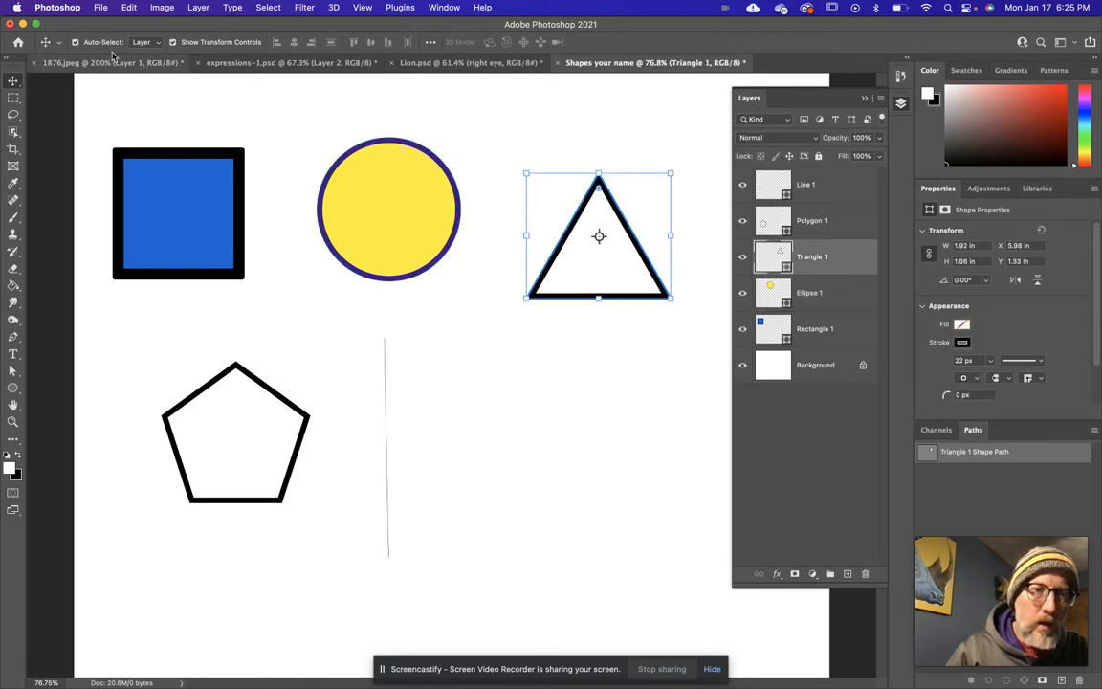
left_click(13, 389)
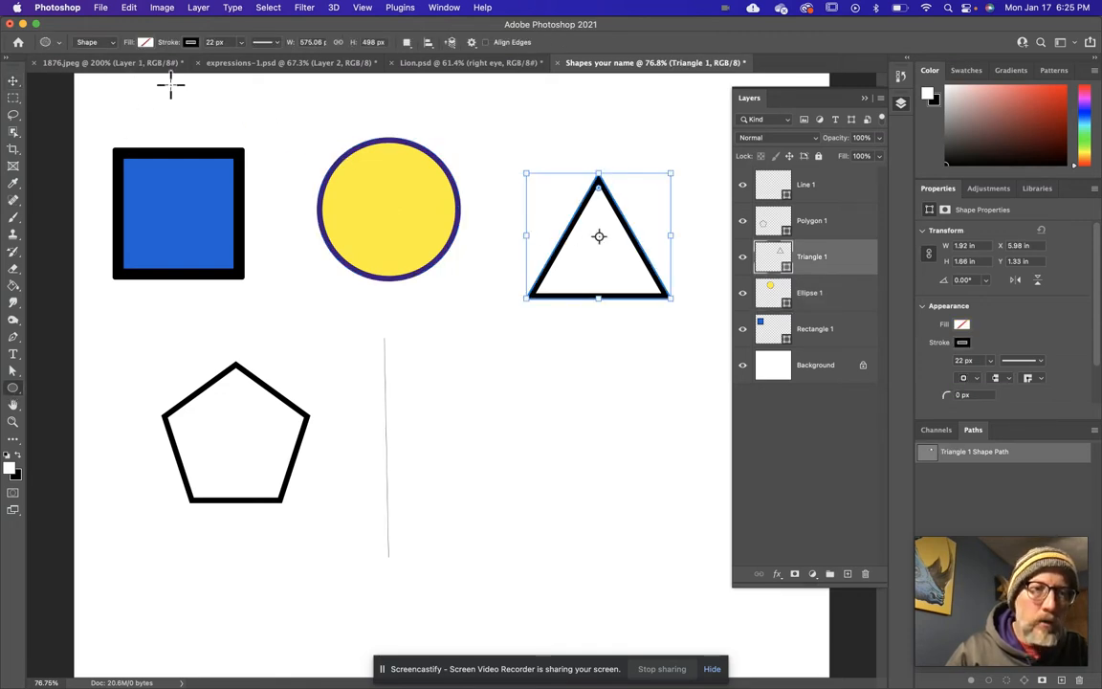
left_click(145, 43)
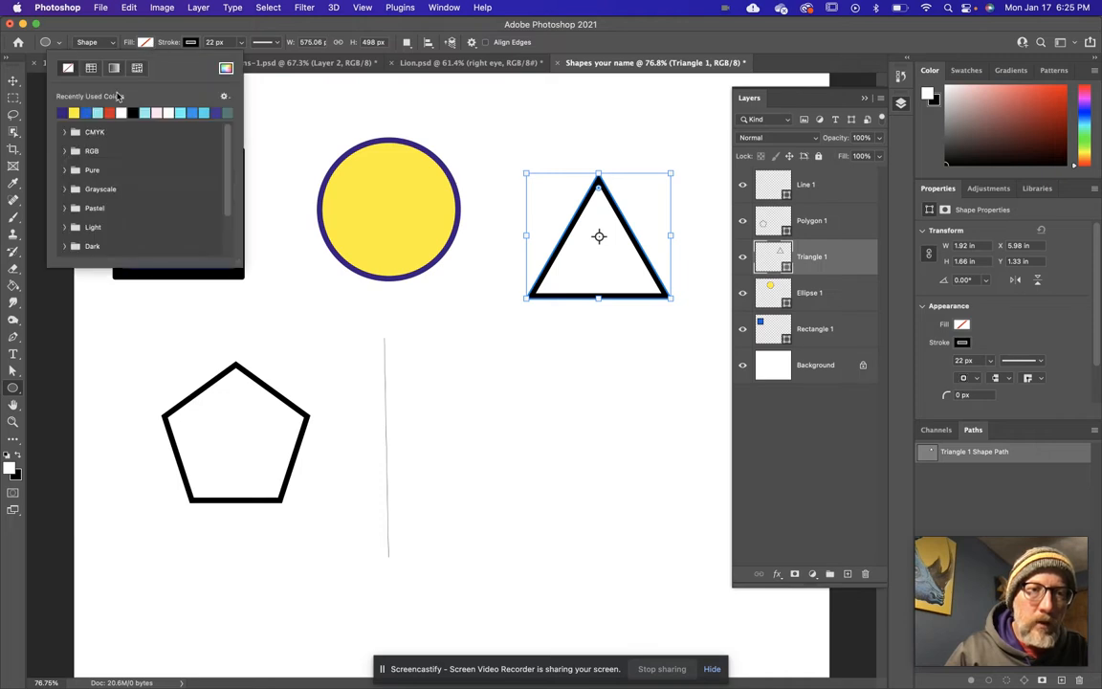
left_click(113, 69)
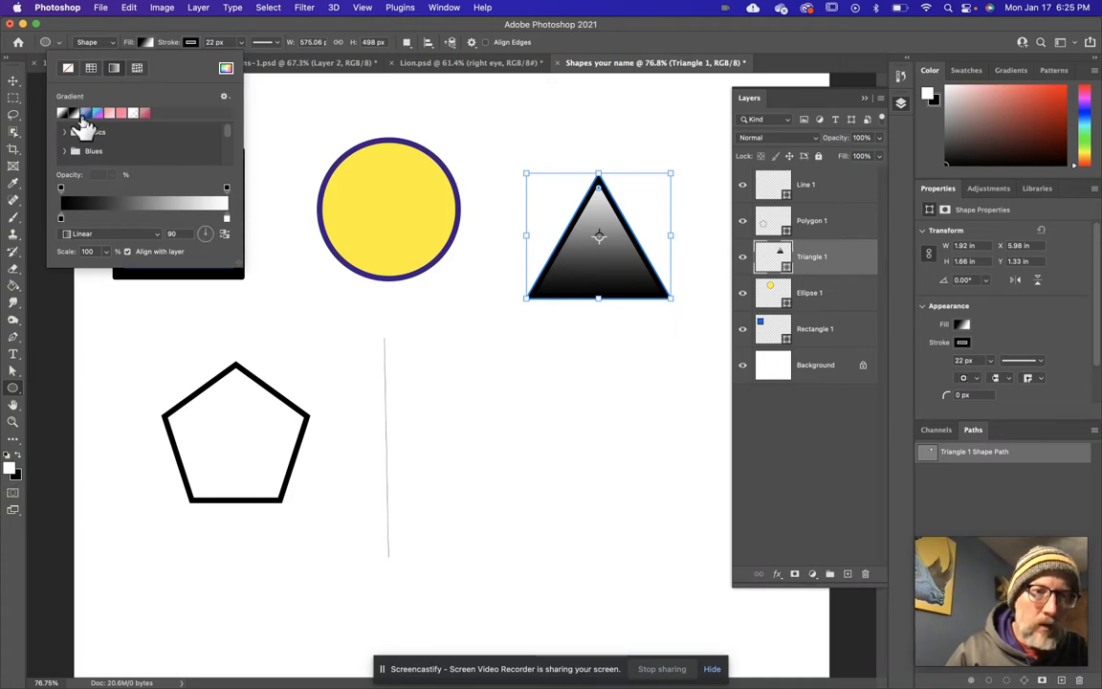
left_click(86, 116)
left_click(113, 116)
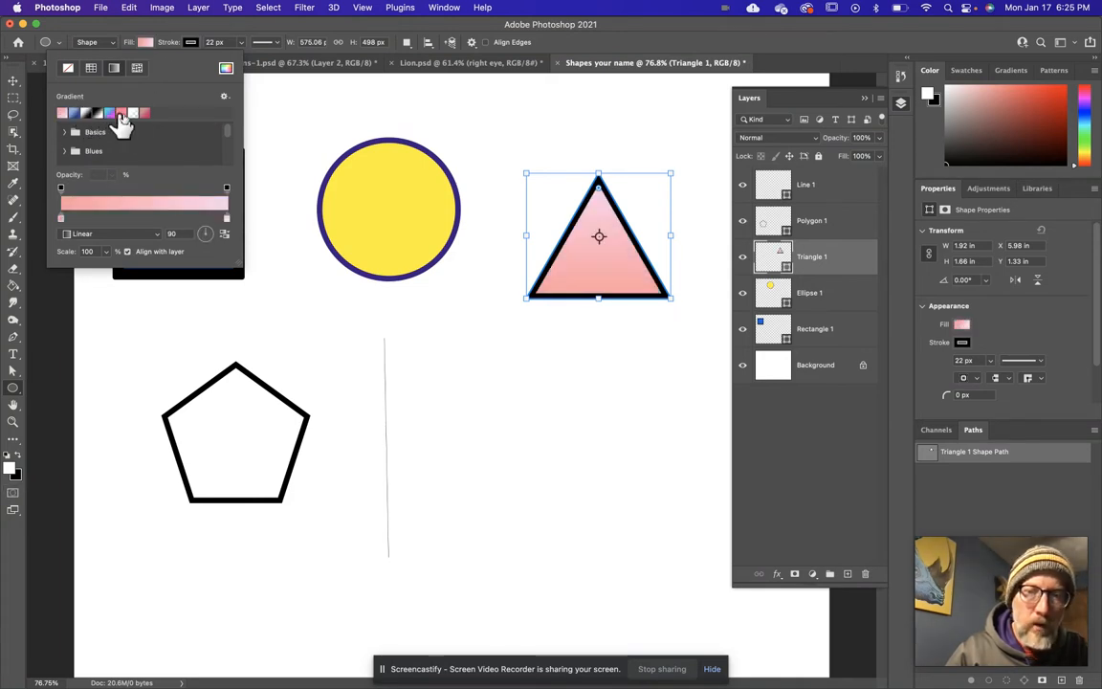
left_click(143, 116)
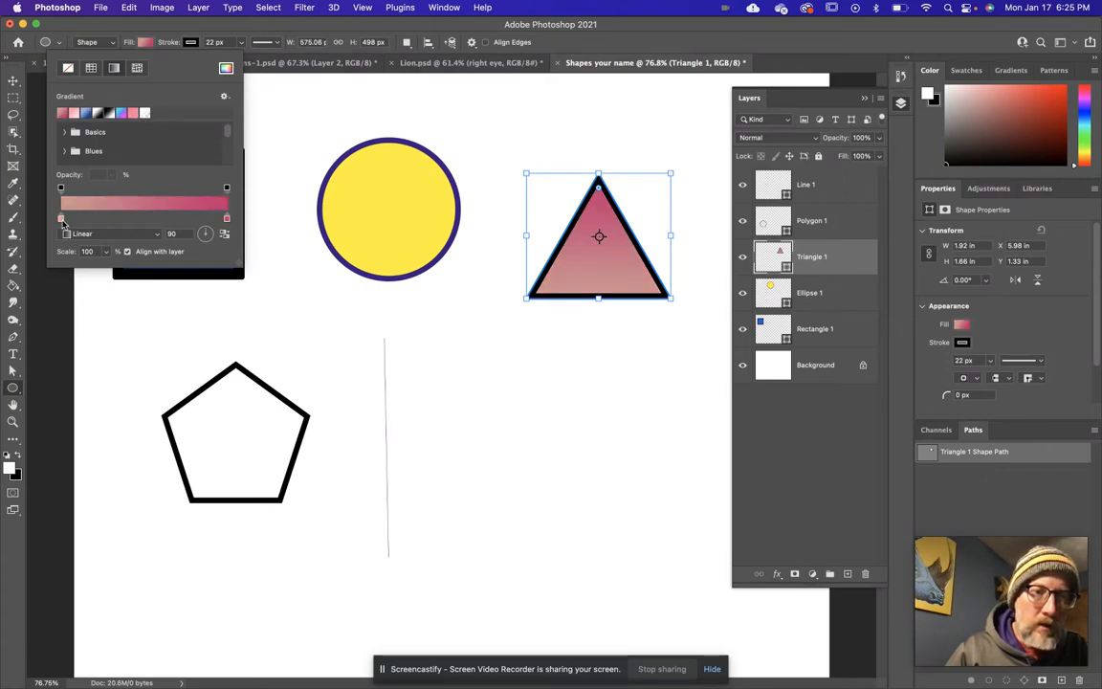
Recolor the starting stop of the triangle's gradient to green, RGB 40, 208, 115.
double_click(61, 219)
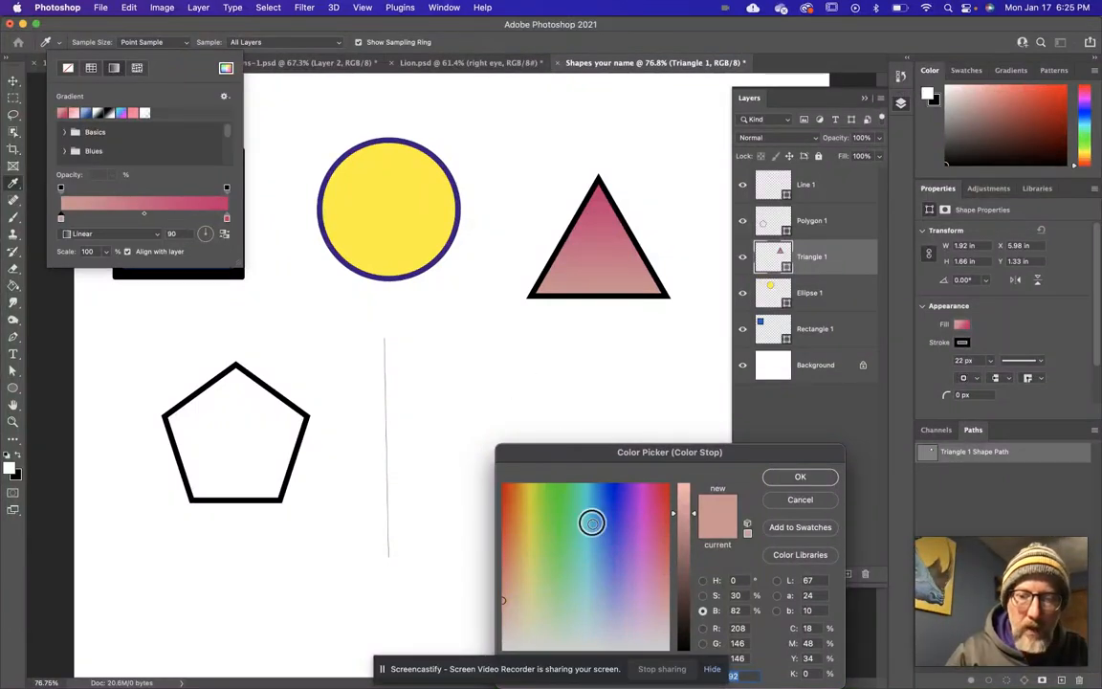
left_click(569, 515)
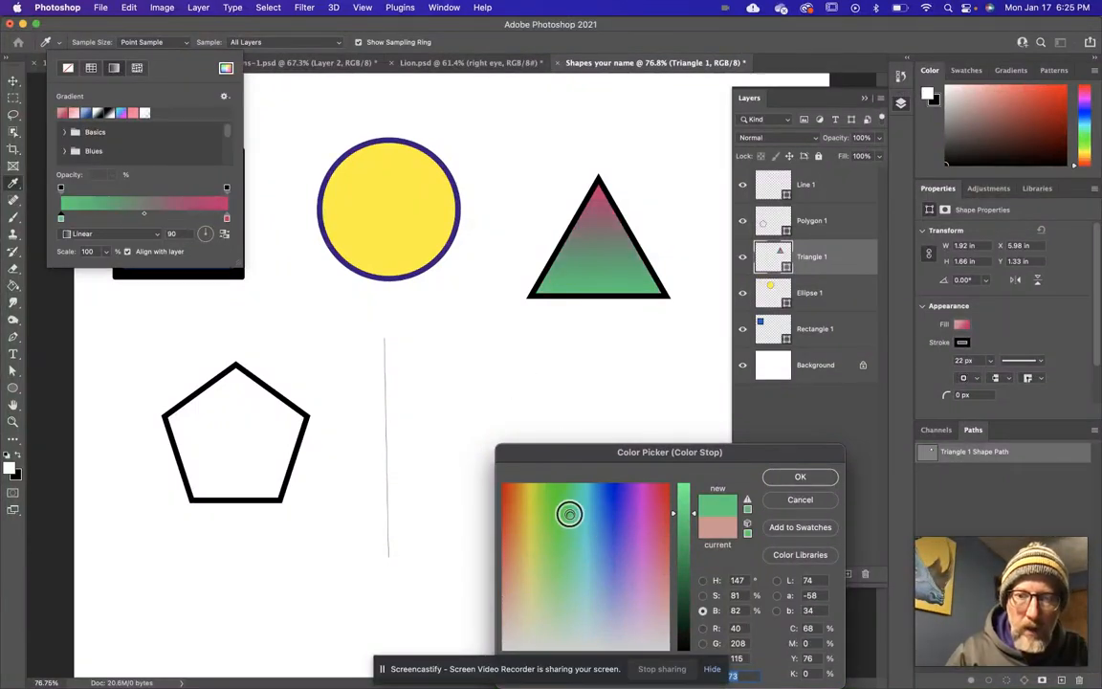
left_click(800, 479)
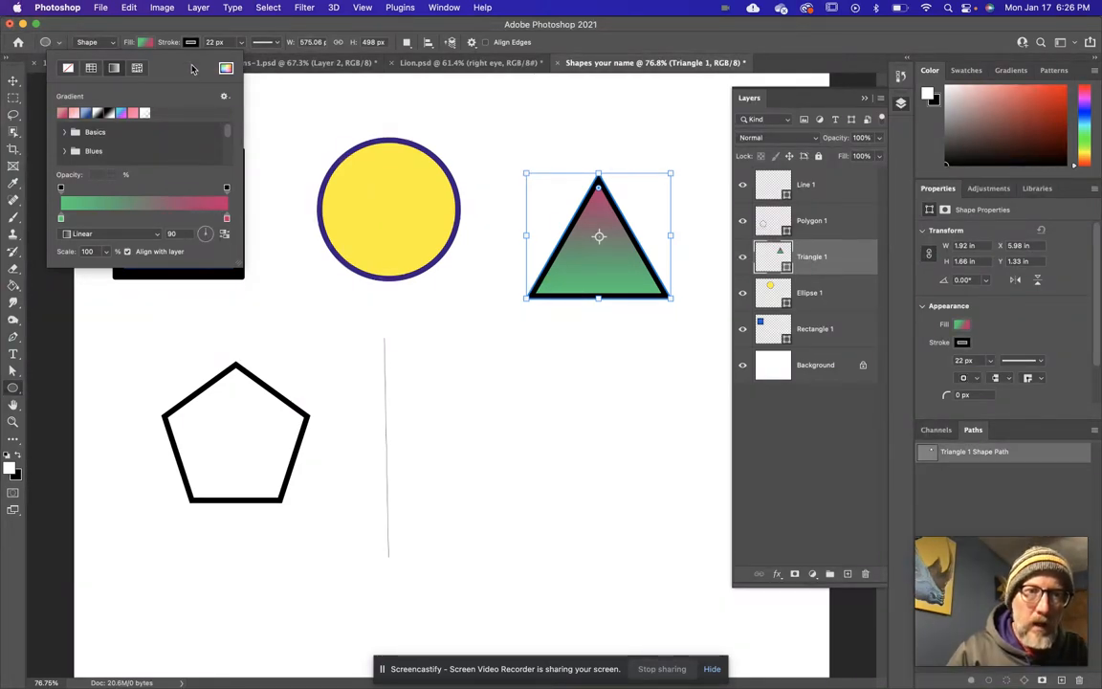
left_click(271, 36)
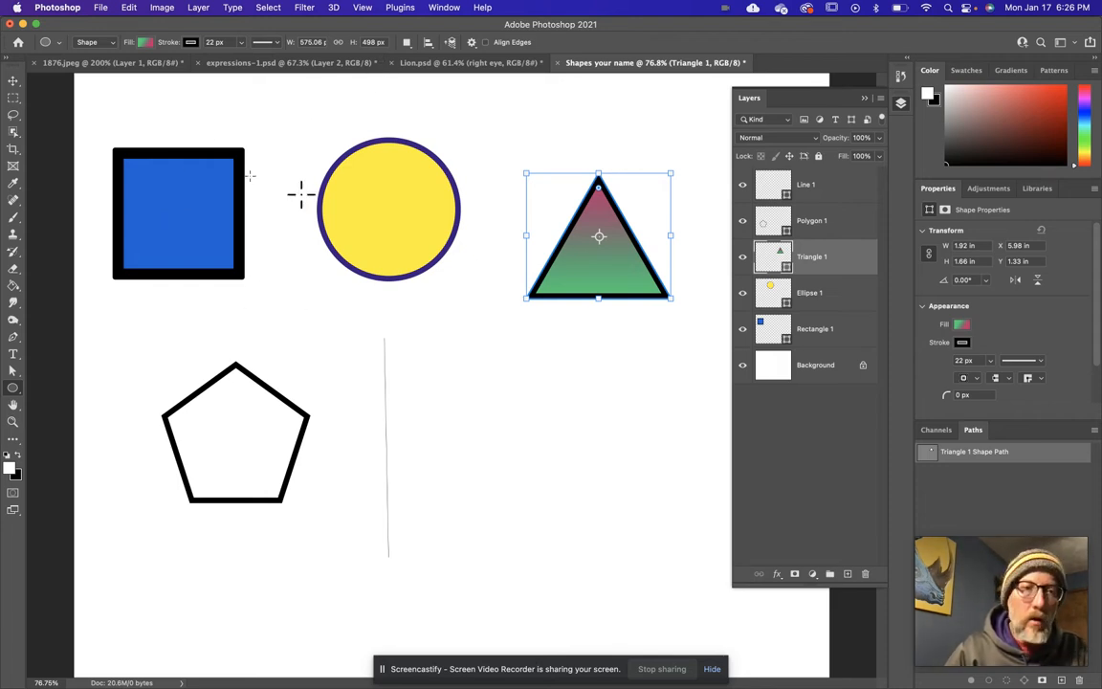
Move the triangle up level with the circle and replace its gradient with a solid light-cyan fill from the recently used colors.
left_click(14, 83)
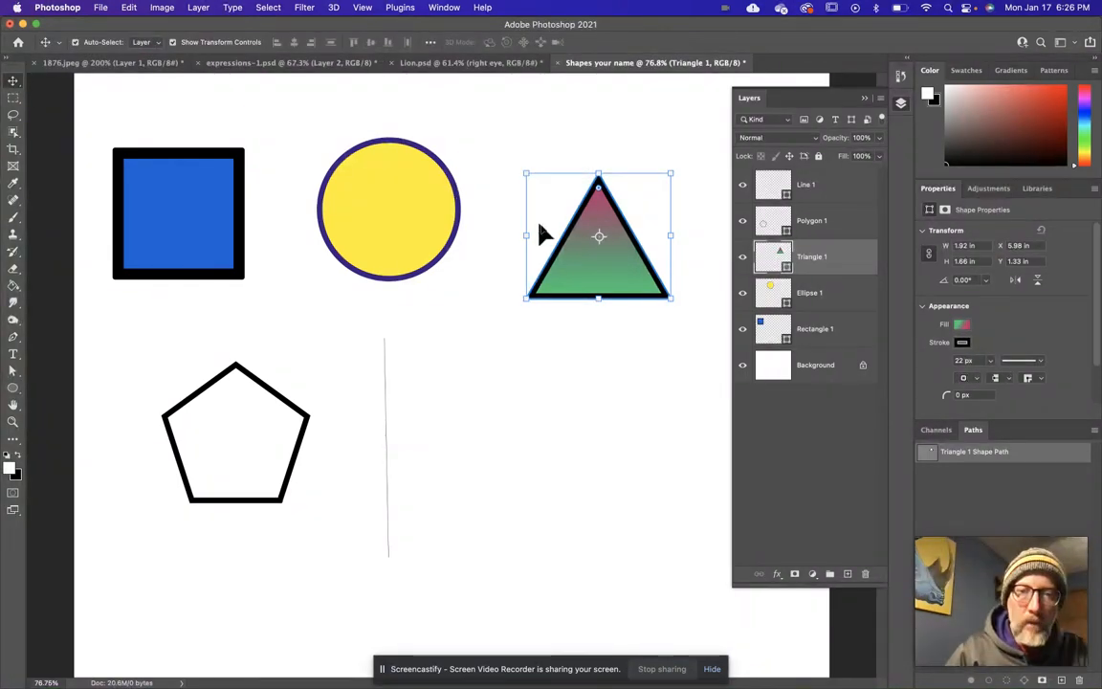
left_click_drag(569, 237, 553, 195)
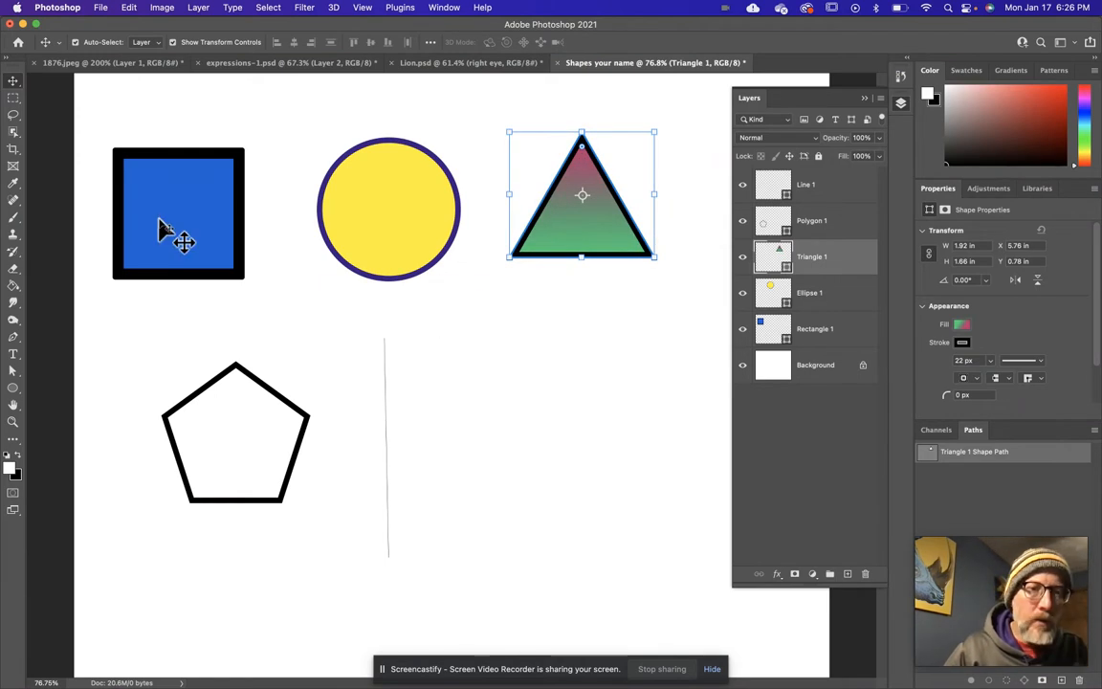
left_click(14, 389)
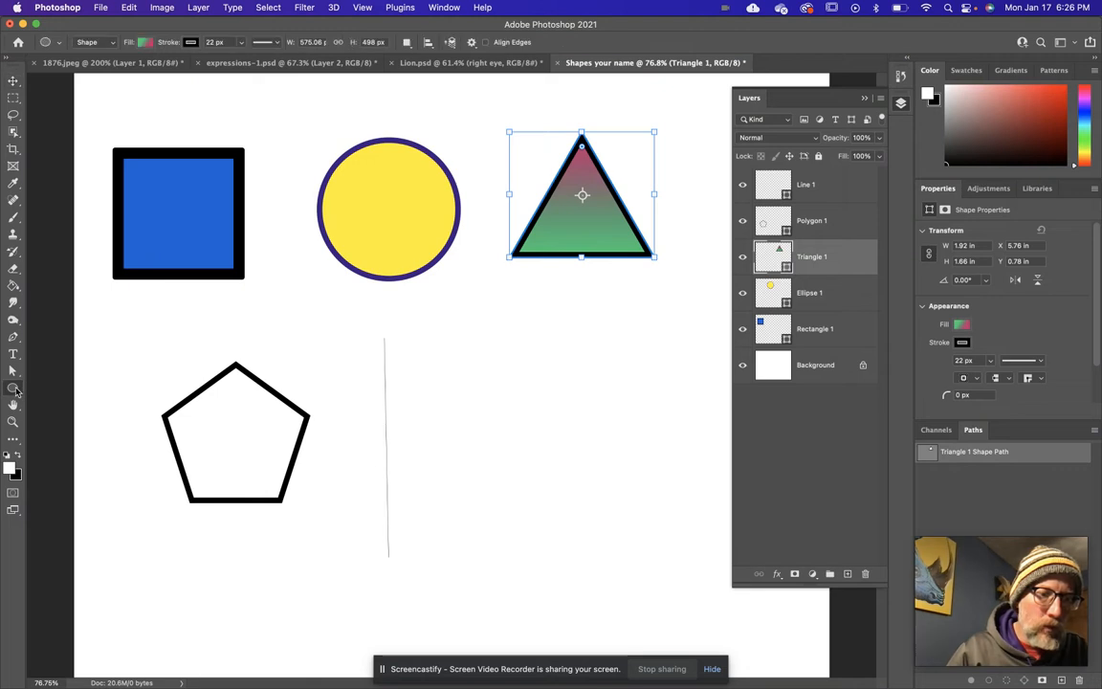
left_click(69, 424)
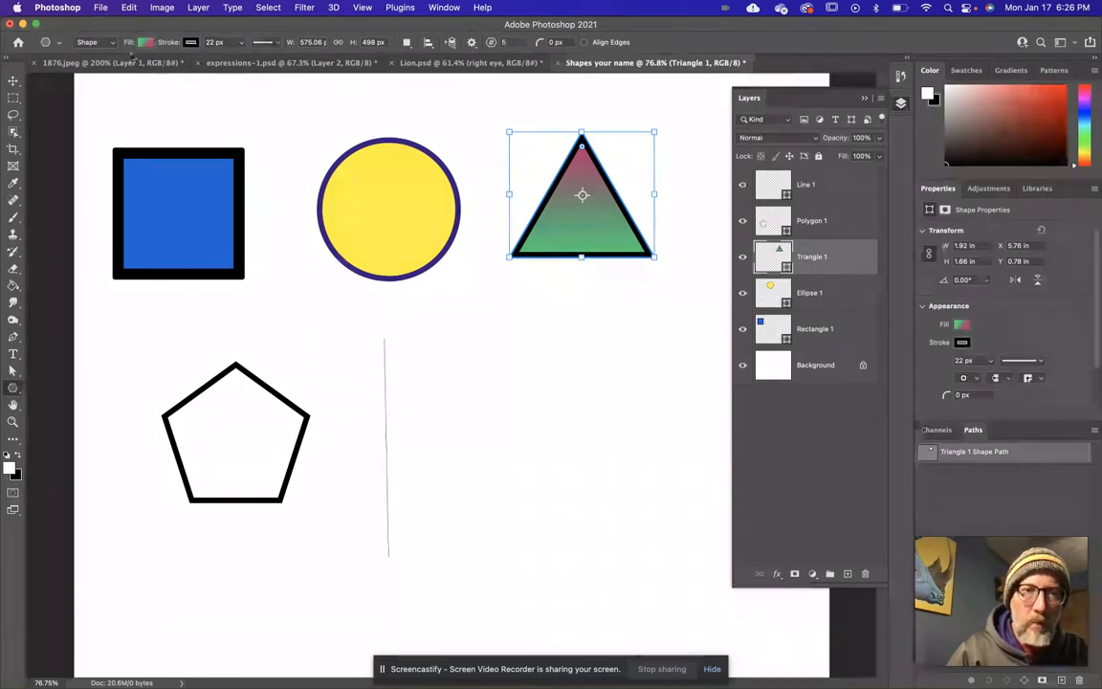
left_click(149, 46)
left_click(91, 68)
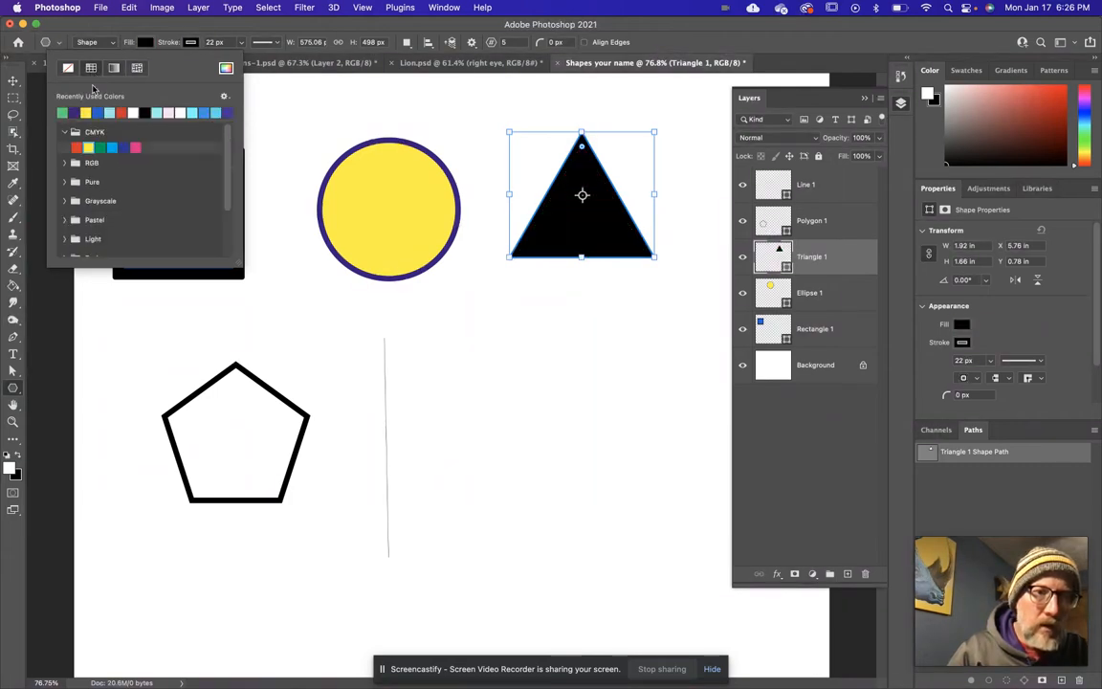
left_click(115, 112)
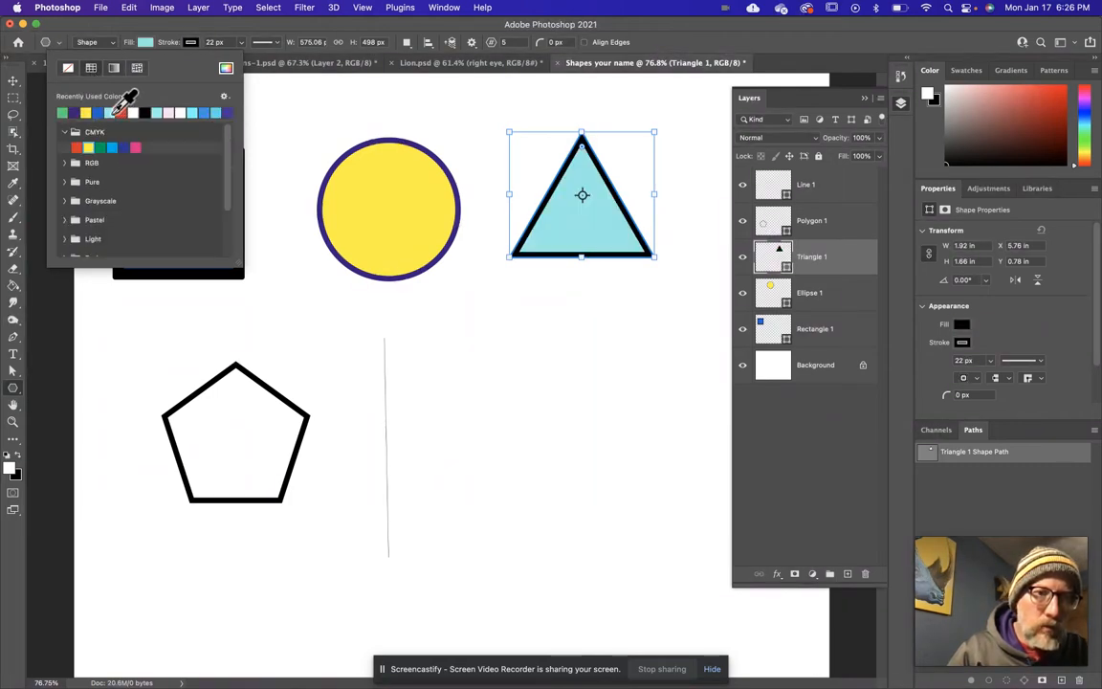
left_click(198, 31)
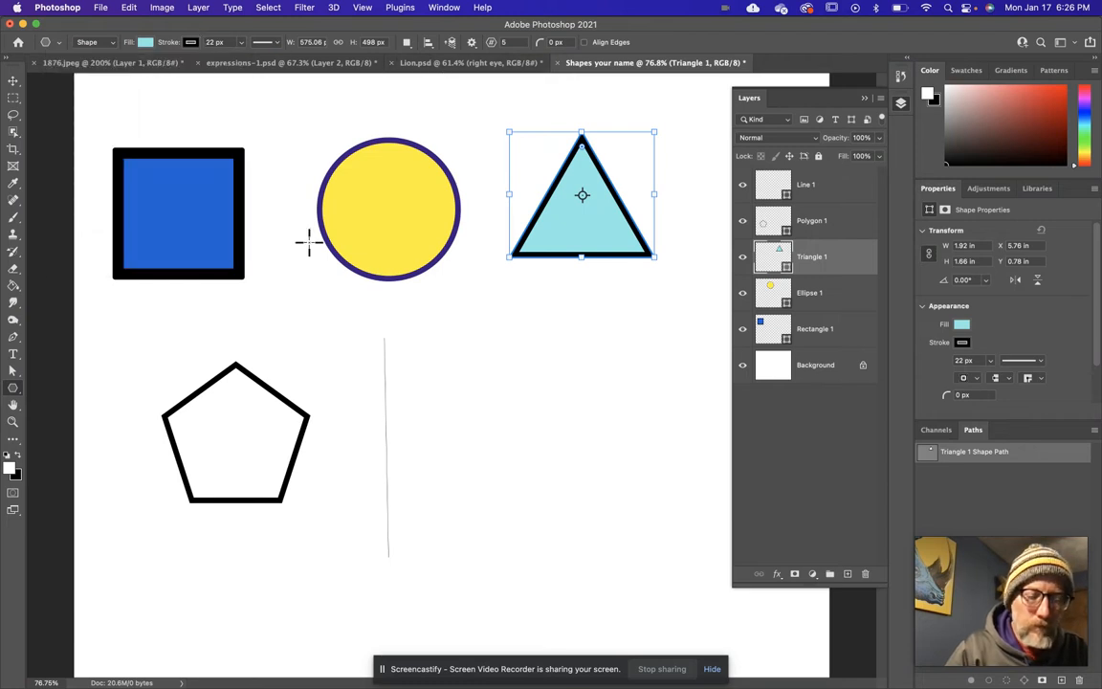
Draw an unfilled eight-sided polygon about 2.03 in across and move it beside the pentagon, overlapping the thin line.
left_click(14, 80)
left_click(469, 429)
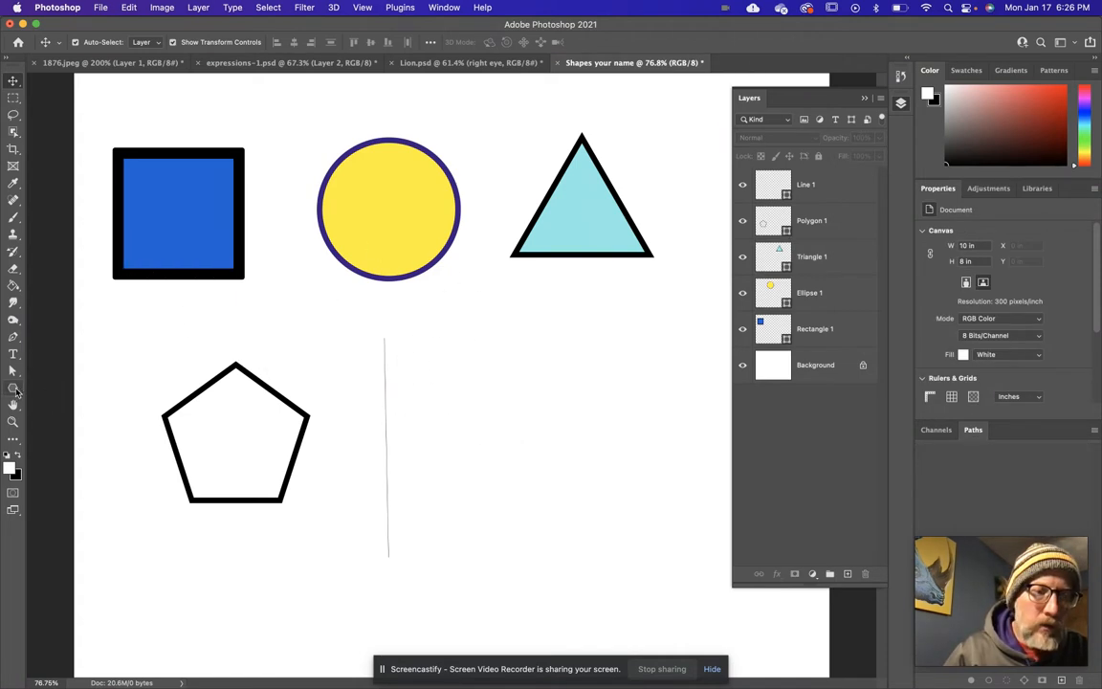
left_click(15, 388)
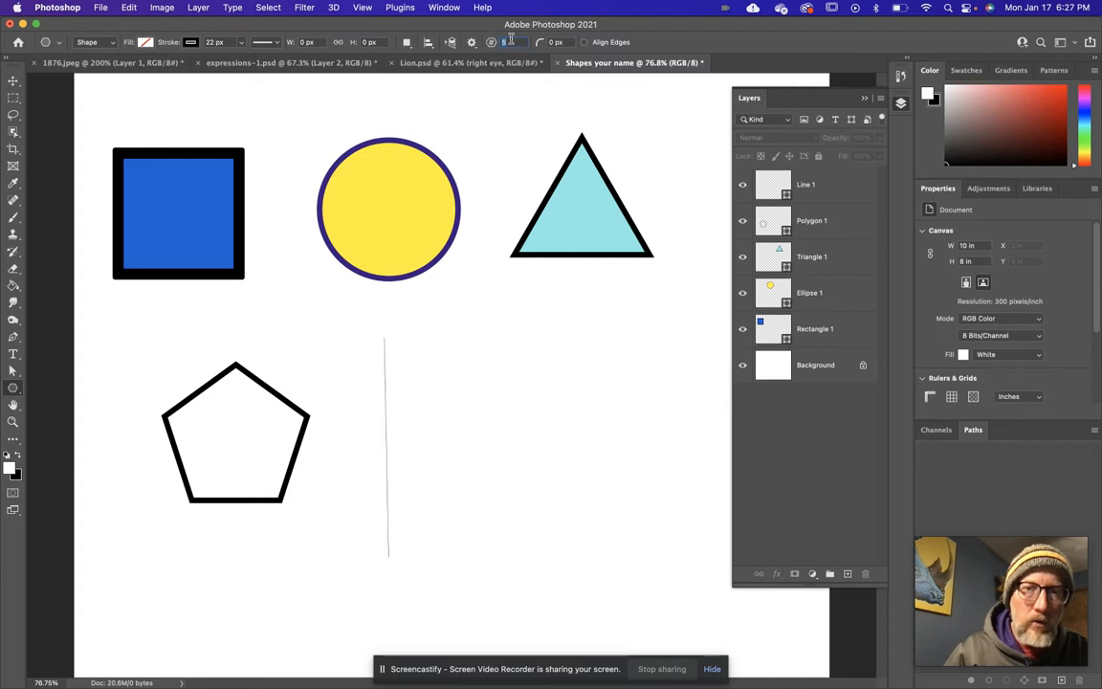
type("8")
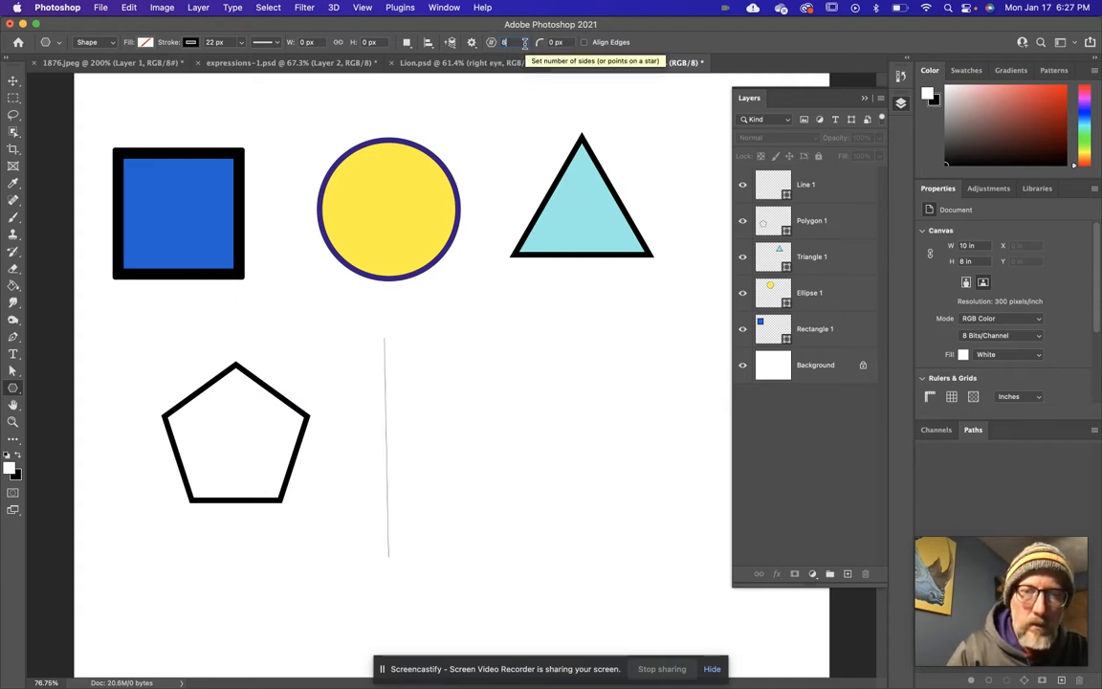
left_click_drag(442, 388, 608, 549)
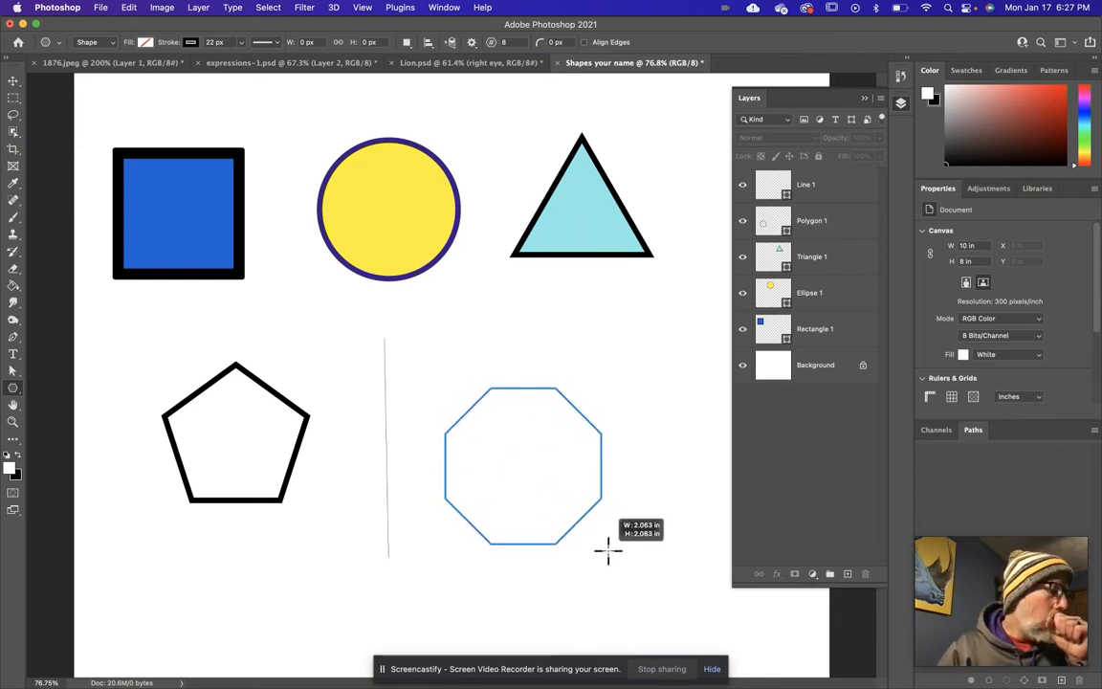
left_click_drag(608, 549, 607, 547)
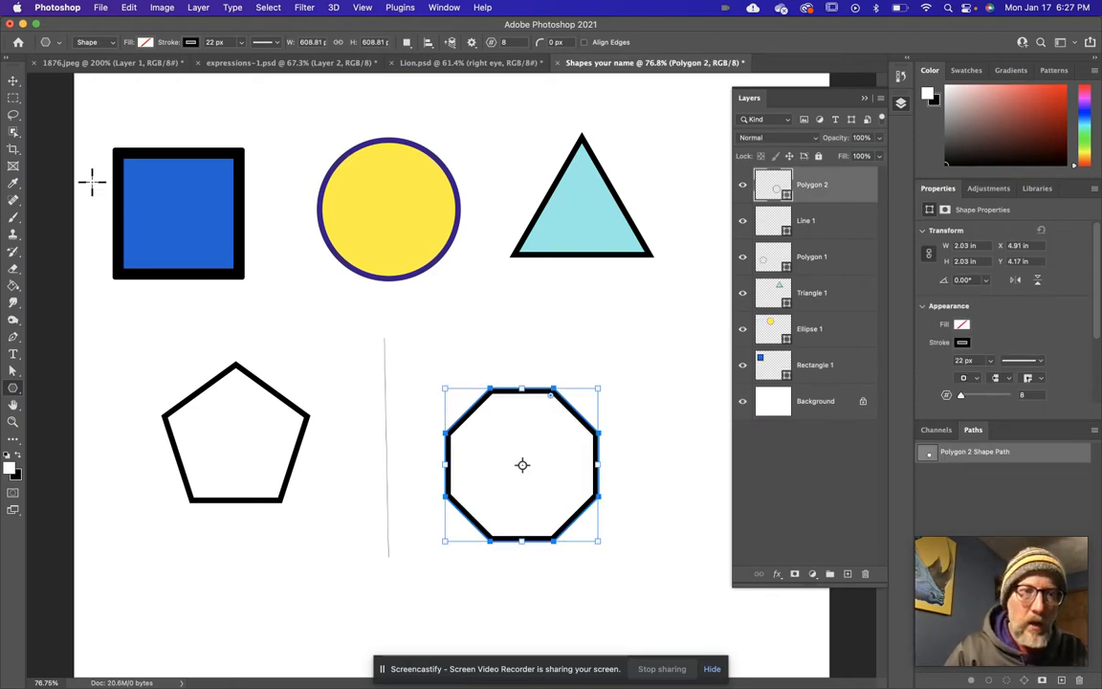
left_click(13, 81)
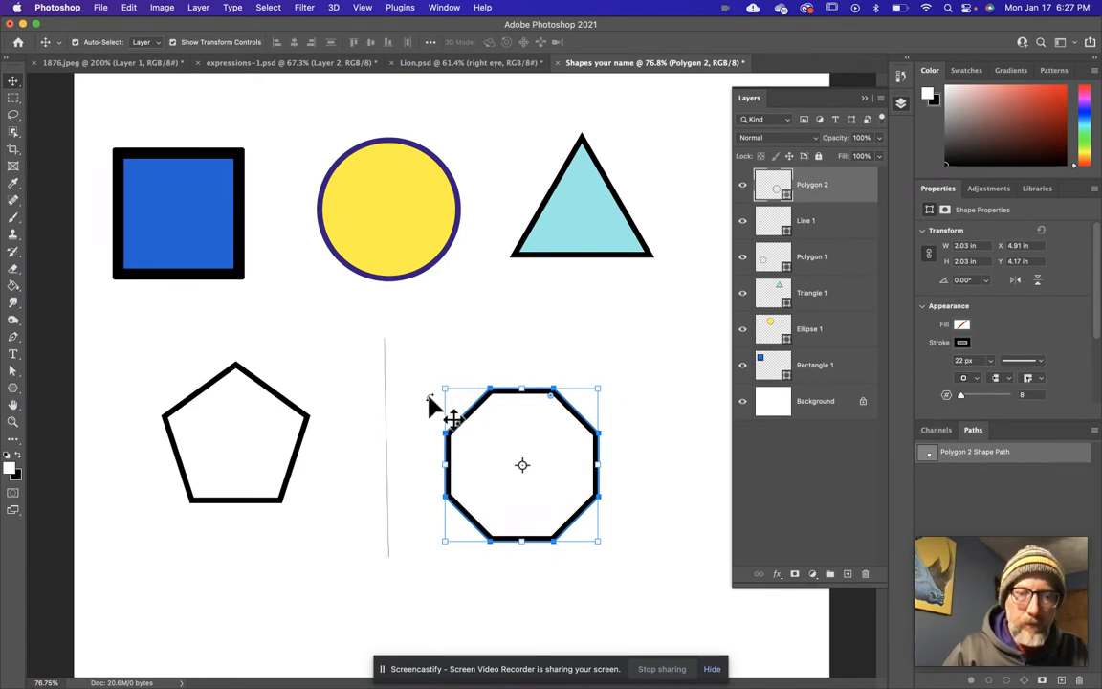
left_click_drag(477, 414, 402, 364)
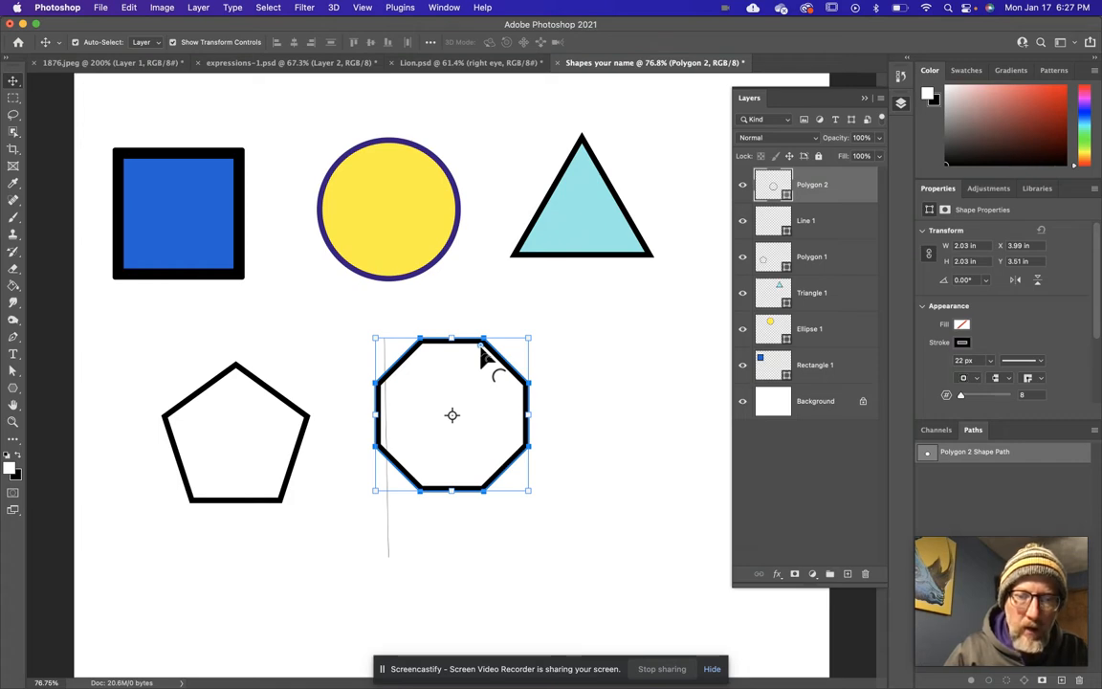
Round the corners of the octagon and of the pentagon.
left_click_drag(483, 355, 468, 381)
left_click(292, 410)
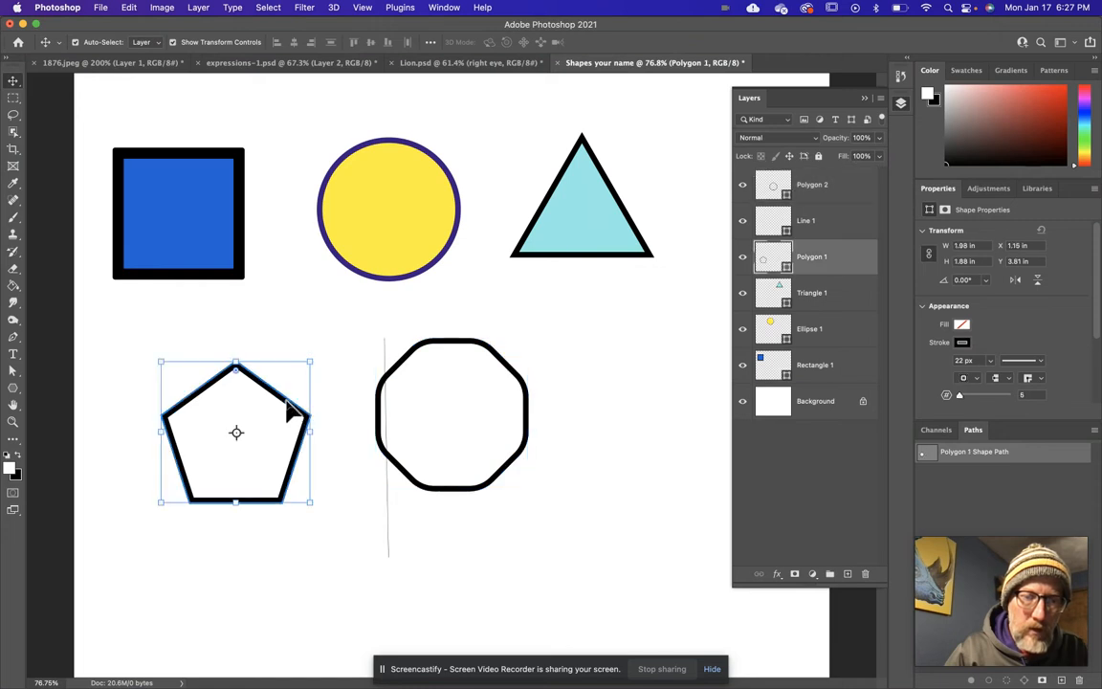
left_click_drag(235, 378, 238, 393)
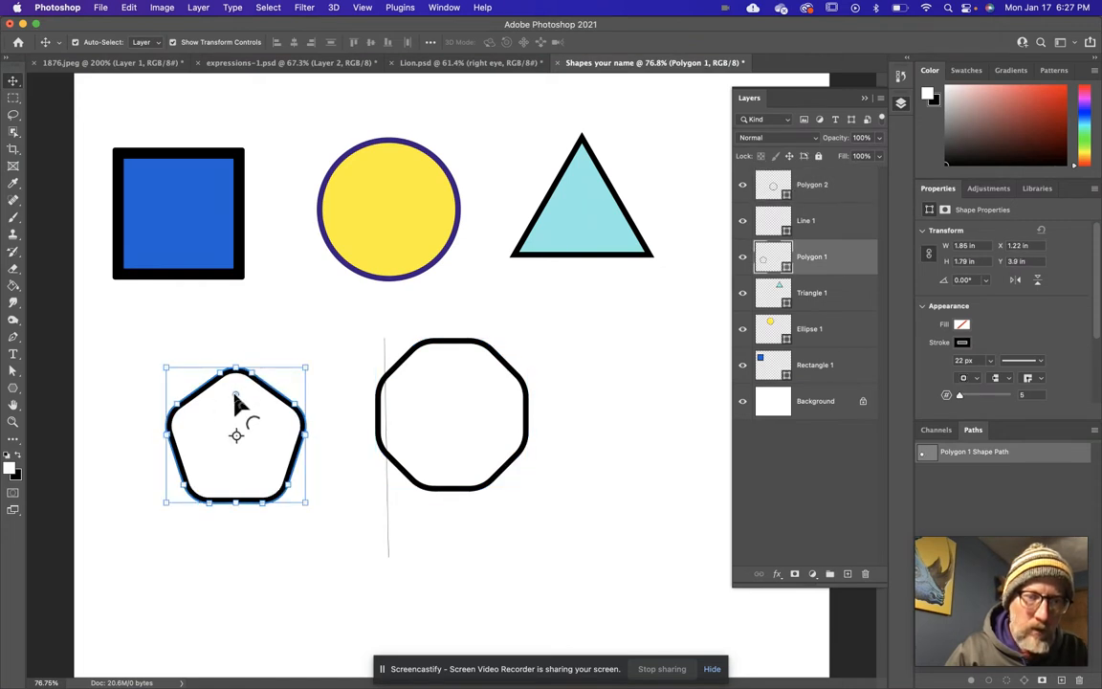
Round the blue square's corners to about 122 px, keep its upper-left corner sharp at 0 px, and deselect everything.
left_click(184, 226)
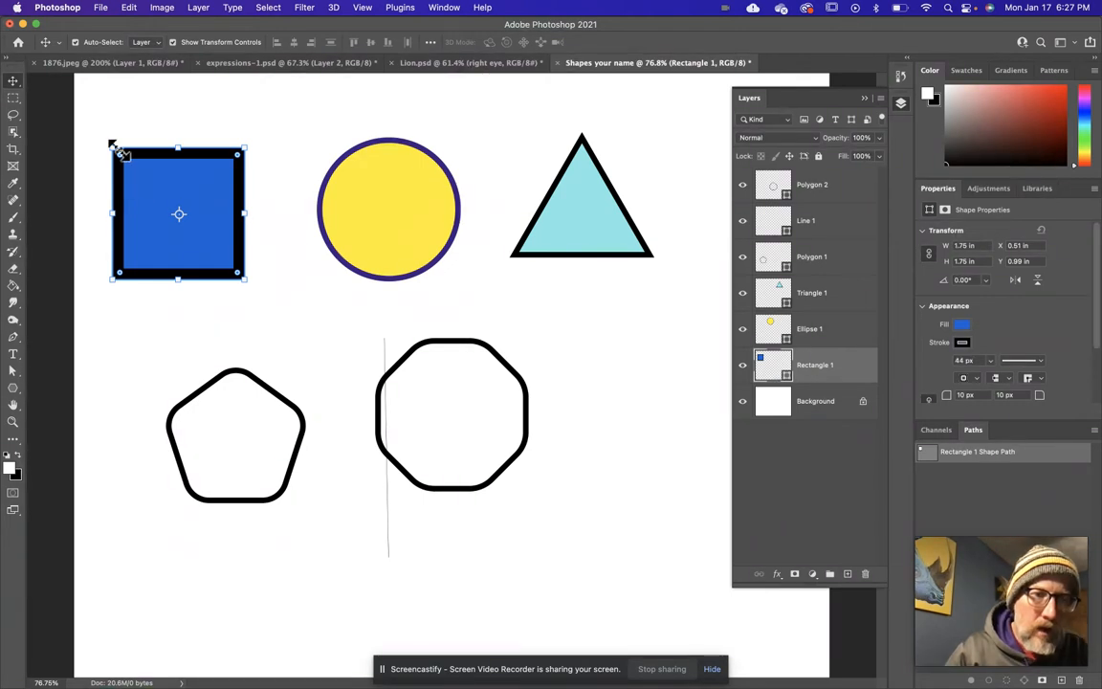
left_click_drag(121, 159, 149, 182)
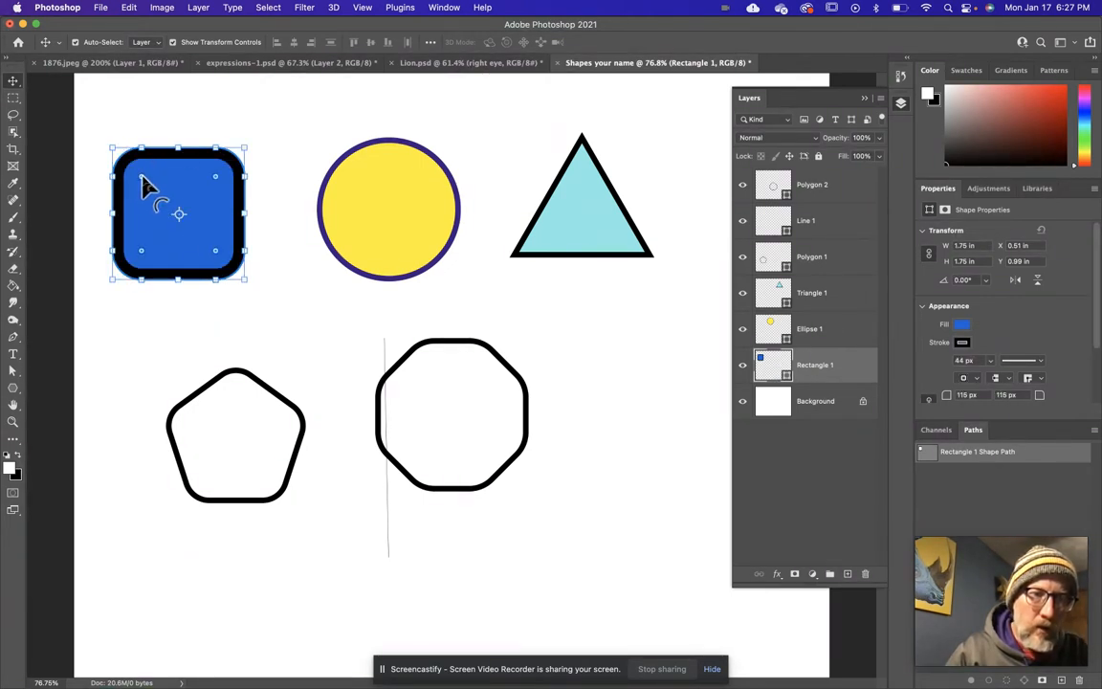
left_click_drag(142, 178, 96, 140)
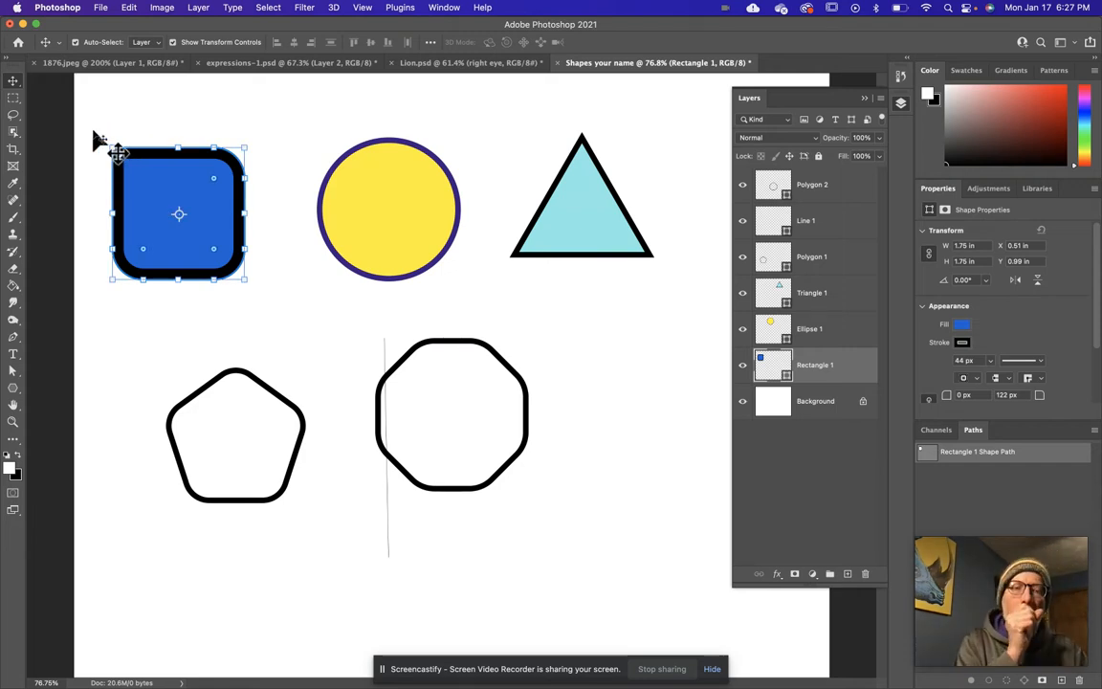
left_click(479, 413)
left_click(455, 347)
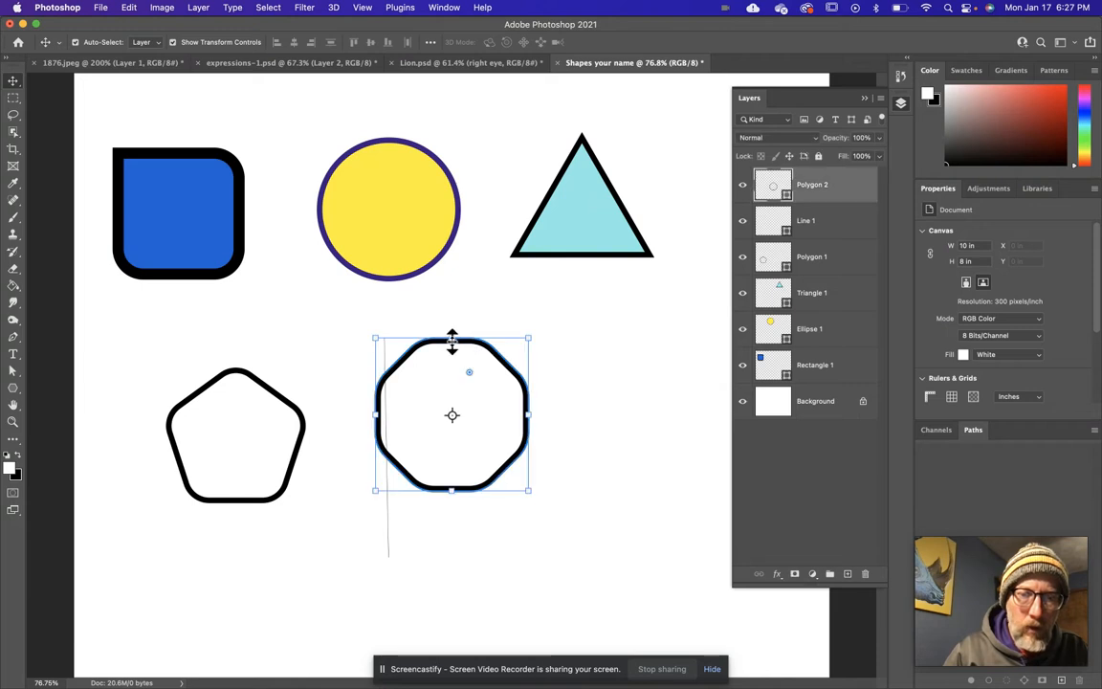
left_click(326, 304)
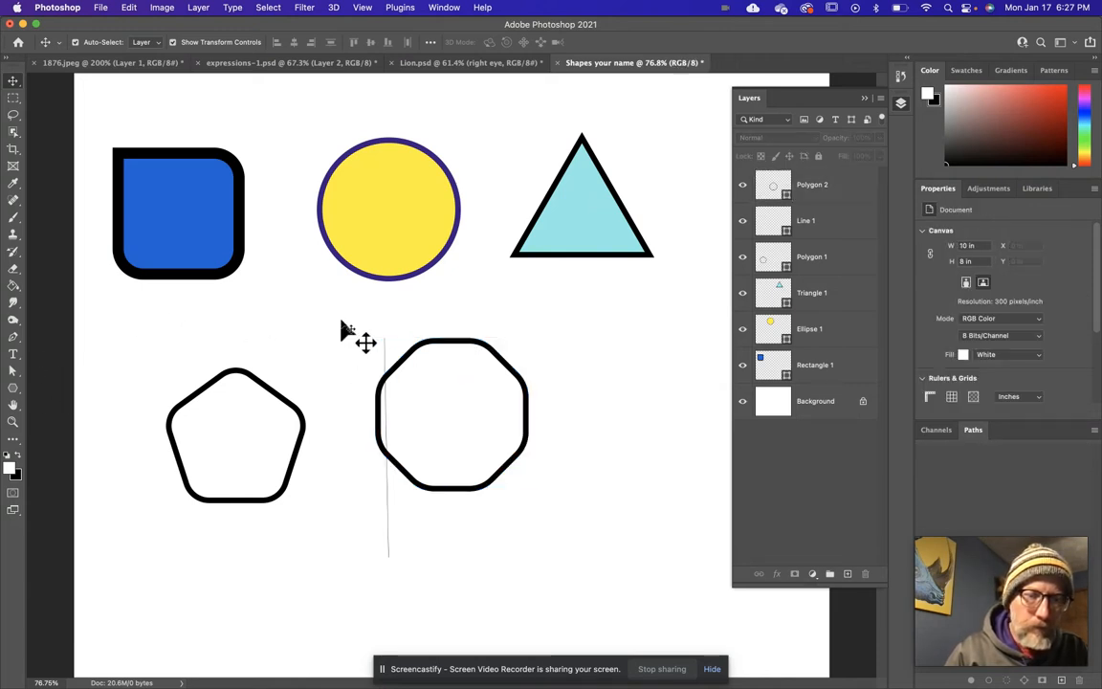
Use a star ratio of 50% to draw an eight-pointed star about 1.63 in wide to the right of the octagon.
key("u")
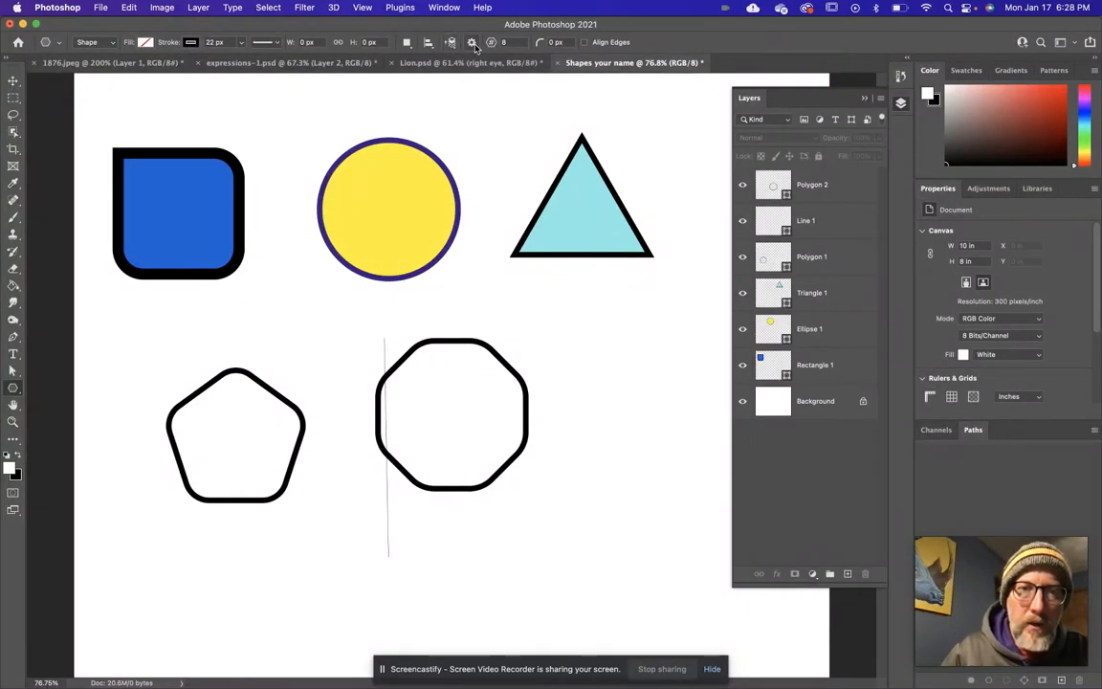
left_click(472, 45)
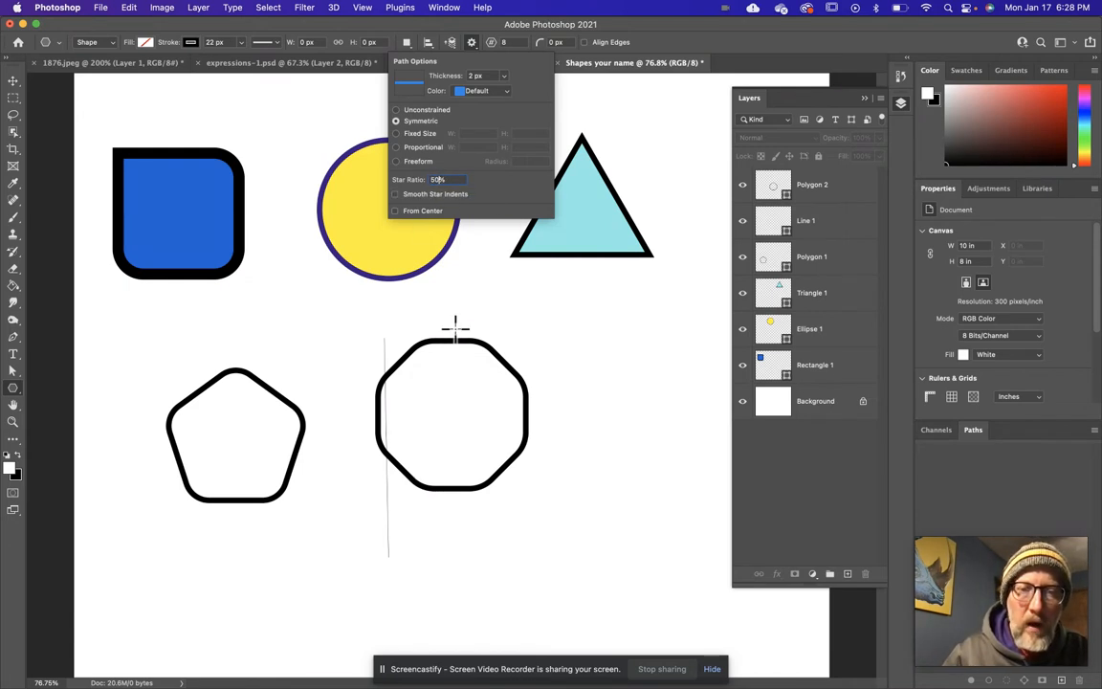
left_click(438, 180)
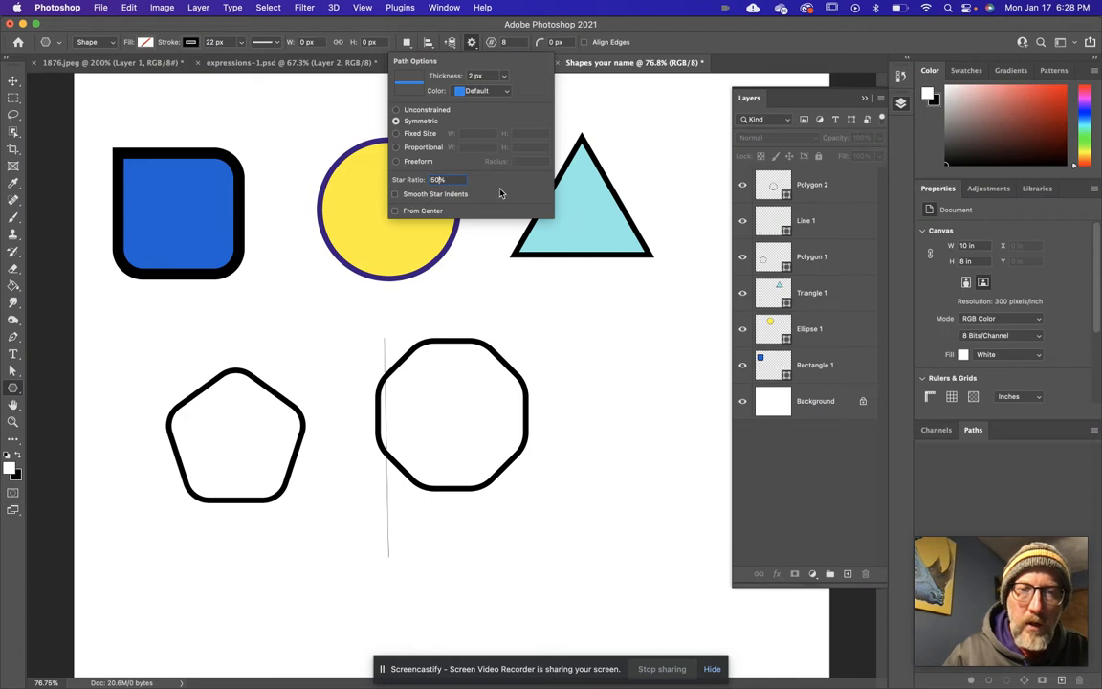
mouse_move(576, 357)
left_mouse_down()
mouse_move(607, 423)
mouse_move(710, 559)
left_mouse_up()
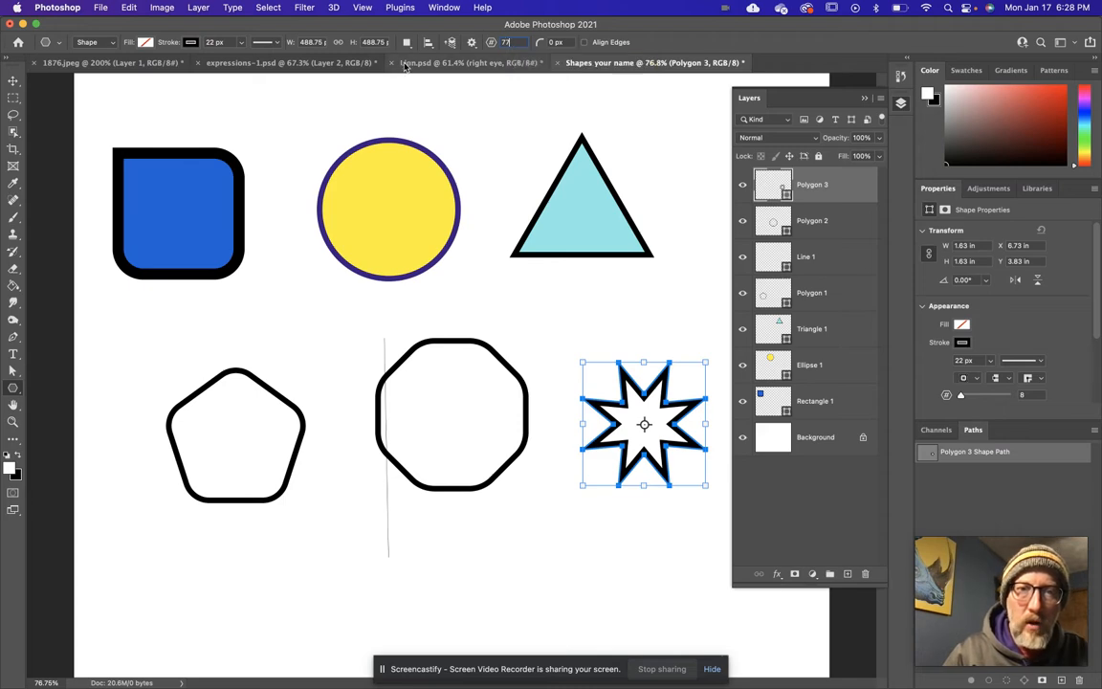
Draw a 77-pointed star about 2.45 in wide below the octagon and move it over the yellow circle.
left_click_drag(298, 504, 524, 681)
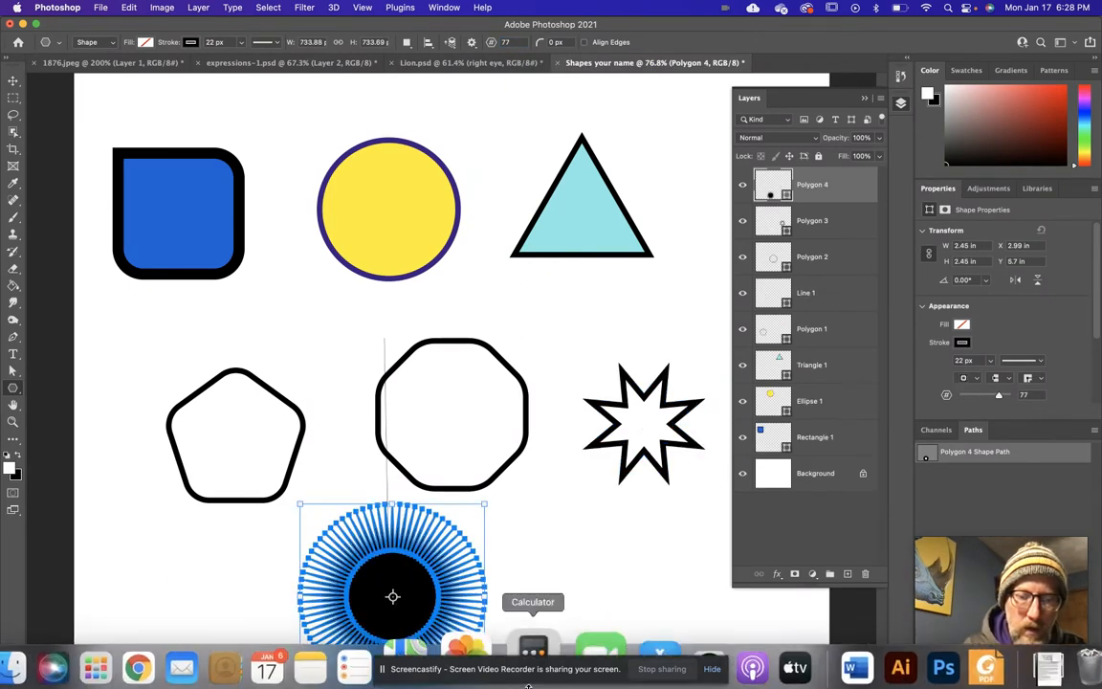
left_click(13, 80)
left_click(411, 594)
left_click_drag(412, 595, 409, 202)
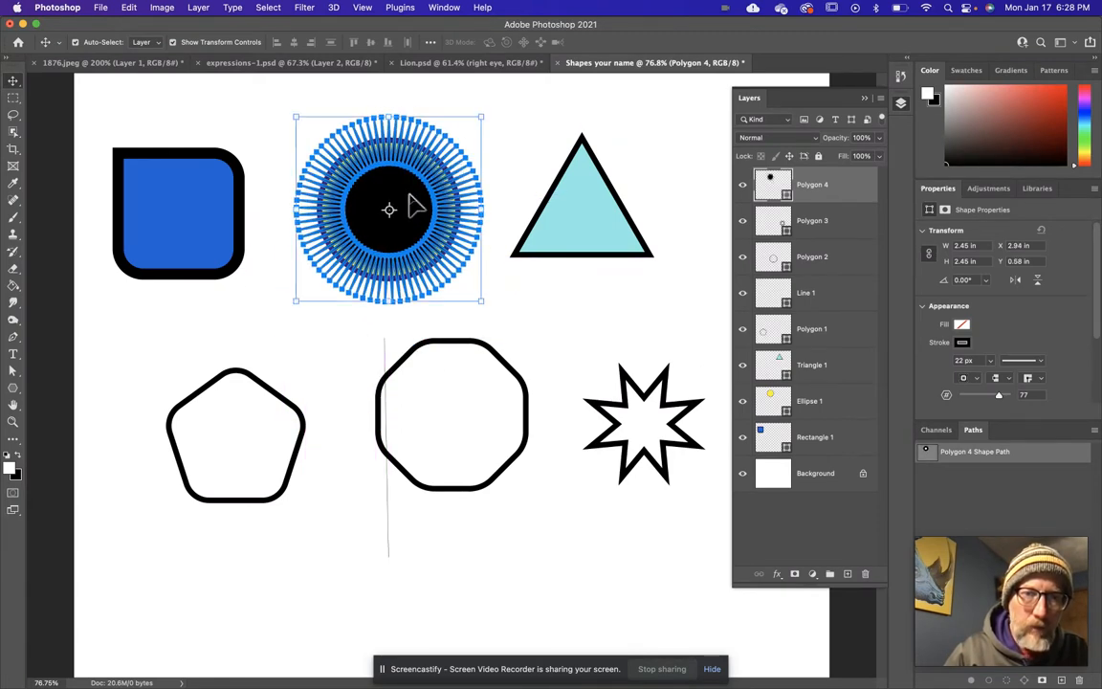
Scale the 77-pointed star down to about 72.56% and center it inside the yellow circle.
left_click(296, 111)
left_click_drag(296, 111, 346, 167)
left_click_drag(396, 230, 371, 208)
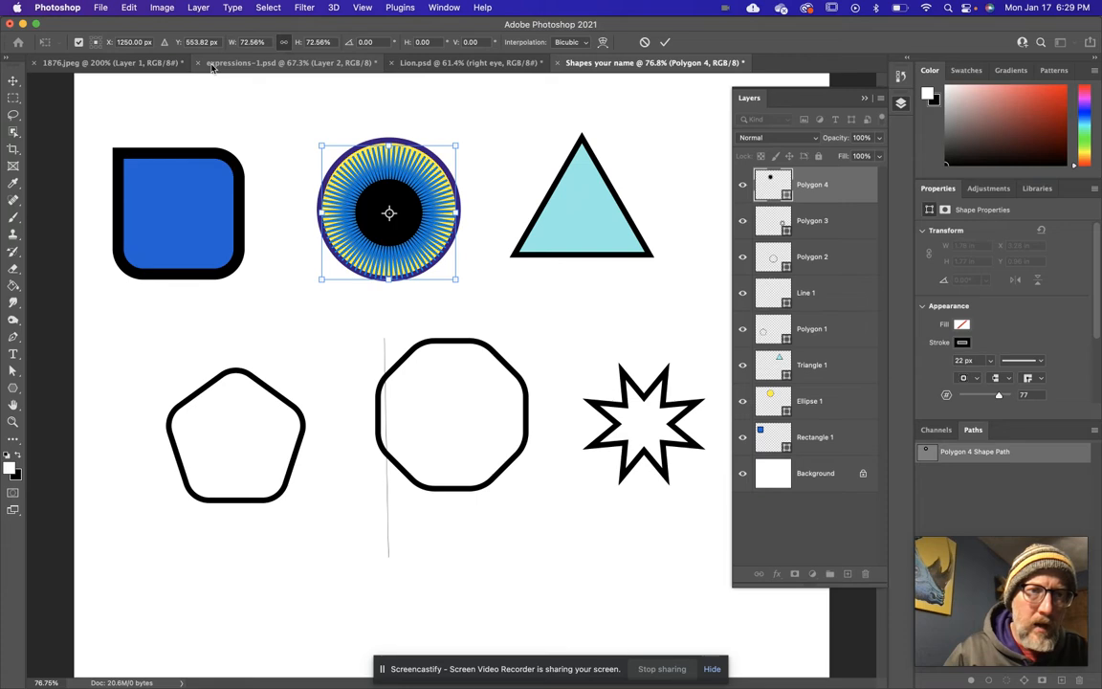
Thin the 77-pointed star's stroke to 0.37 px and deselect it.
left_click(14, 388)
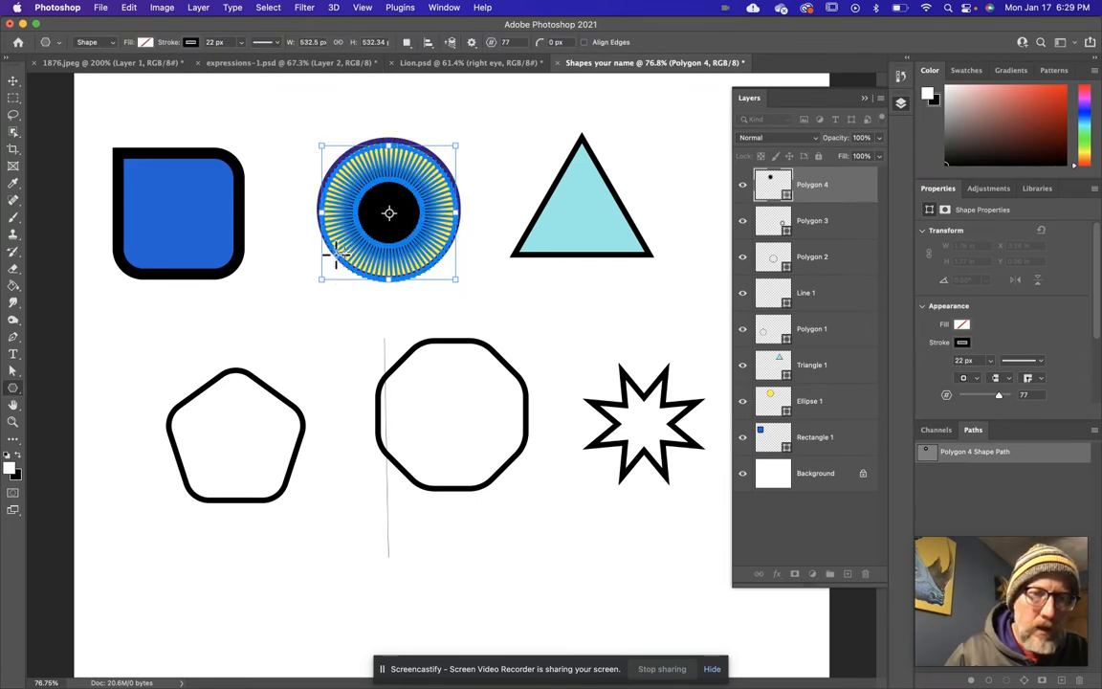
left_click(241, 45)
left_click_drag(232, 63, 230, 61)
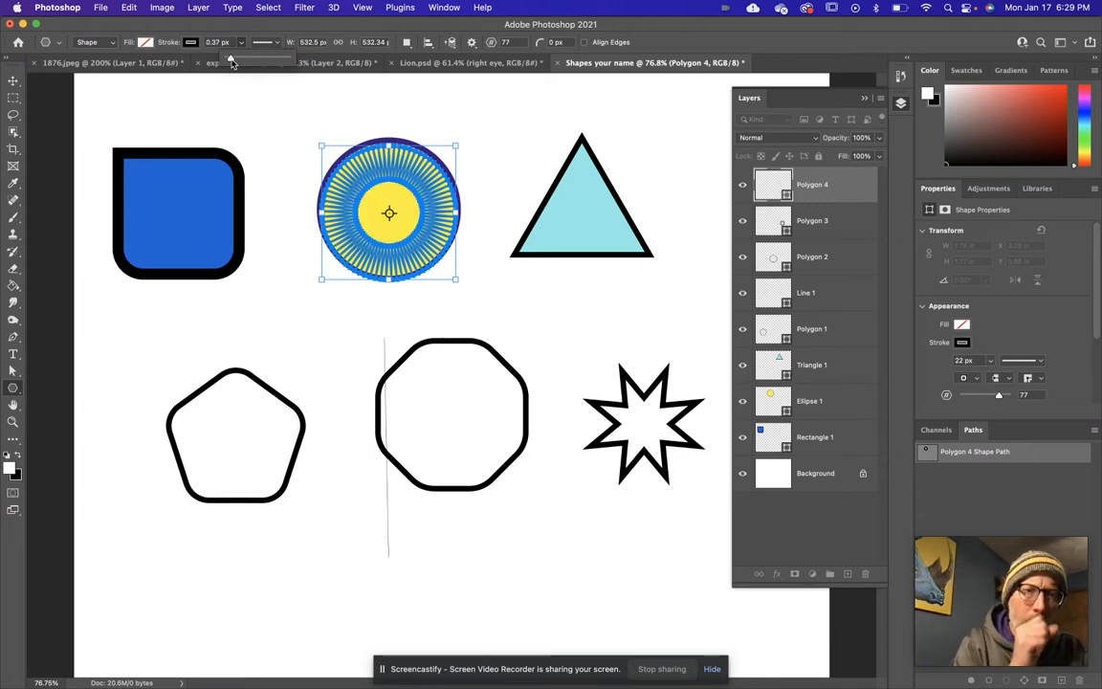
left_click(212, 42)
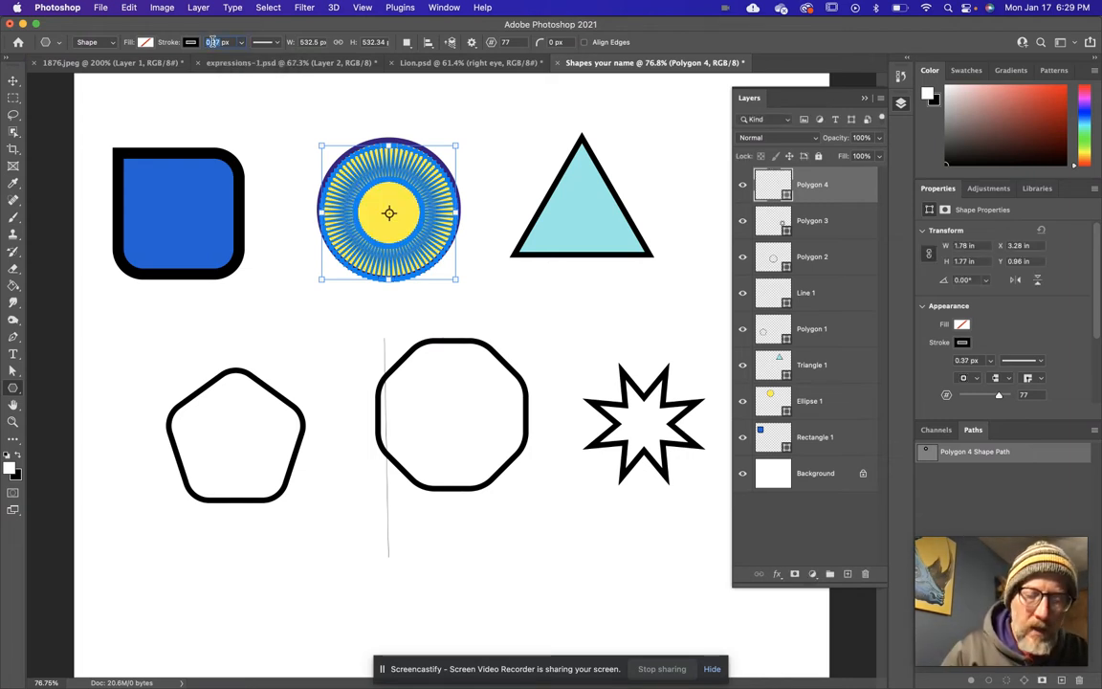
type("3")
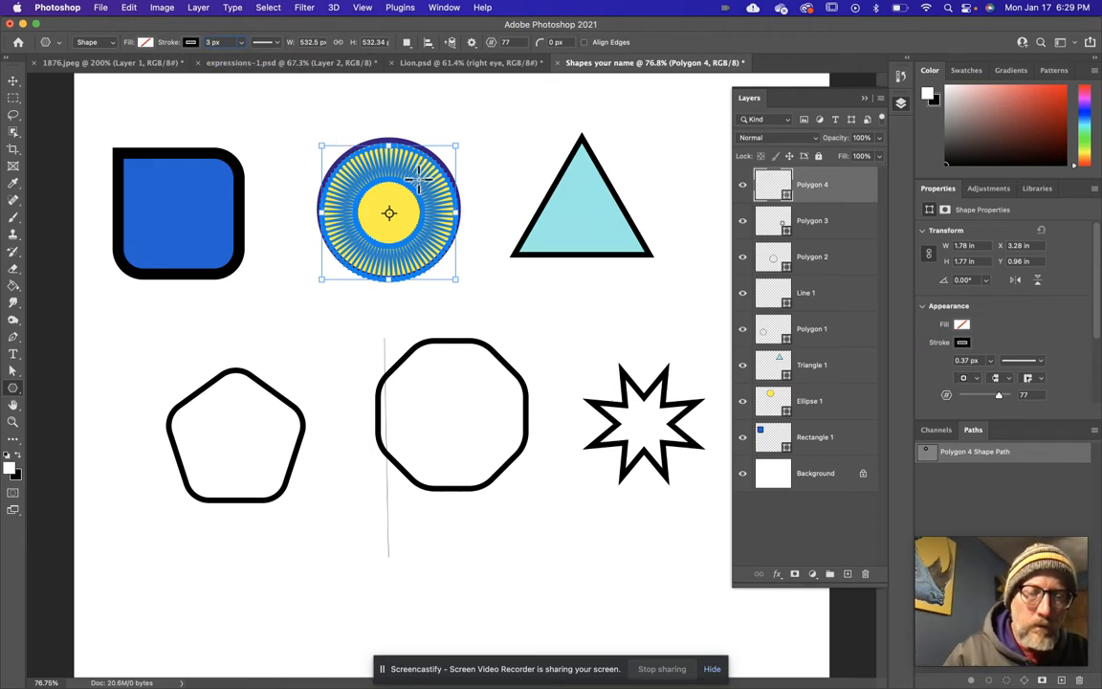
scroll(418, 177, "up", 3)
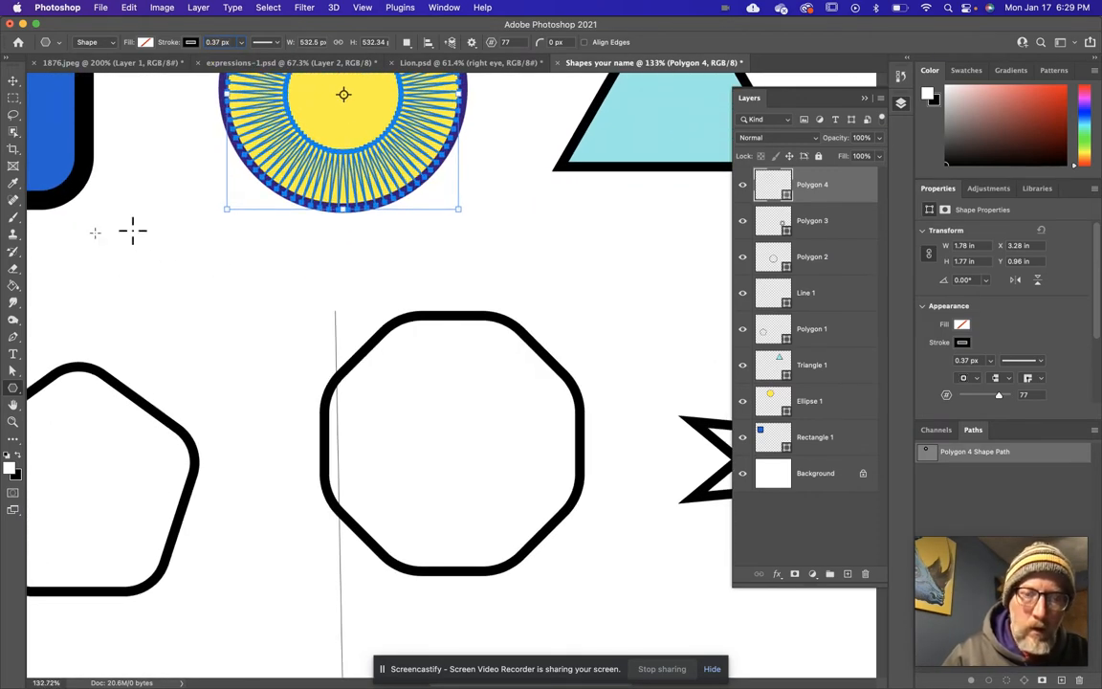
left_click(14, 82)
left_click(185, 307)
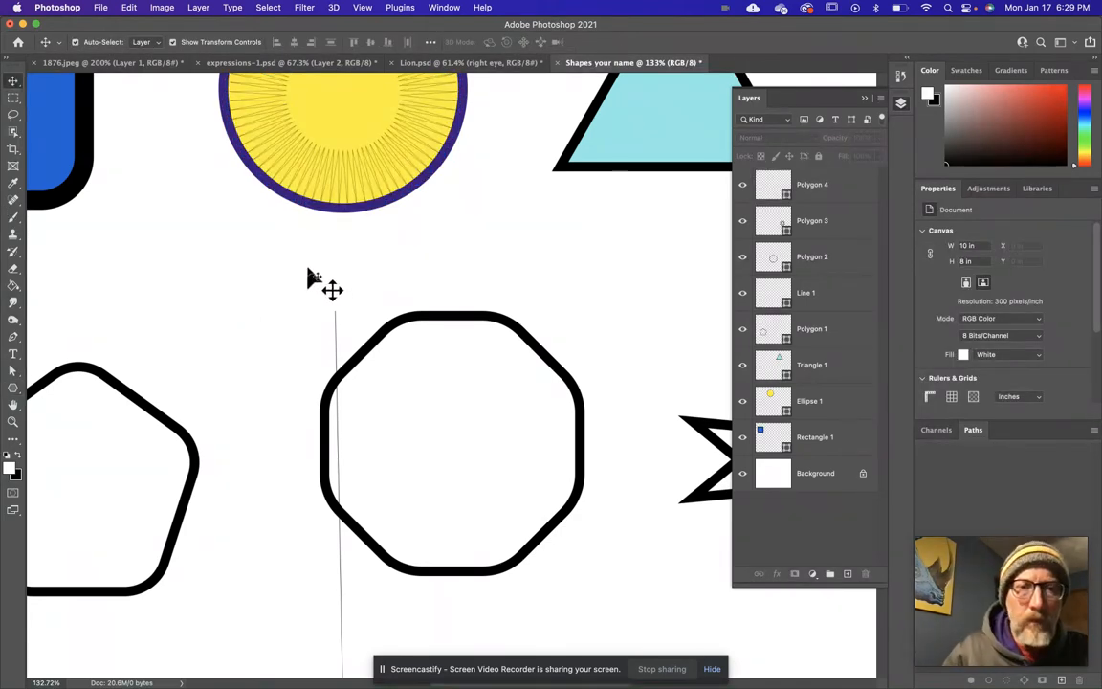
scroll(308, 277, "up", 5)
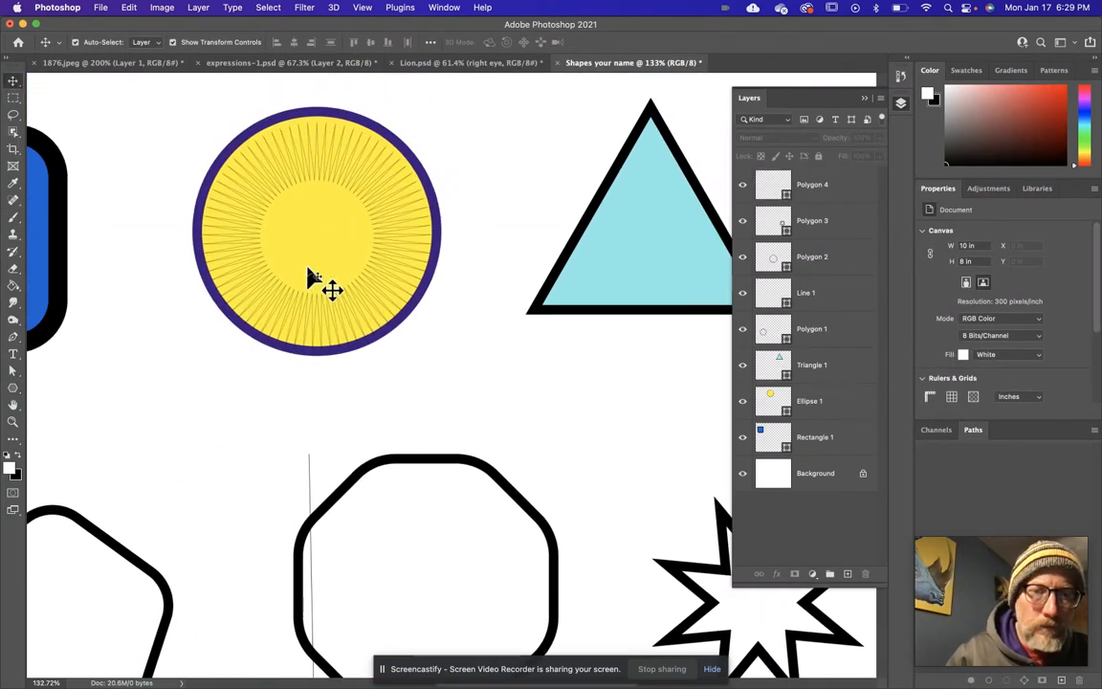
Move the yellow circle down slightly so it is centered around the 77-pointed star.
left_click(321, 182)
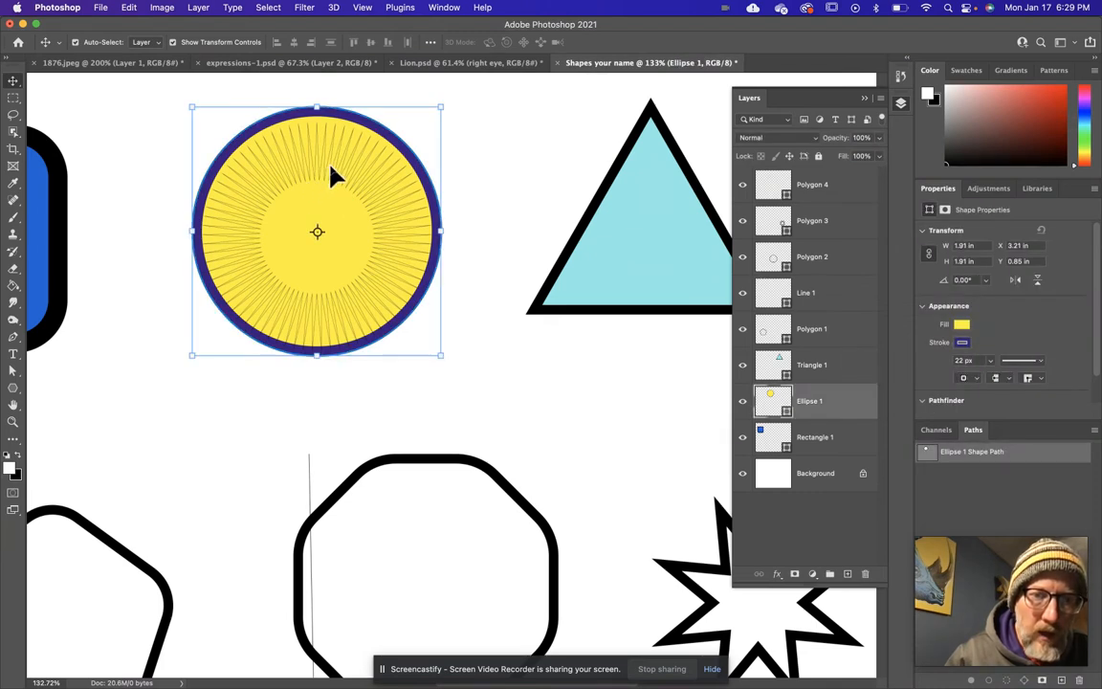
mouse_move(334, 176)
left_mouse_down()
mouse_move(300, 285)
mouse_move(334, 211)
mouse_move(333, 174)
left_mouse_up()
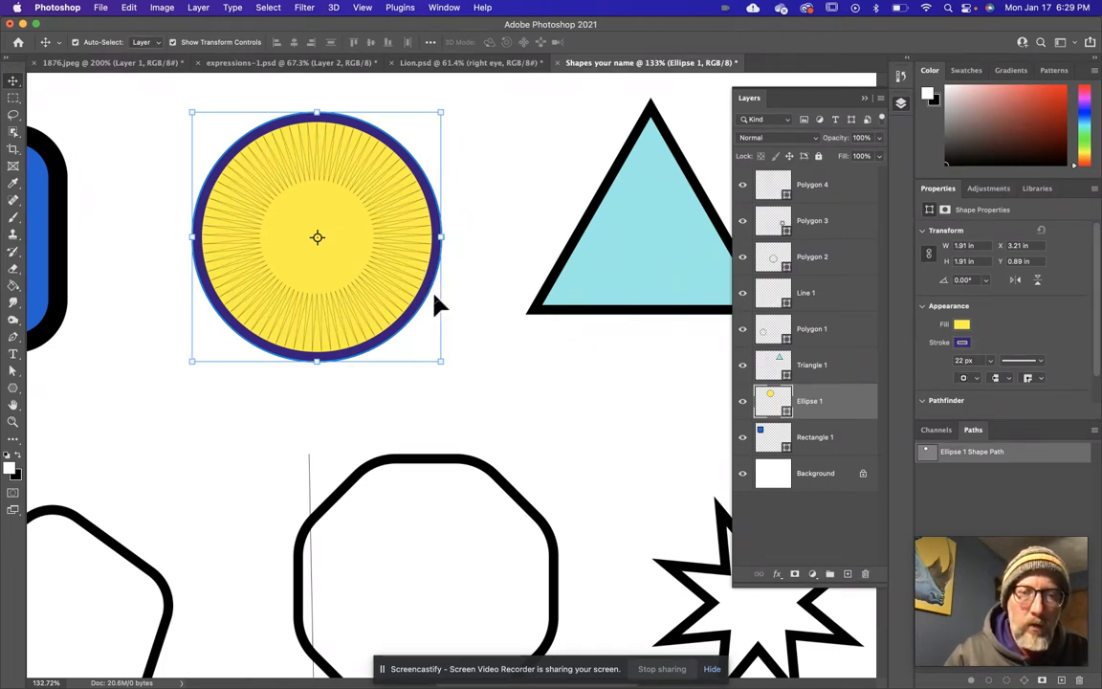
Select all the example shapes and delete them, leaving only the Background layer.
scroll(435, 304, "down", 3)
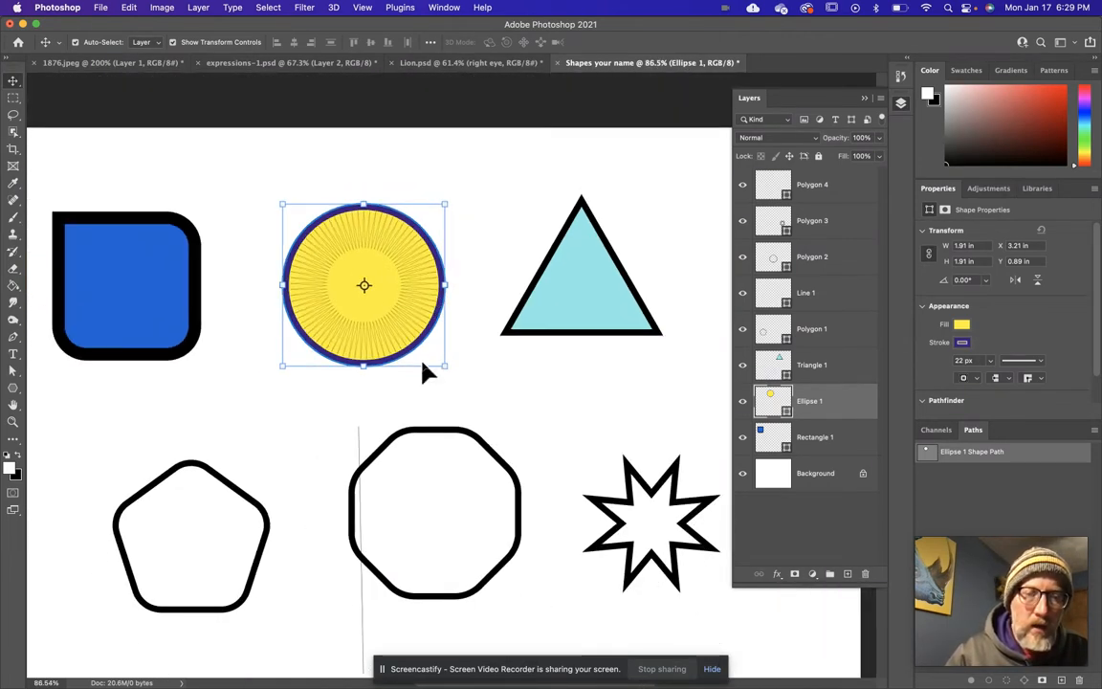
scroll(423, 367, "down", 2)
scroll(423, 368, "left", 2)
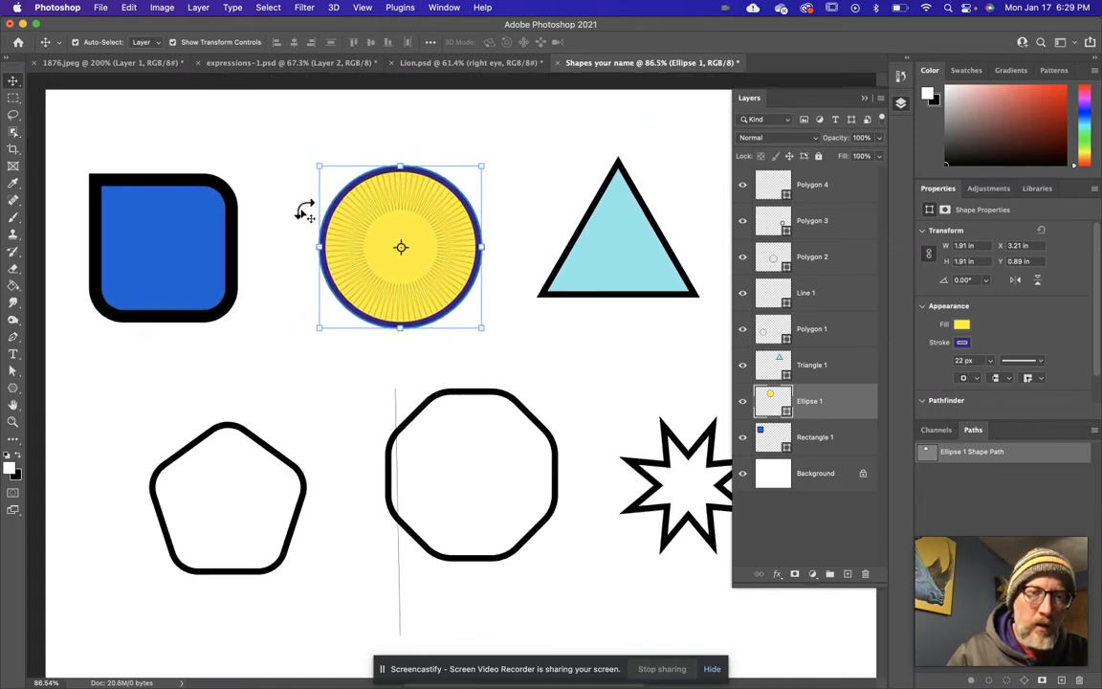
left_click_drag(64, 127, 681, 573)
key("Delete")
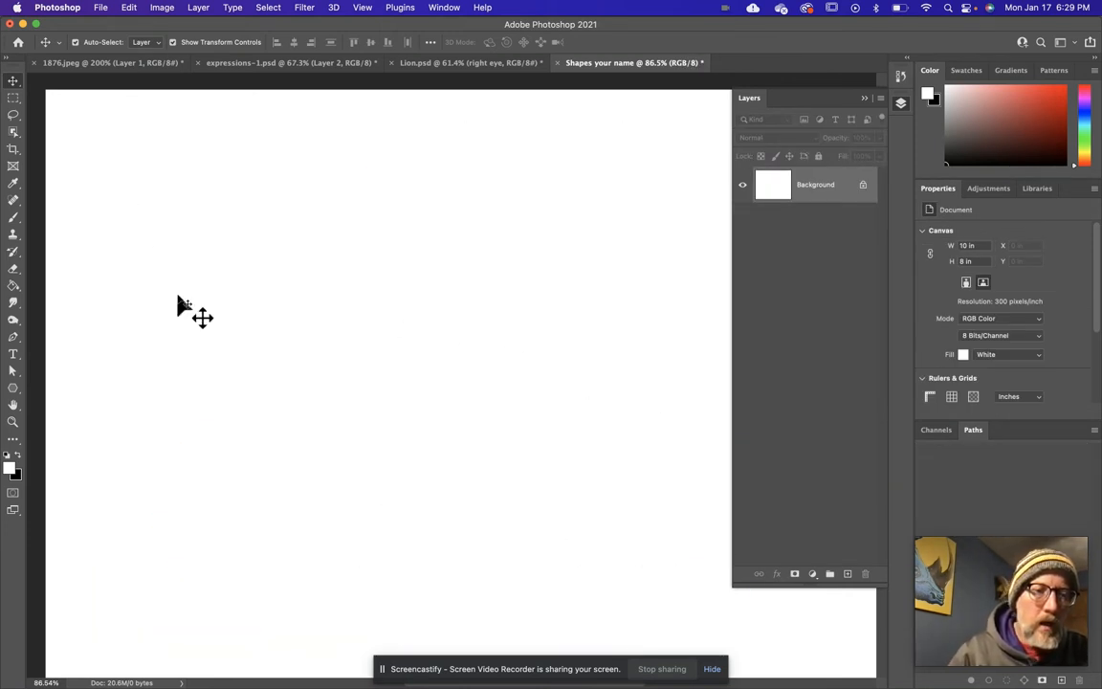
Draw a red-filled rectangle about 2.42 in wide and 3.28 in high in the left half of the canvas.
left_click(12, 389)
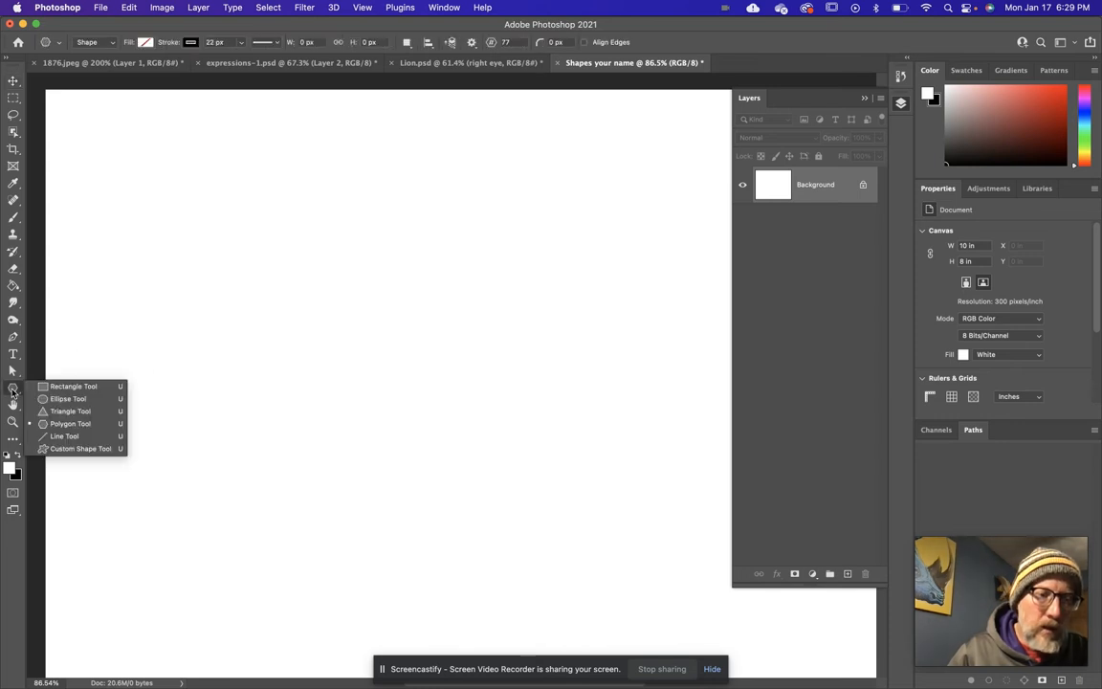
left_click(73, 386)
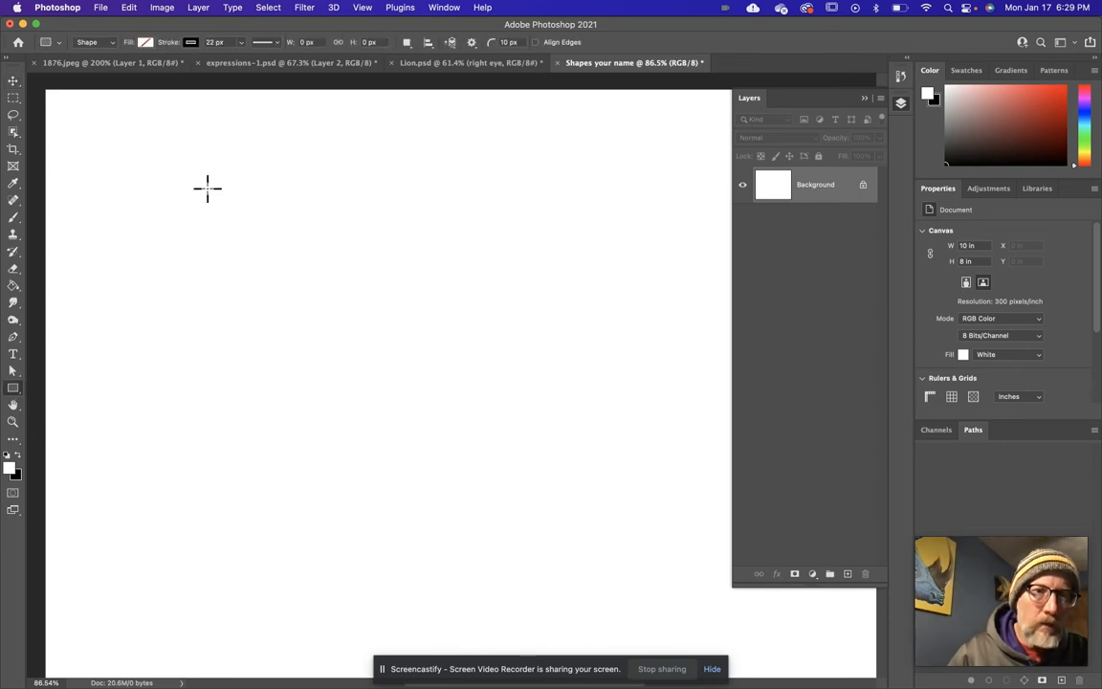
left_click(142, 42)
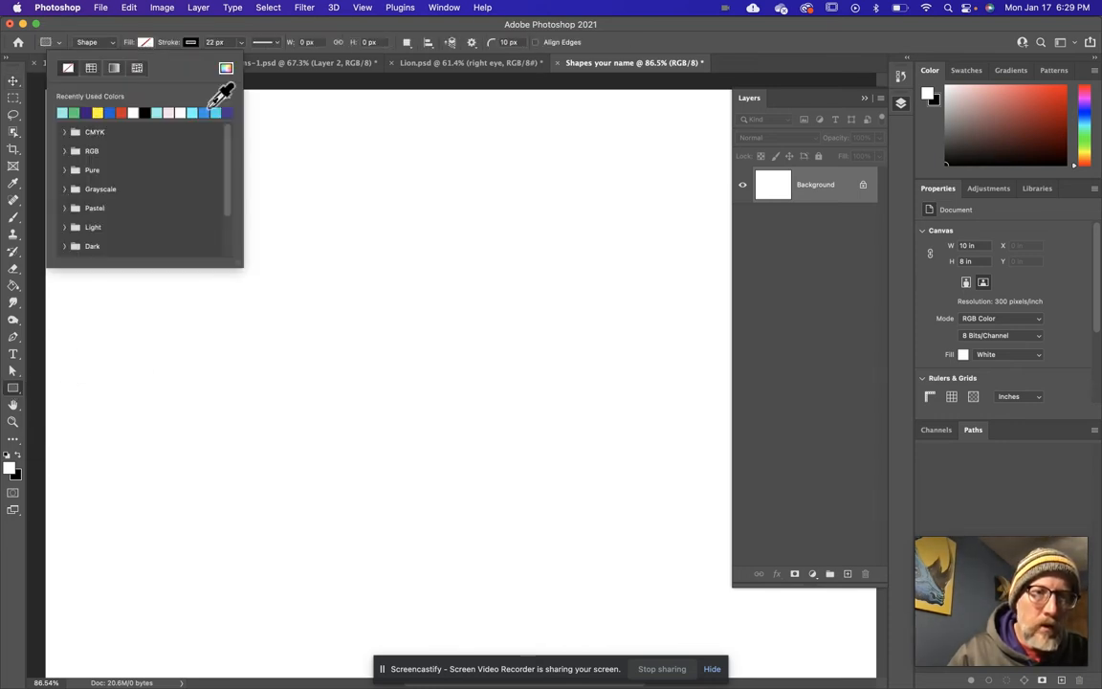
left_click(122, 113)
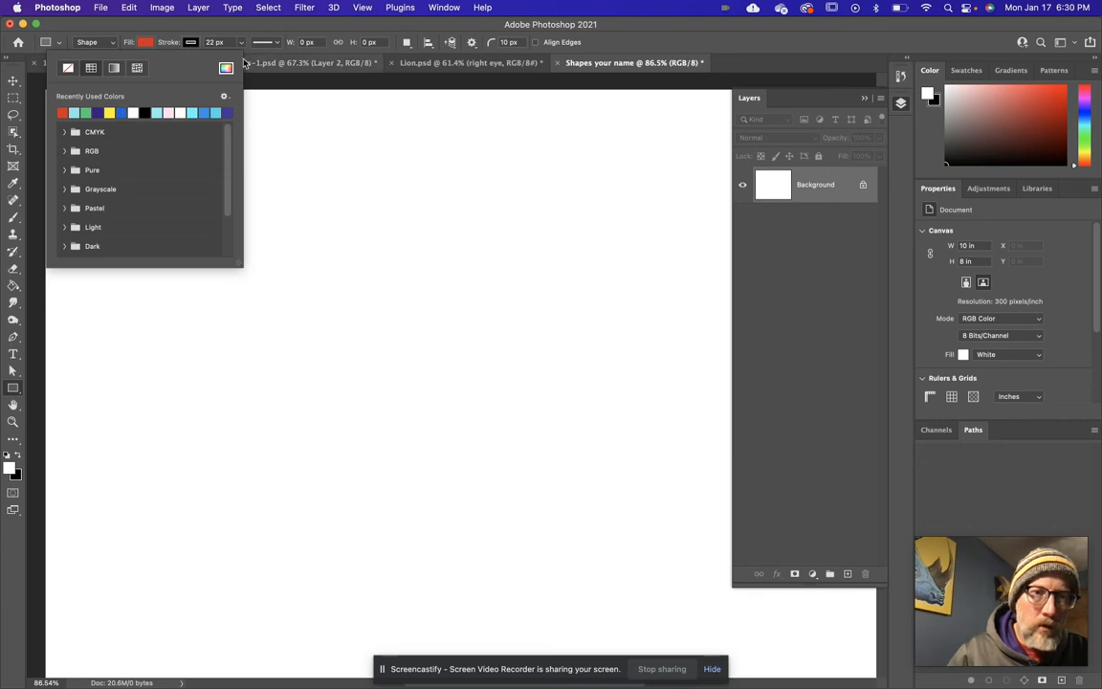
left_click(242, 27)
left_click_drag(193, 195, 400, 475)
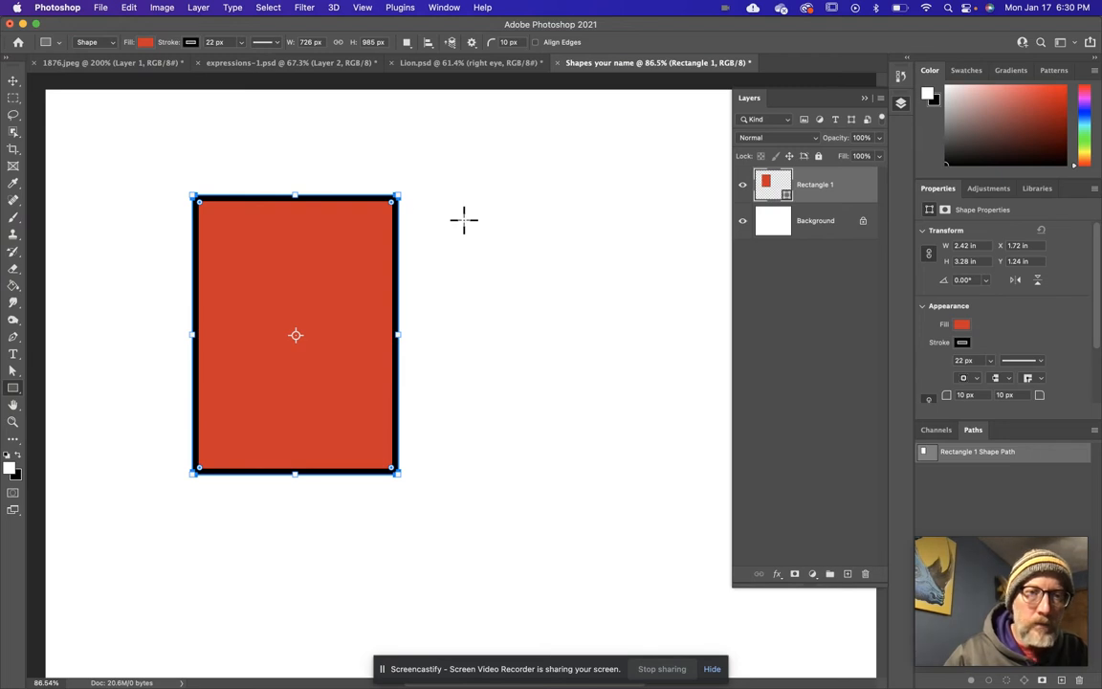
Use Combine Shapes to add a rectangle about 1.06 × 1.26 in overlapping the red rectangle's upper-left corner.
left_click(406, 43)
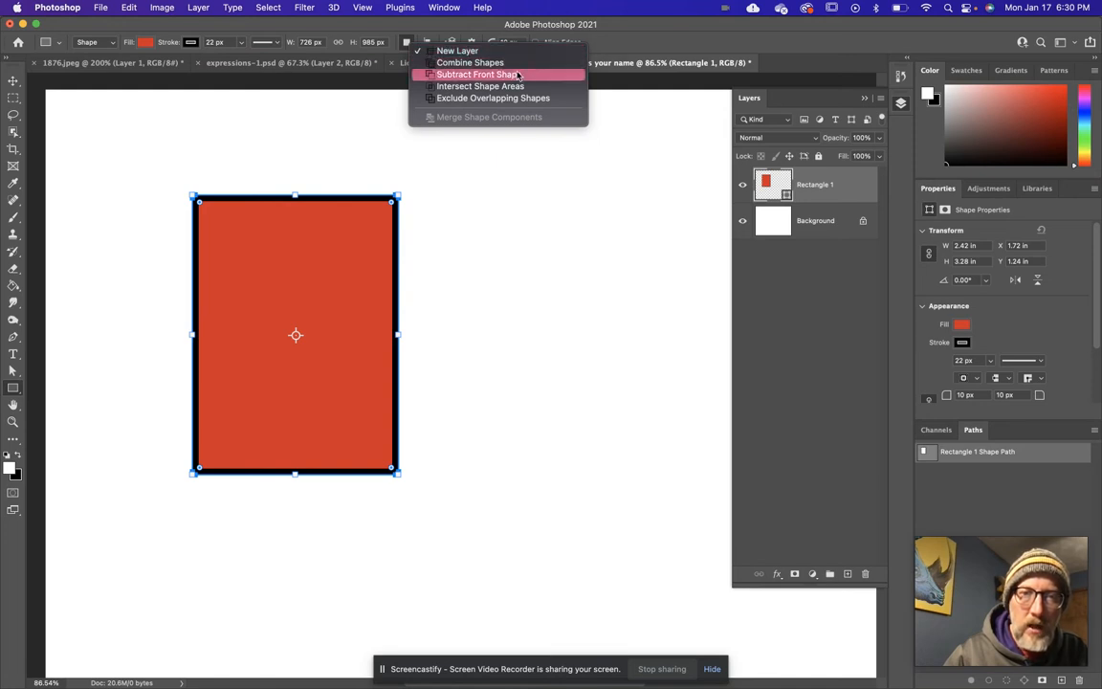
left_click(470, 62)
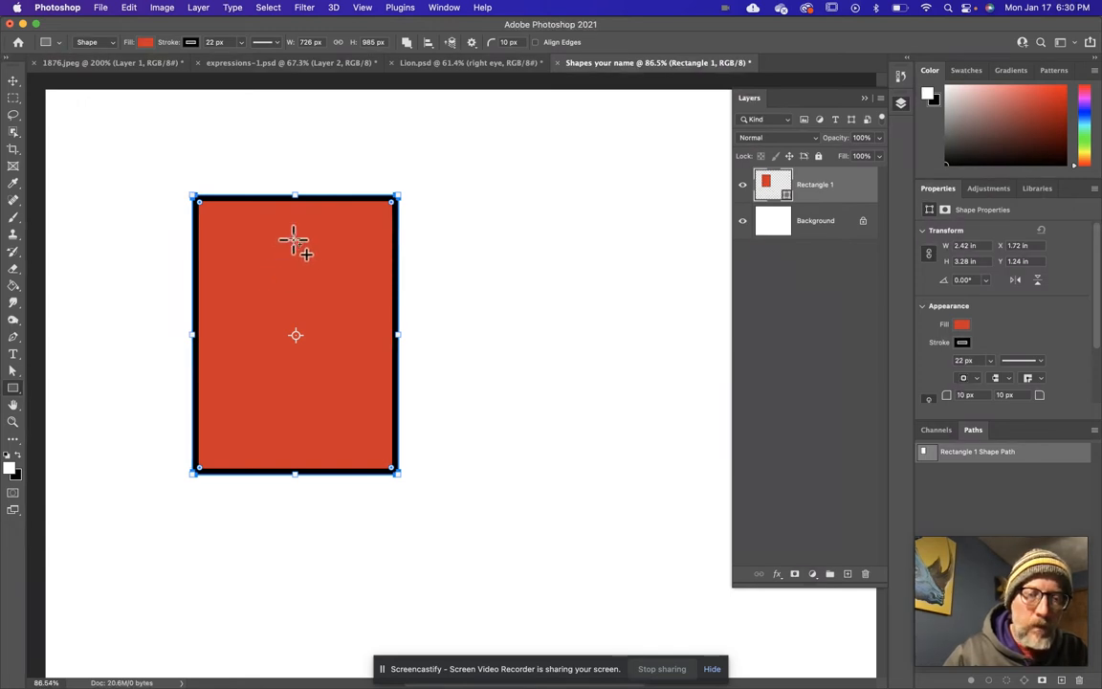
left_click_drag(158, 162, 247, 268)
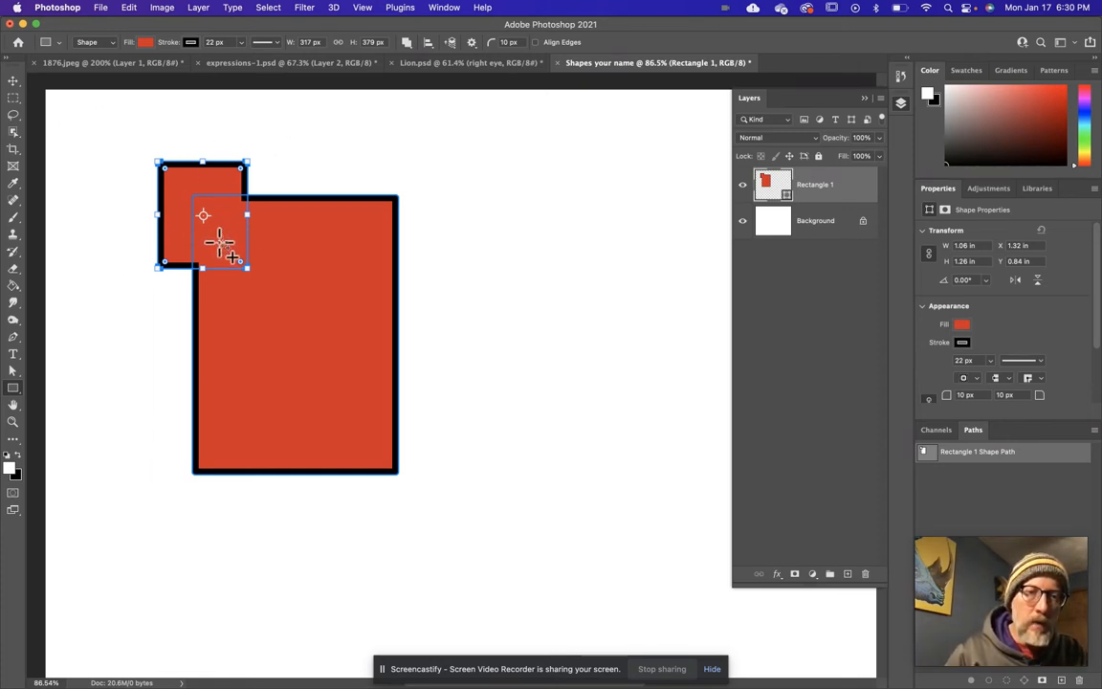
Move the combined red shape toward the middle of the canvas, to about X 3.33 in, Y 1.35 in.
left_click(14, 81)
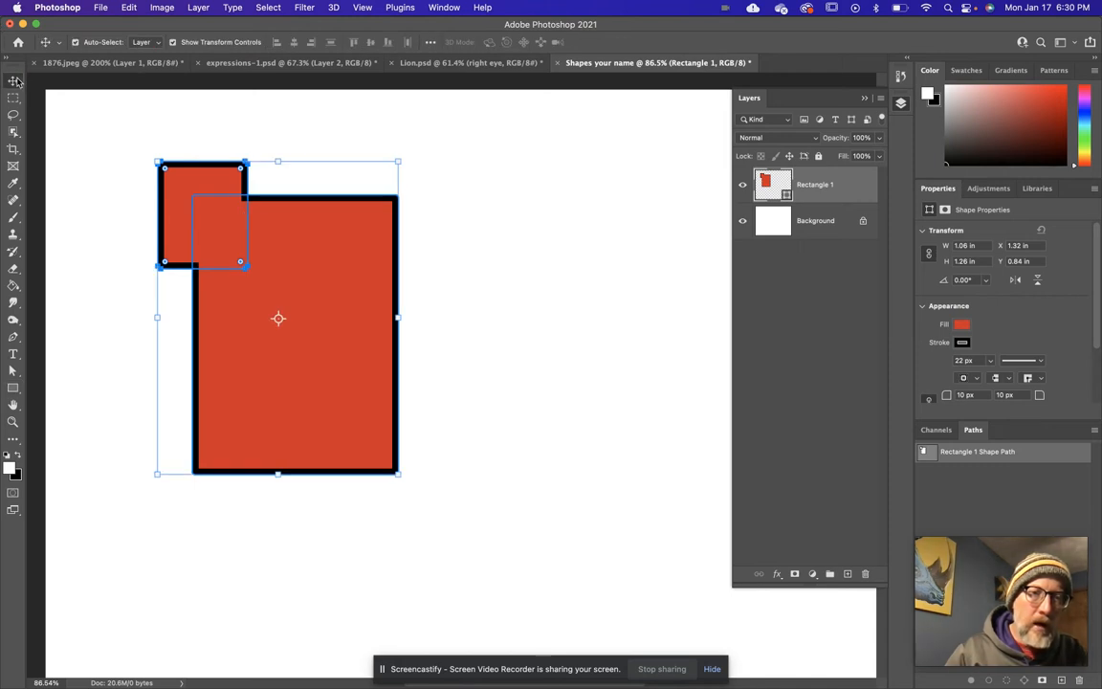
left_click(505, 252)
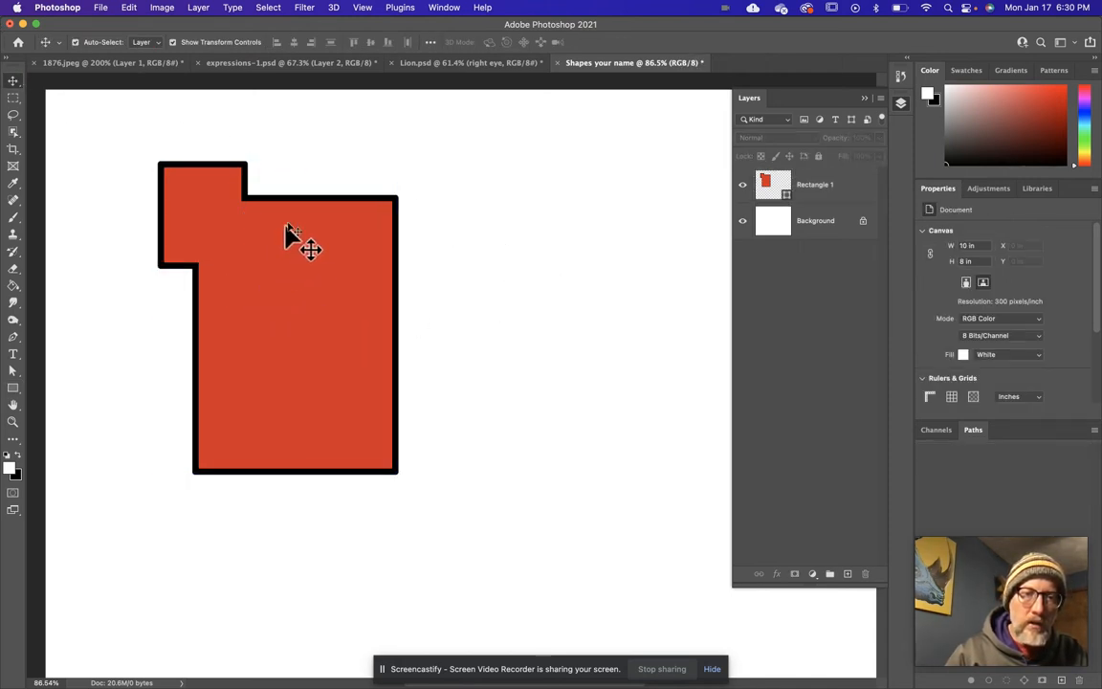
left_click_drag(274, 293, 440, 333)
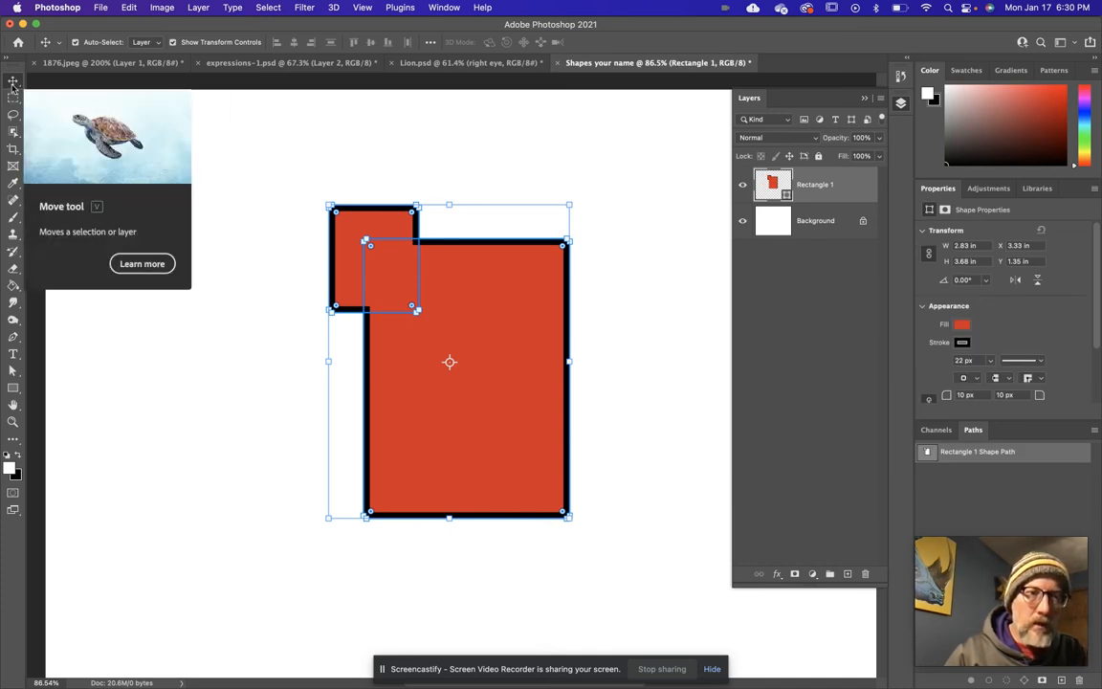
Set the rectangle tool's path operation to Subtract Front Shape and undo its effect on the existing shape.
left_click(14, 388)
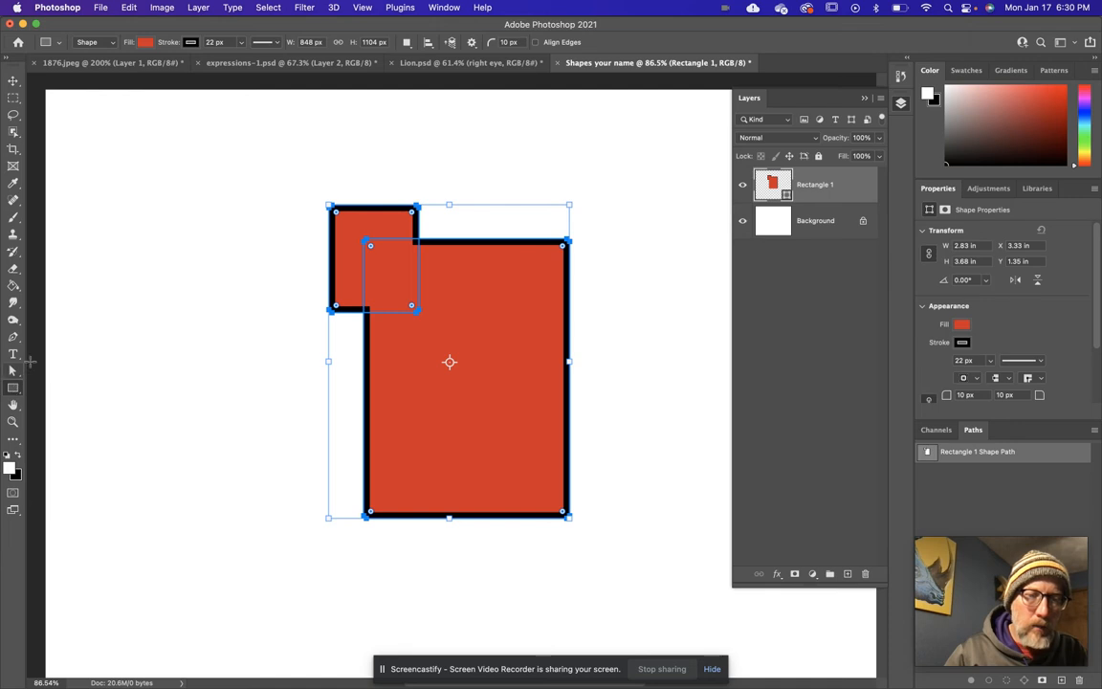
left_click(408, 43)
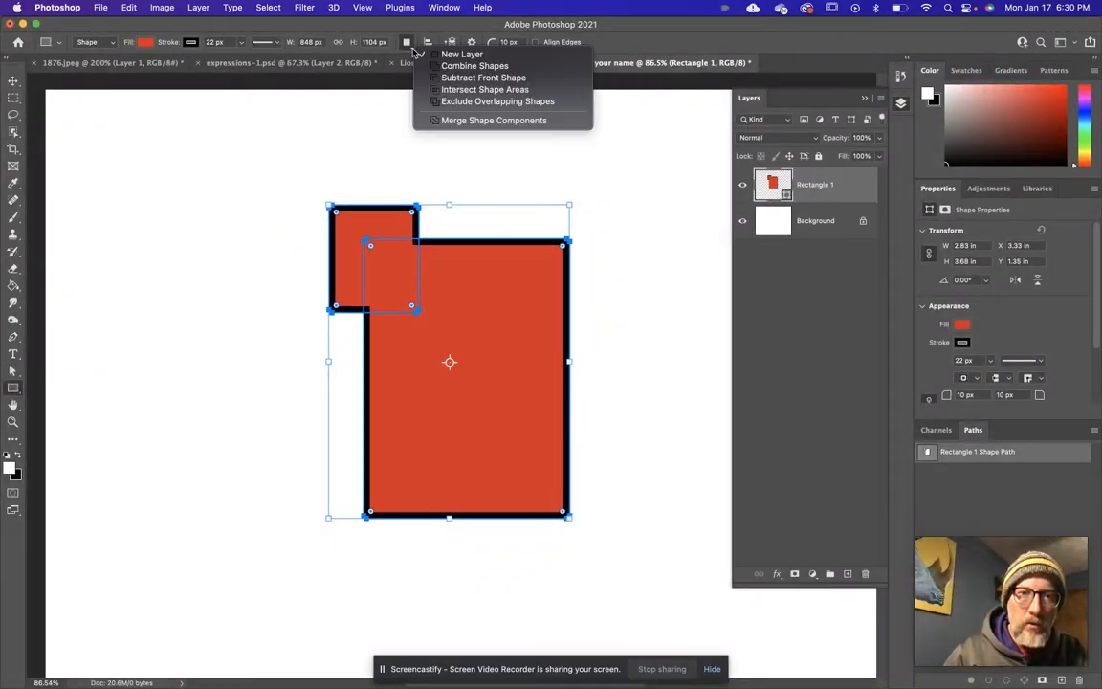
left_click(489, 77)
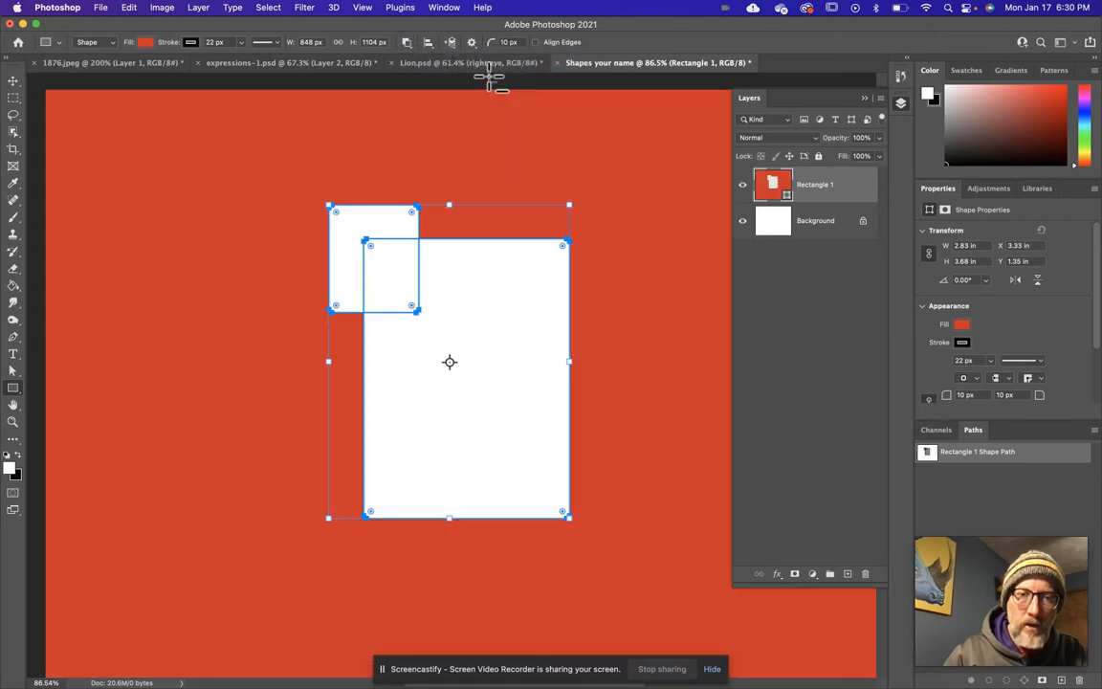
key("super+z")
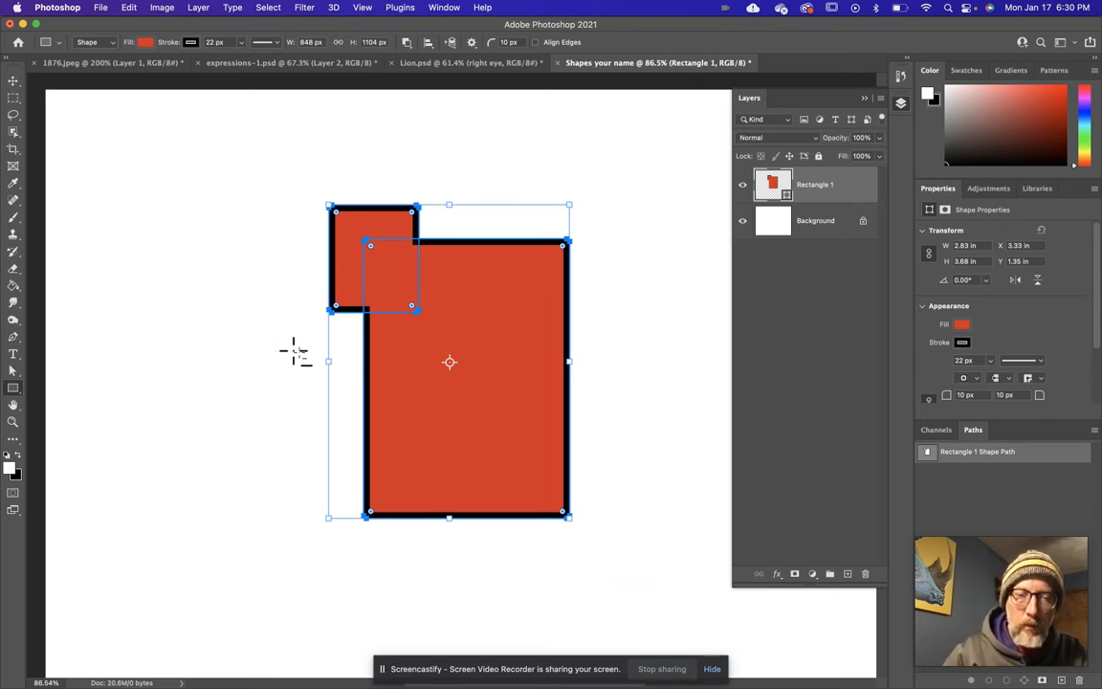
Subtract three rectangles from the red shape: about 1.41 × 0.89 in across its right edge, 0.46 × 0.33 in and 0.44 × 0.67 in inside.
left_click_drag(602, 301, 482, 375)
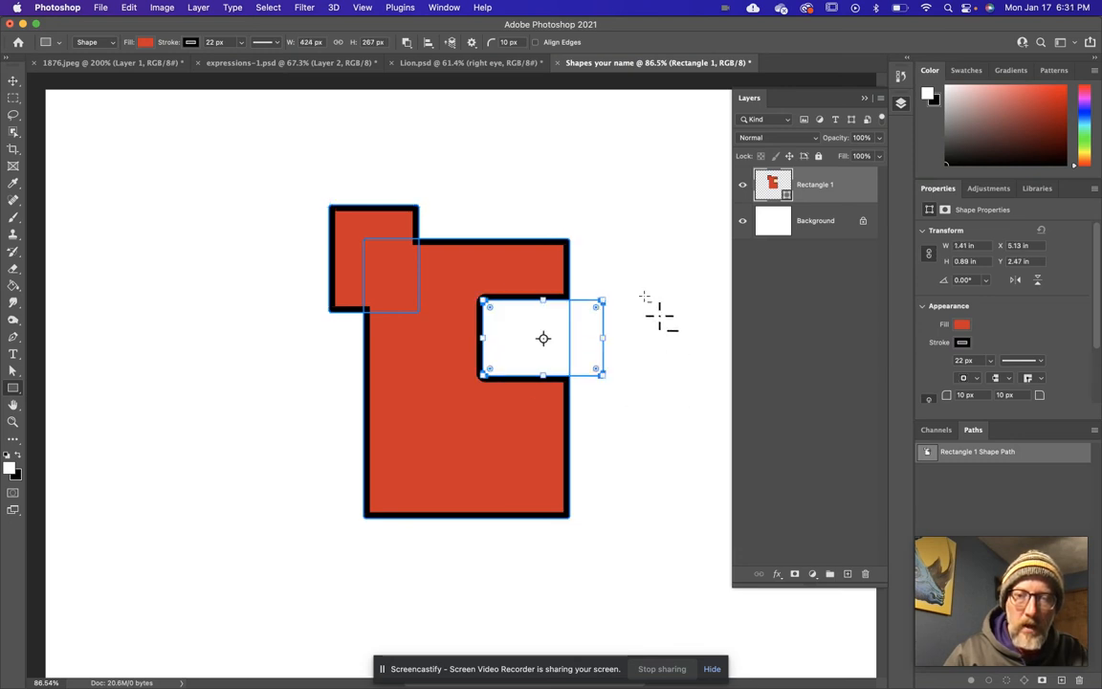
left_click_drag(404, 415, 446, 443)
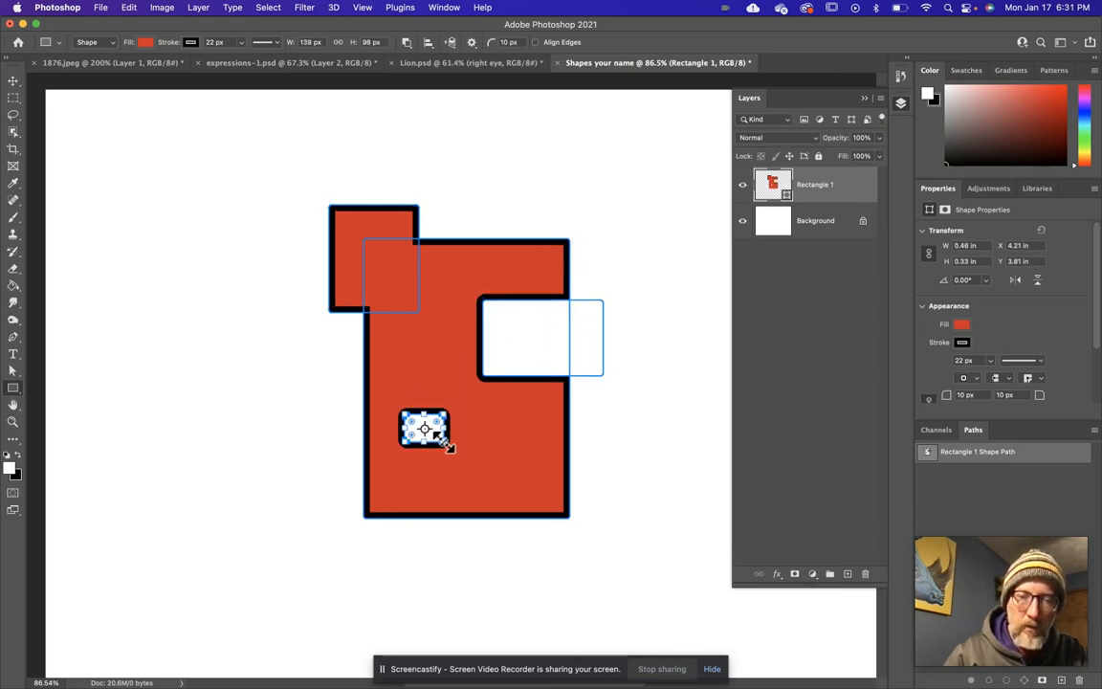
left_click_drag(388, 280, 429, 337)
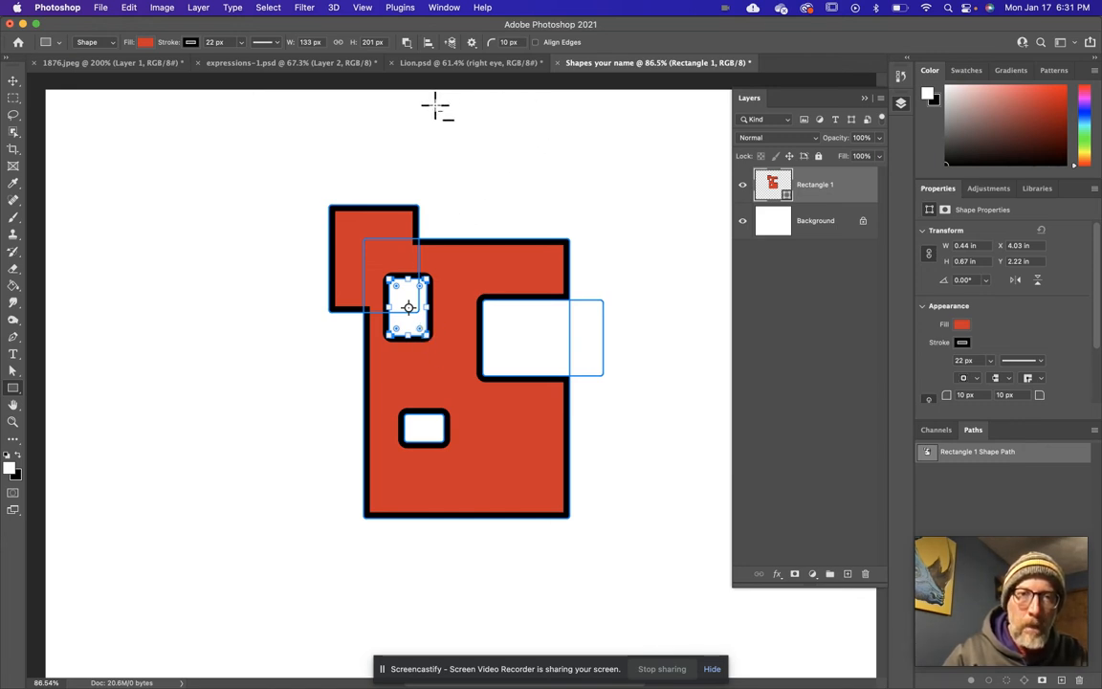
Try Intersect Shape Areas on the last cutout and with a rectangle about 1.1 × 1.06 in at the upper-left corner, undoing both.
left_click(406, 42)
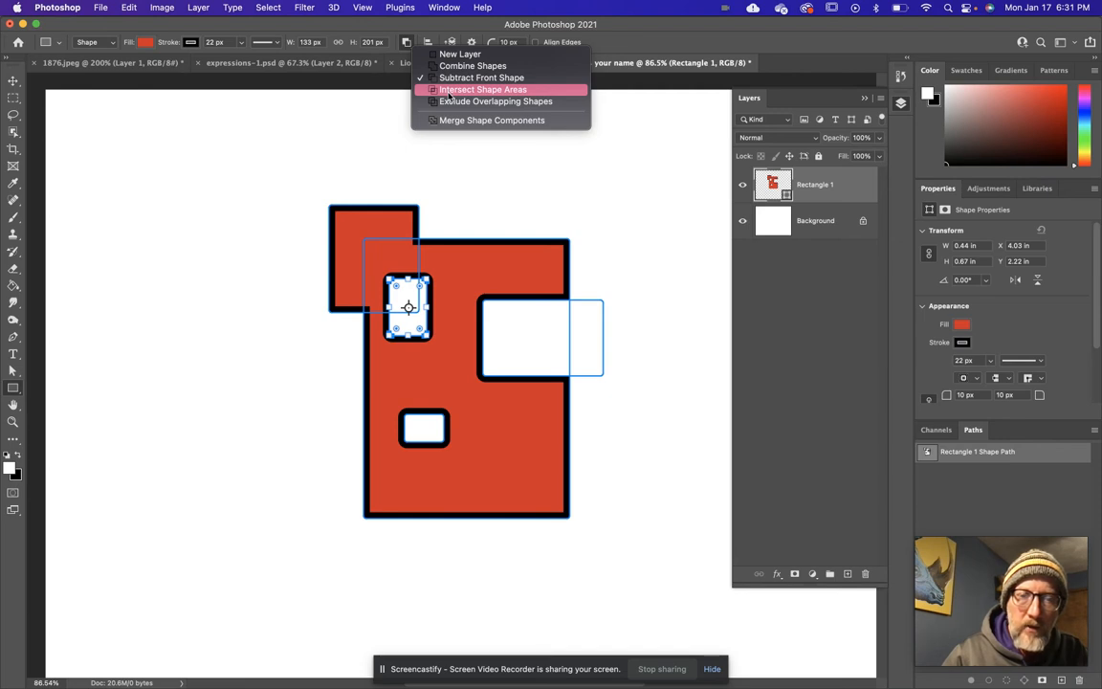
left_click(482, 89)
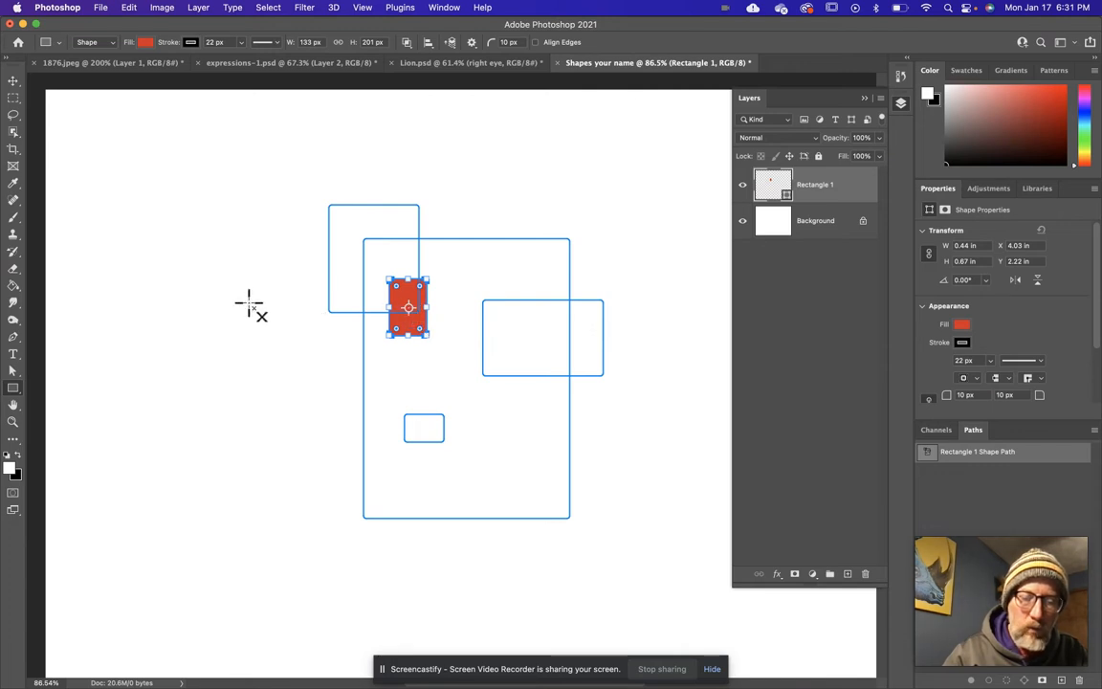
key("super+z")
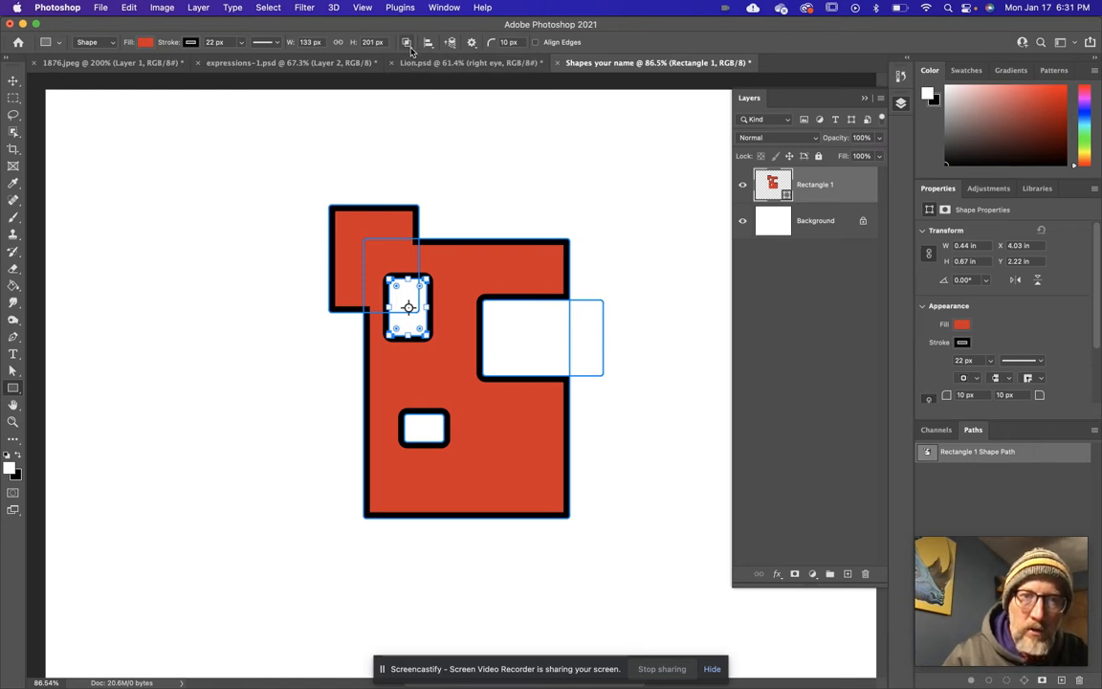
left_click_drag(273, 155, 364, 244)
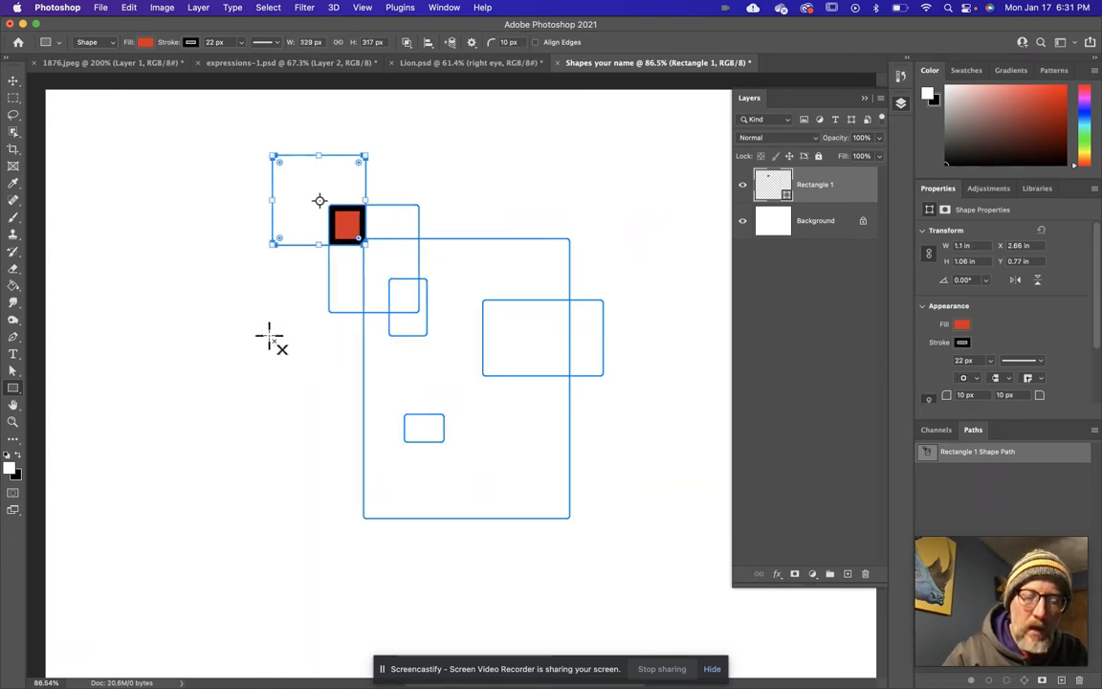
key("super+z")
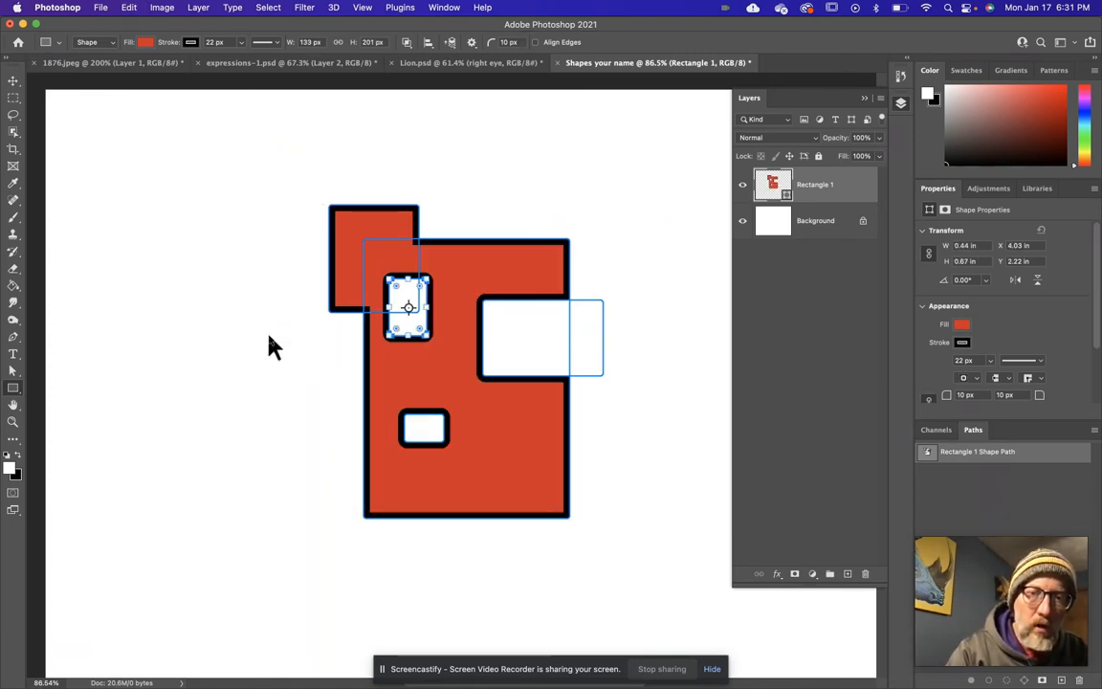
left_click(407, 43)
left_click(435, 64)
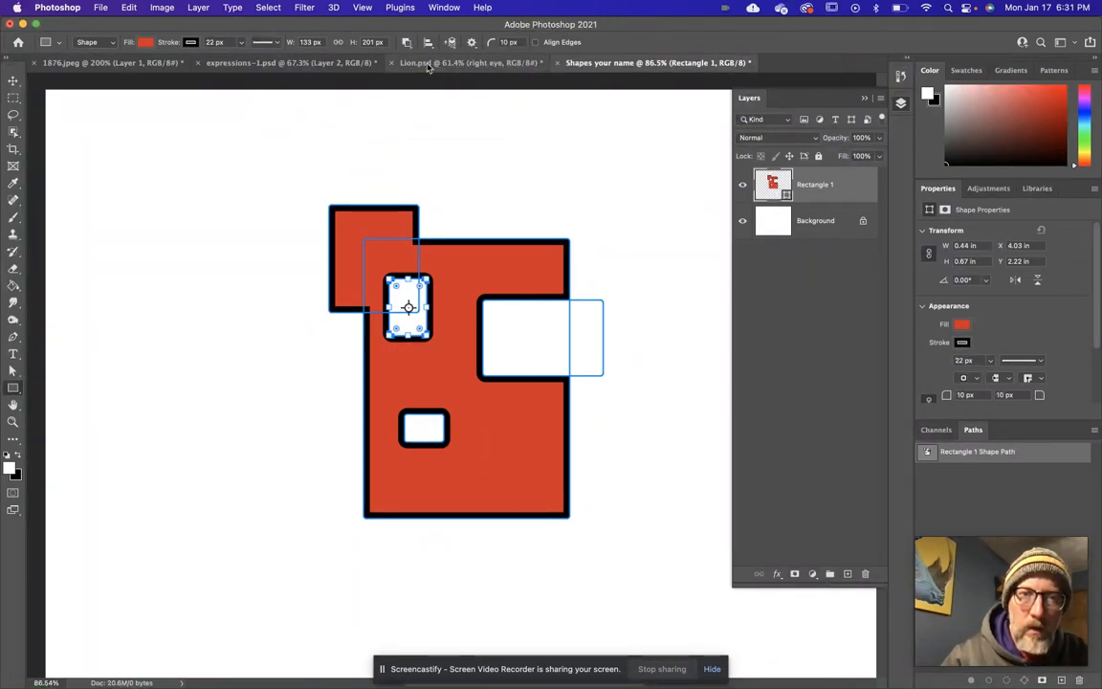
Use Exclude Overlapping Shapes to draw a rectangle about 0.76 × 0.78 in over the red shape's upper-left corner.
left_click(406, 42)
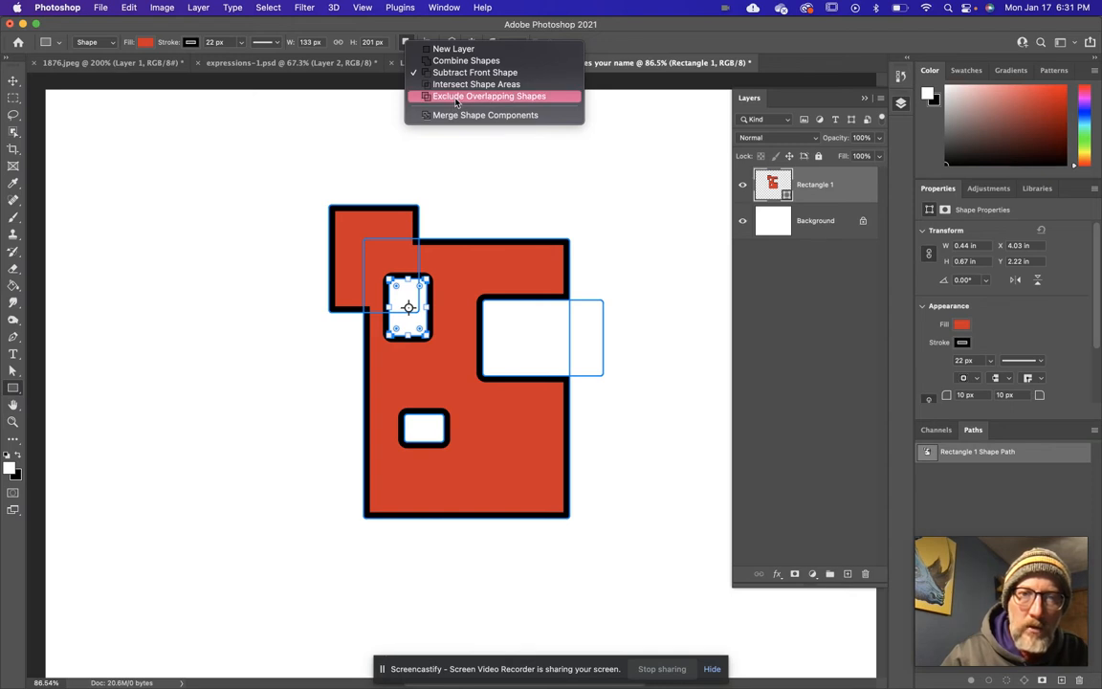
left_click(456, 100)
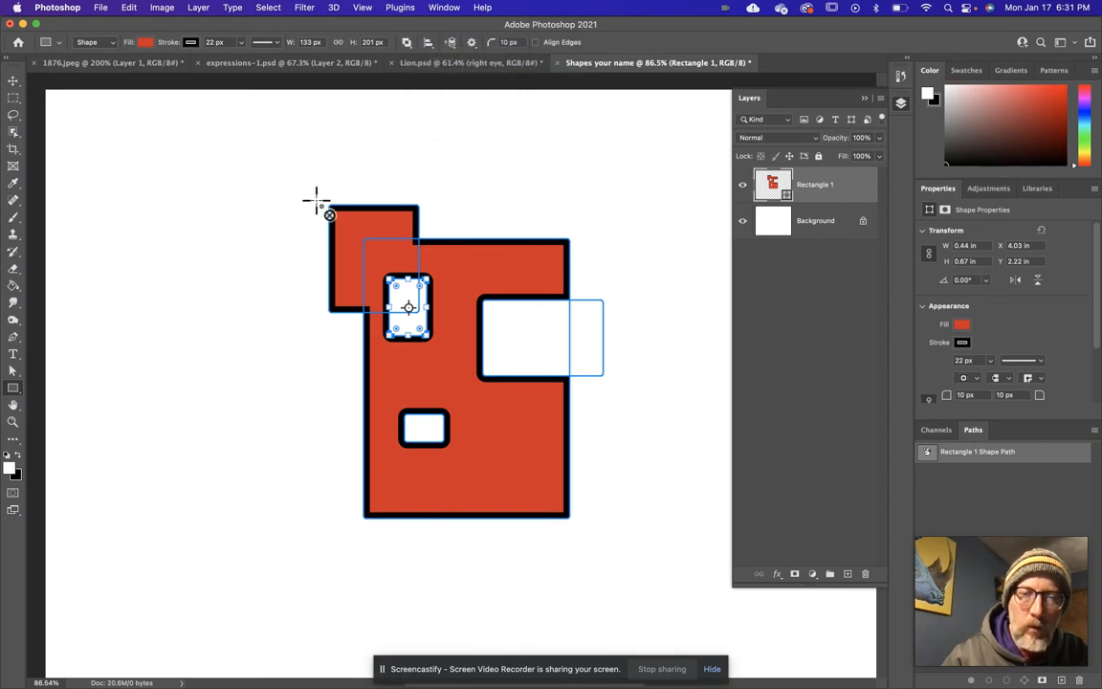
left_click_drag(300, 176, 361, 236)
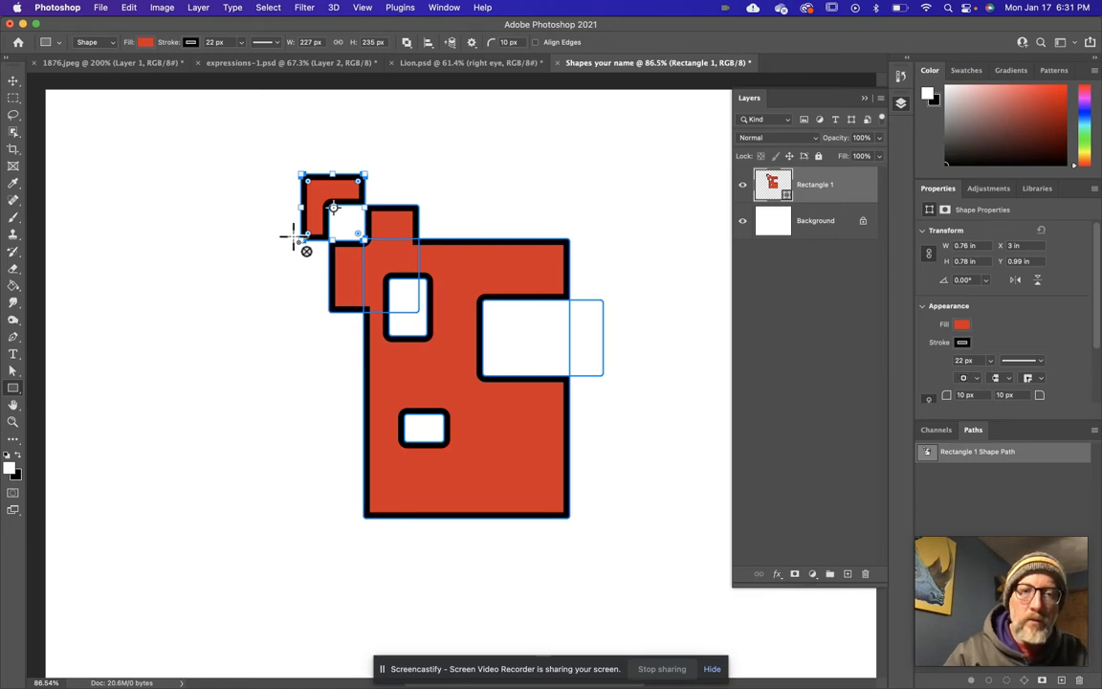
Draw a separate red rectangle about 1.79 × 1.64 in on a new layer, left of the combined shape.
left_click(407, 42)
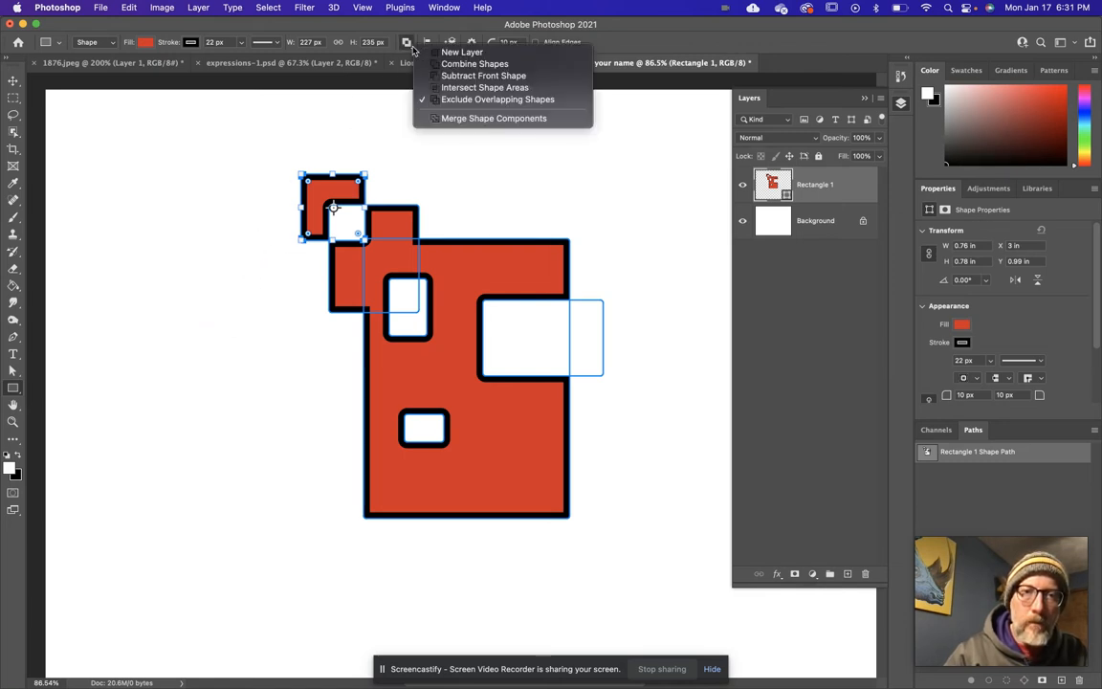
left_click(461, 52)
left_click_drag(123, 307, 273, 444)
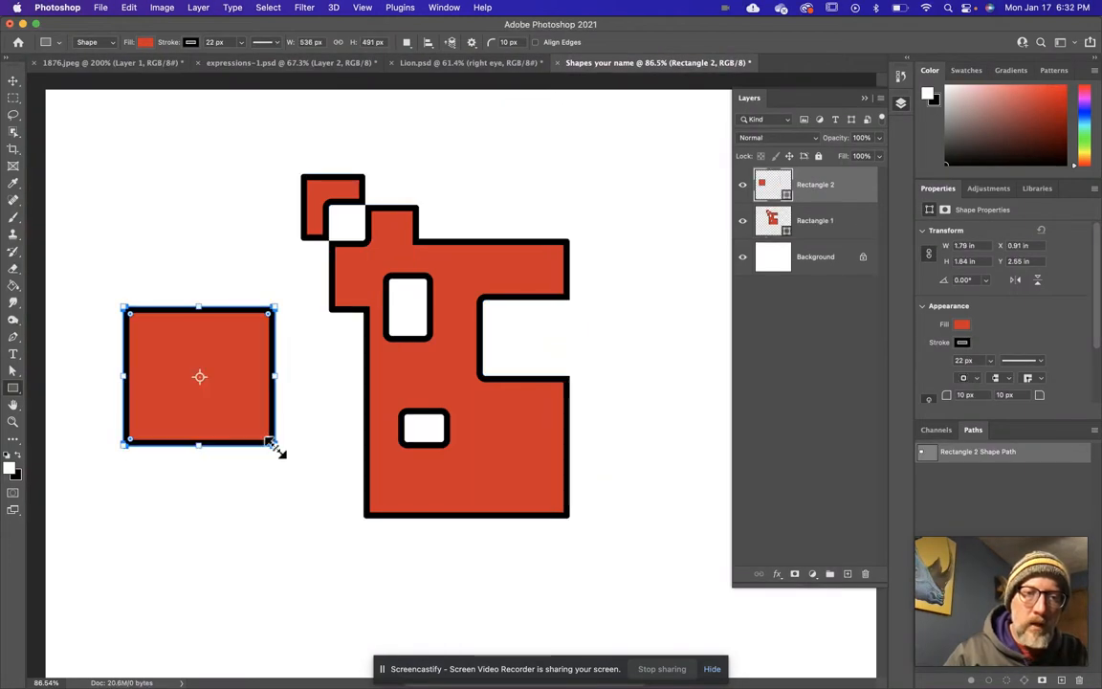
Combine two rectangles with the separate red one: about 1.02 × 1.37 in over its upper-left corner, 1.15 × 1.2 in over its lower-right.
left_click(406, 42)
left_click(454, 60)
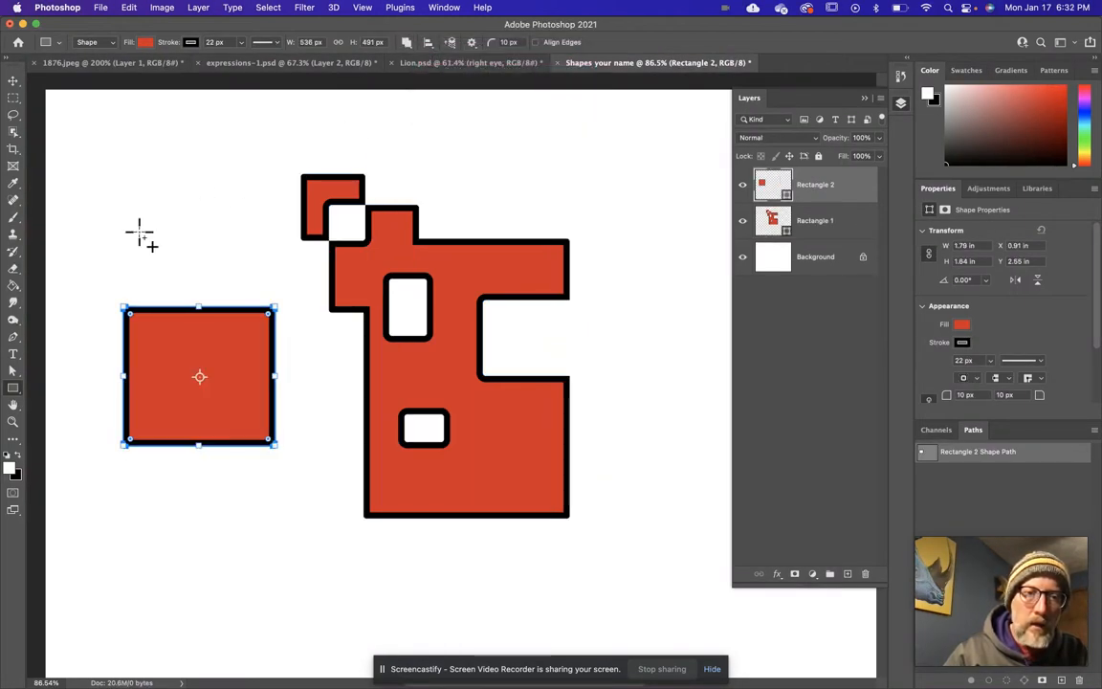
left_click_drag(89, 250, 280, 490)
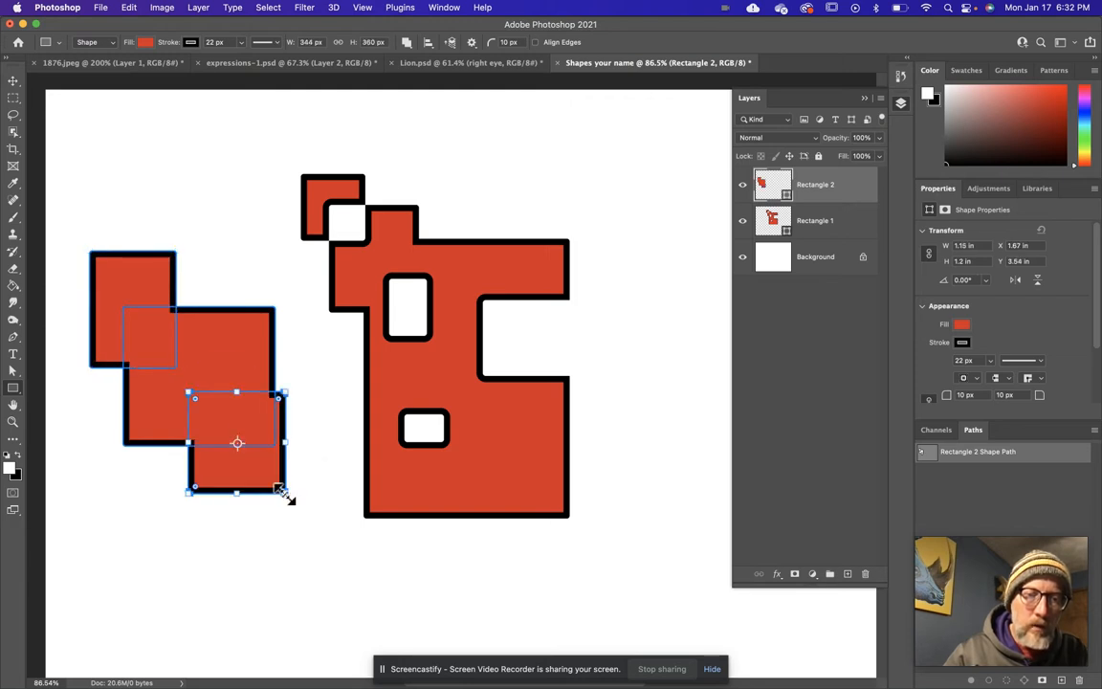
Try subtracting the lower-right rectangle, undo it, and subtract a rectangle about 0.88 × 0.84 in from the middle of the combined shape.
left_click(410, 43)
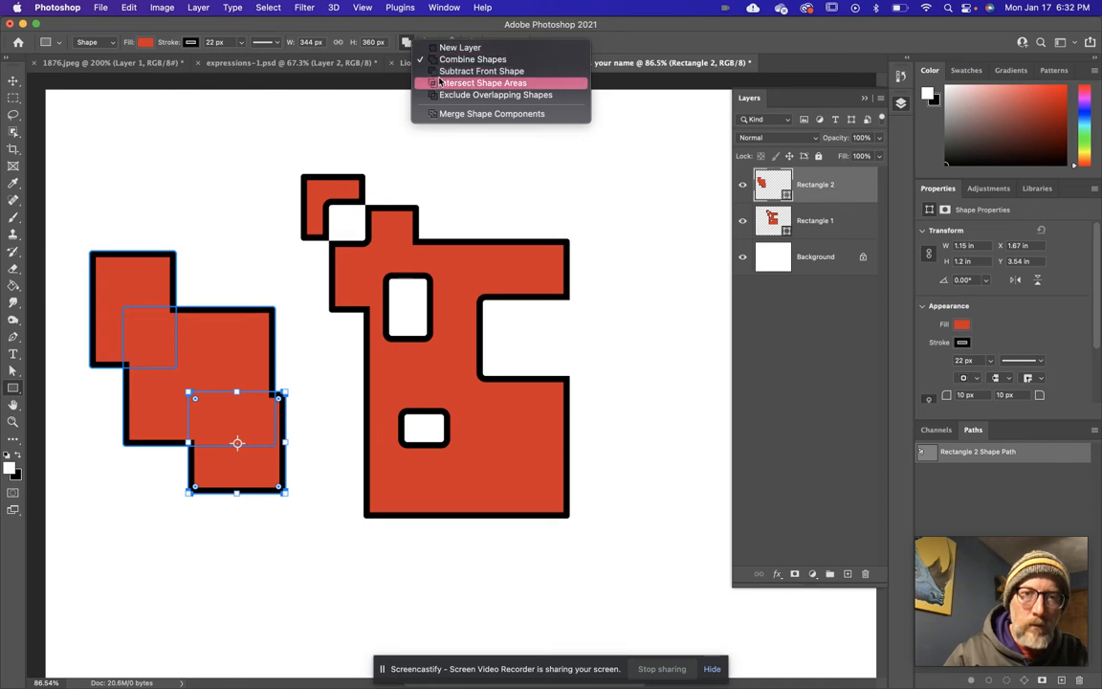
left_click(441, 72)
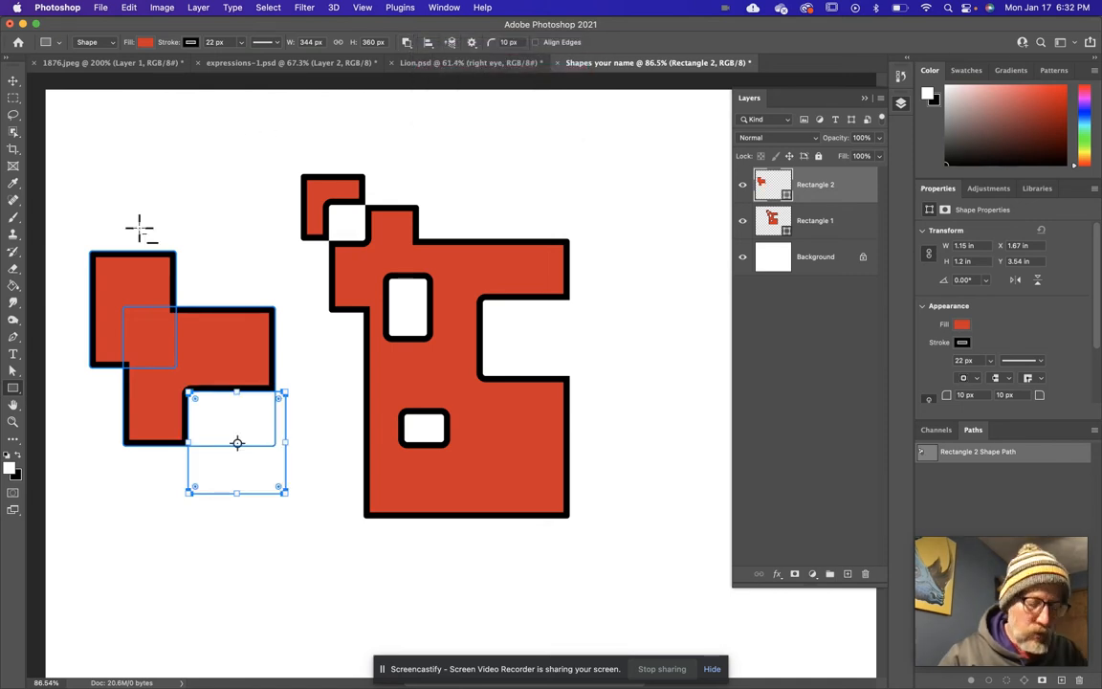
key("super+z")
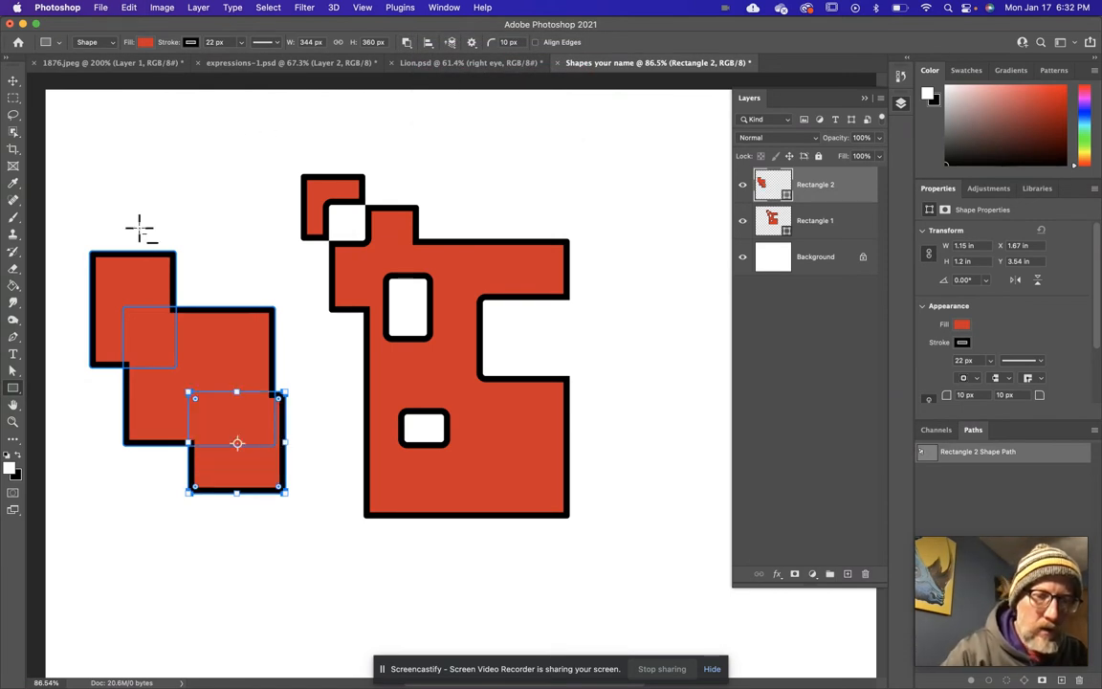
left_click_drag(160, 342, 239, 417)
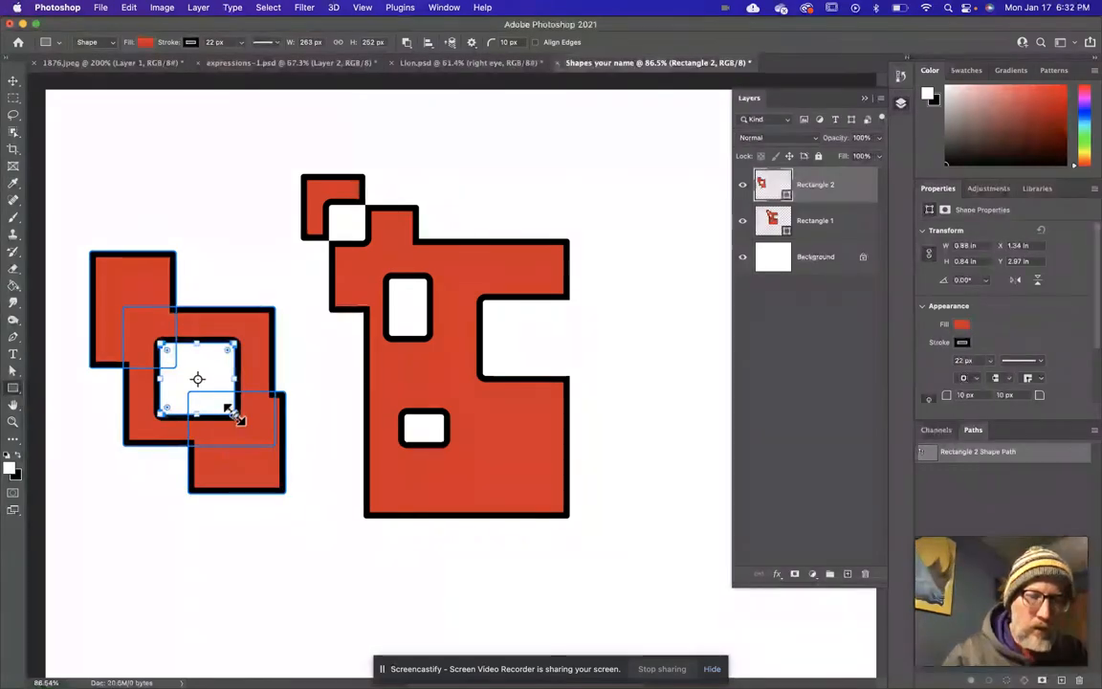
left_click(408, 43)
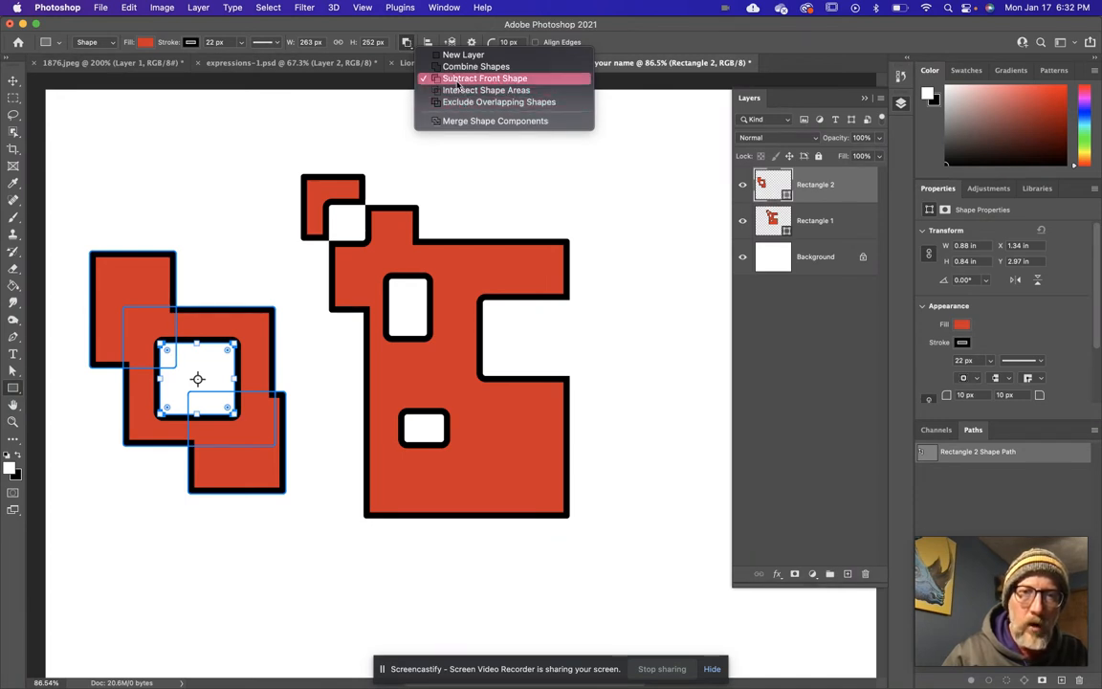
left_click(409, 46)
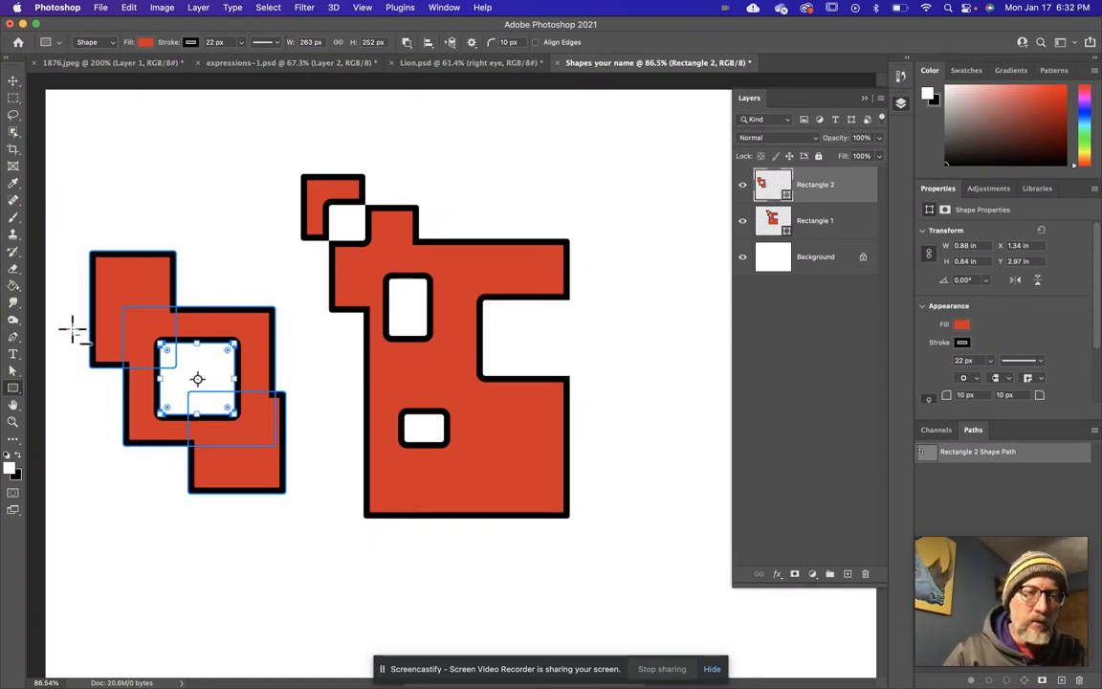
With the Direct Selection tool, pull the upper-left rectangle's top edge upward and its left edge outward.
left_click(14, 373)
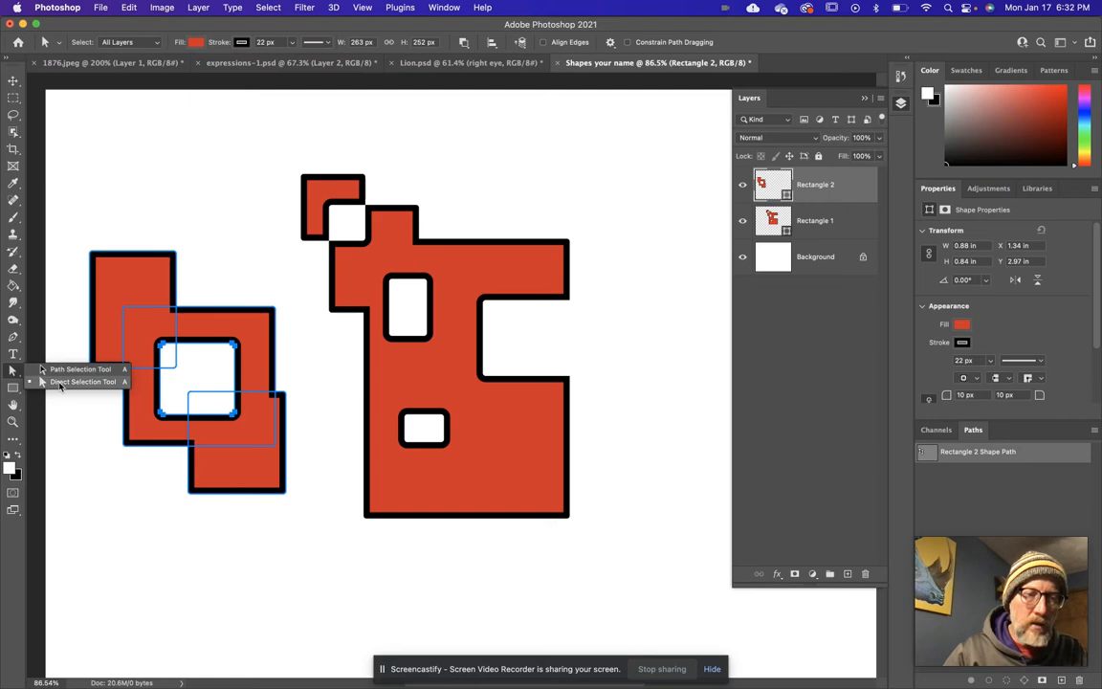
left_click(59, 382)
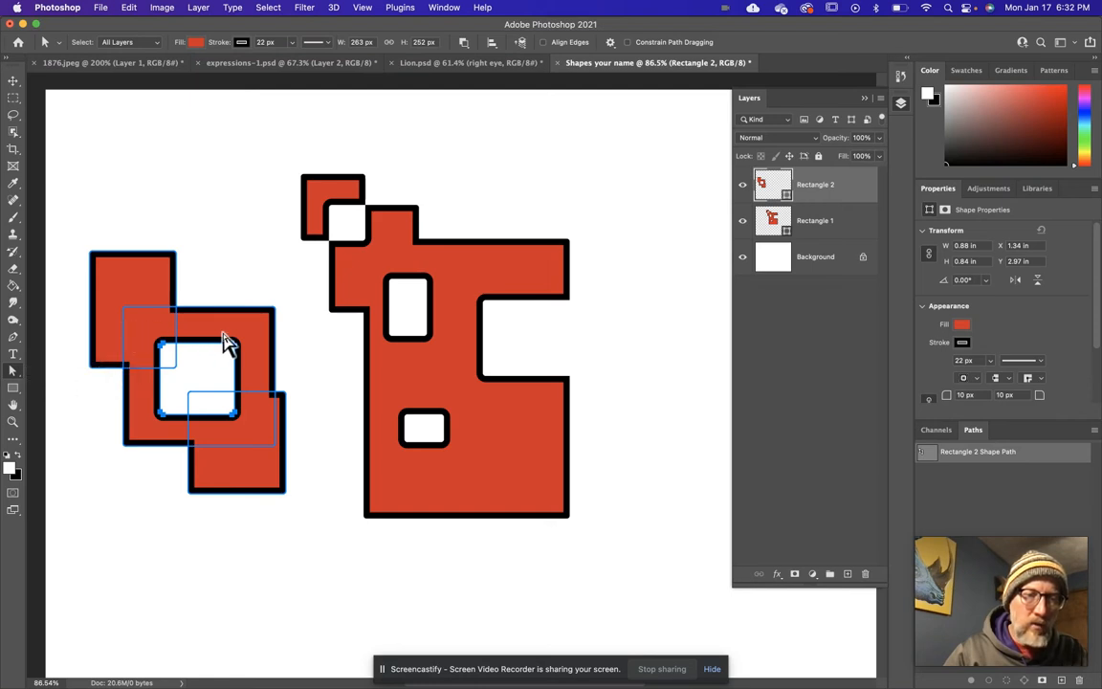
left_click(143, 285)
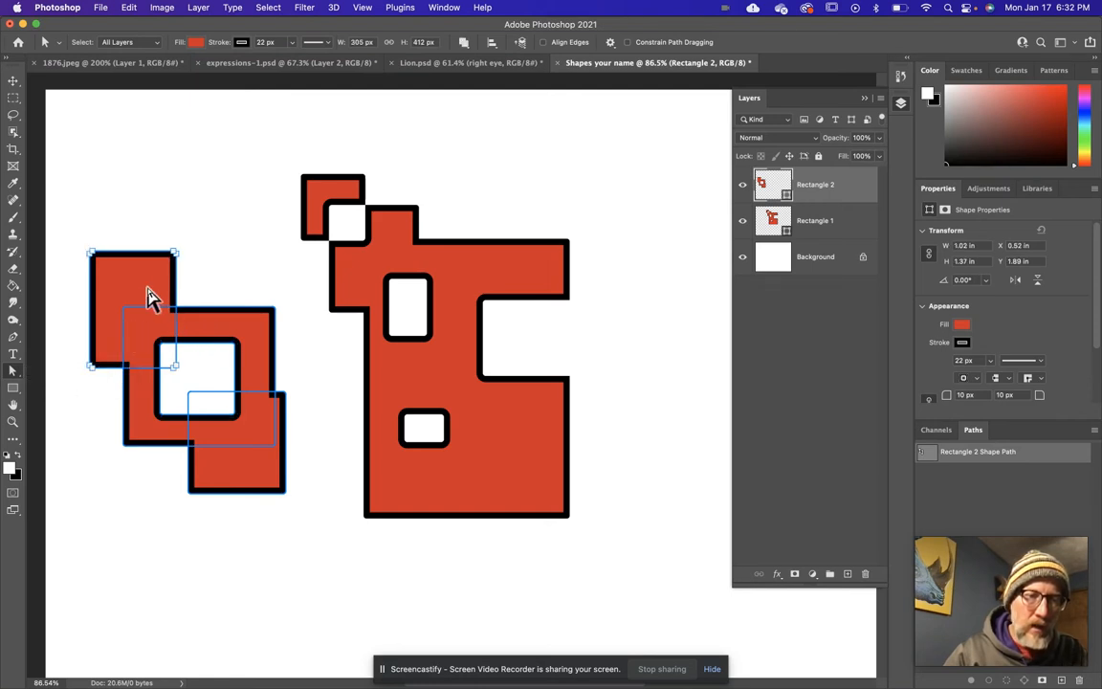
left_click(141, 271)
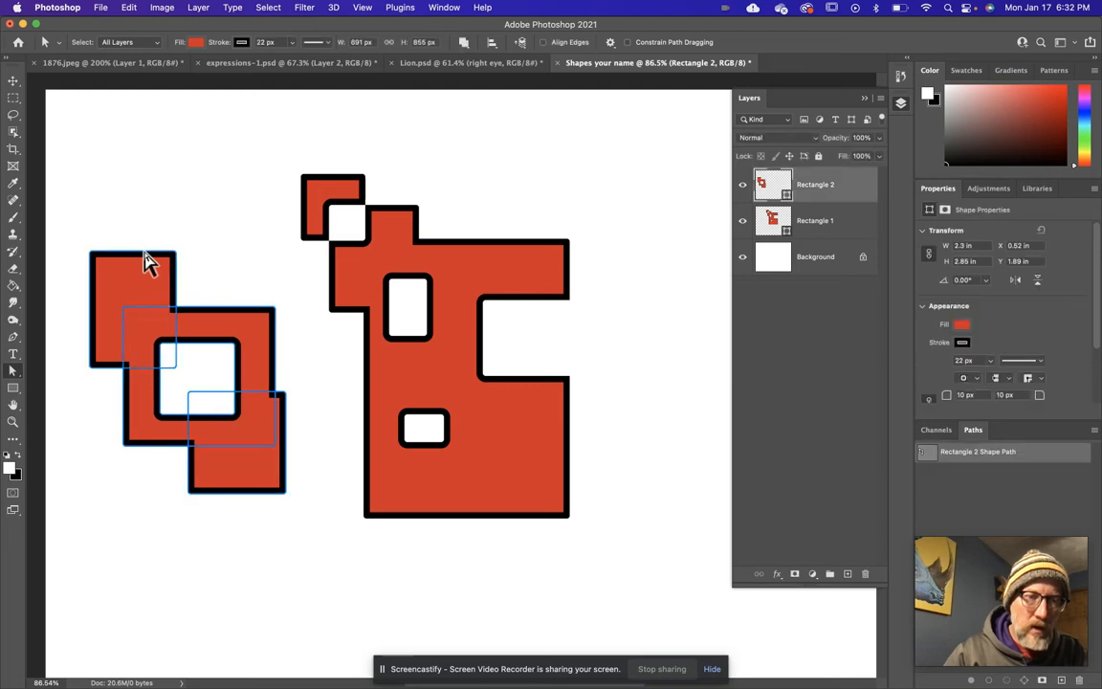
left_click_drag(145, 261, 145, 225)
left_click_drag(93, 315, 75, 332)
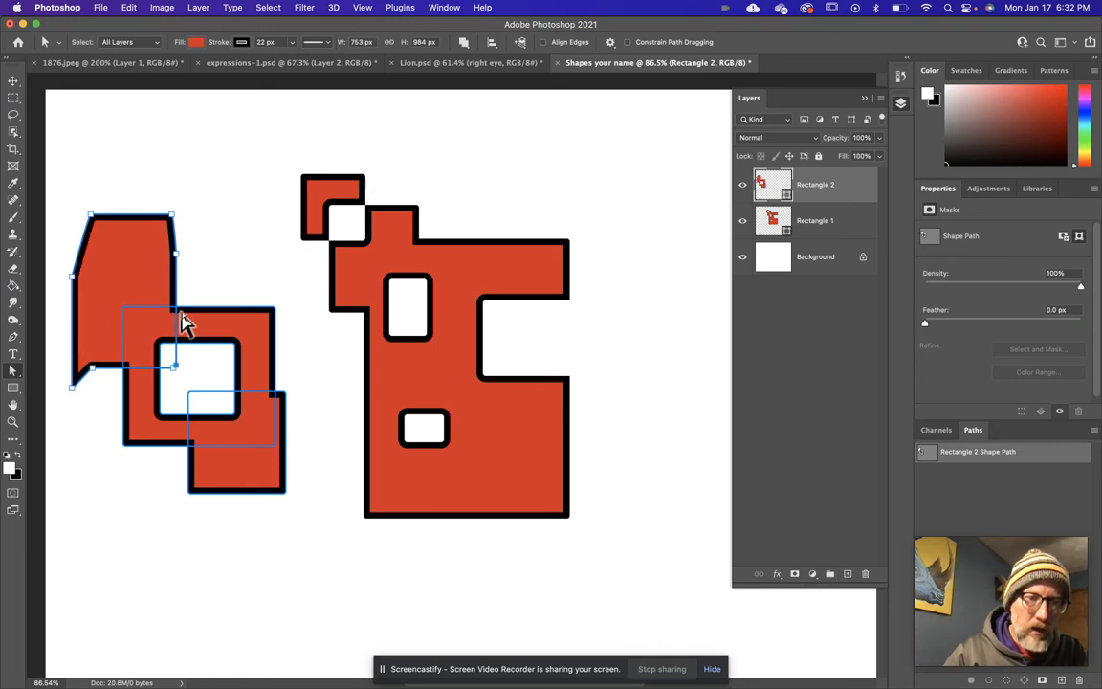
Pull the middle rectangle's upper-right corner point up into a peak and reshape the inner cutout by moving its points outward.
left_click(276, 312)
left_click_drag(275, 311, 252, 253)
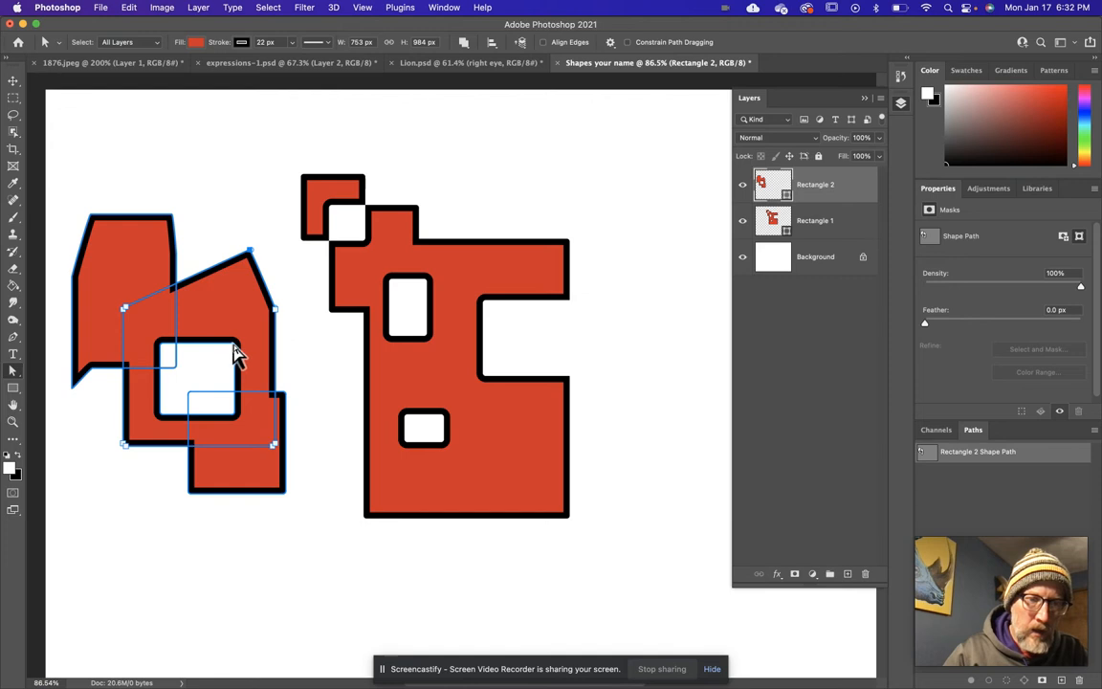
left_click(239, 354)
left_click_drag(236, 346, 232, 298)
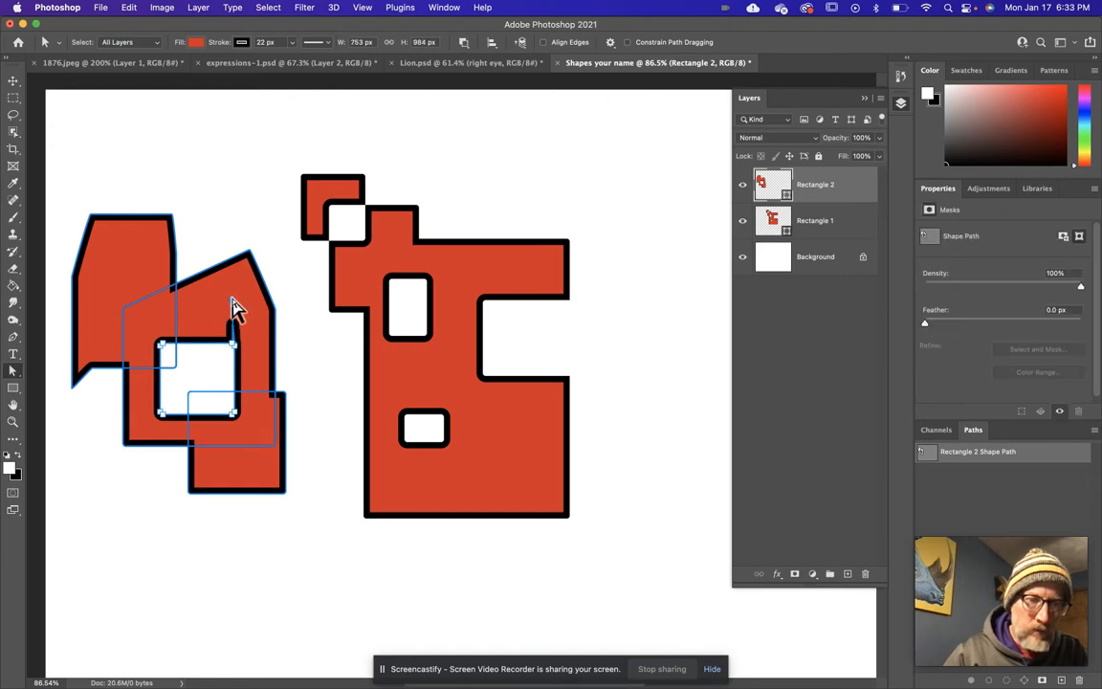
left_click_drag(240, 350, 202, 327)
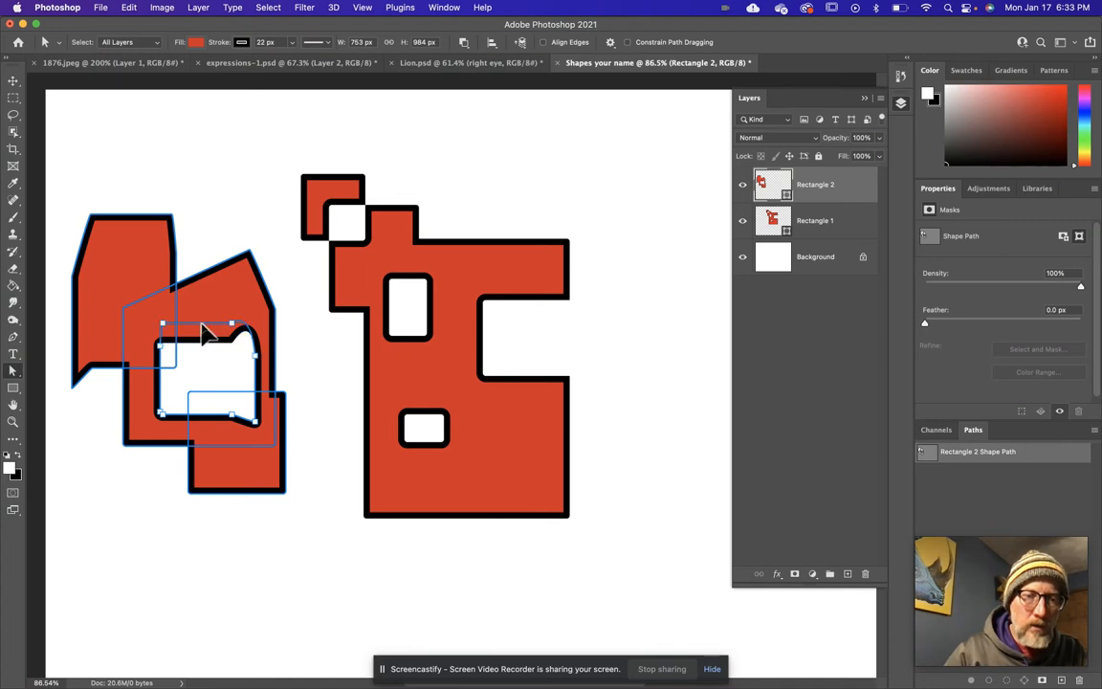
With the Path Selection tool, move the upper-left and peaked components upward and the lower-right rectangle up and to the left.
left_click(13, 373)
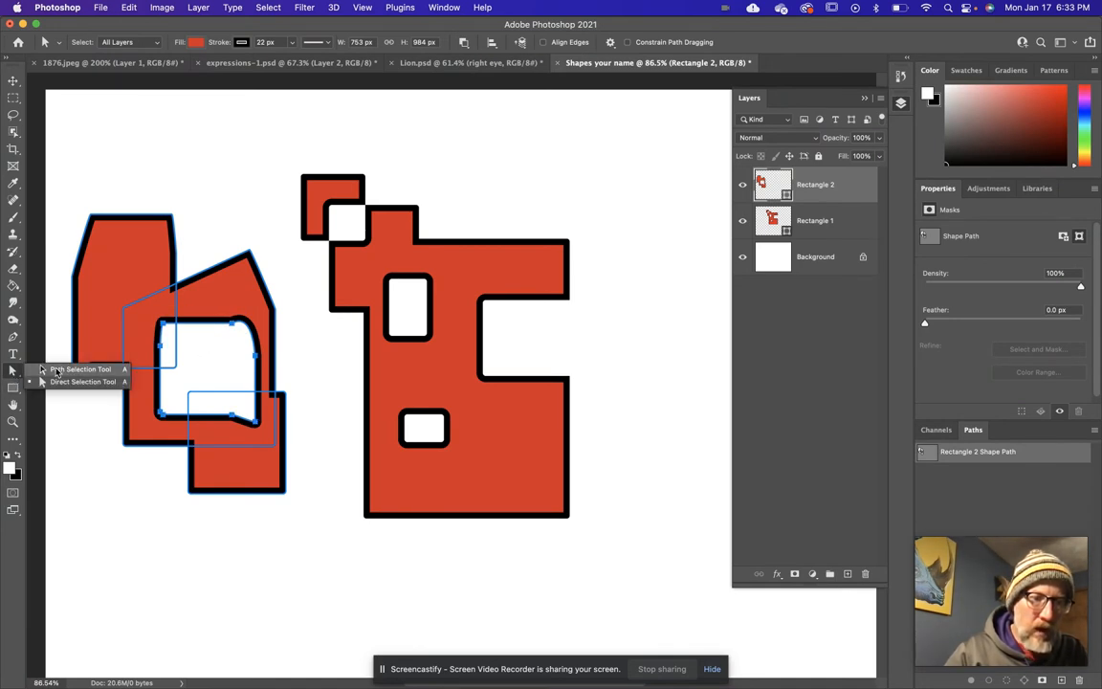
left_click(57, 379)
left_click_drag(116, 271, 129, 193)
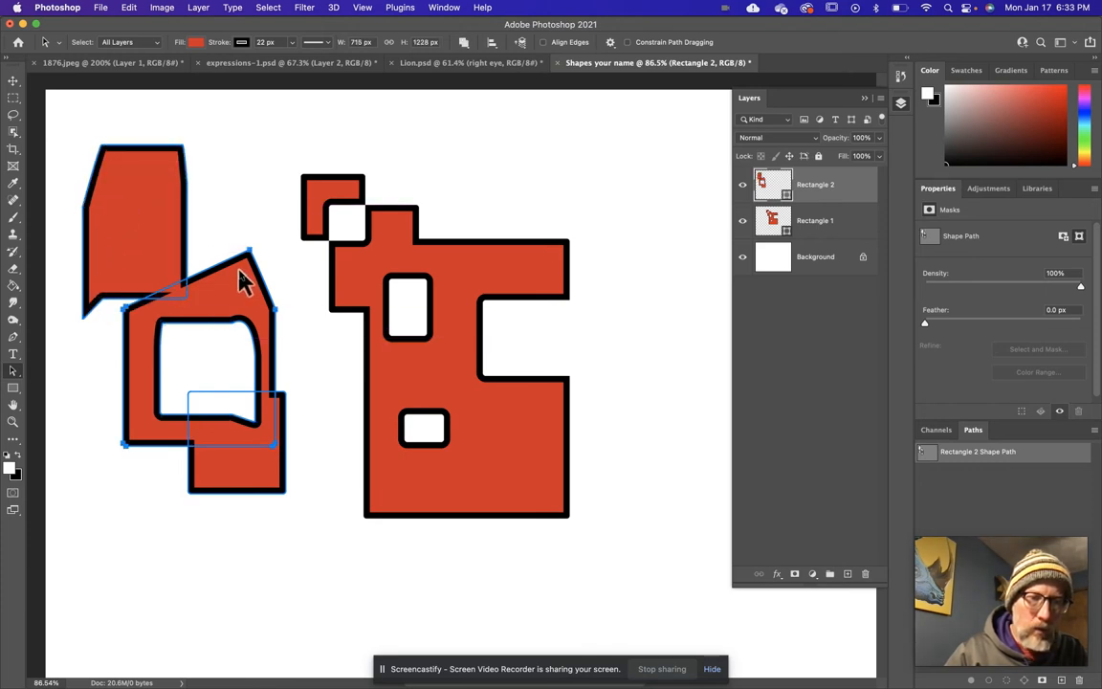
left_click_drag(244, 282, 240, 232)
left_click(254, 462)
double_click(253, 462)
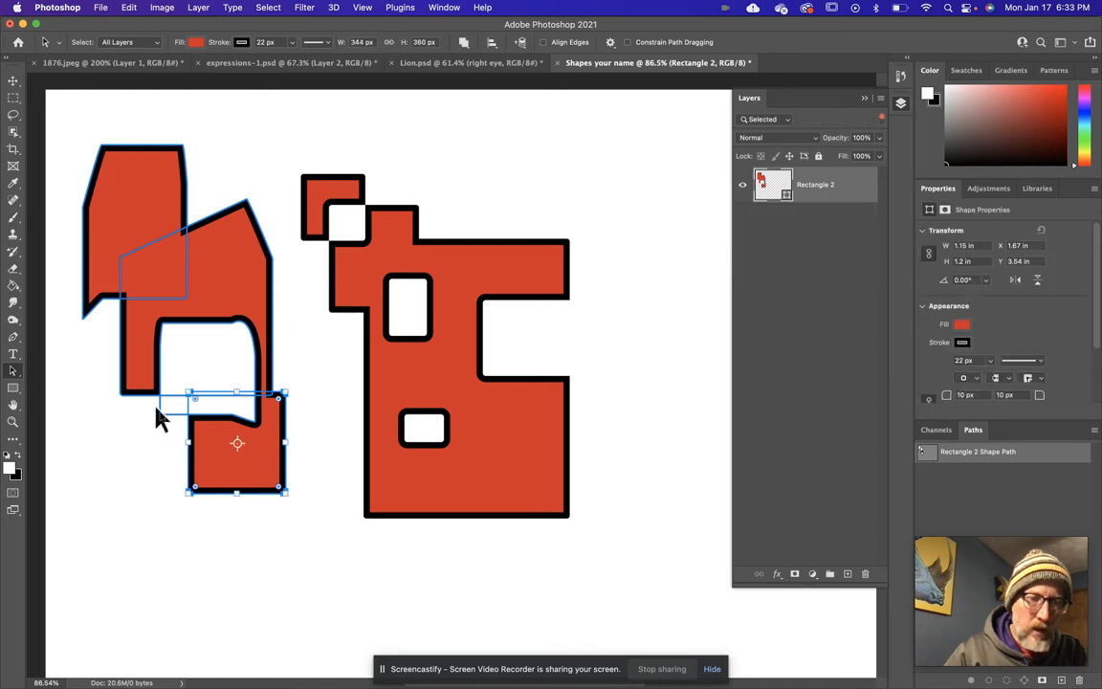
left_click_drag(213, 465, 130, 420)
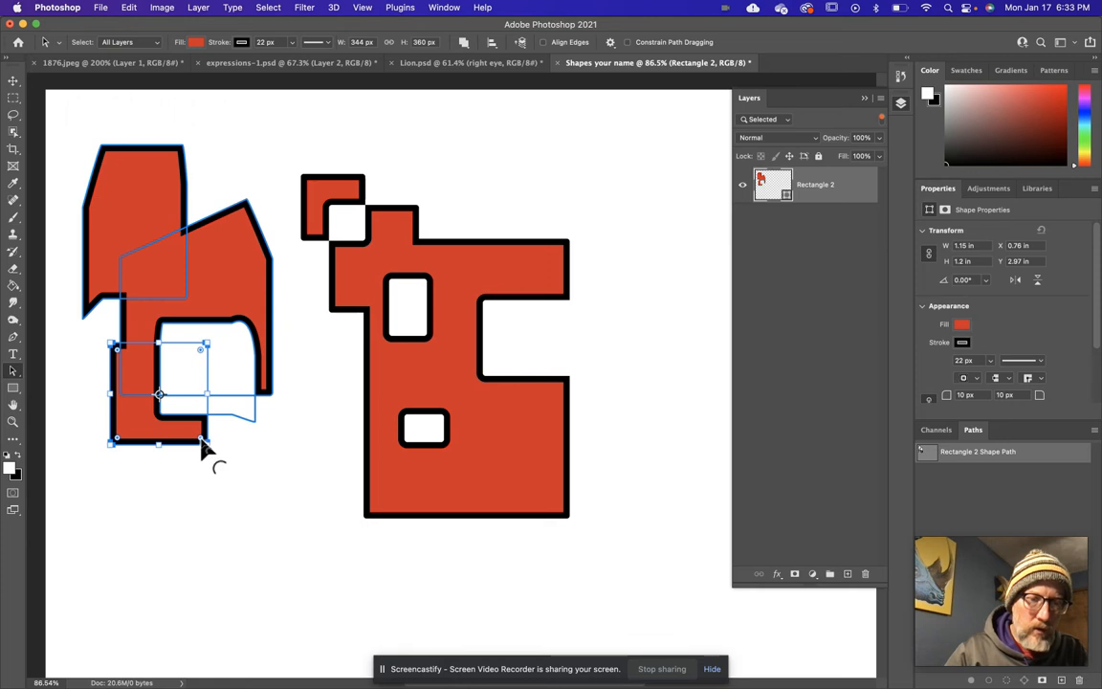
Round the moved rectangle's corners to about 83 px and deselect the shape's paths.
left_click_drag(202, 444, 181, 420)
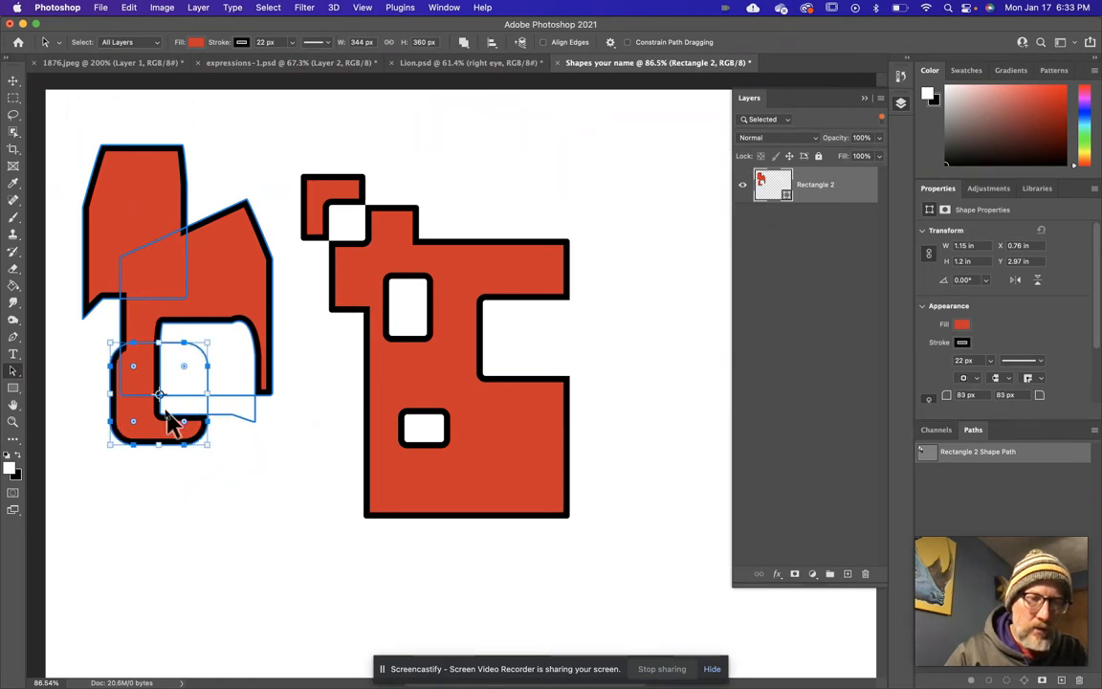
left_click(152, 277)
left_click(221, 270)
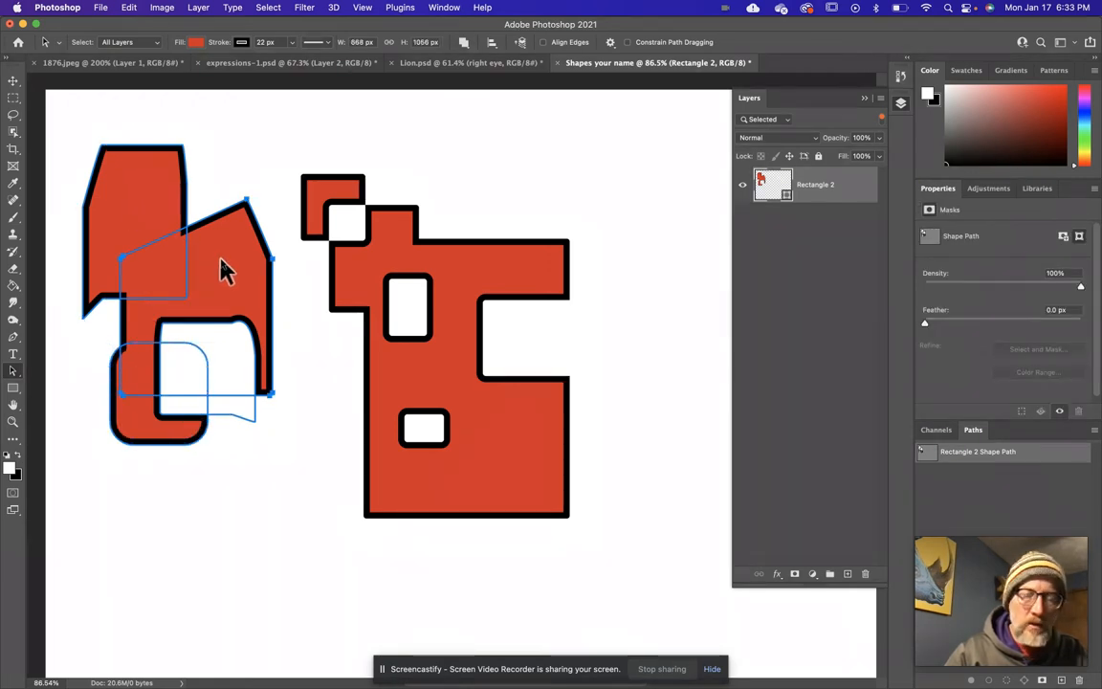
left_click(474, 413)
left_click(474, 413)
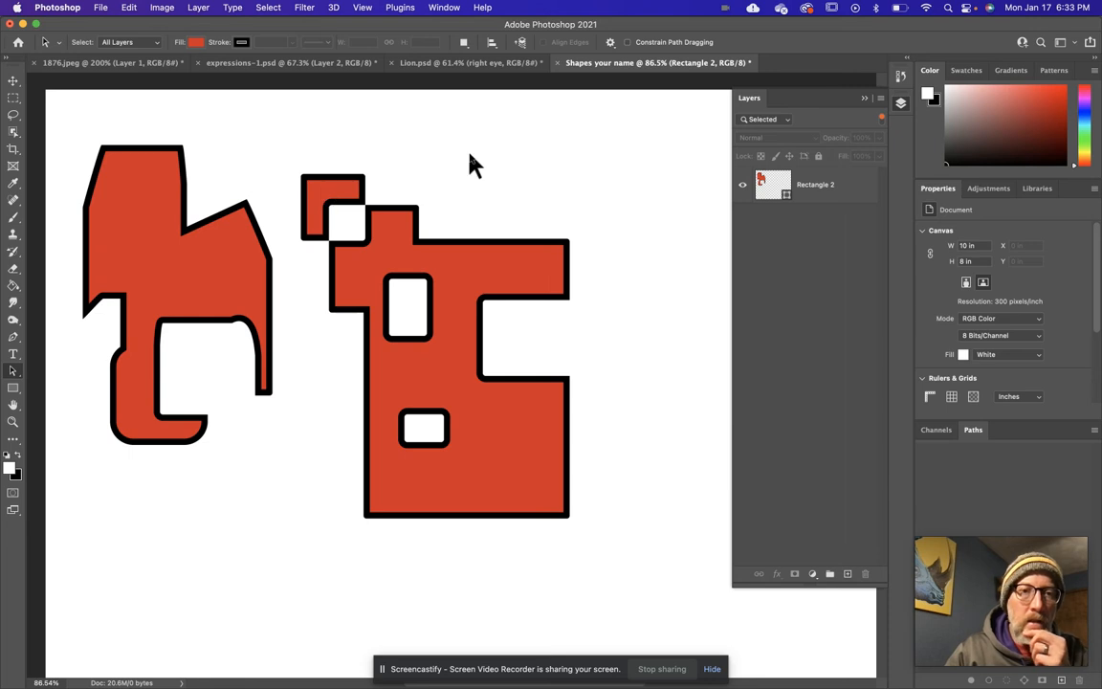
Show the Lion.psd artwork and browse Documents > Art Ed > Digital Art 1 > Tutorials > Shapes and Color Collage for a lion photo.
left_click(423, 61)
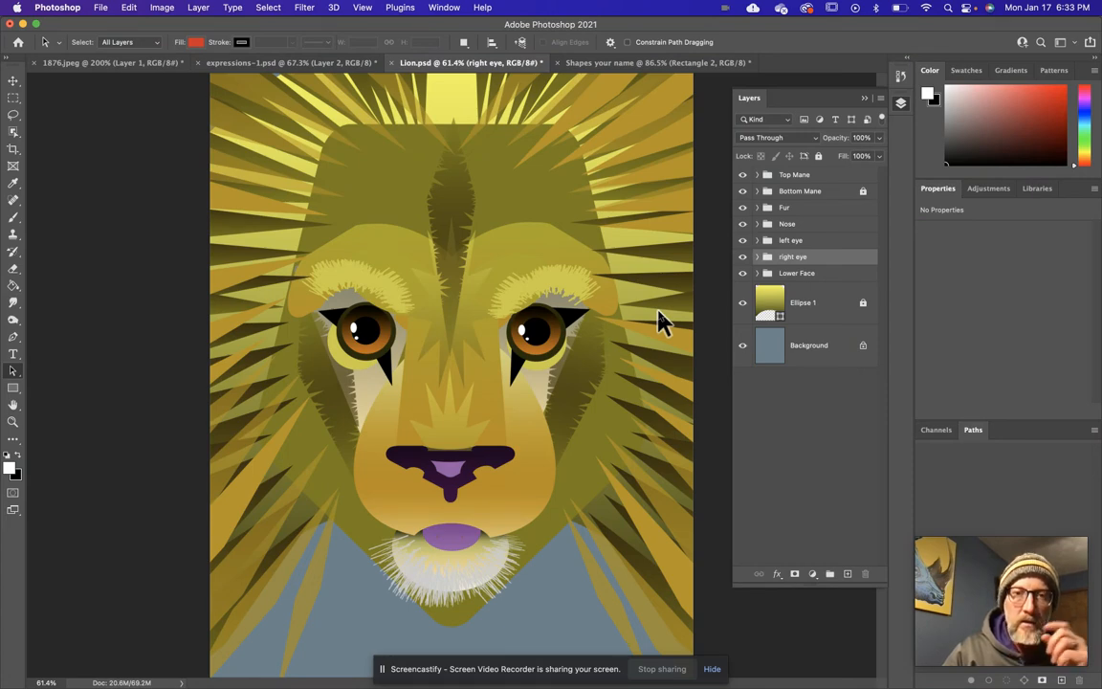
left_click(101, 7)
left_click(113, 37)
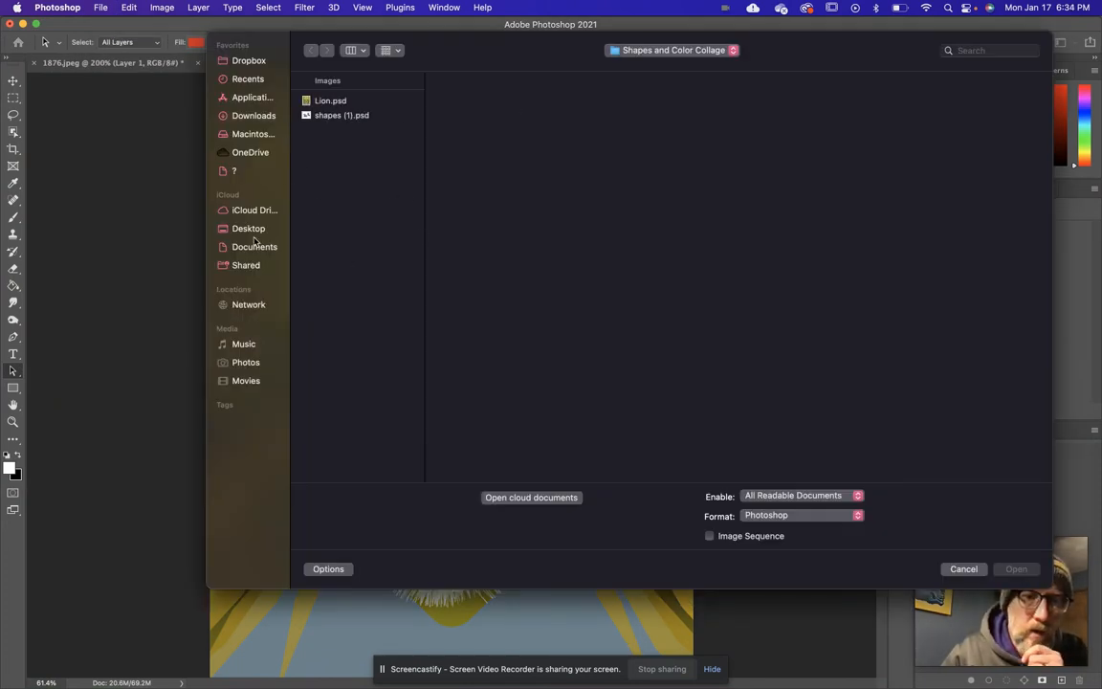
left_click(250, 248)
left_click(327, 116)
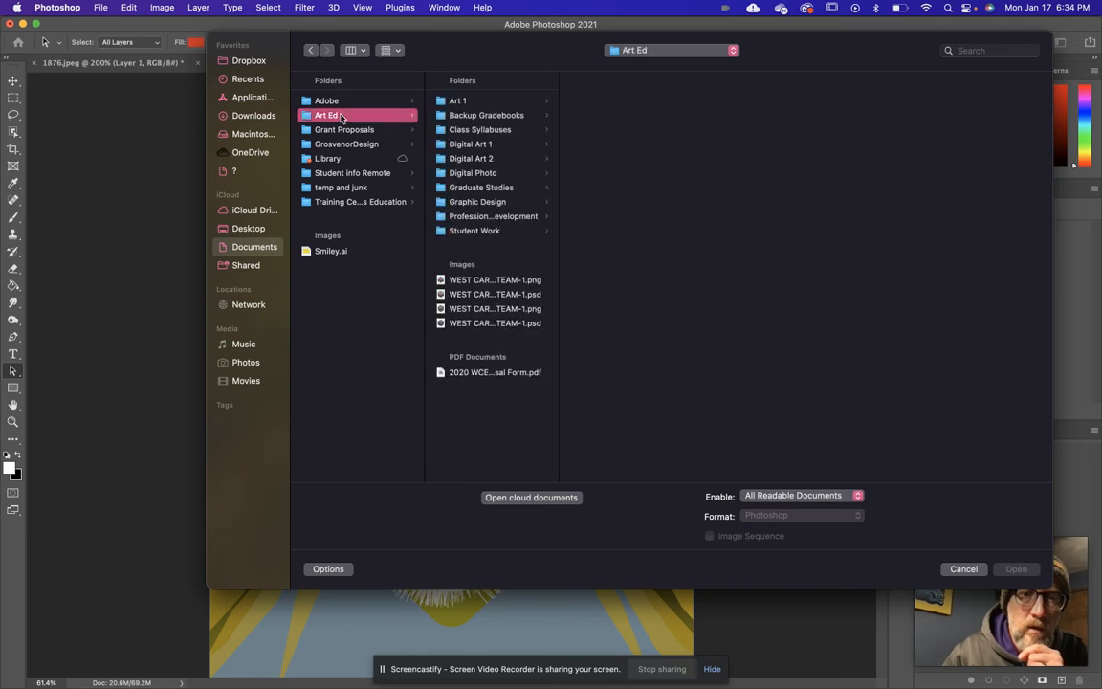
left_click(469, 145)
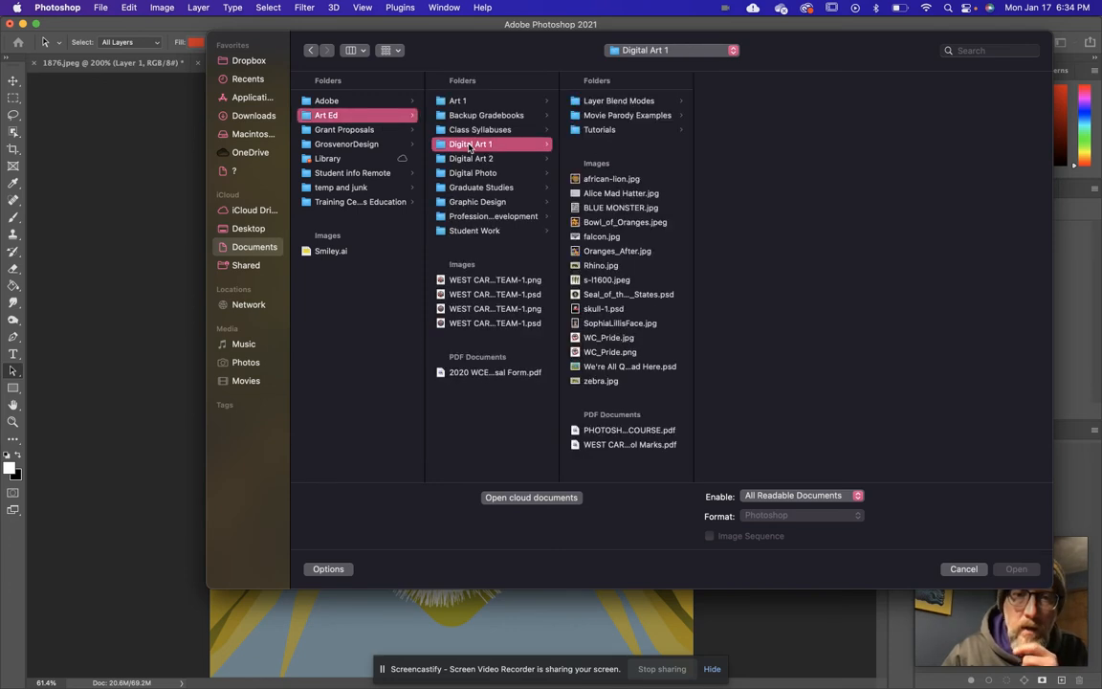
left_click(598, 131)
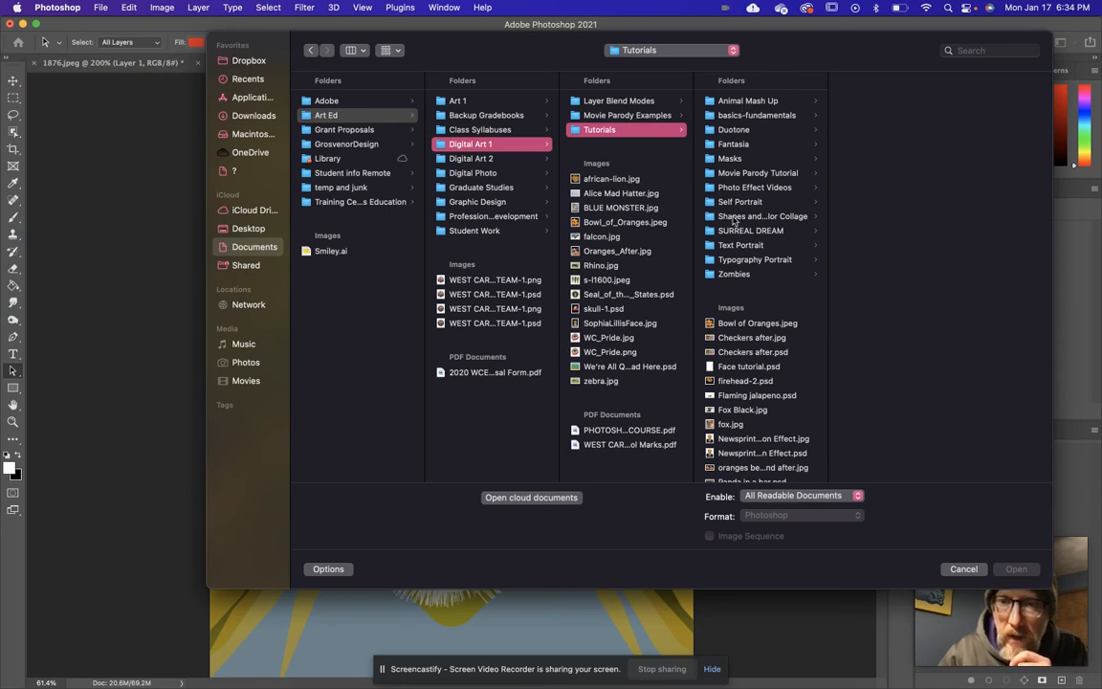
left_click(734, 217)
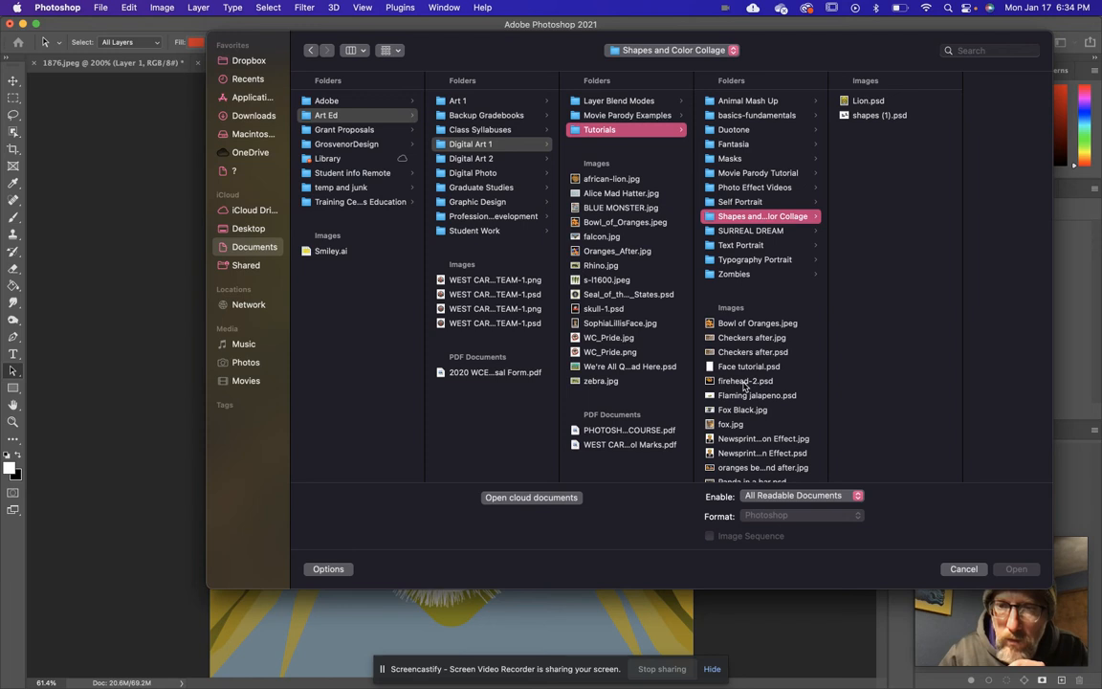
scroll(758, 368, "down", 3)
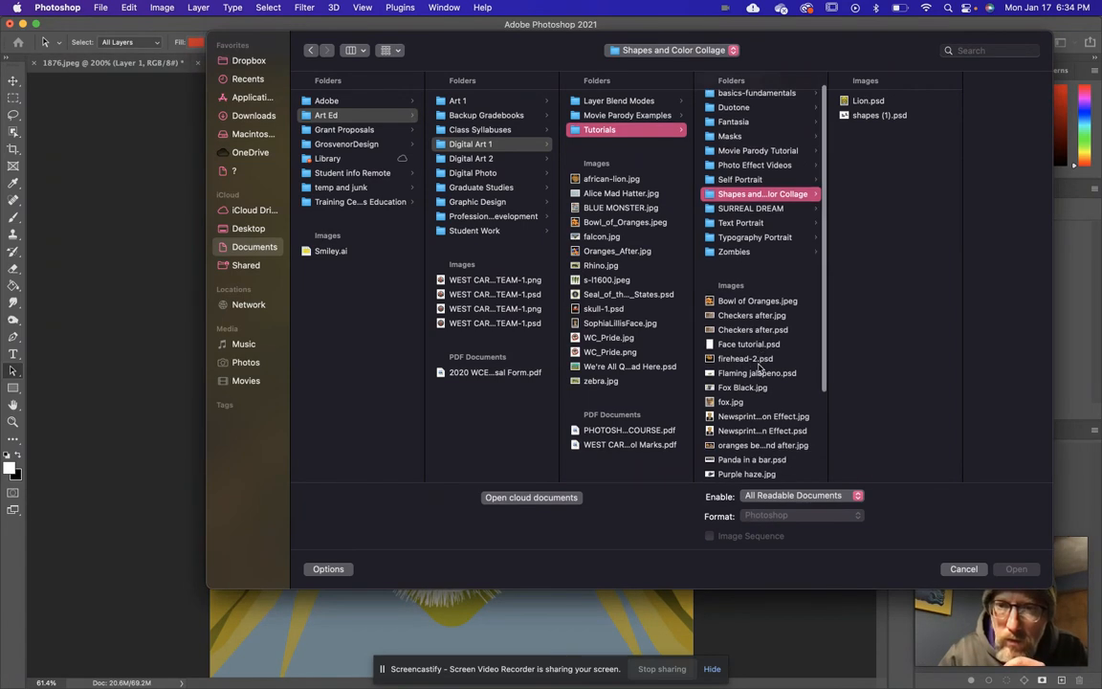
scroll(759, 368, "down", 1)
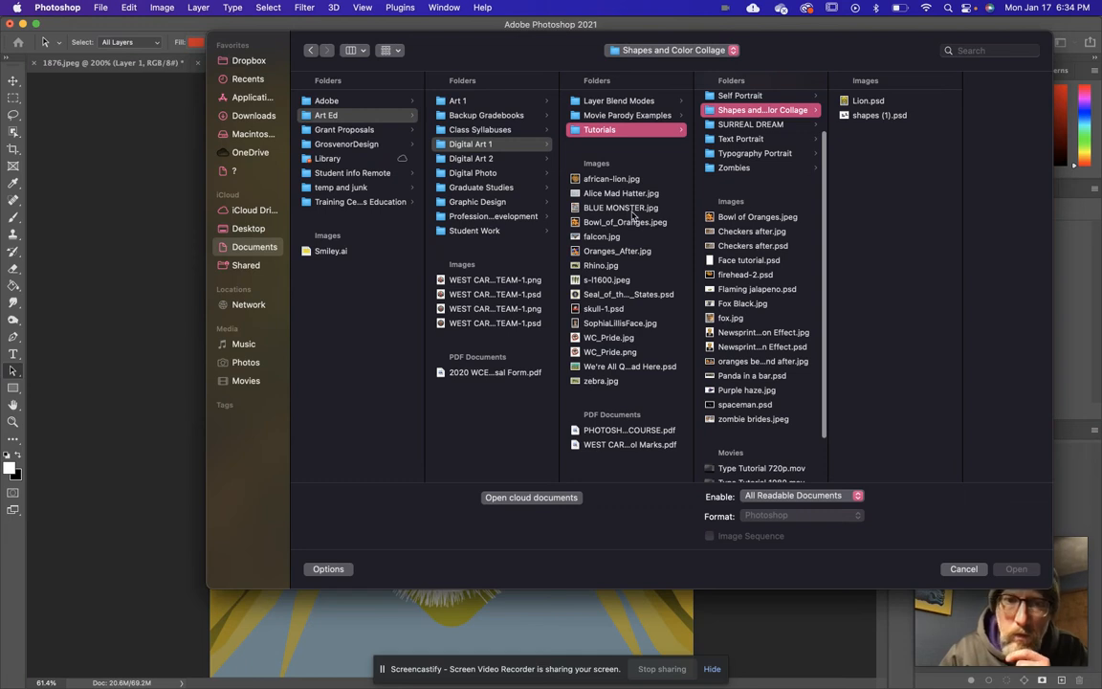
Open african-lion (1).jpeg from the Downloads folder.
left_click(254, 117)
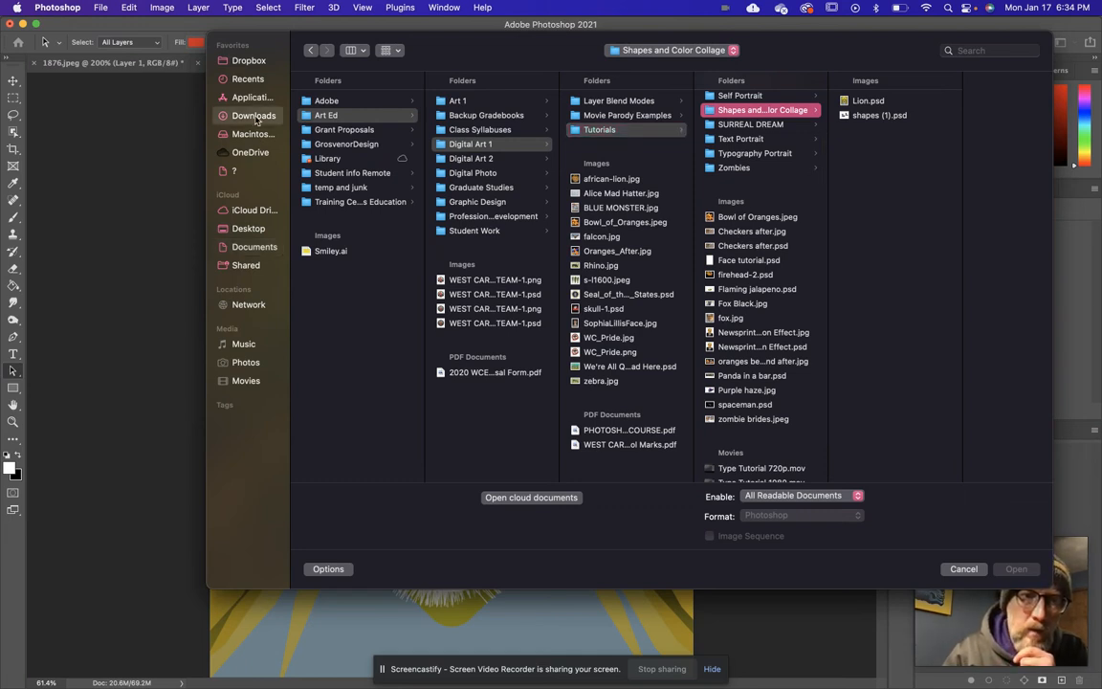
scroll(356, 436, "down", 10)
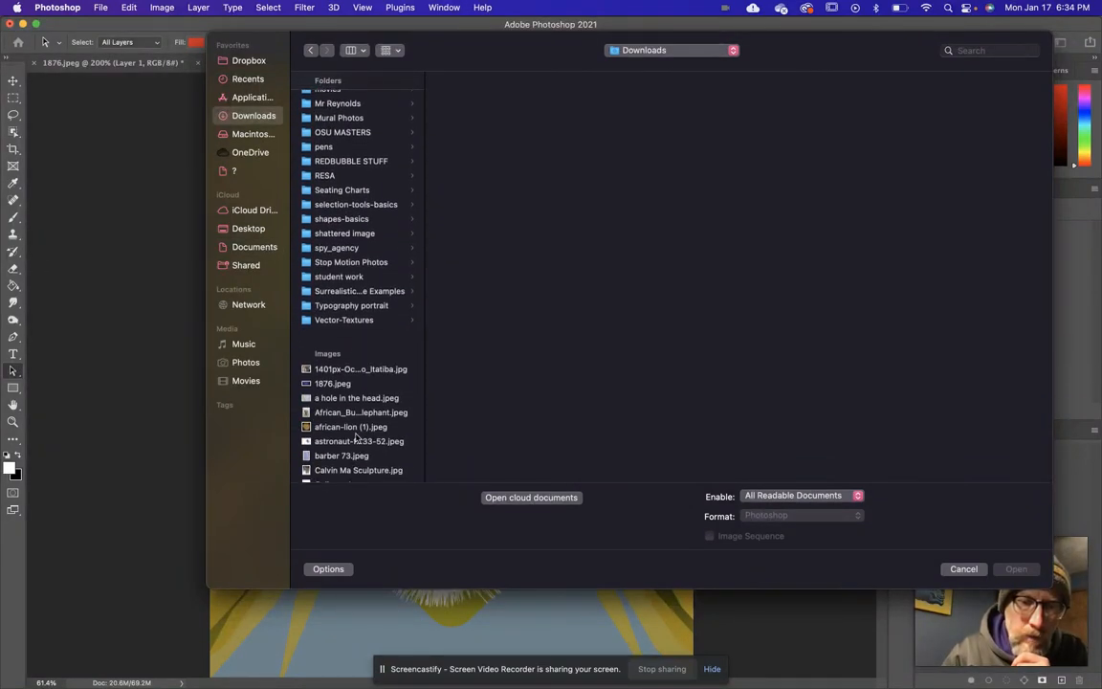
scroll(356, 360, "down", 2)
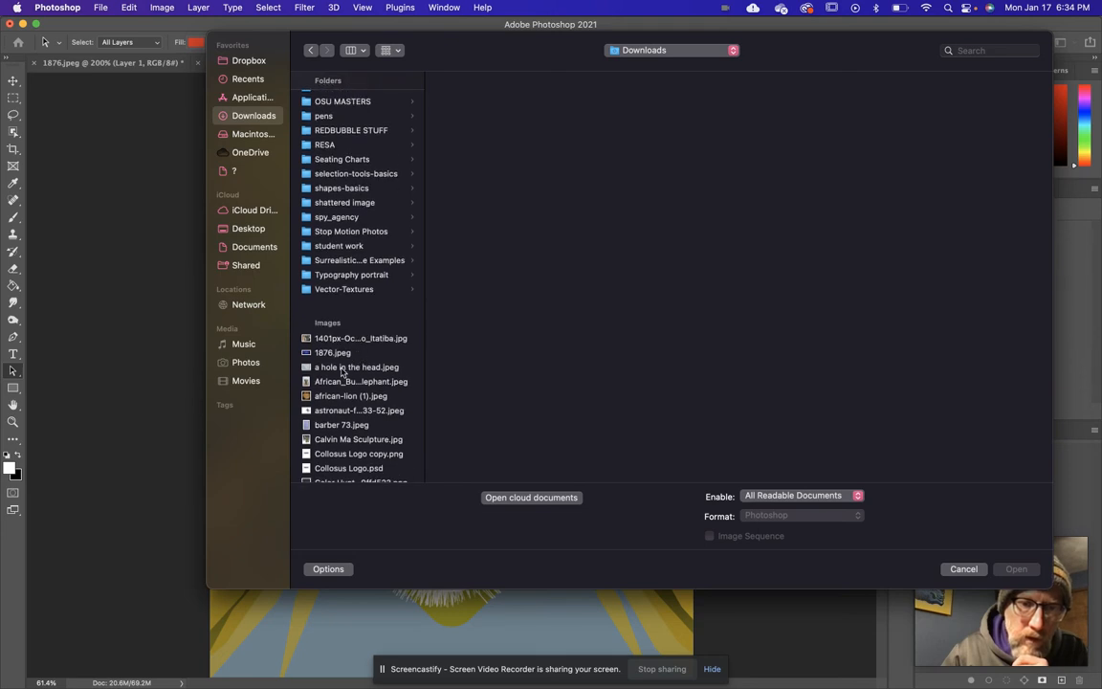
left_click(330, 397)
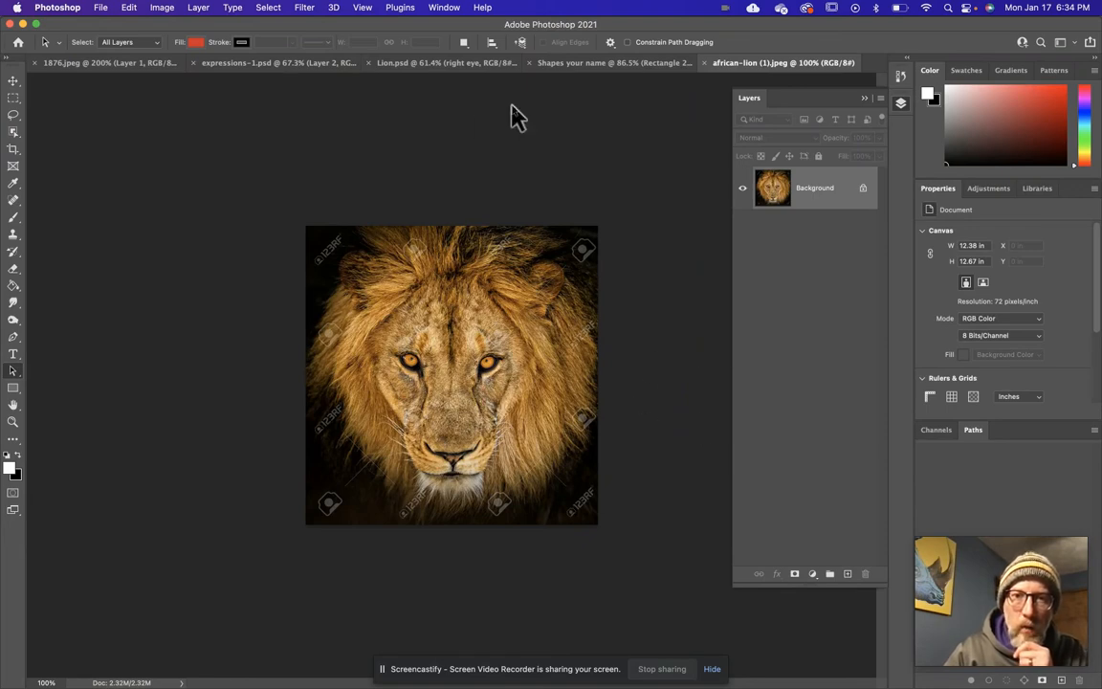
Place african-lion (1).jpeg from the Downloads folder as an embedded image in the Shapes your name document and commit the placement.
left_click(445, 64)
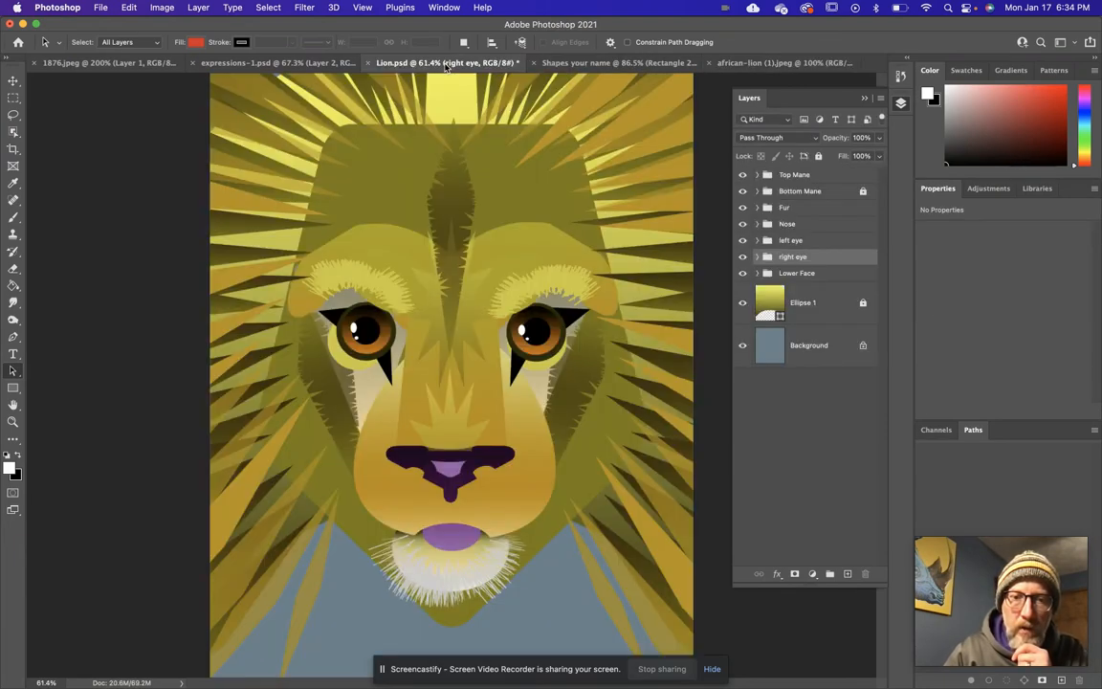
left_click(751, 64)
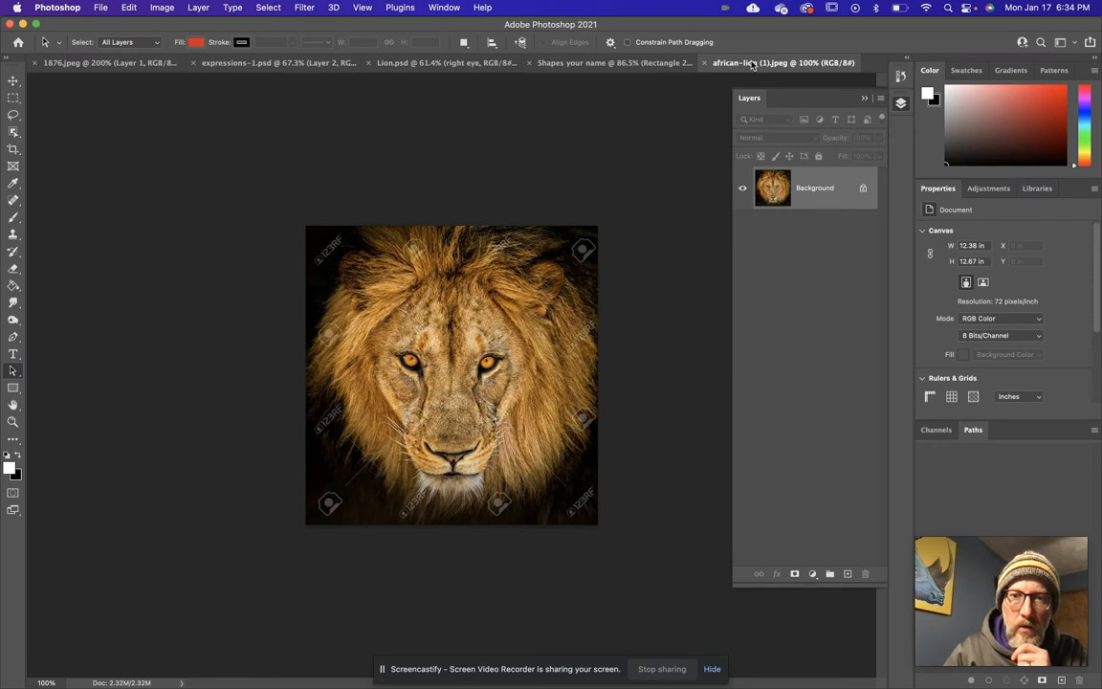
left_click(559, 64)
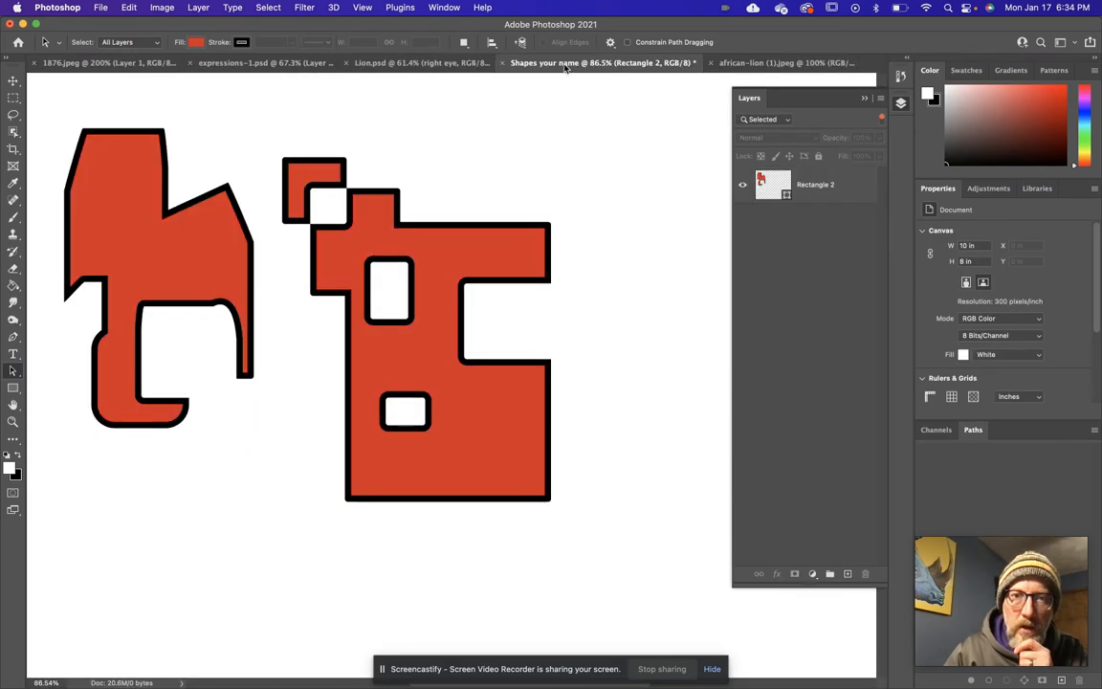
left_click(100, 8)
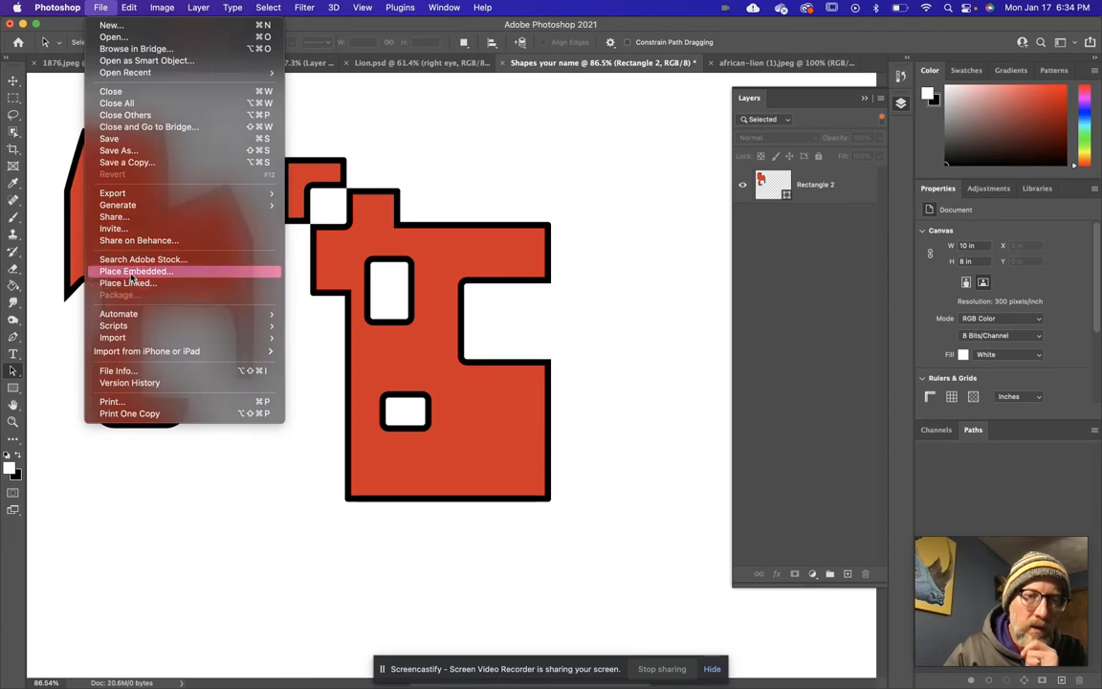
left_click(134, 273)
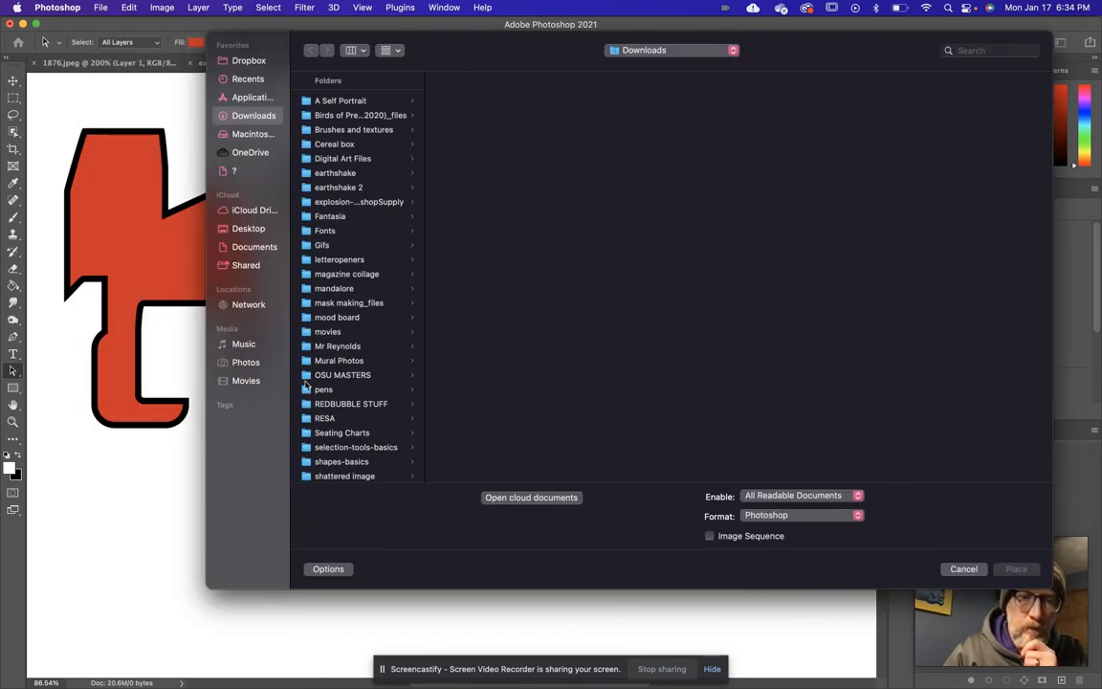
scroll(355, 388, "down", 15)
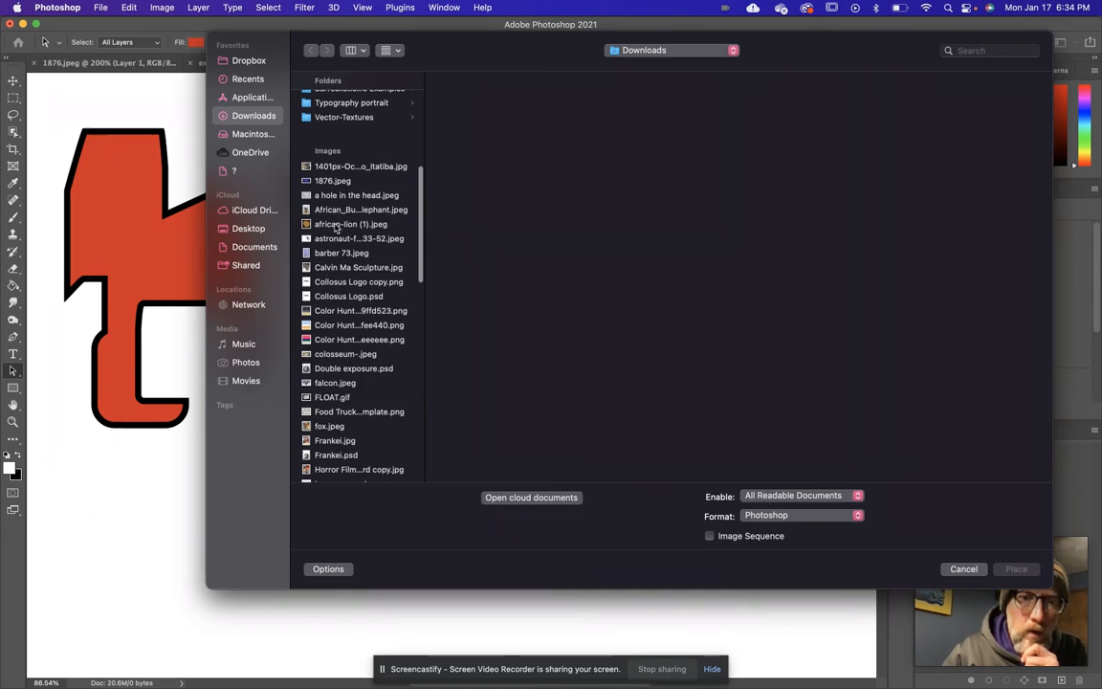
left_click(336, 224)
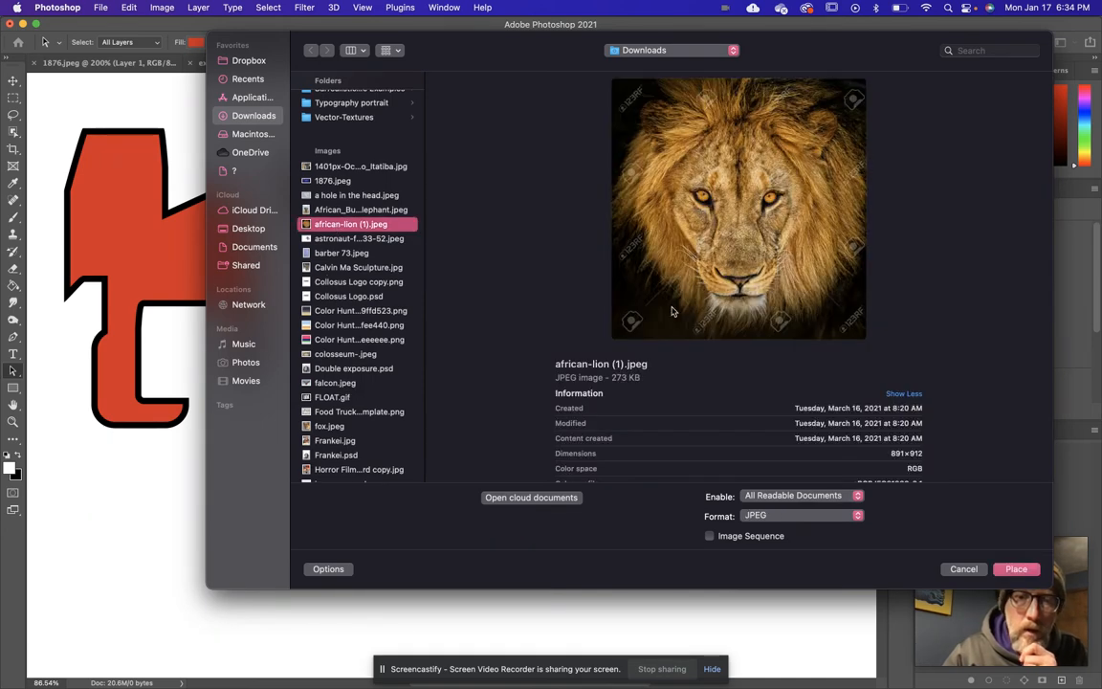
left_click(1014, 570)
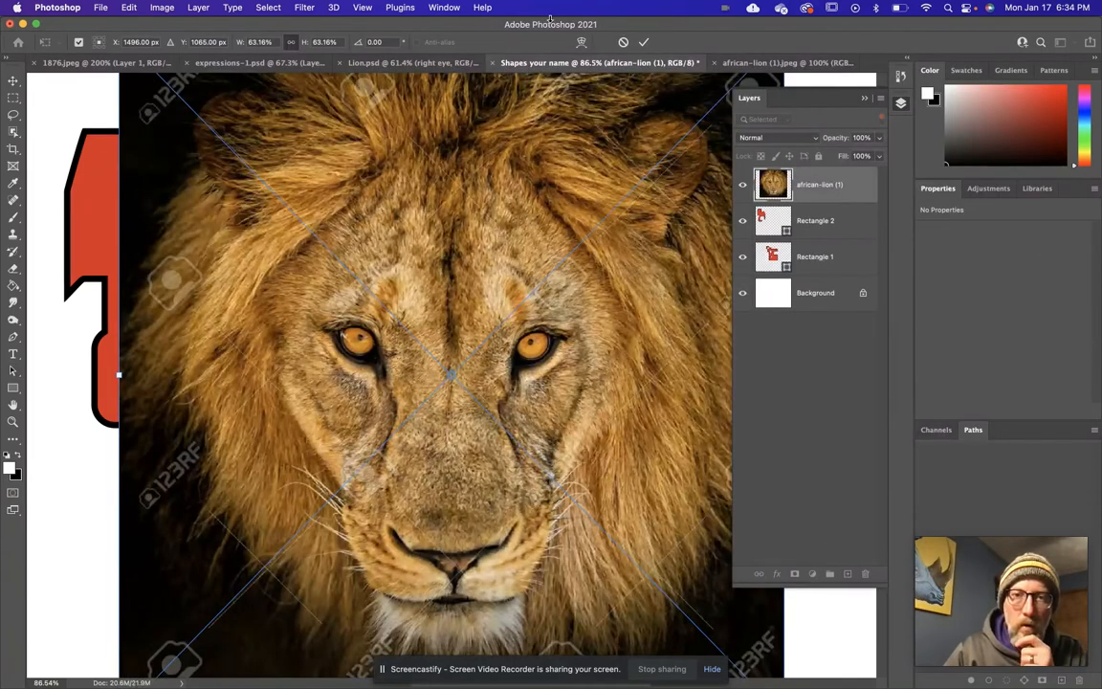
left_click(640, 41)
Draw an ellipse over the lion's eye on the right and resize it to about 140 × 117 px.
key("a")
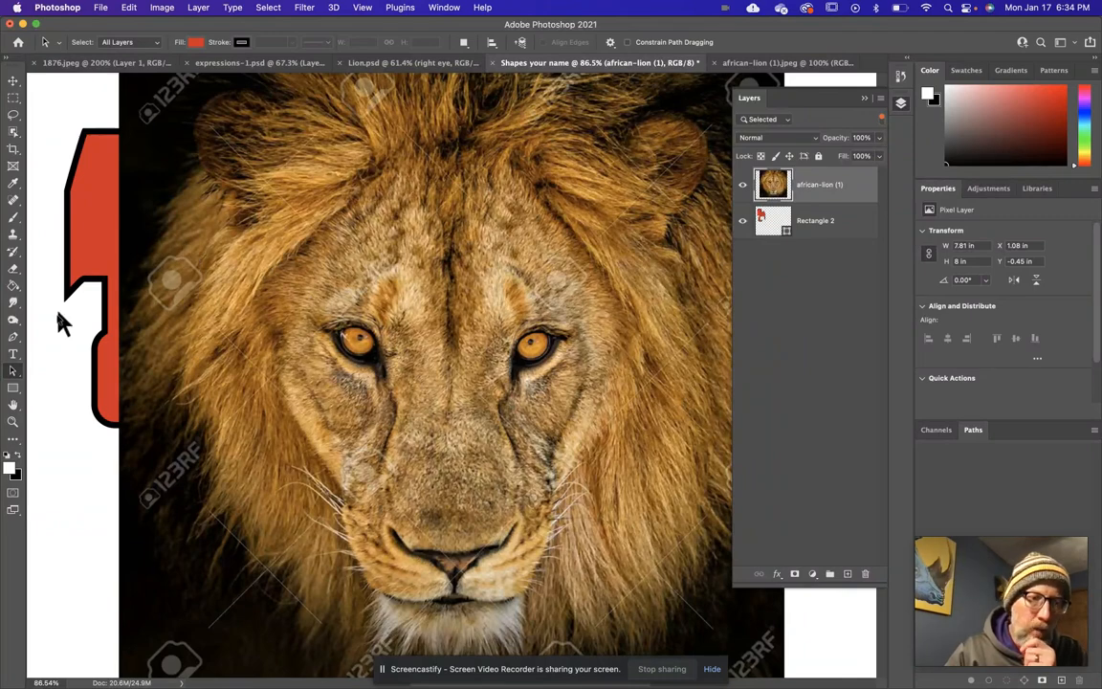
left_click_drag(12, 389, 52, 358)
left_click_drag(513, 328, 558, 361)
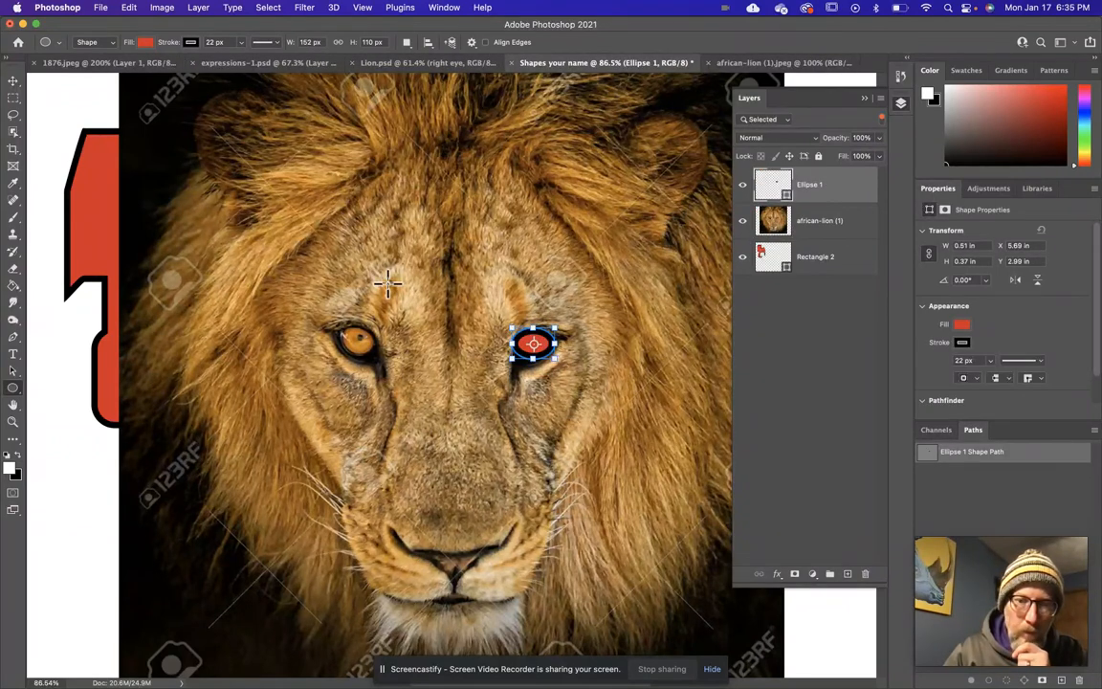
left_click_drag(512, 327, 514, 326)
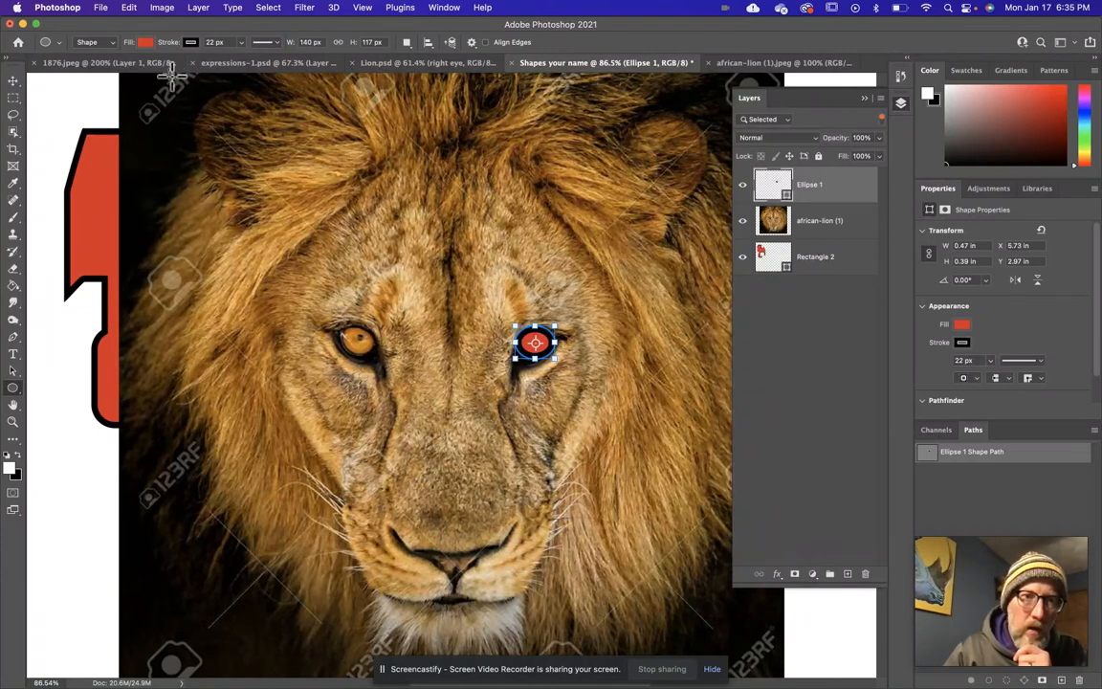
Set the ellipse's fill to the golden brown sampled from the lion's other eye, RGB 189, 116, 0.
left_click(145, 43)
left_click(145, 43)
left_click(145, 43)
left_click(225, 68)
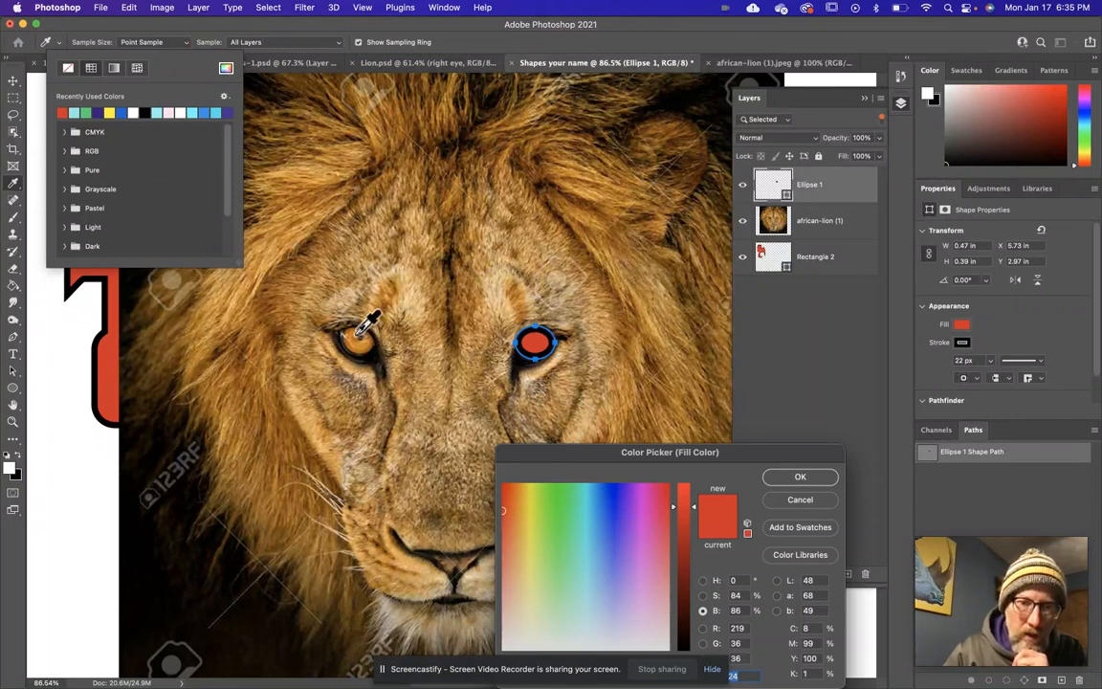
left_click(346, 306)
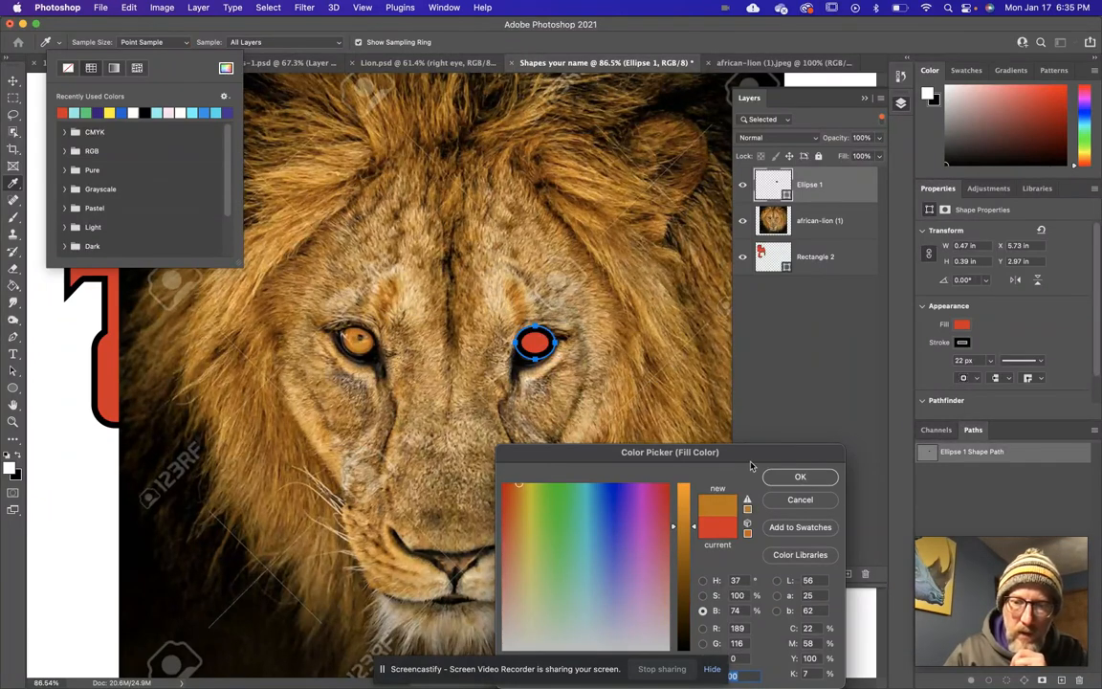
left_click(800, 477)
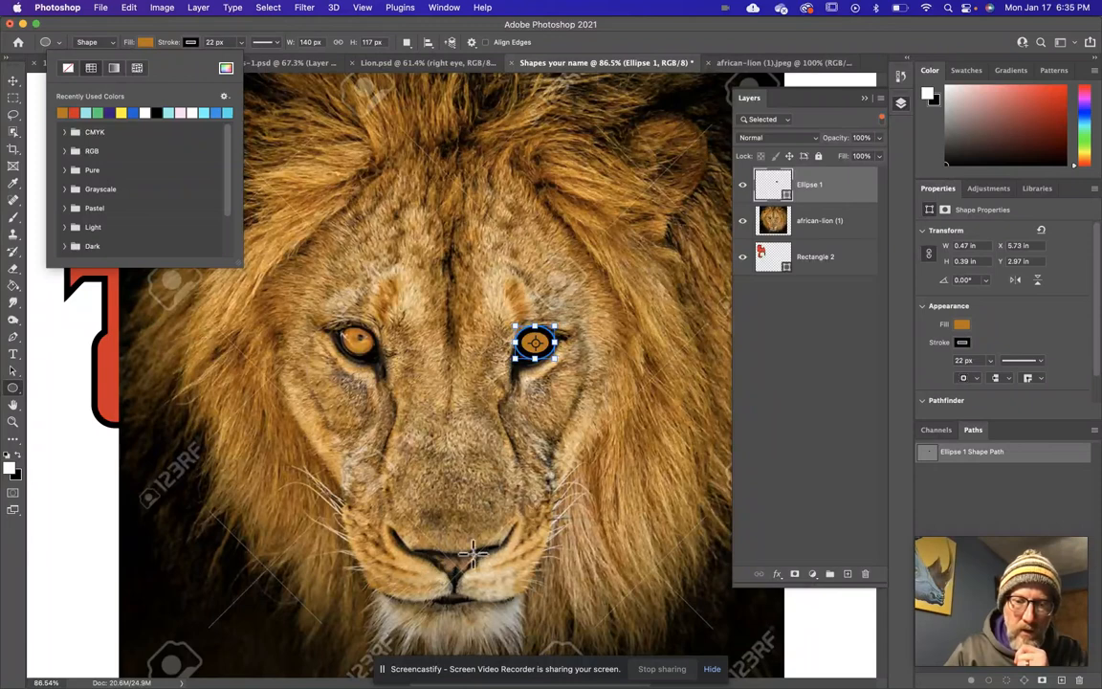
scroll(463, 562, "down", 3)
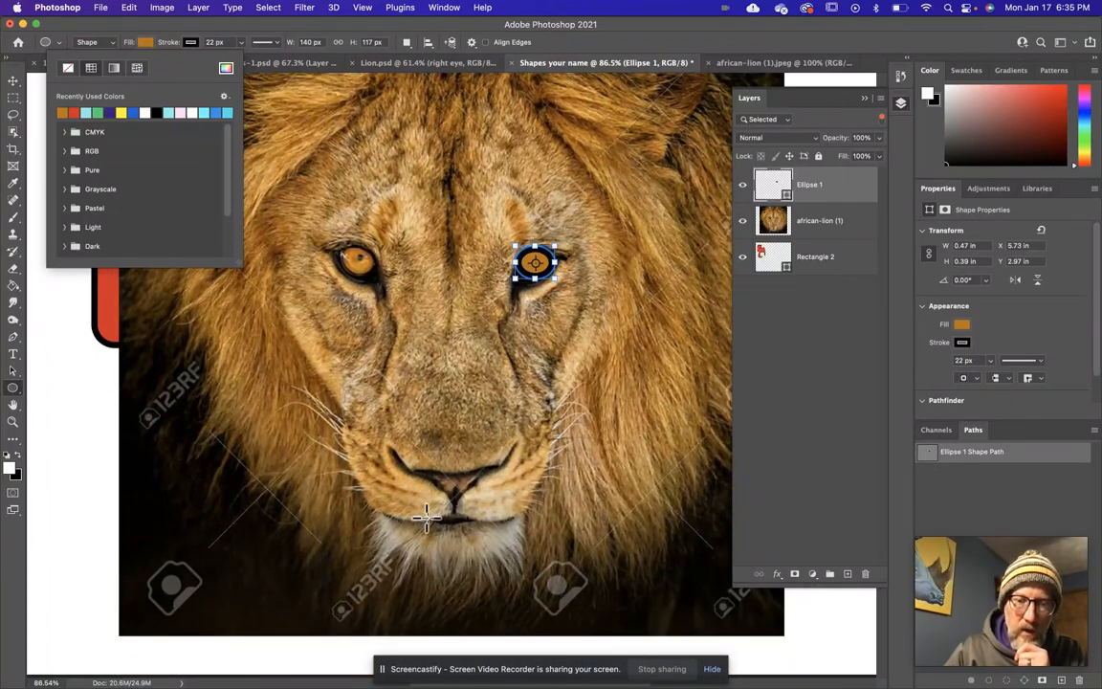
left_click(415, 475)
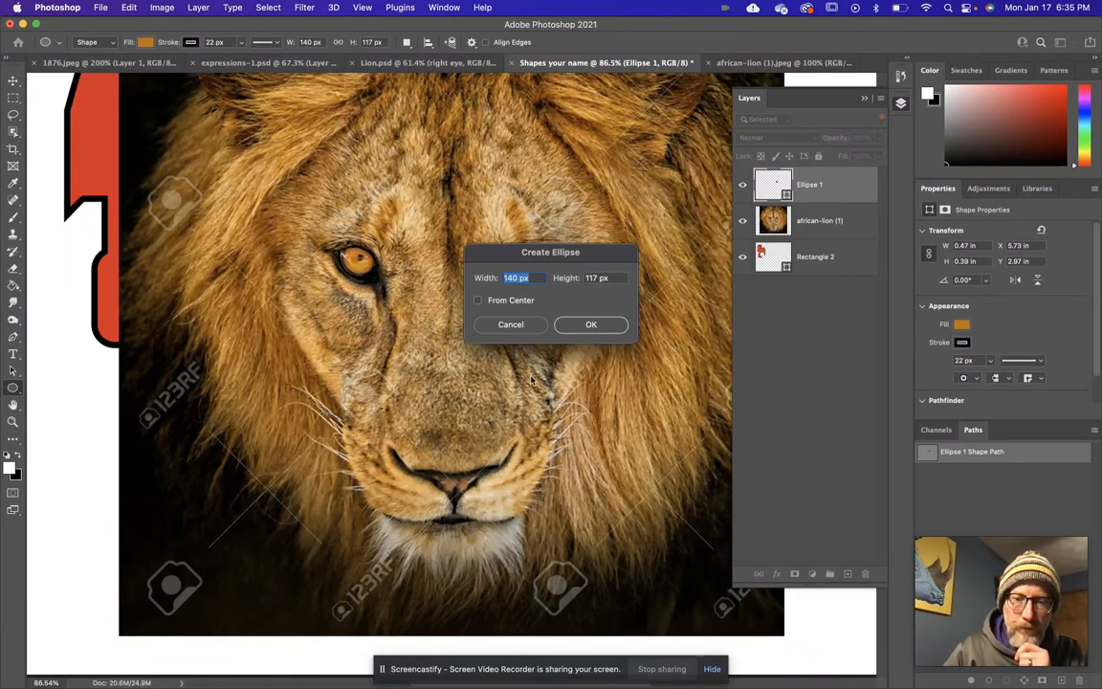
key("Return")
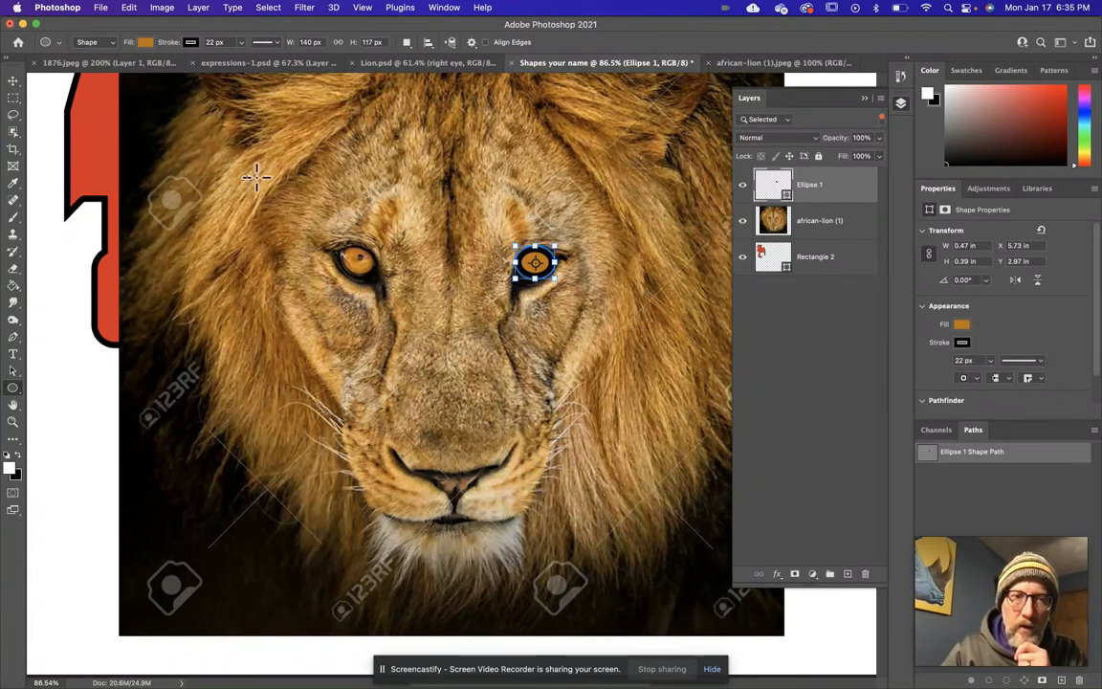
Compare the lion photo and Shapes your name documents with Lion.psd, toggling the Bottom Mane group's visibility off and on.
left_click(745, 63)
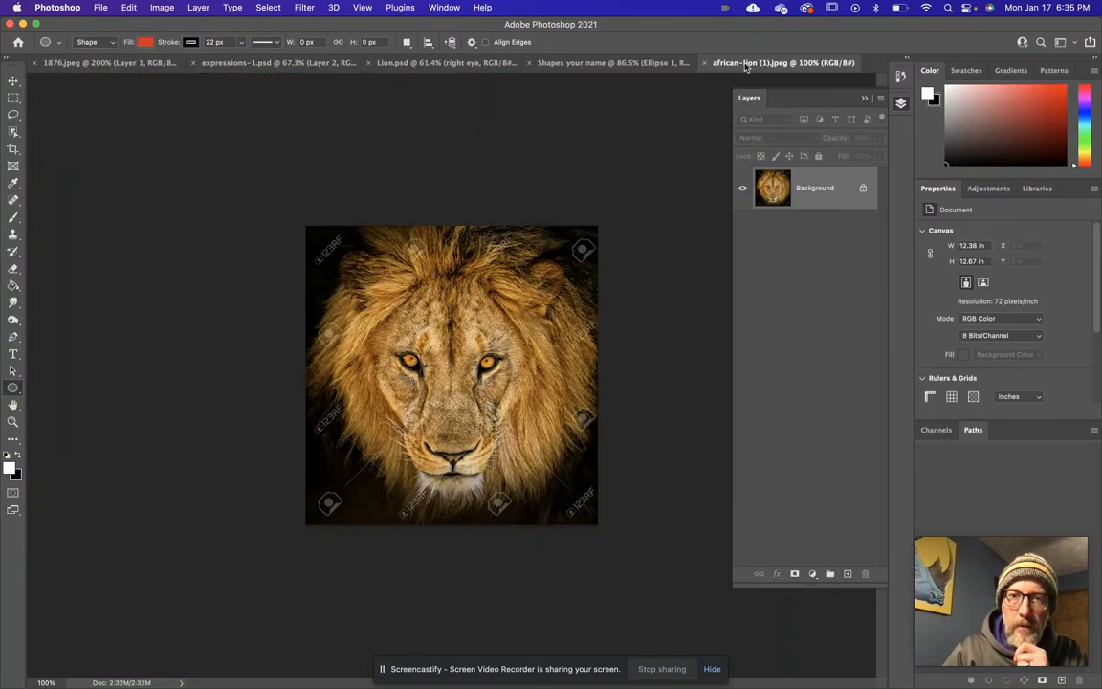
left_click(586, 62)
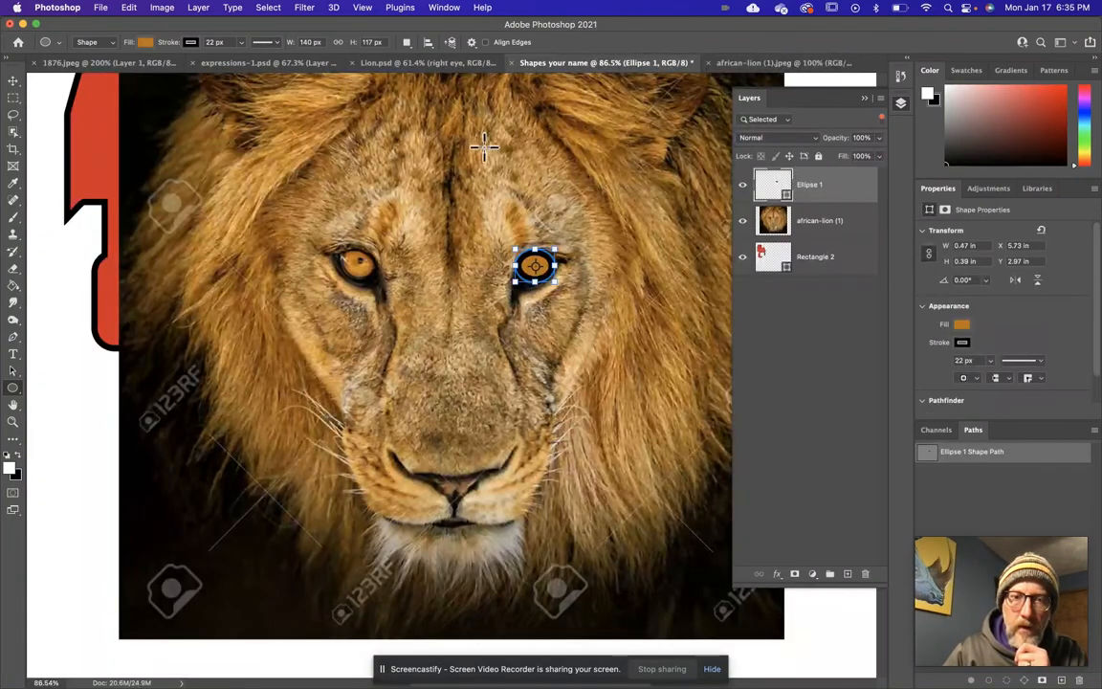
left_click(438, 63)
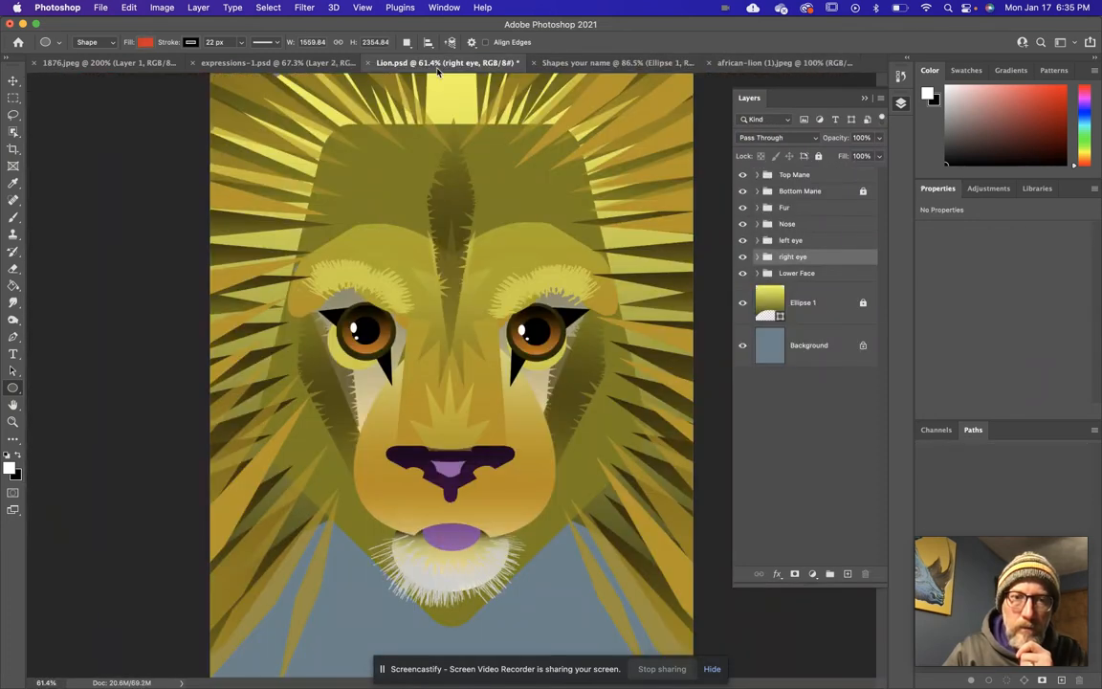
left_click(742, 192)
left_click(743, 192)
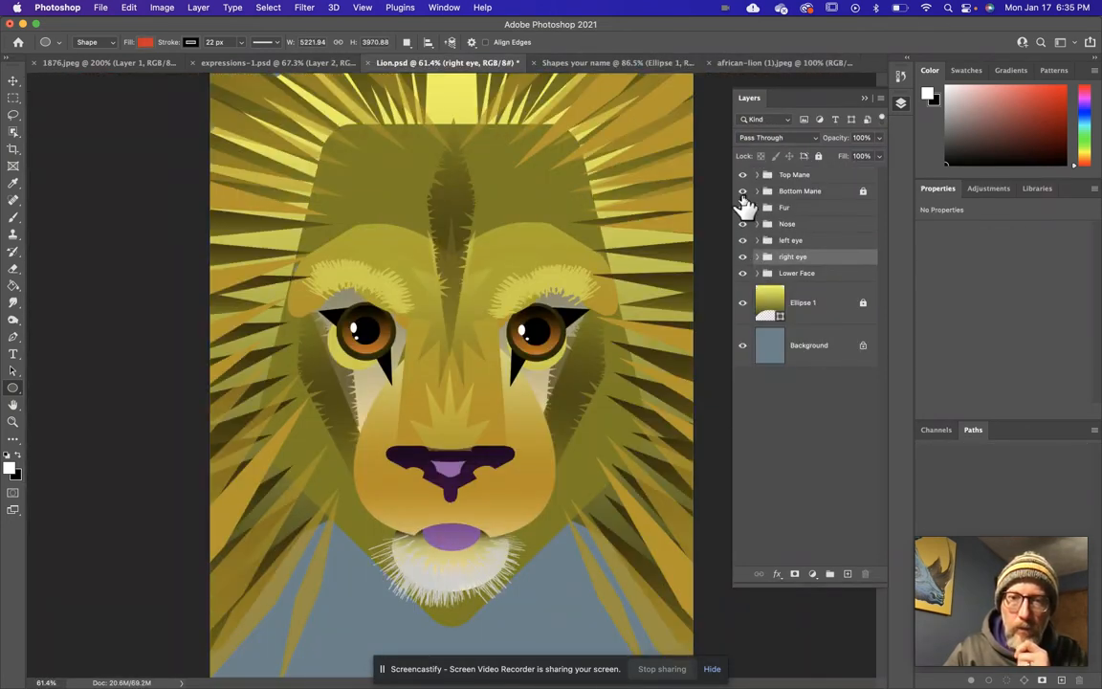
With the Move tool, select the triangle around the left eye and the dark spiky forehead shape to examine their paths.
left_click(14, 81)
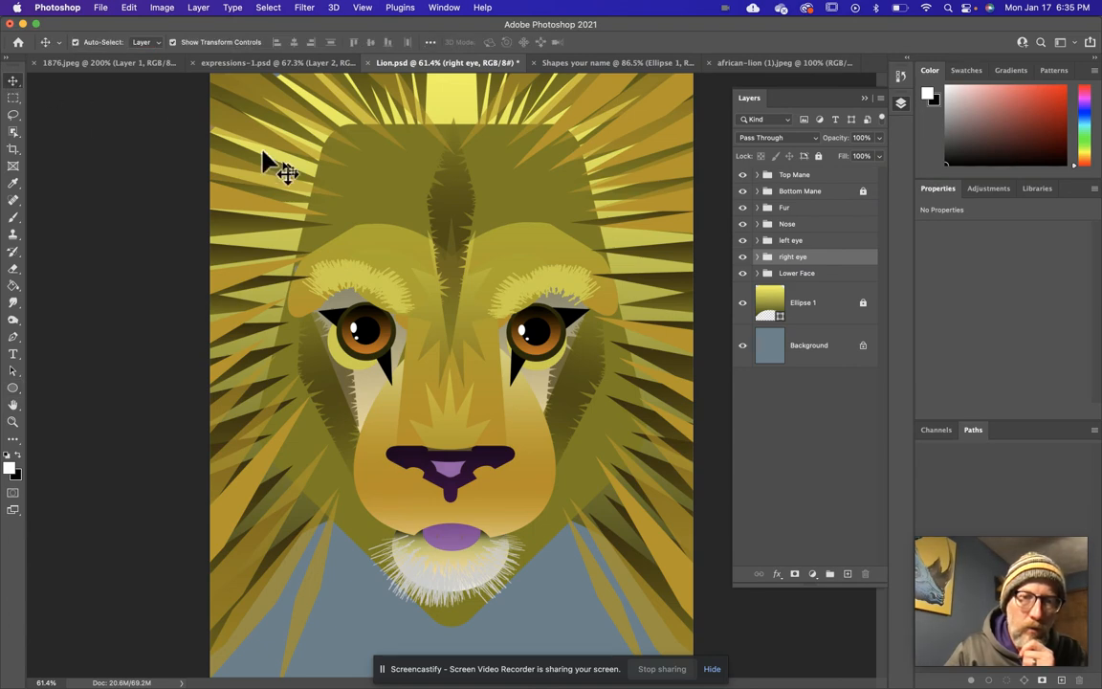
left_click(366, 335)
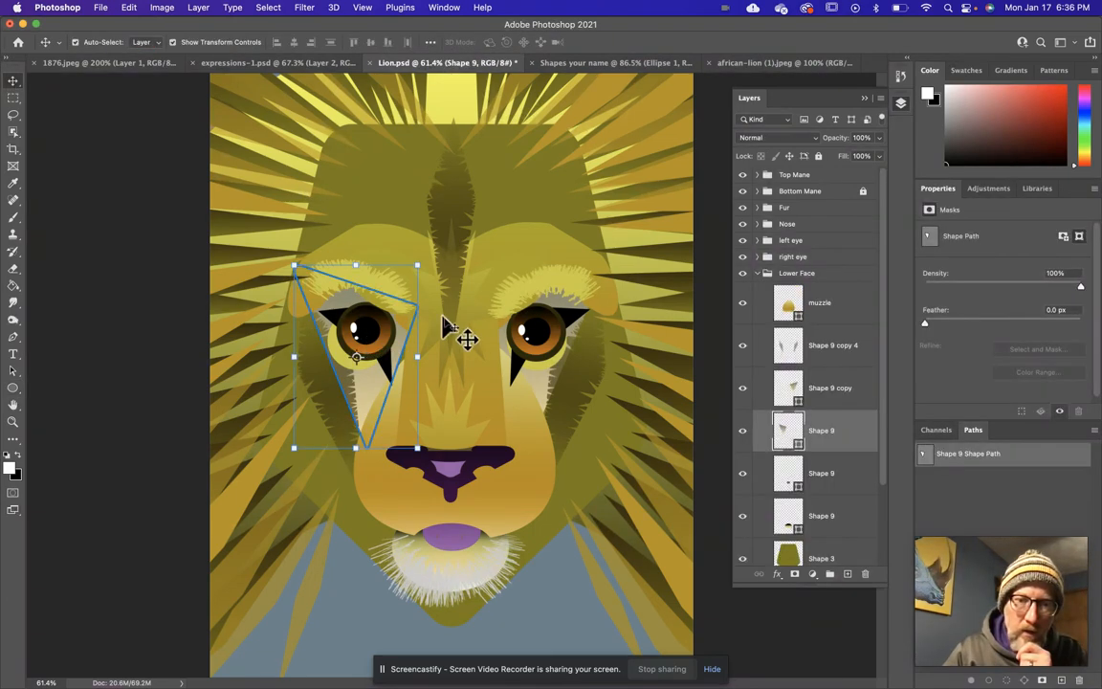
left_click(465, 342)
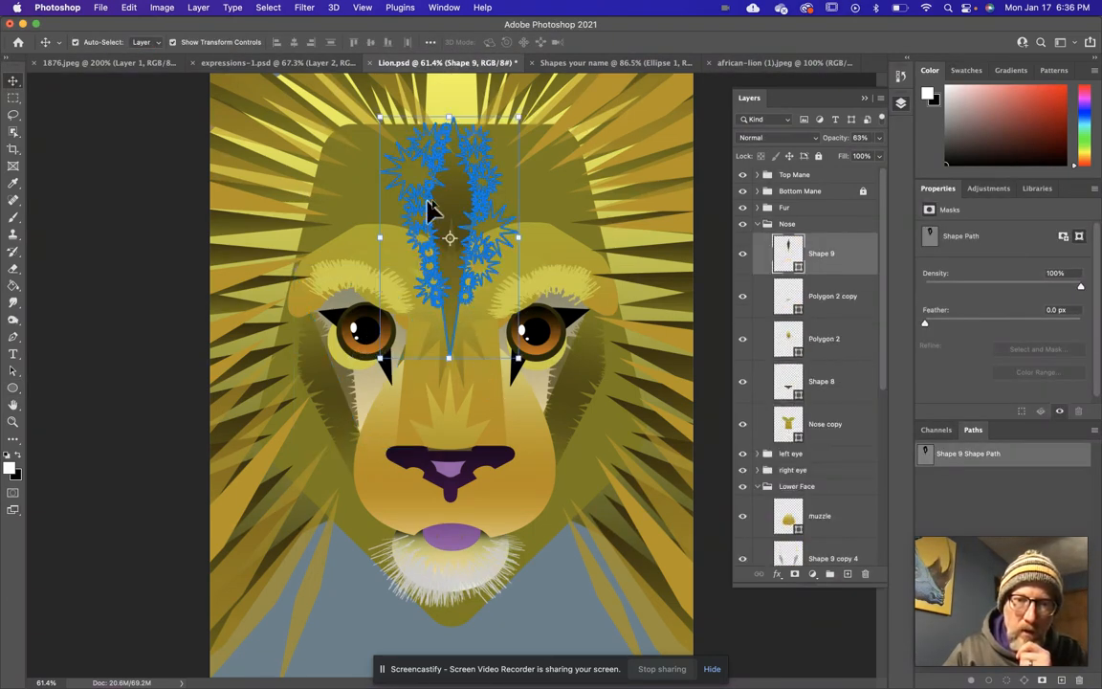
scroll(426, 212, "up", 5)
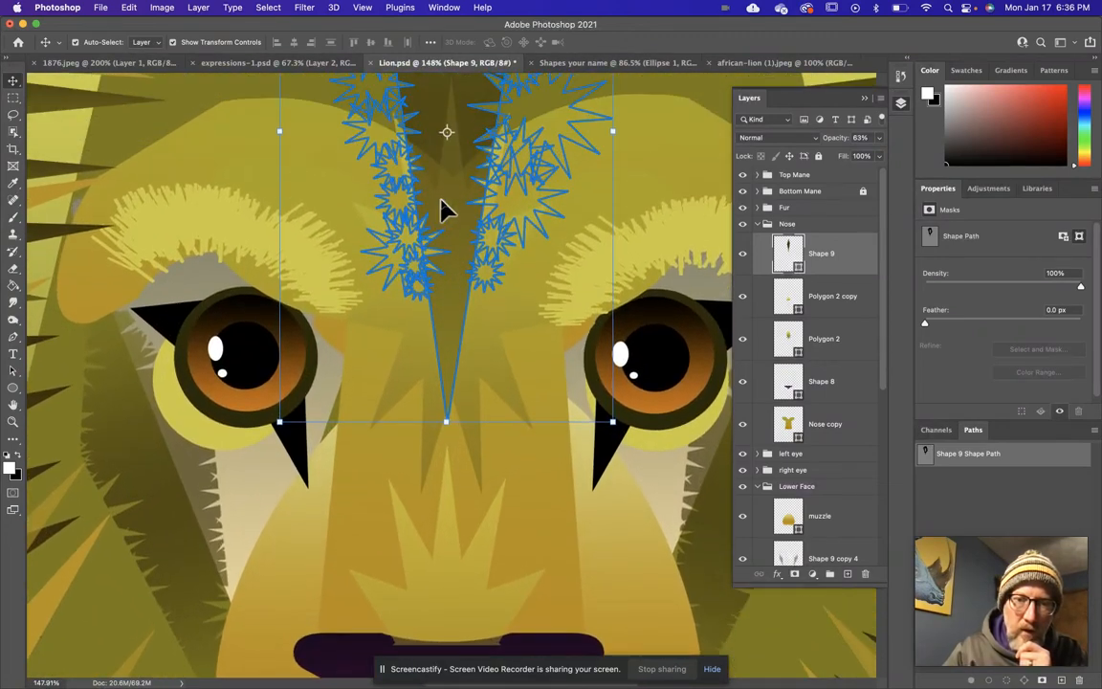
scroll(445, 210, "up", 5)
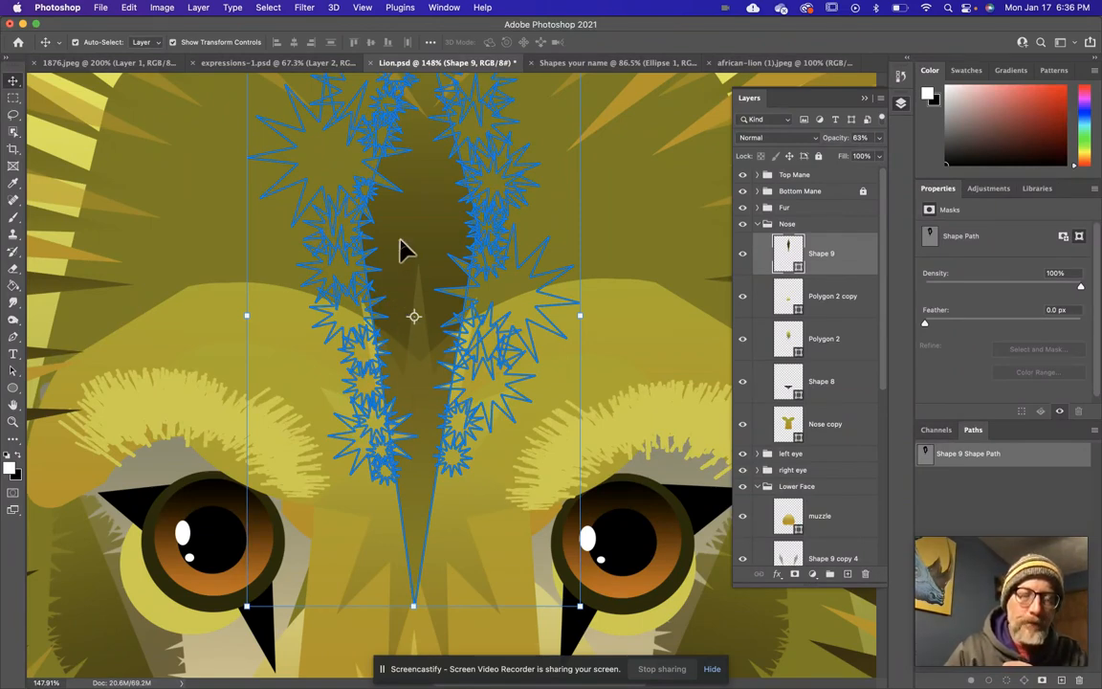
Switch to Google Chrome and open the Digital Art 1 page of the West Carrollton Visual Arts website.
key("super+Tab")
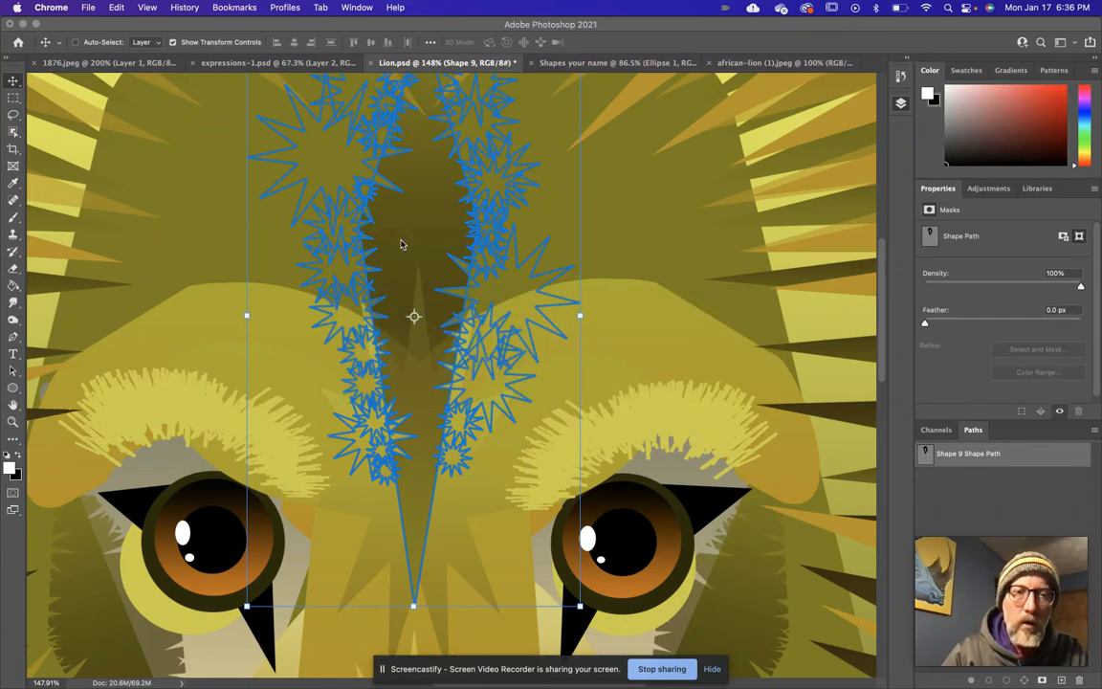
mouse_move(543, 685)
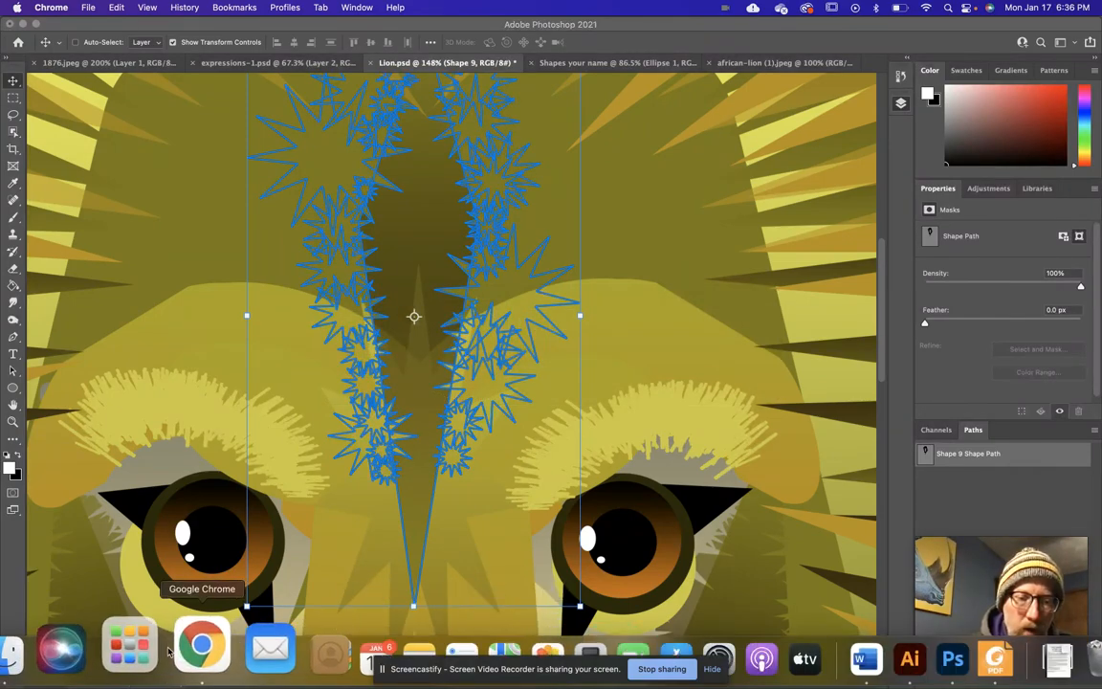
left_click(202, 643)
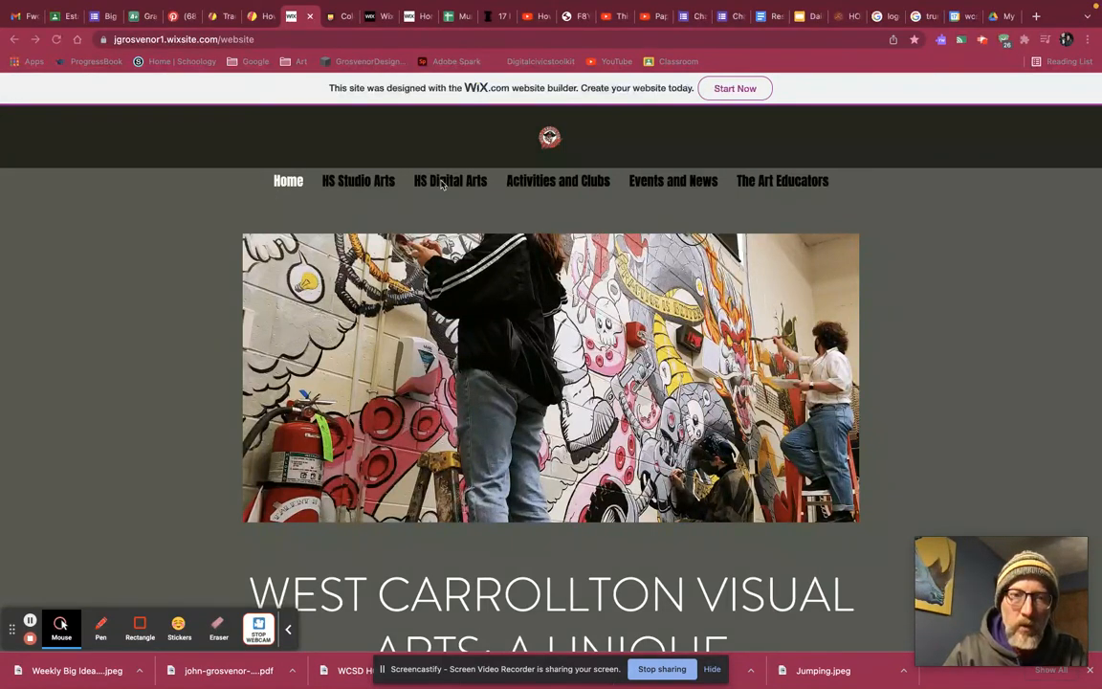
mouse_move(449, 187)
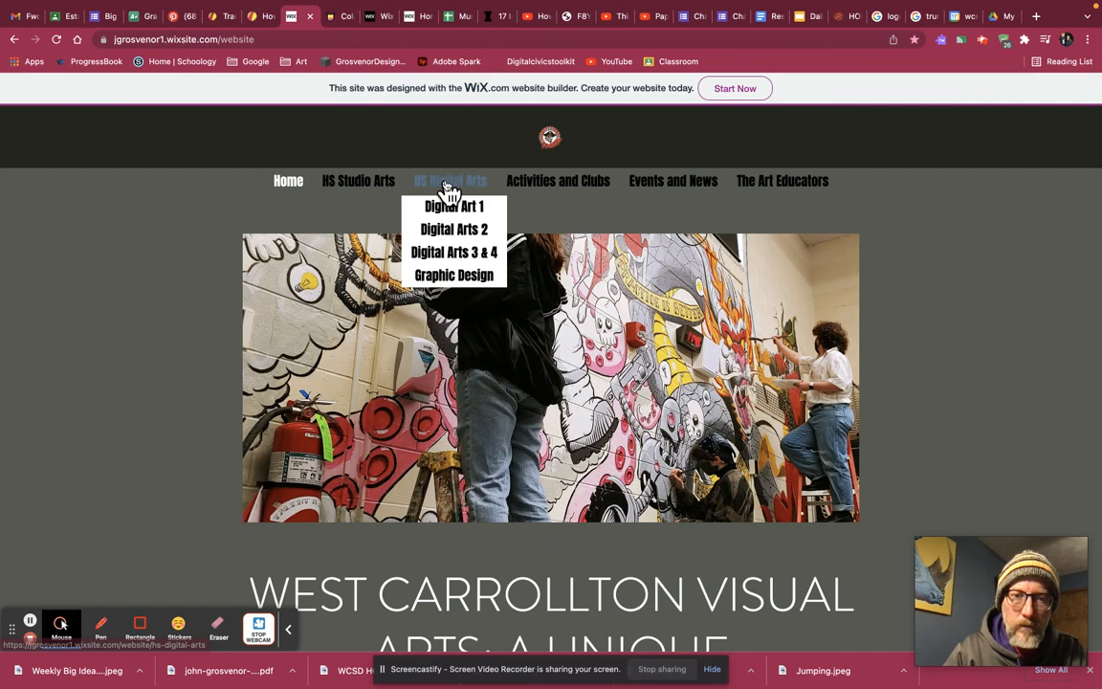
left_click(452, 214)
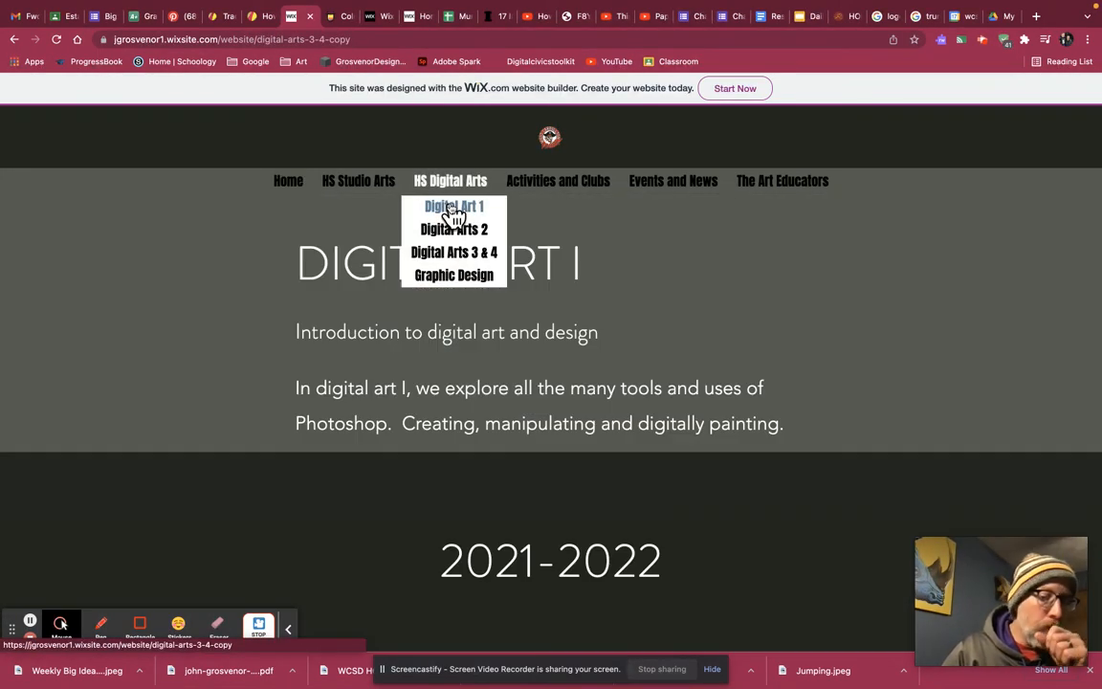
Find the student shape illustrations in the Digital Art 1 gallery and enlarge the split-face portrait on black and red halves.
scroll(606, 387, "down", 5)
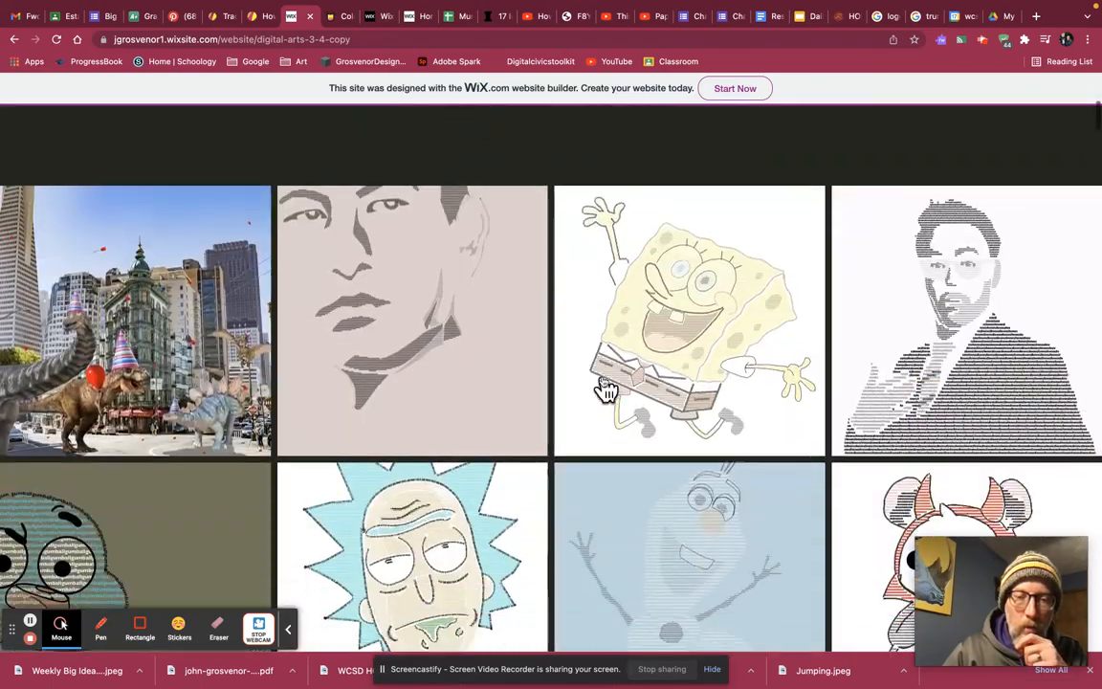
scroll(605, 387, "down", 10)
scroll(605, 388, "down", 10)
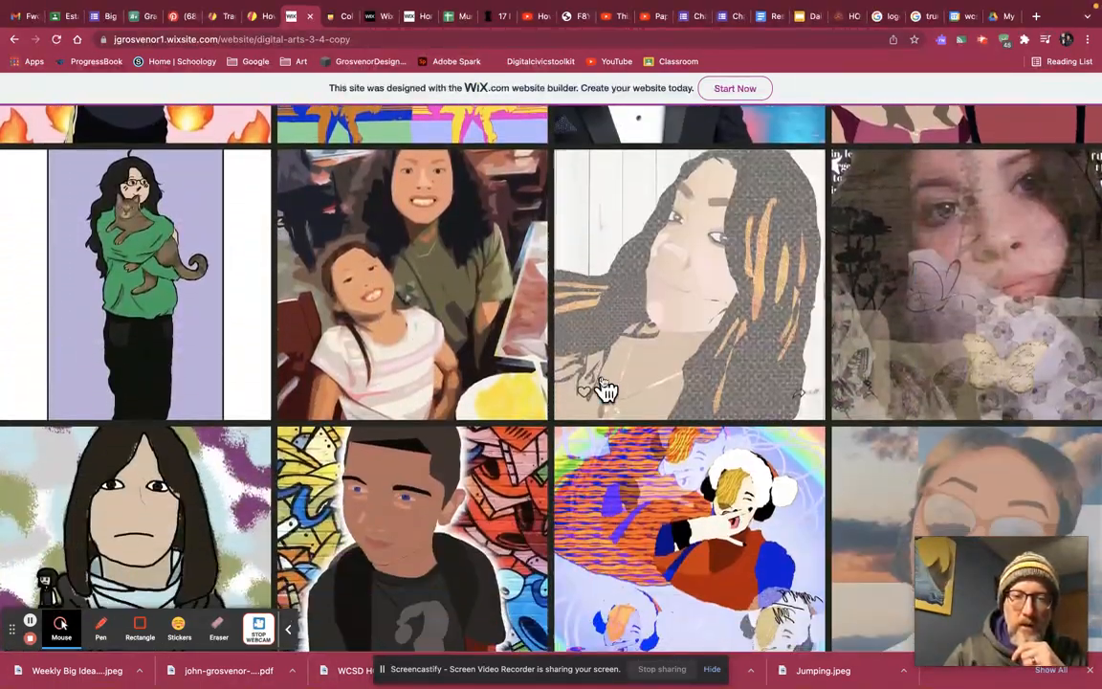
scroll(605, 388, "down", 10)
scroll(606, 387, "down", 10)
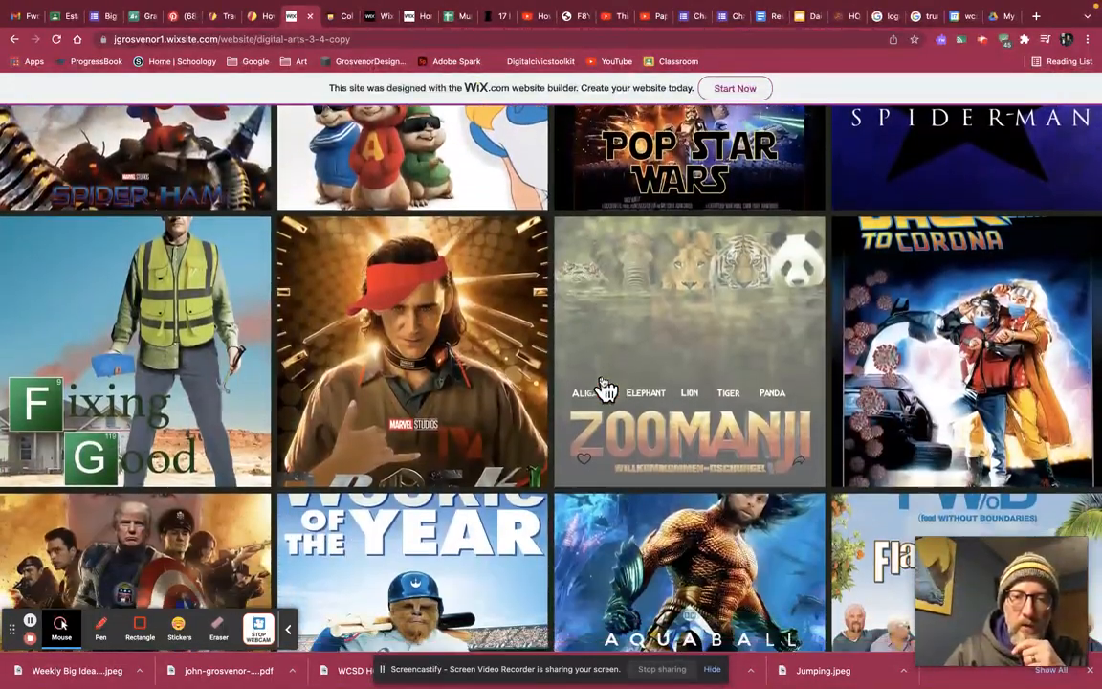
scroll(605, 387, "down", 10)
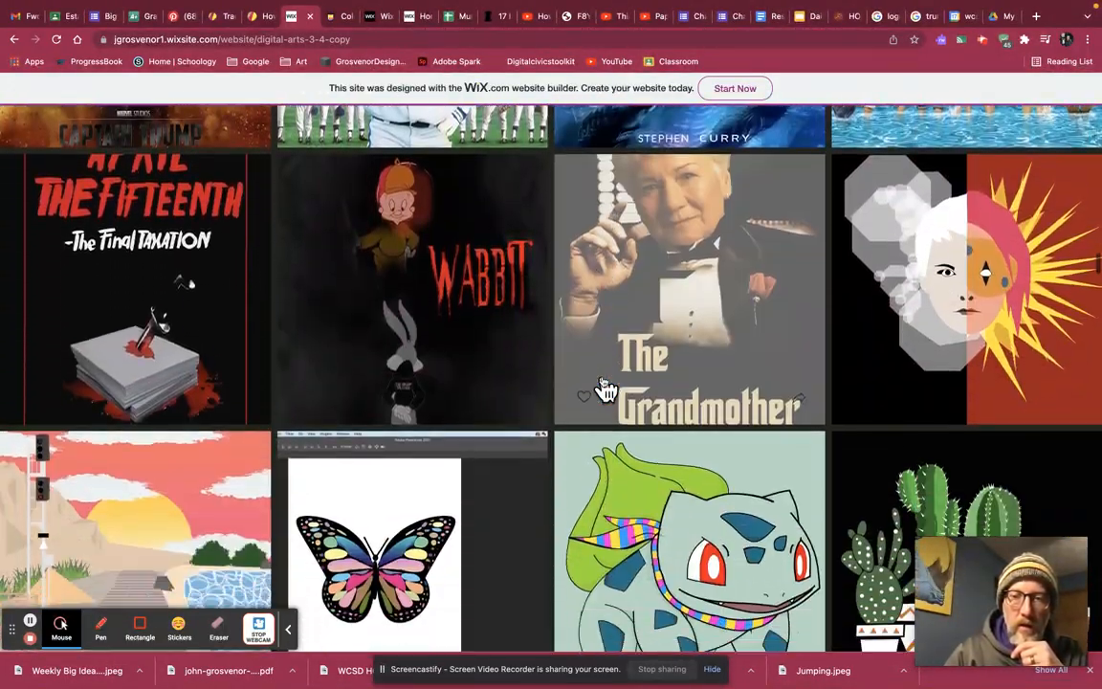
scroll(605, 387, "down", 2)
left_click(941, 213)
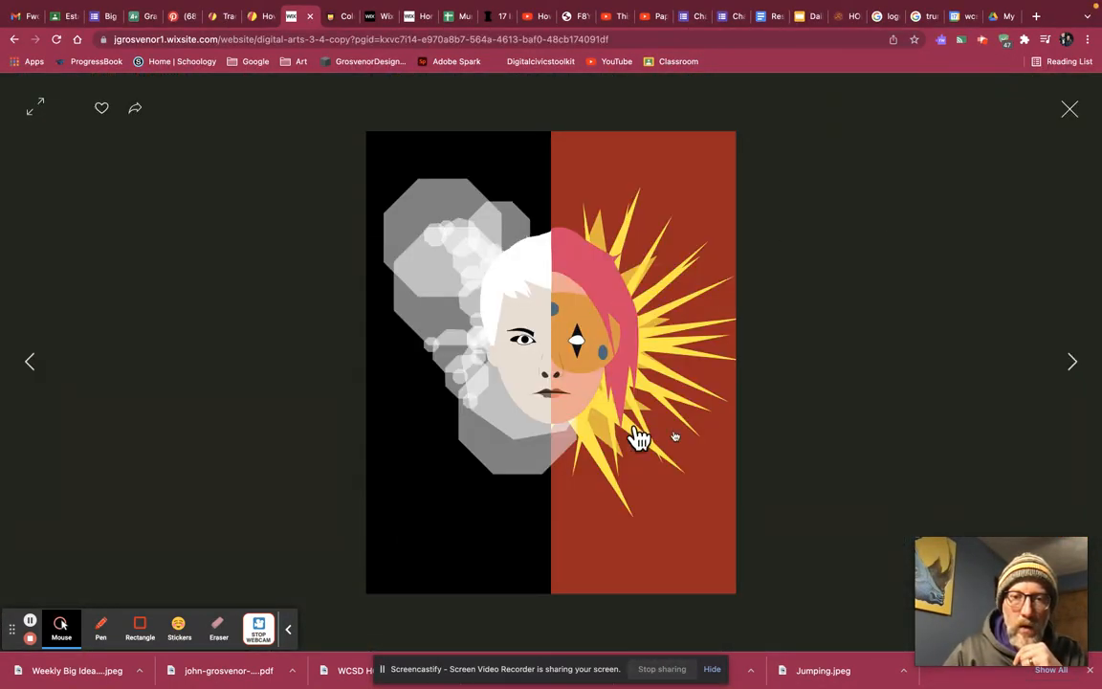
Browse the enlarged shape illustrations from the sunset landscape and butterfly through the cacti and anime character to the axe.
left_click(1074, 363)
left_click(1074, 364)
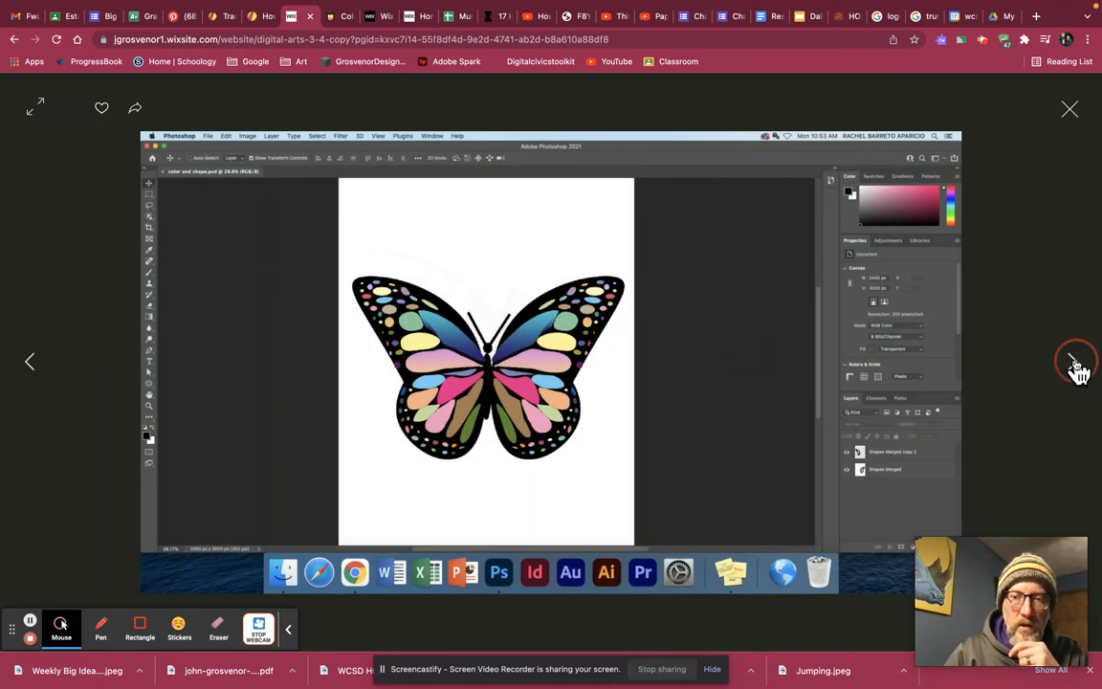
left_click(1074, 364)
left_click(1075, 367)
left_click(1074, 365)
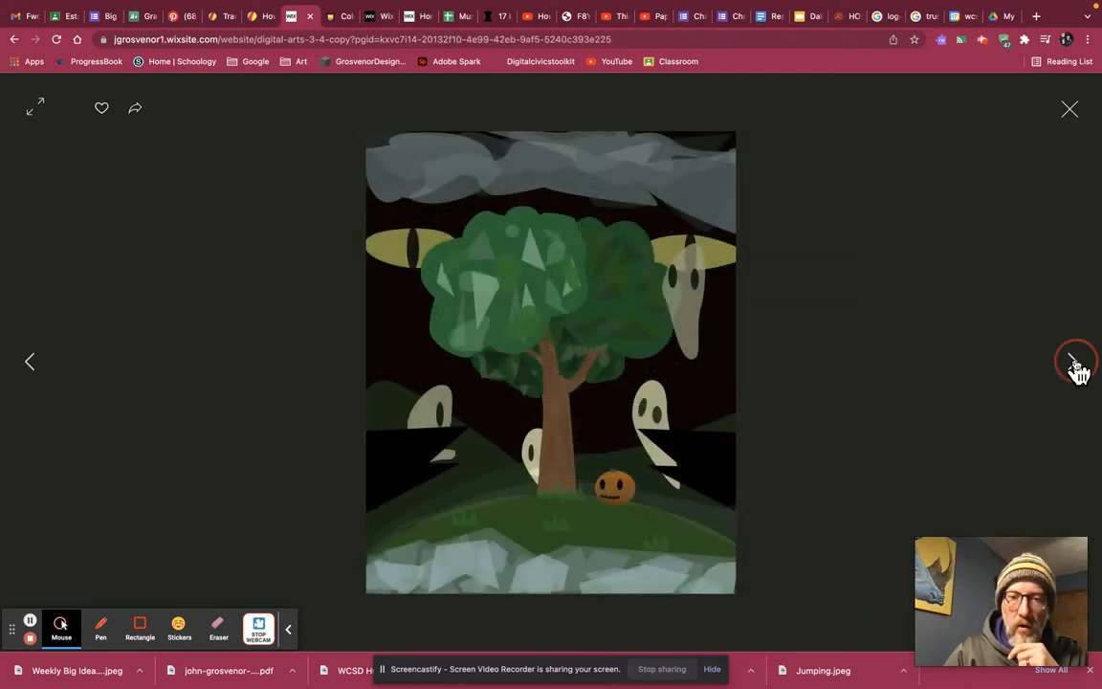
left_click(1074, 365)
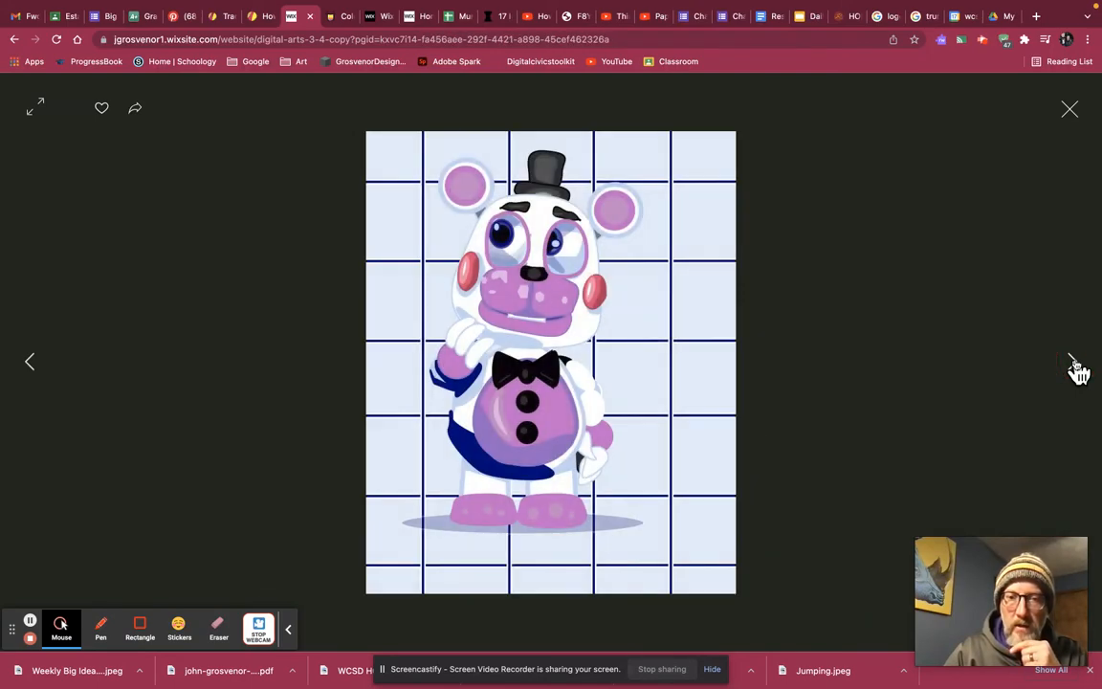
left_click(1074, 364)
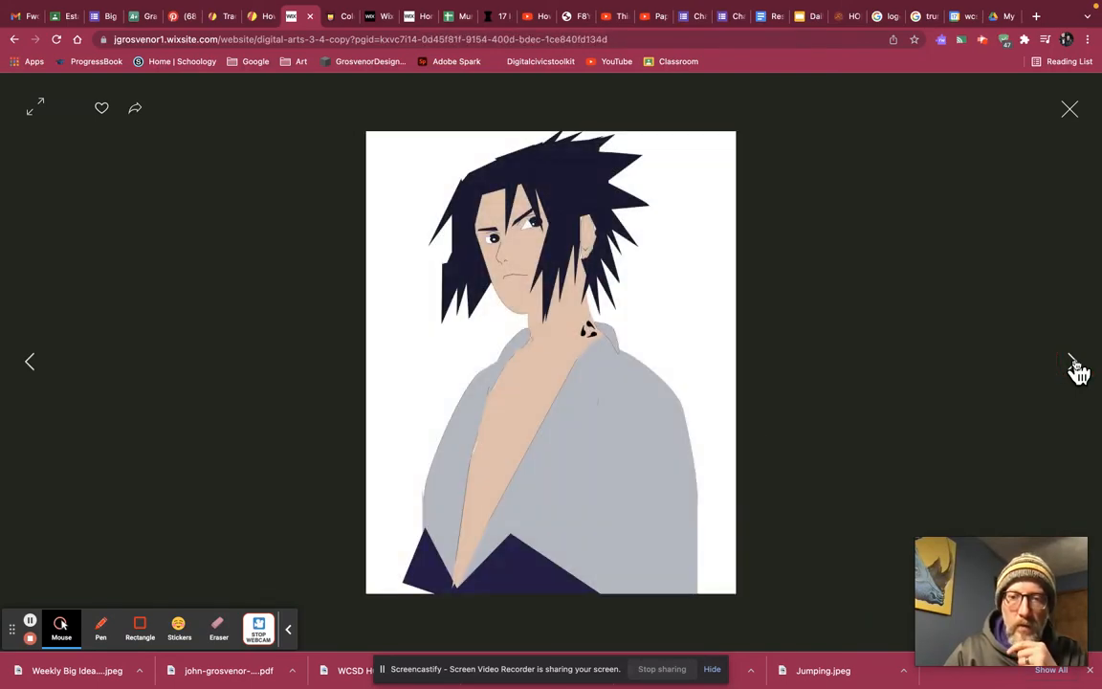
left_click(1074, 365)
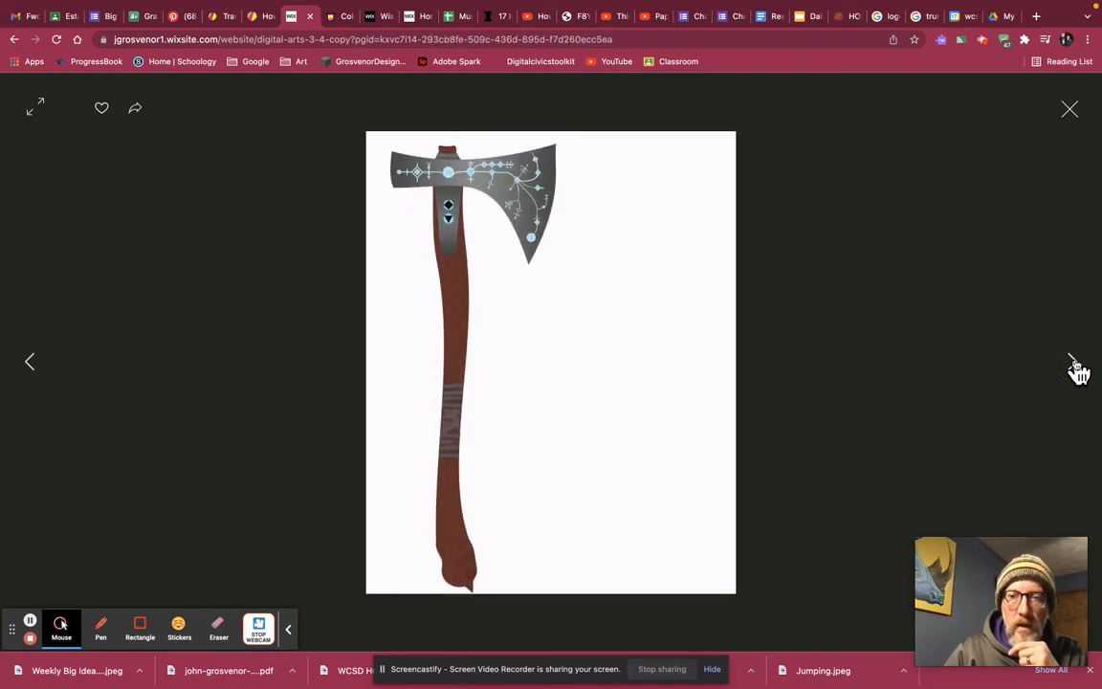
Continue viewing the enlarged student works from the purple city skyline through the basketball player and fries to the space shuttle.
left_click(1074, 365)
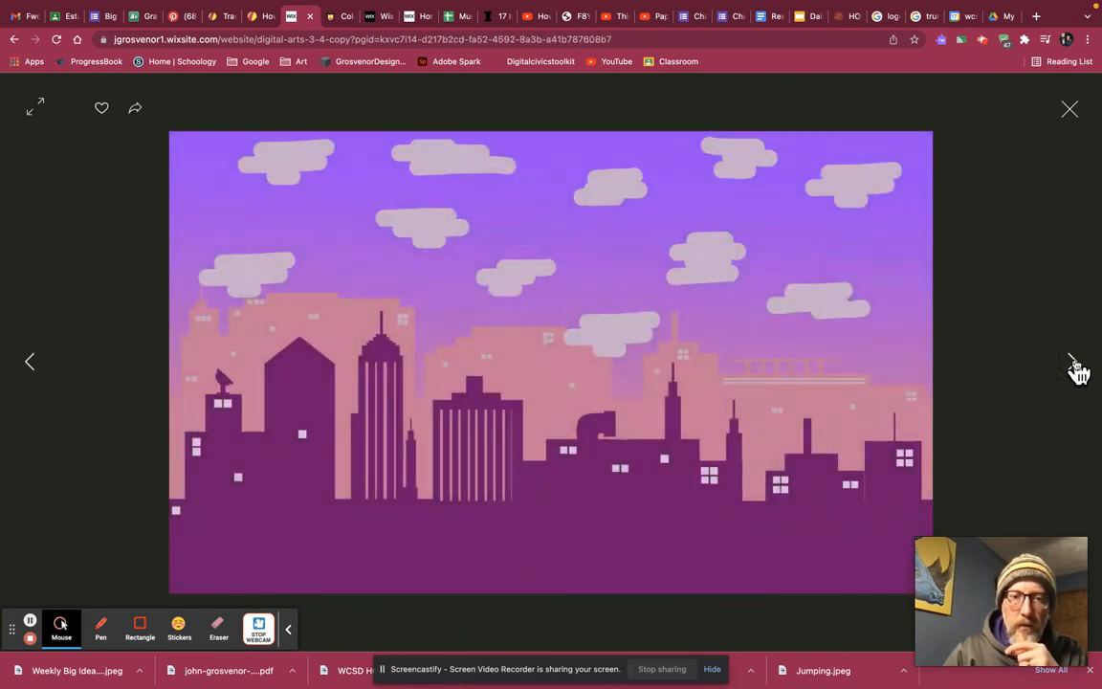
left_click(1075, 365)
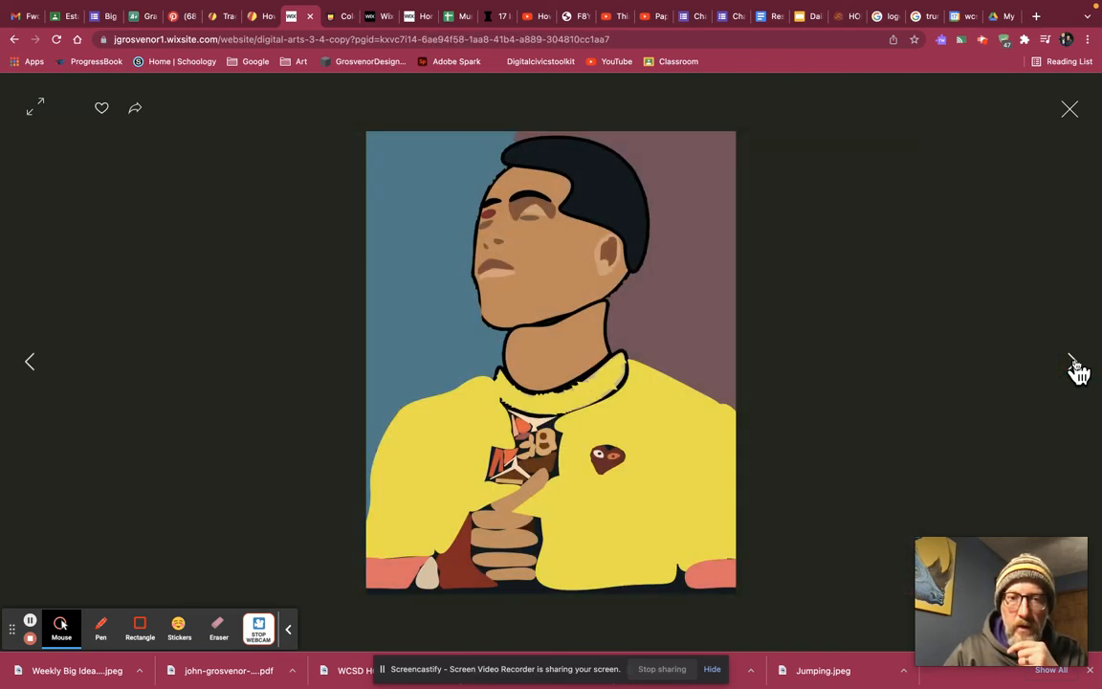
left_click(1074, 364)
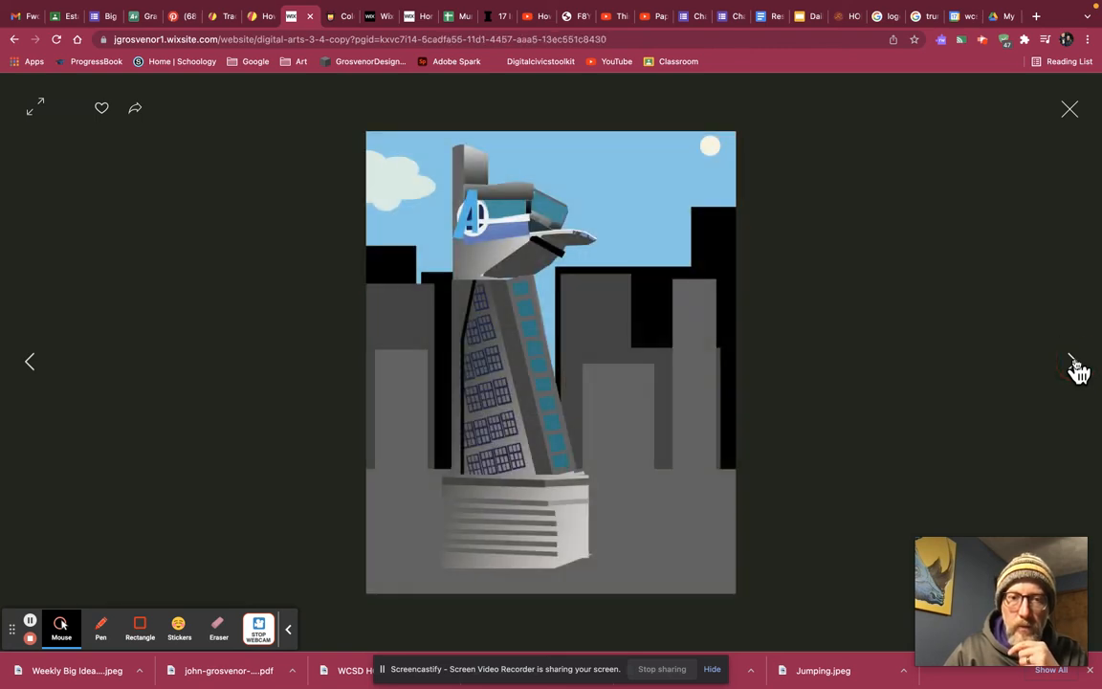
left_click(1074, 364)
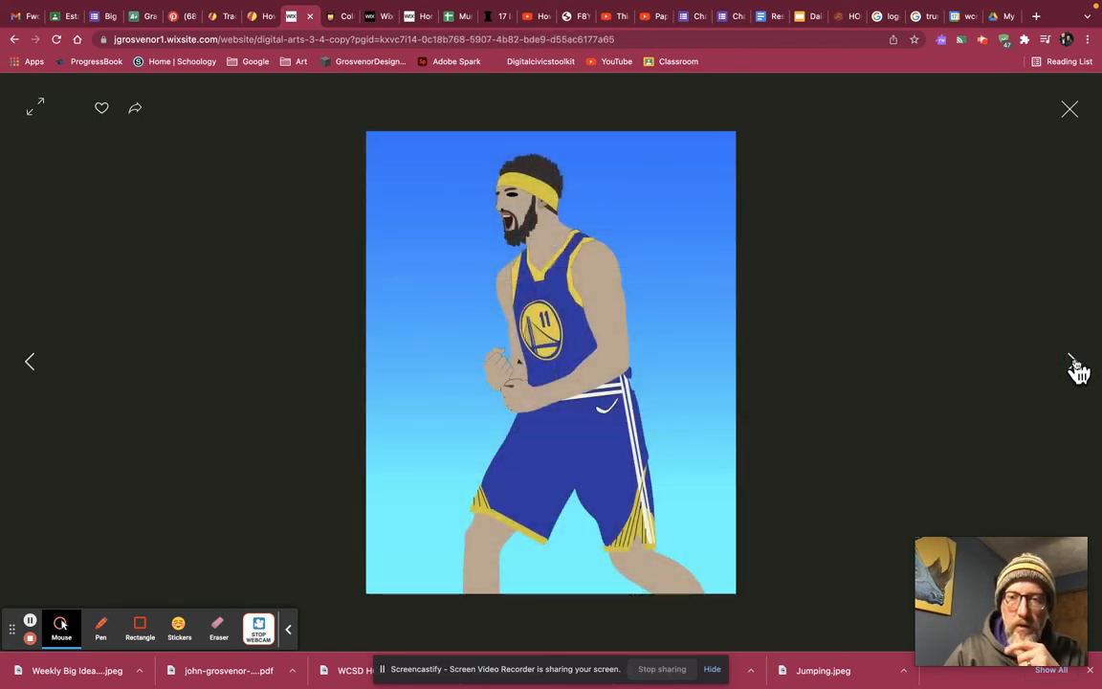
left_click(1075, 364)
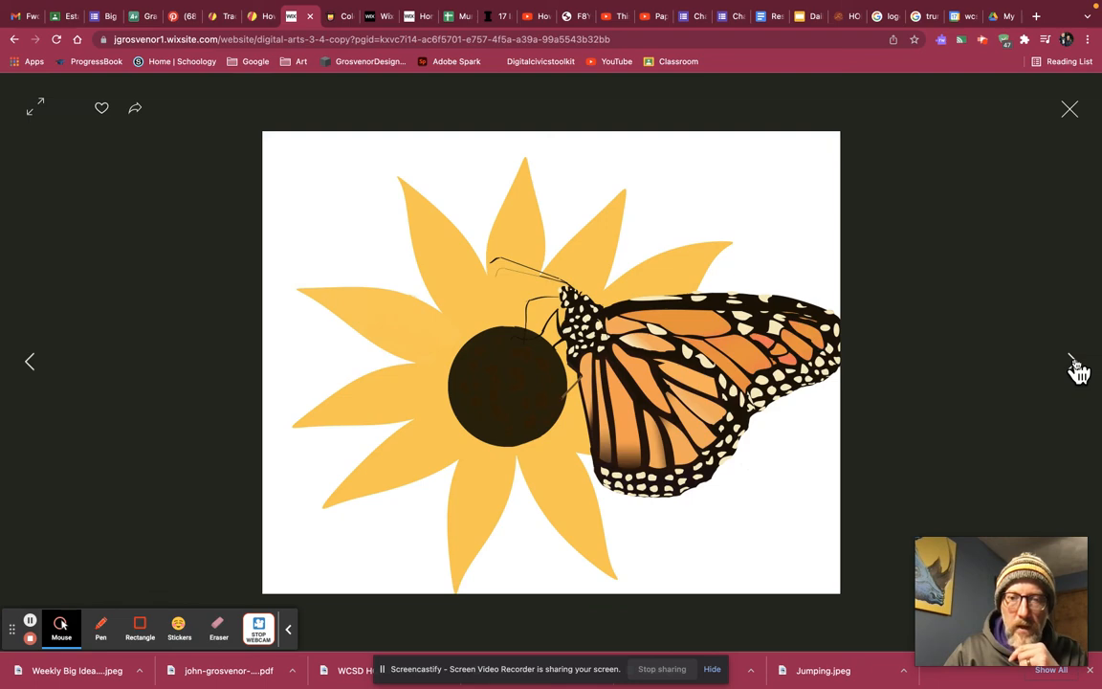
left_click(1074, 364)
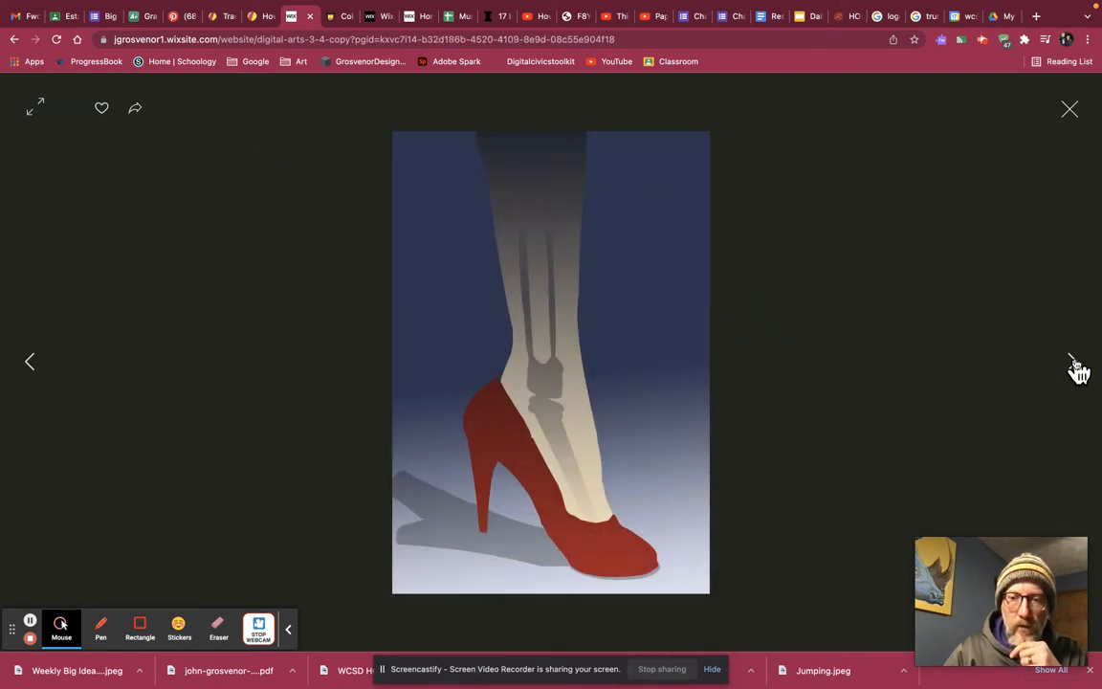
left_click(1074, 365)
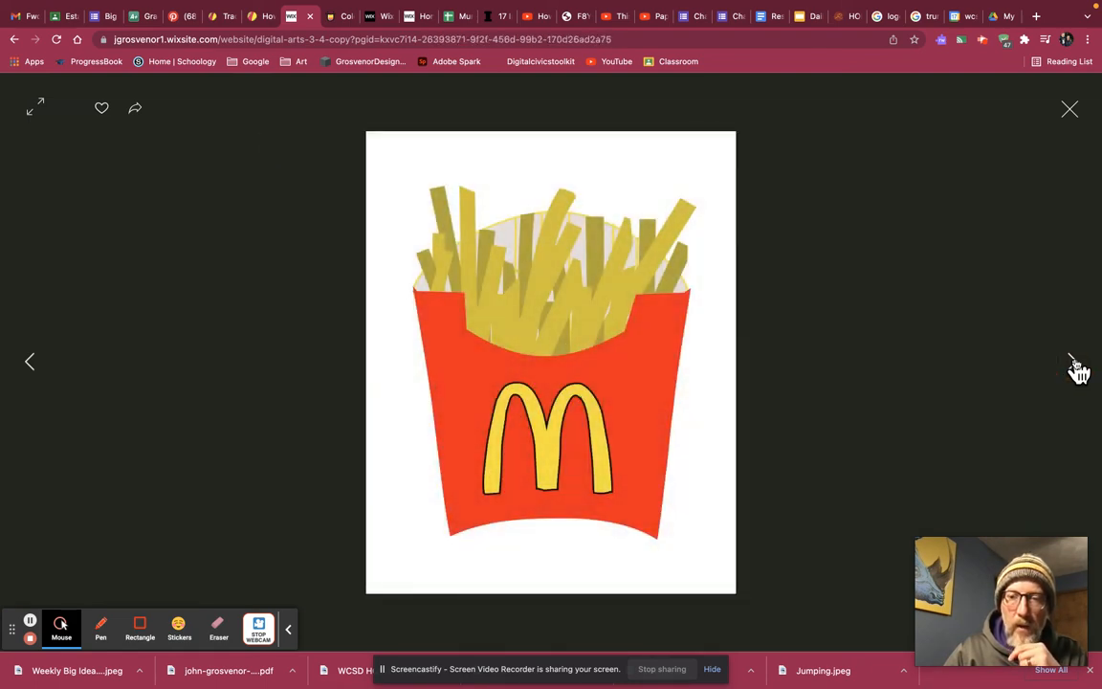
left_click(1074, 365)
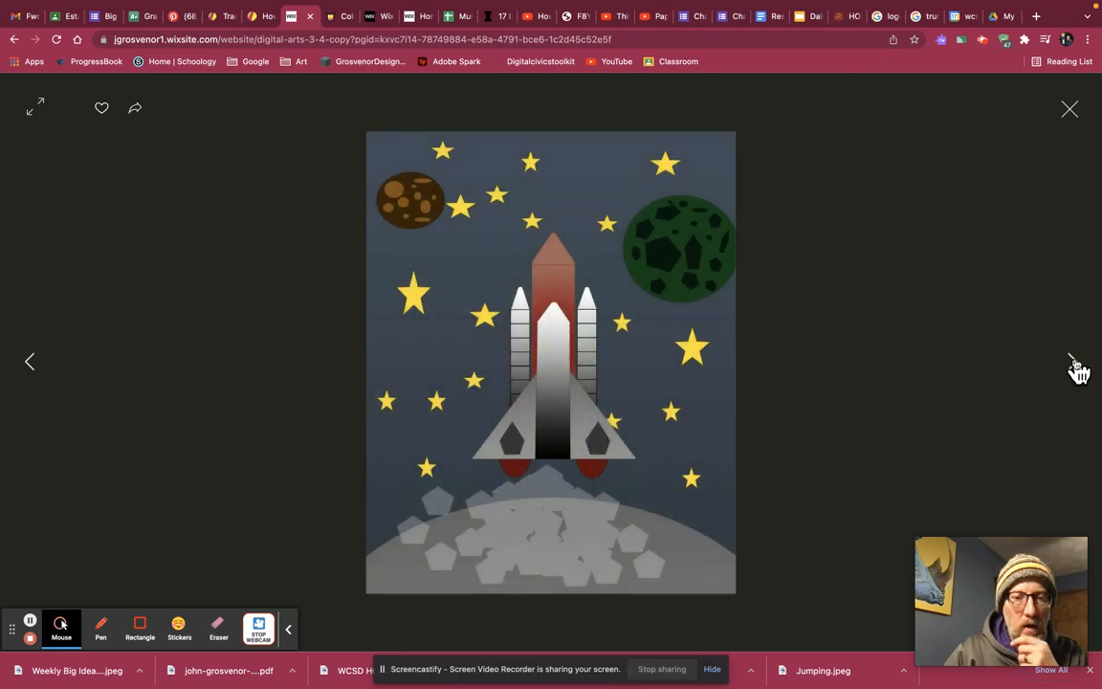
View the enlarged Kirby, shark, R2-D2, mushroom house, exploding Earth, fish, tank and green dirt bike illustrations.
left_click(1074, 365)
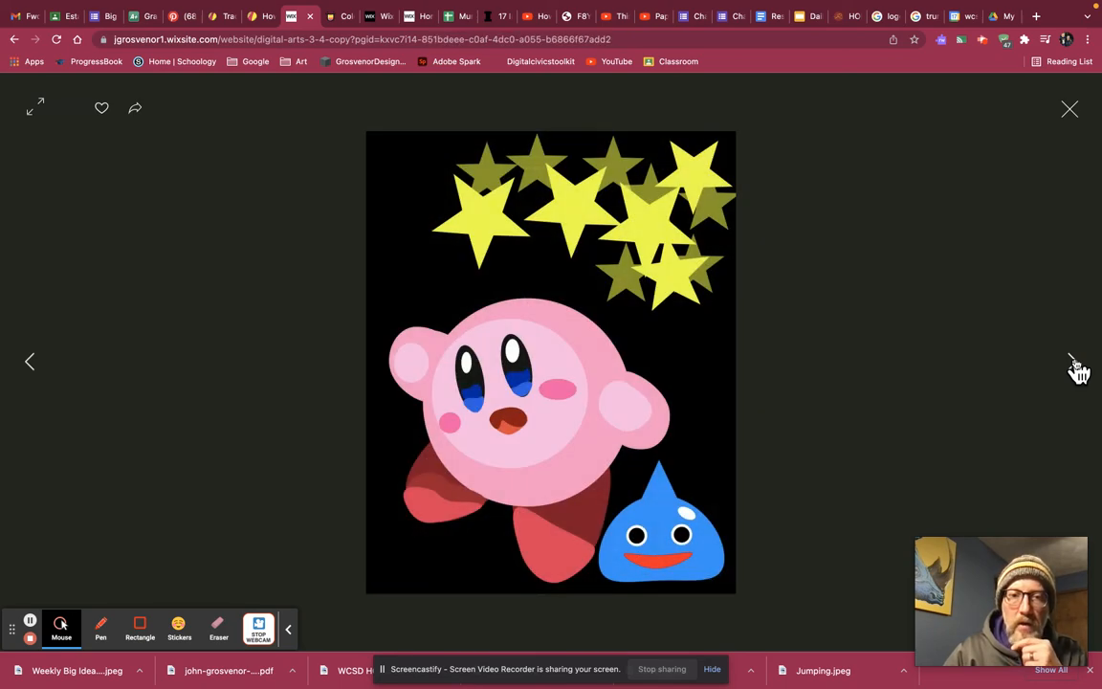
left_click(1074, 364)
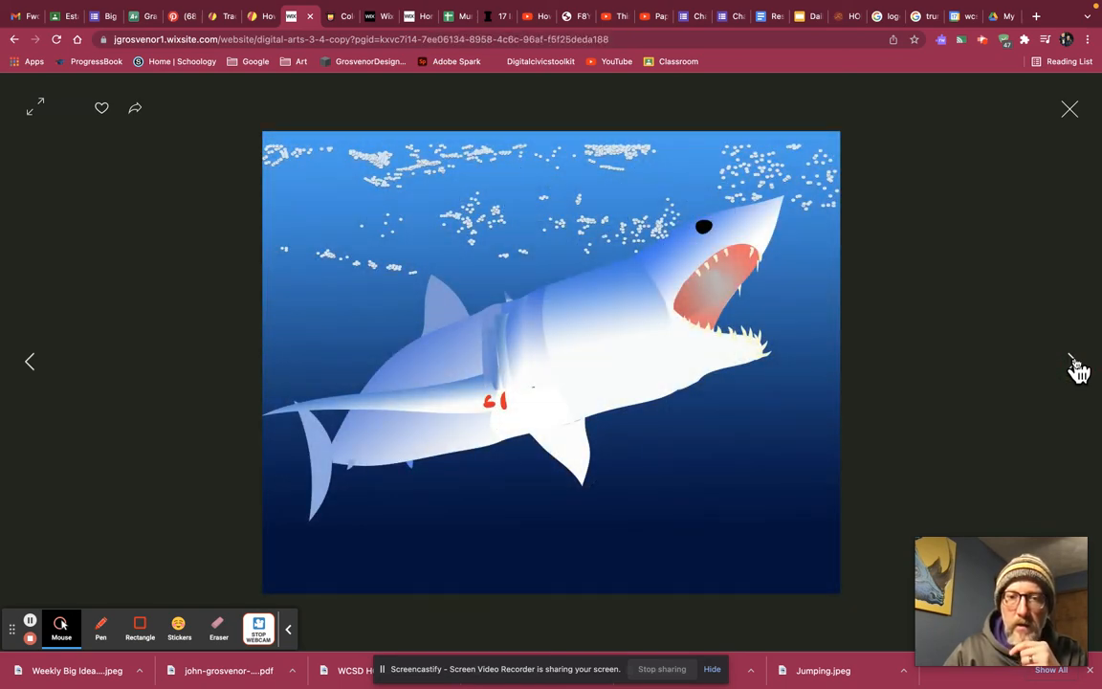
left_click(1074, 364)
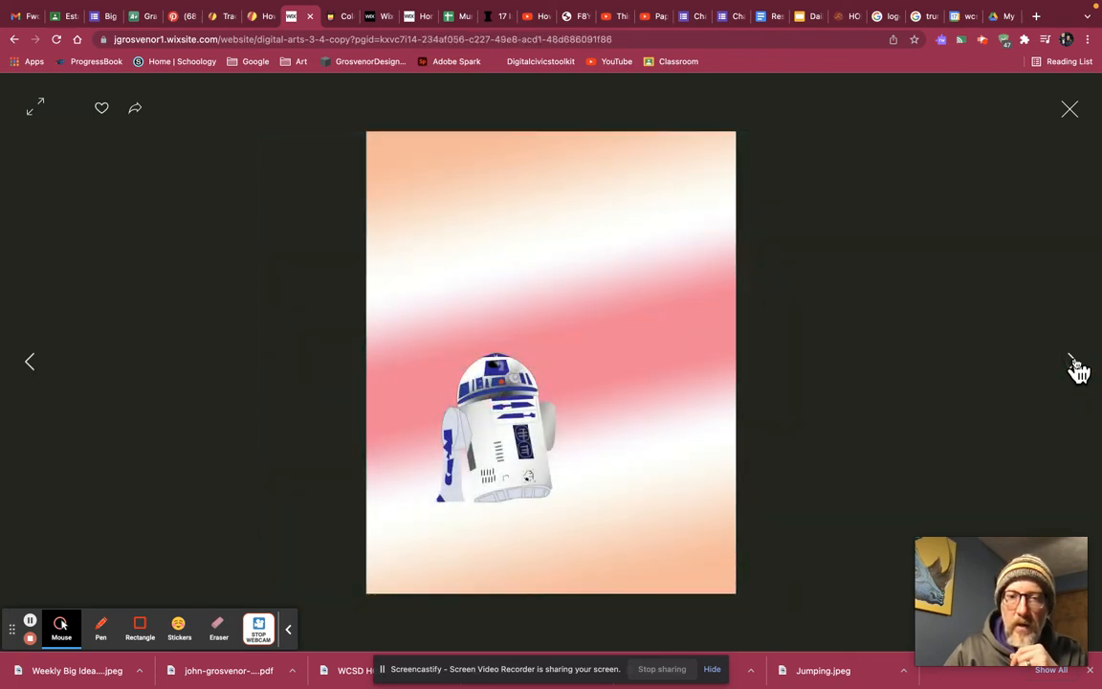
left_click(1074, 364)
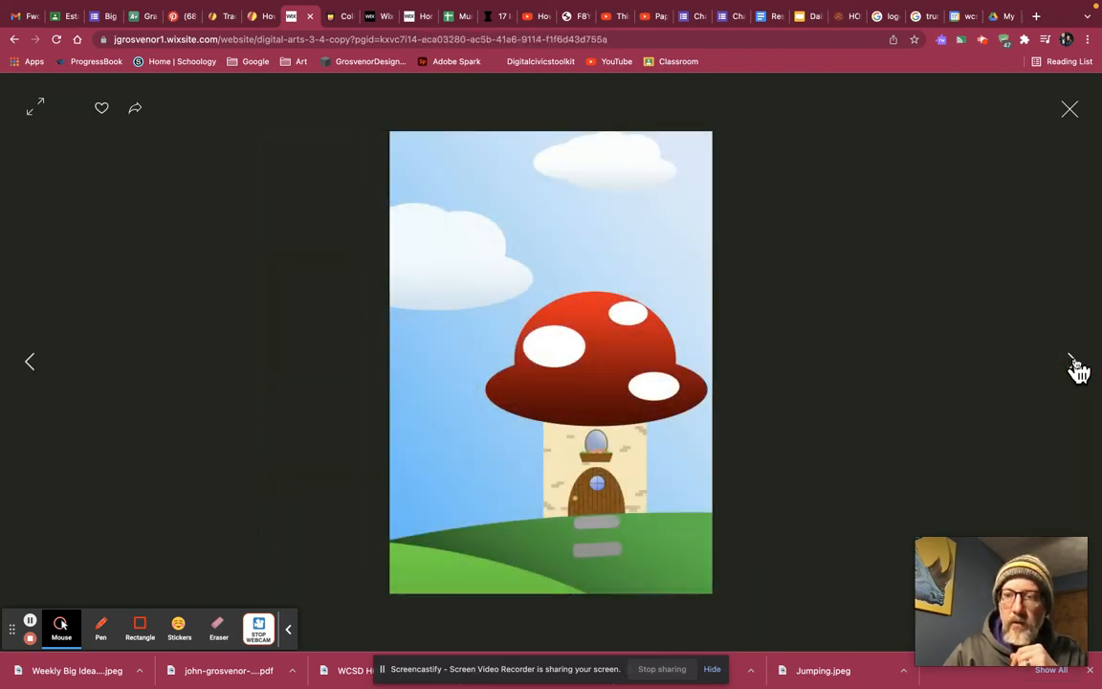
left_click(1075, 364)
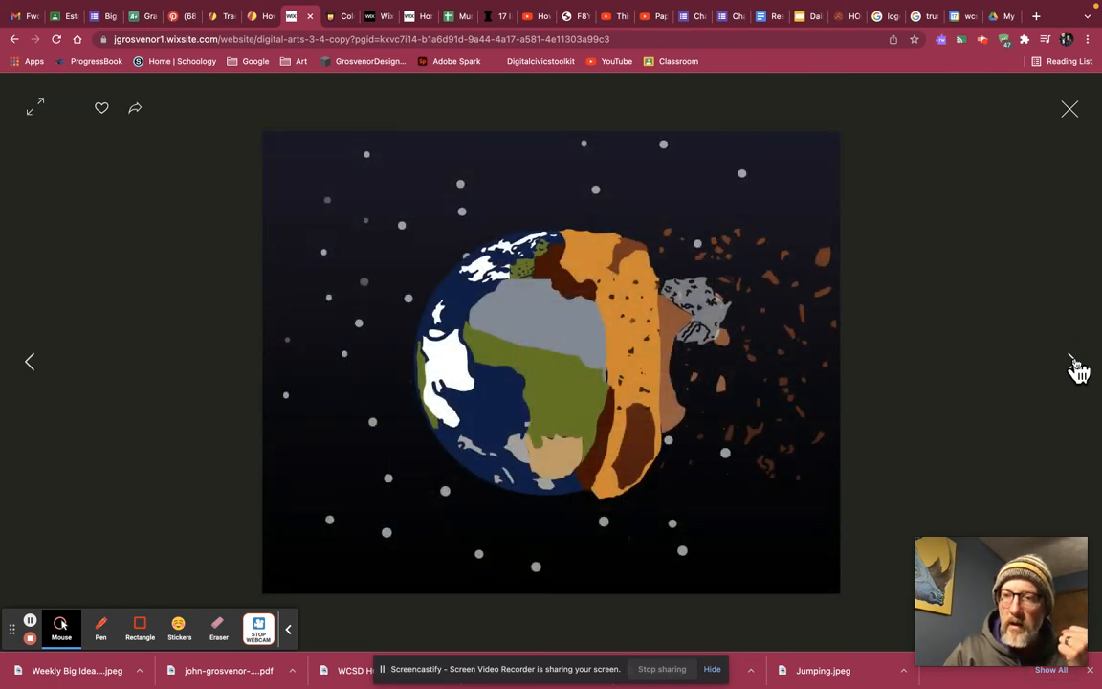
left_click(1074, 364)
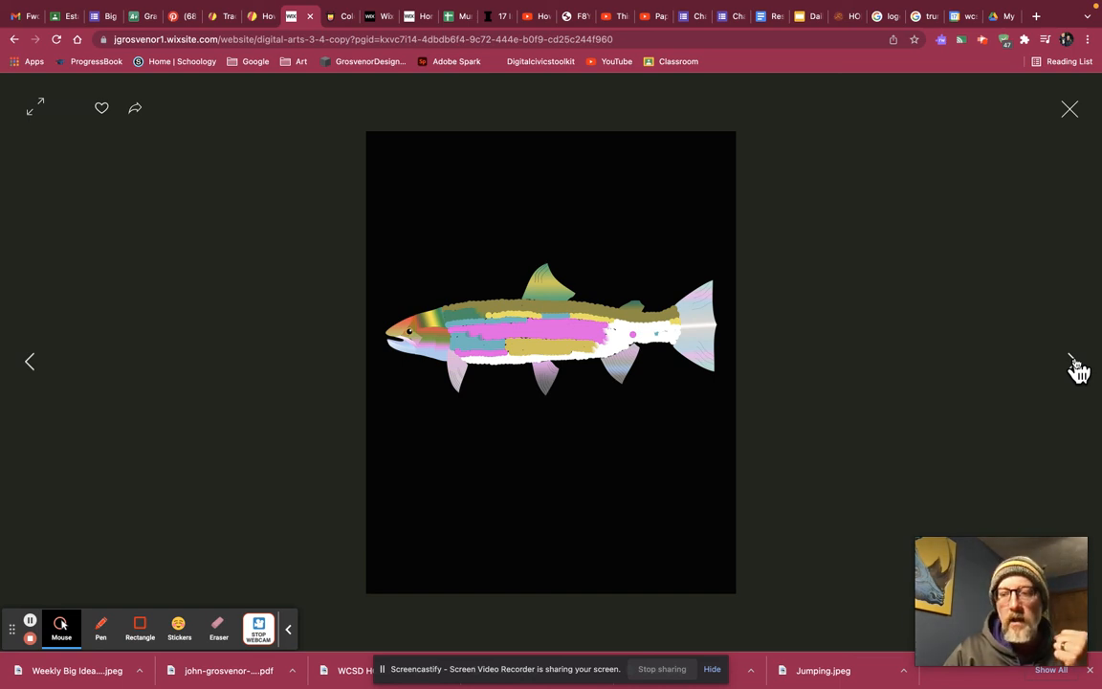
left_click(1074, 364)
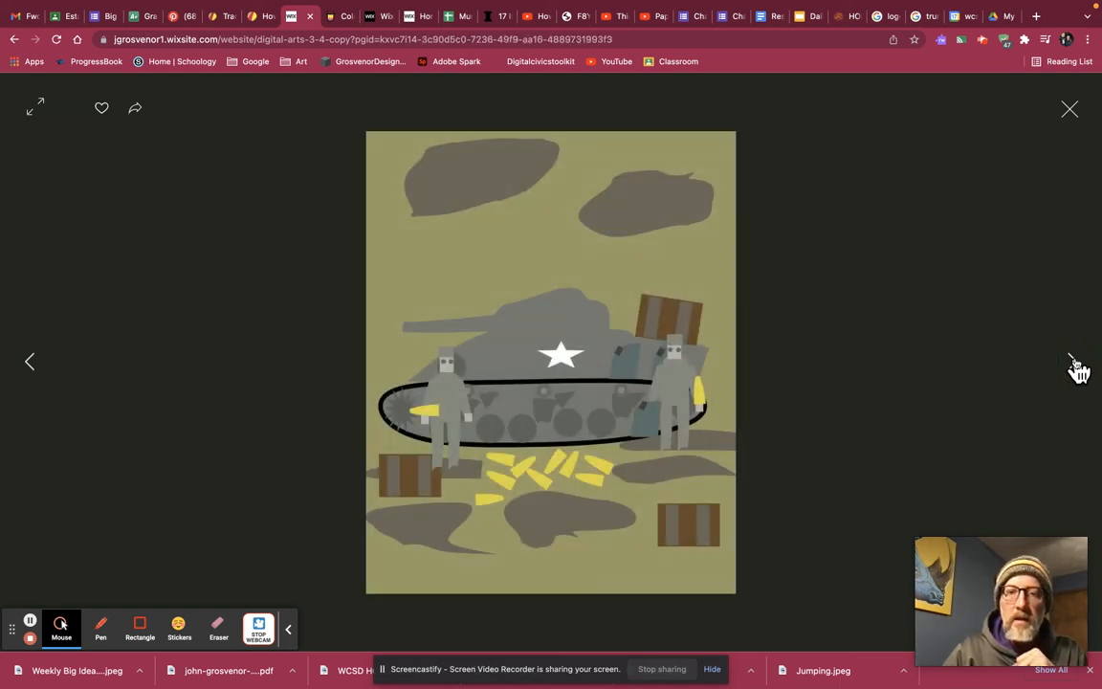
left_click(1074, 364)
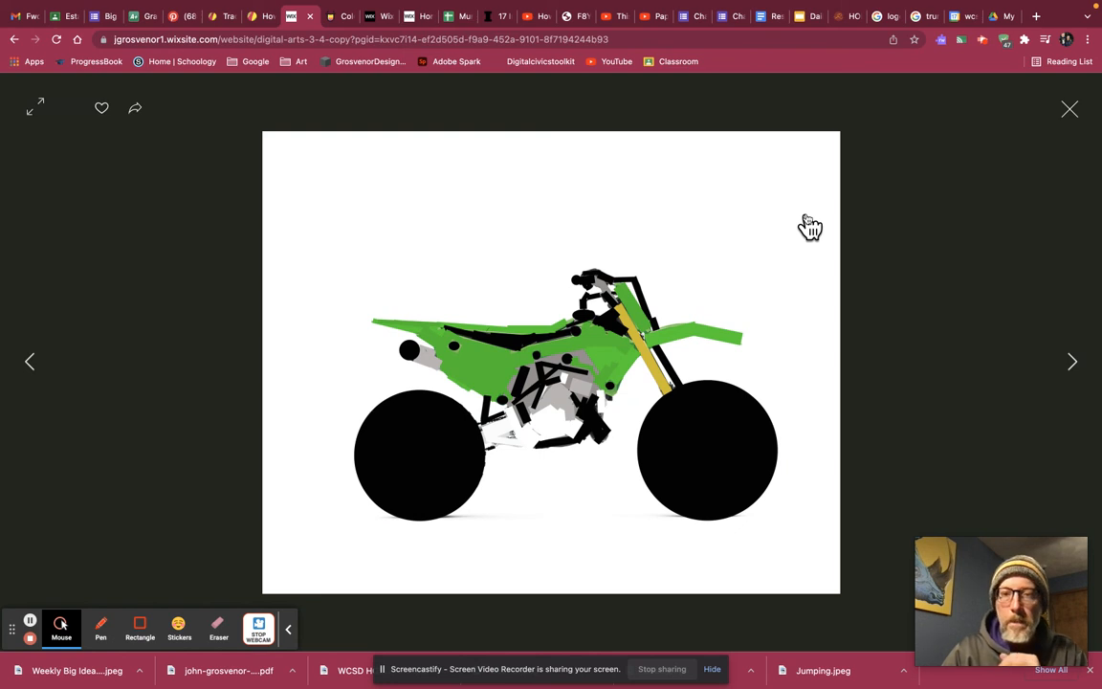
Check the image after the dirt bike, close the enlarged view, and return to the shape illustration thumbnails around Kirby and the shark.
left_click(1073, 362)
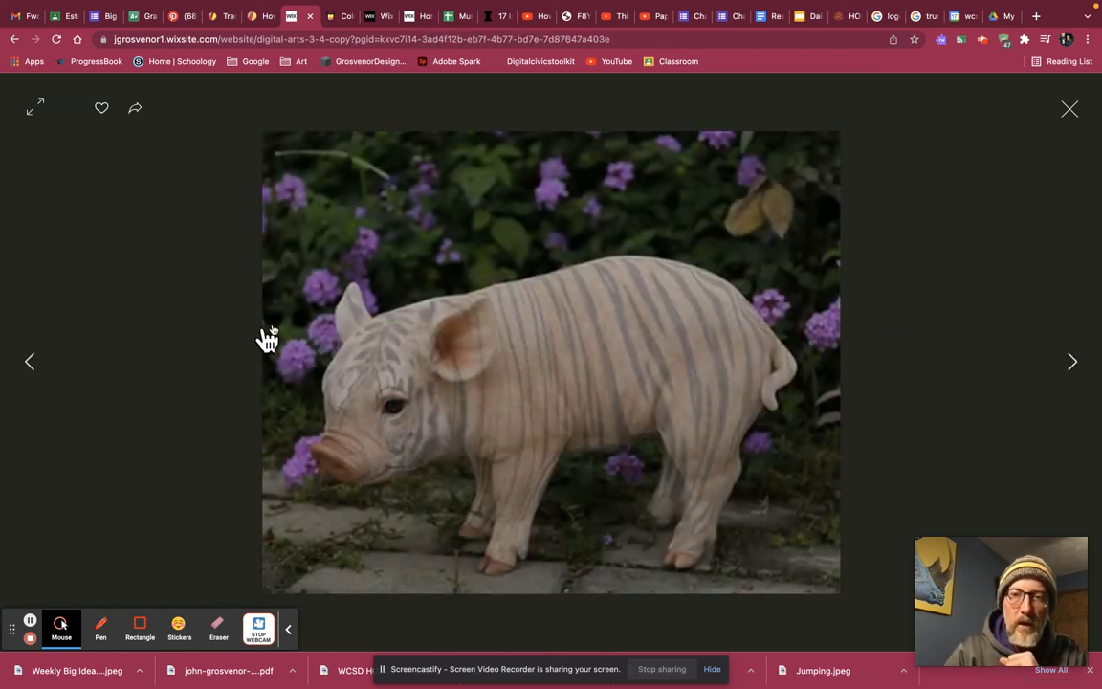
left_click(1070, 113)
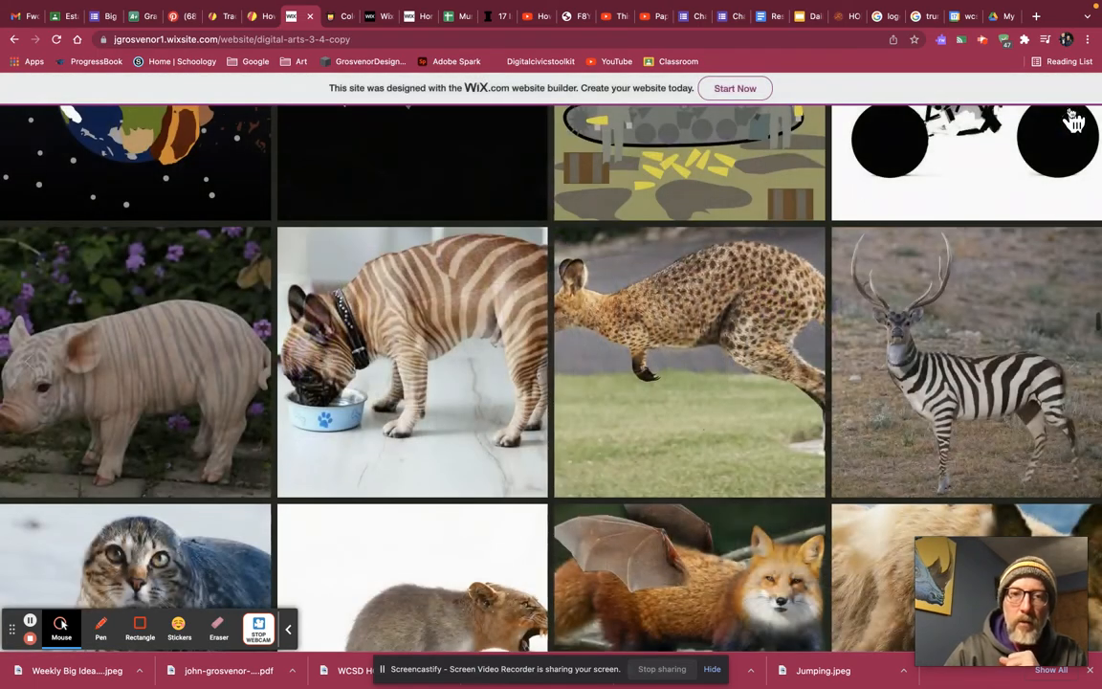
scroll(779, 246, "up", 3)
scroll(779, 247, "up", 3)
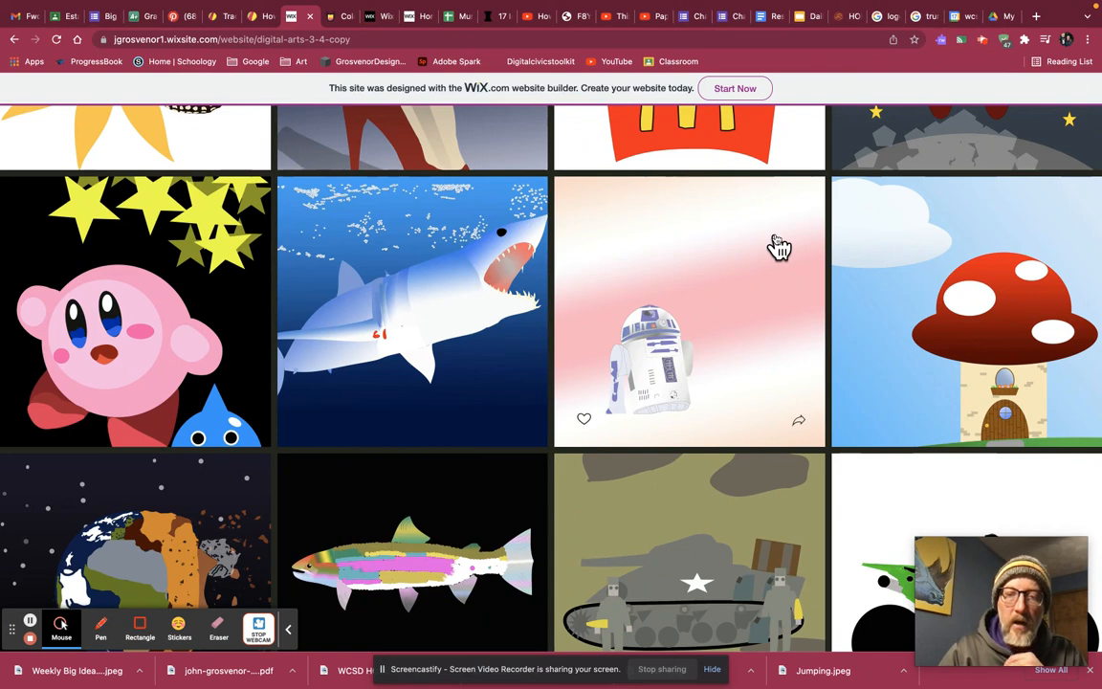
left_click(383, 670)
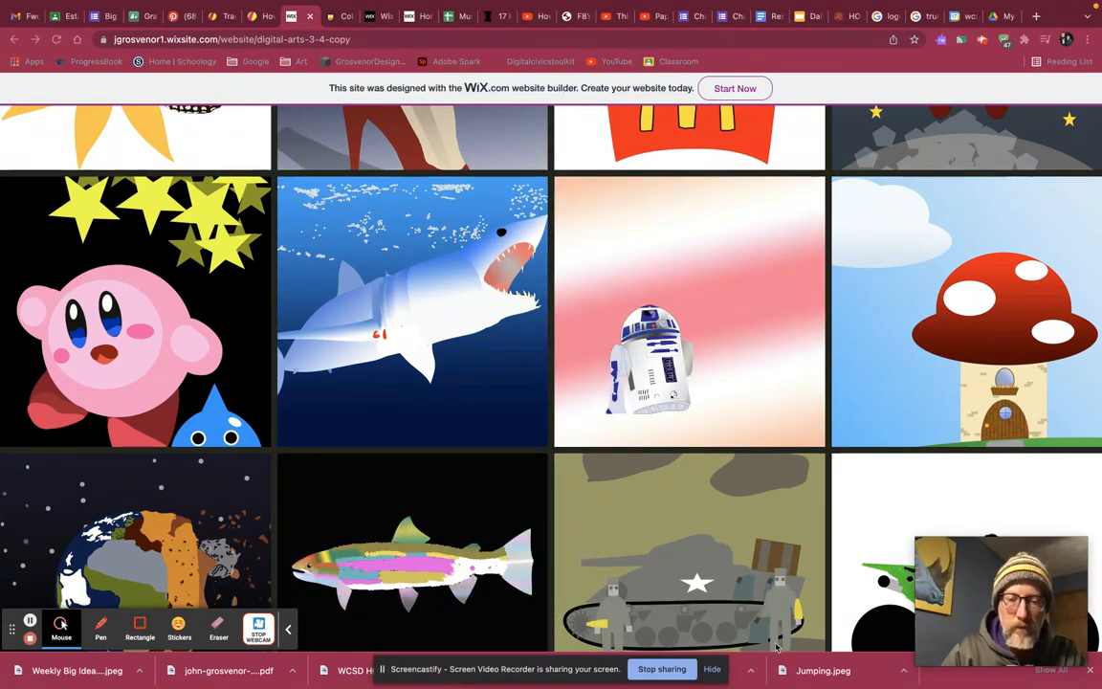